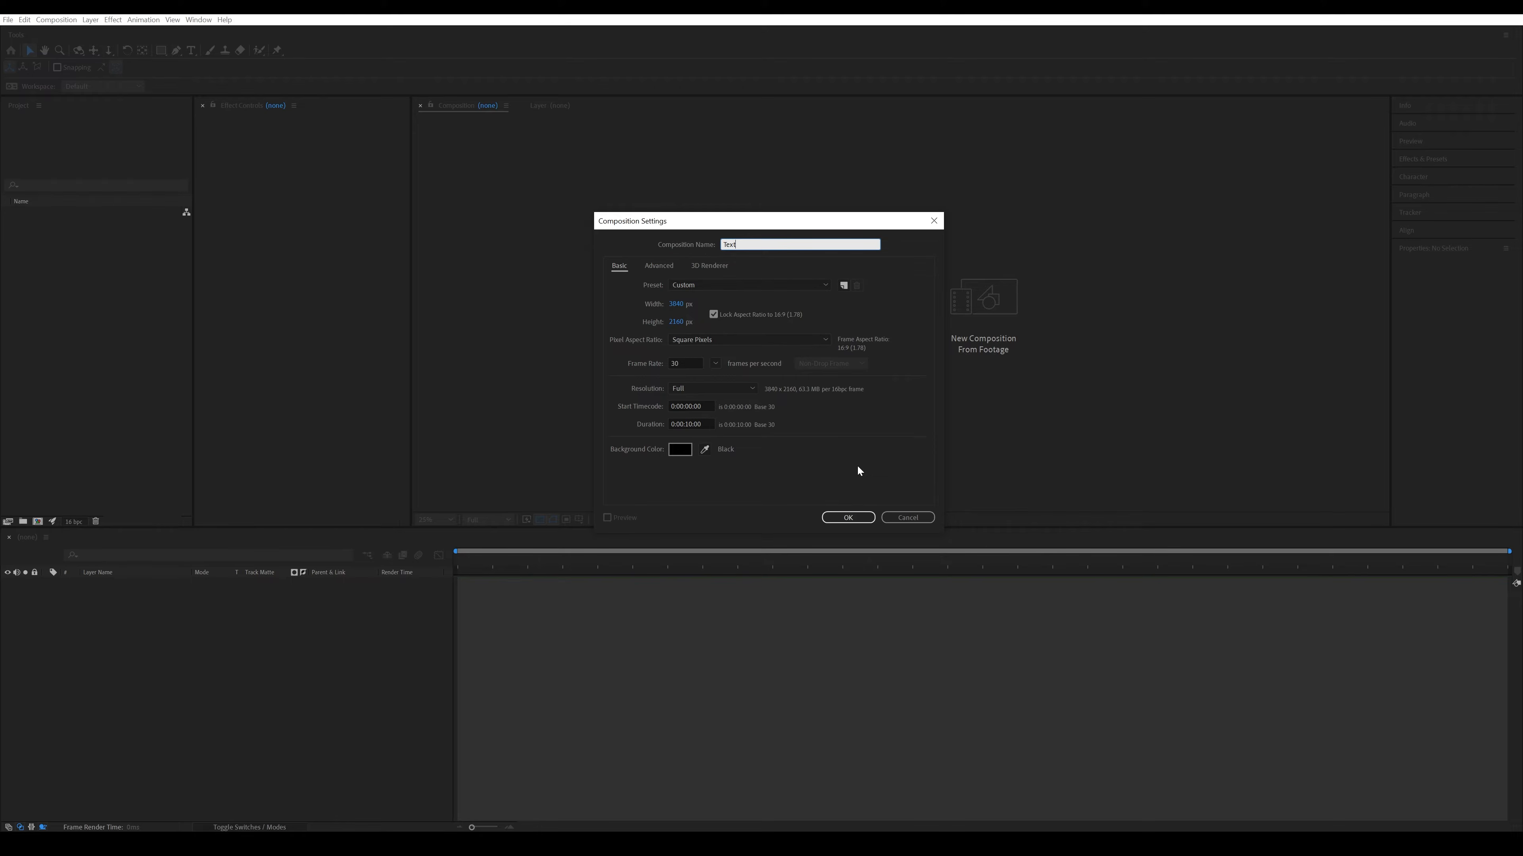
Create the composition named Text and add a text layer reading MELTED to it.
click(847, 518)
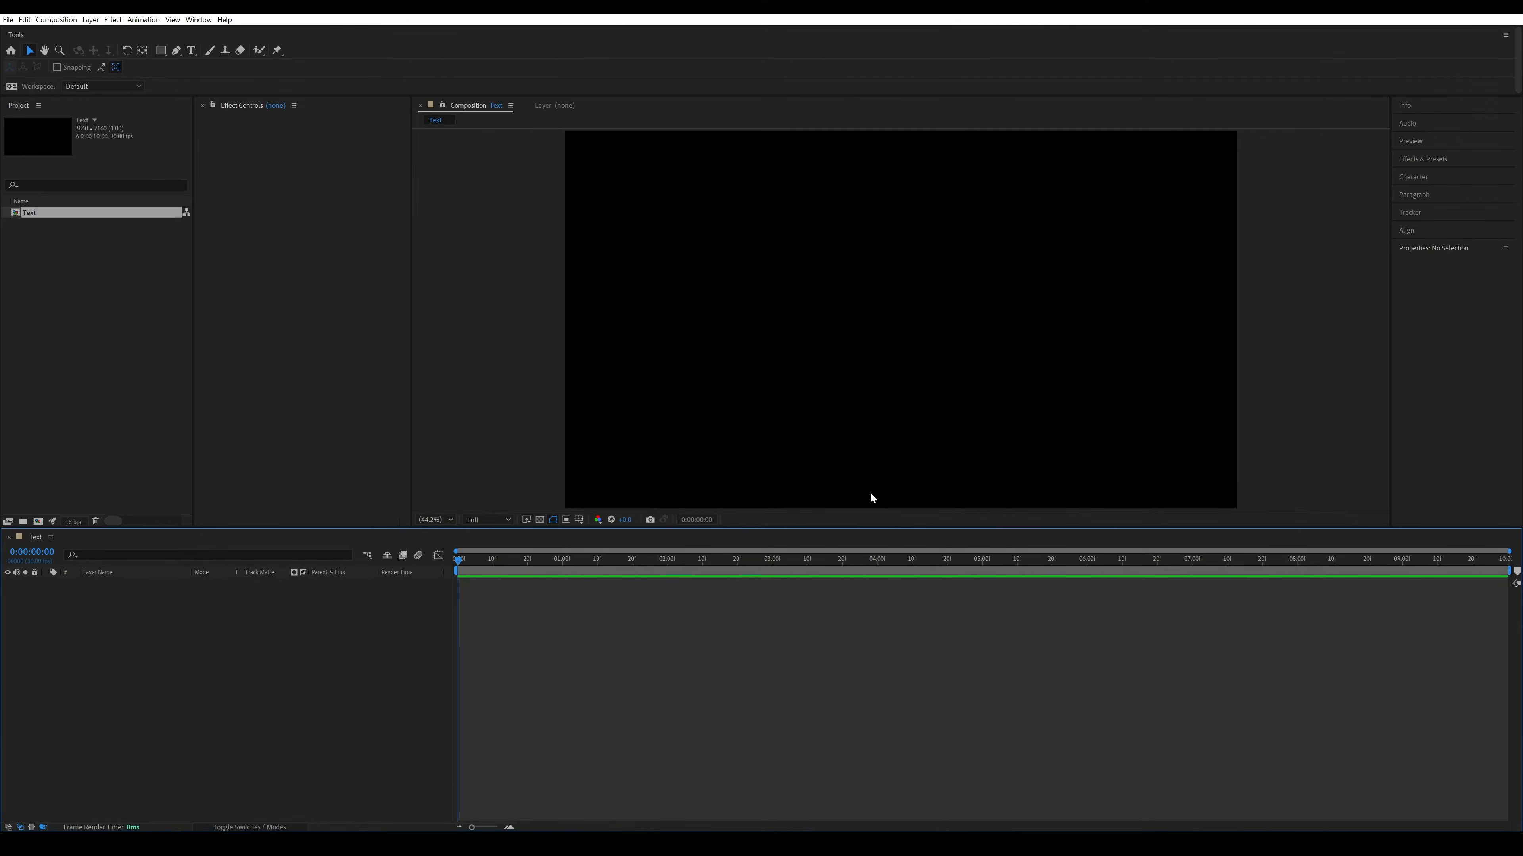
click(193, 51)
click(667, 311)
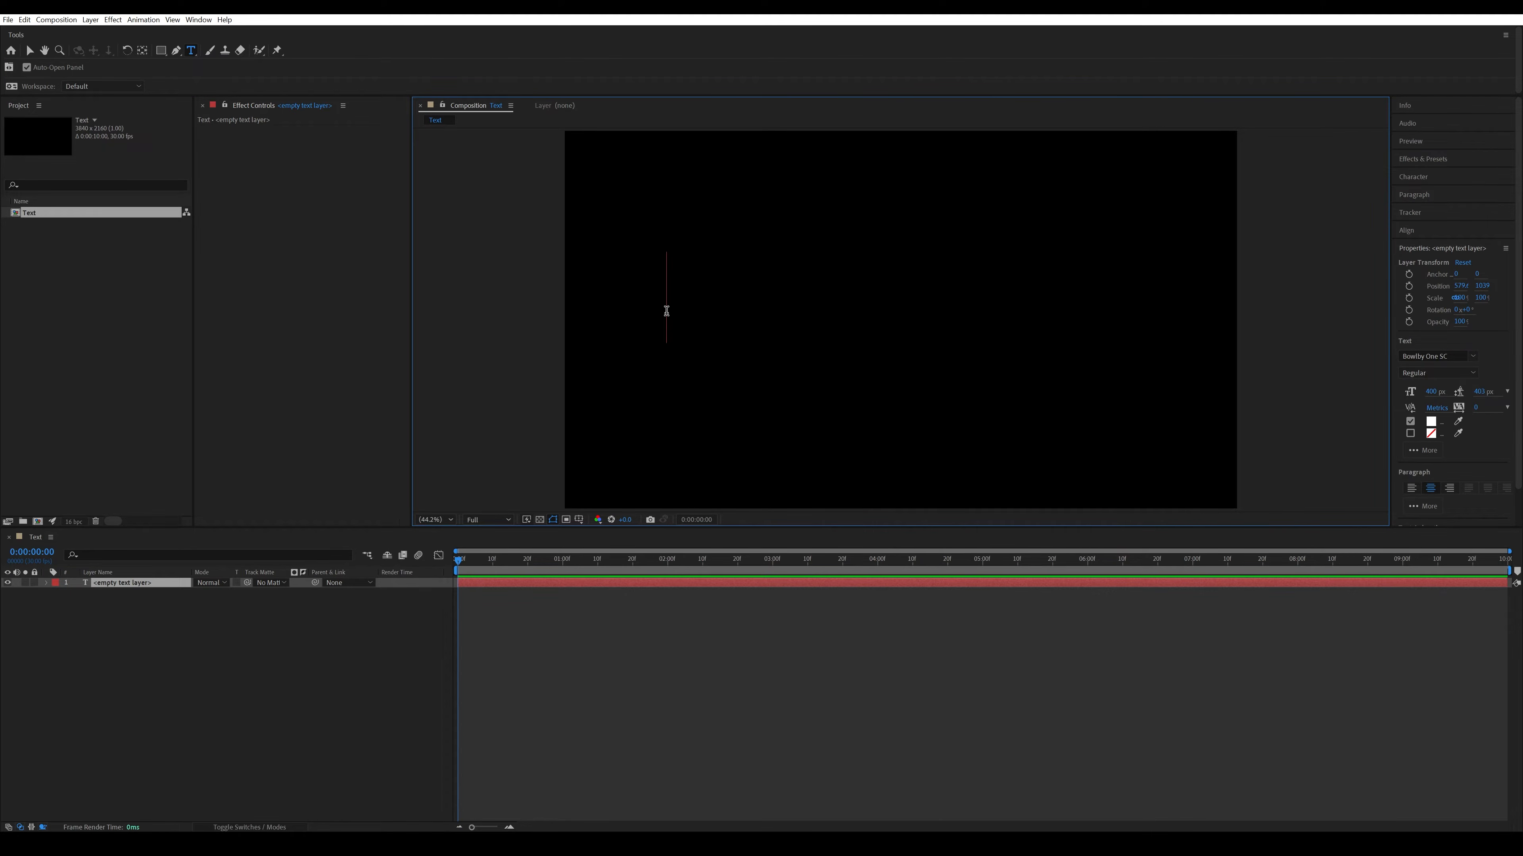
text(MELTED)
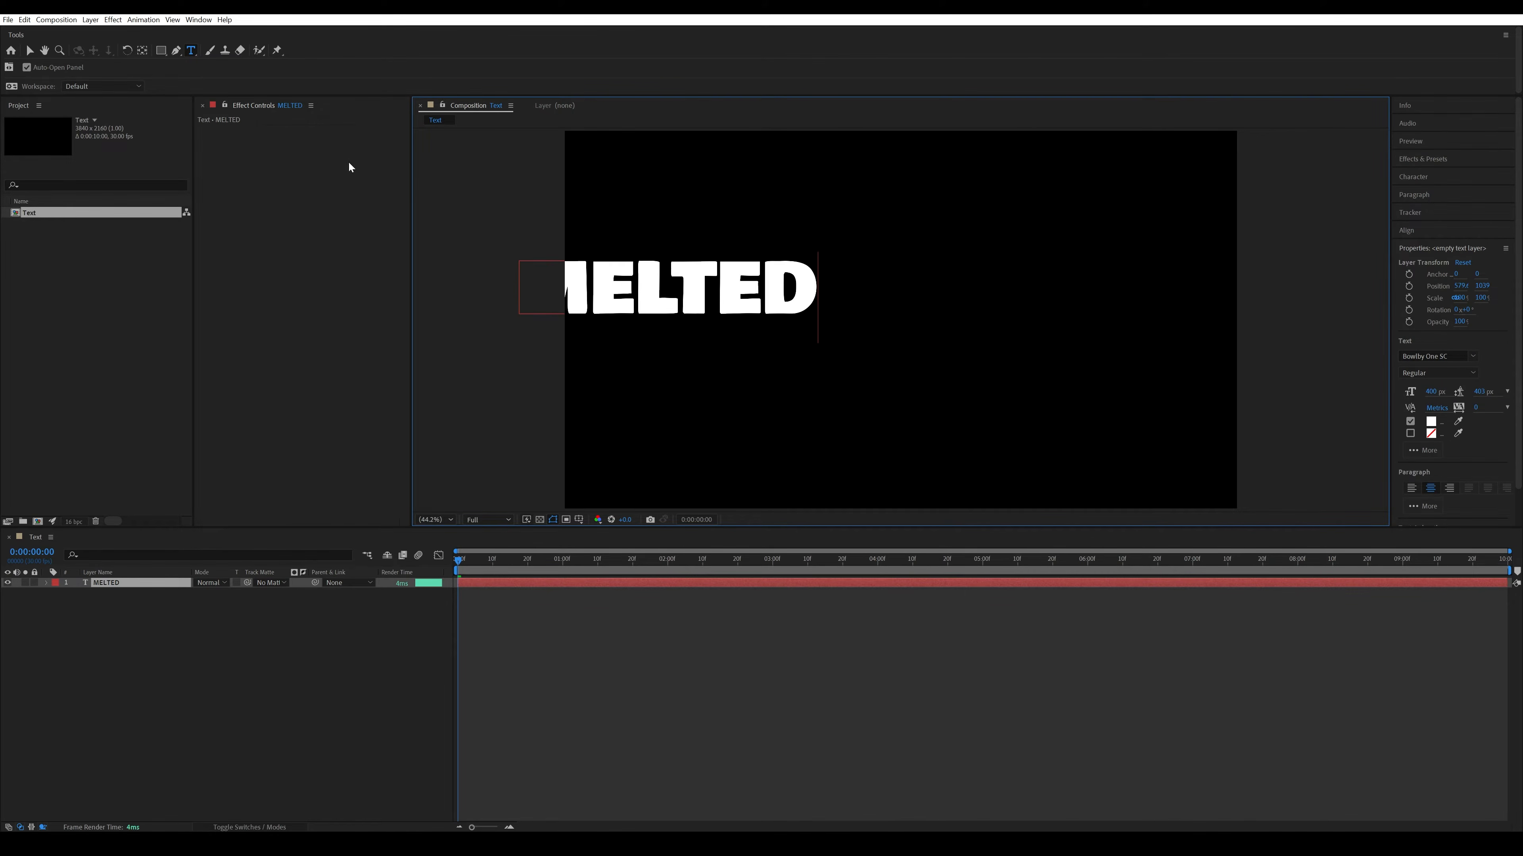
click(30, 50)
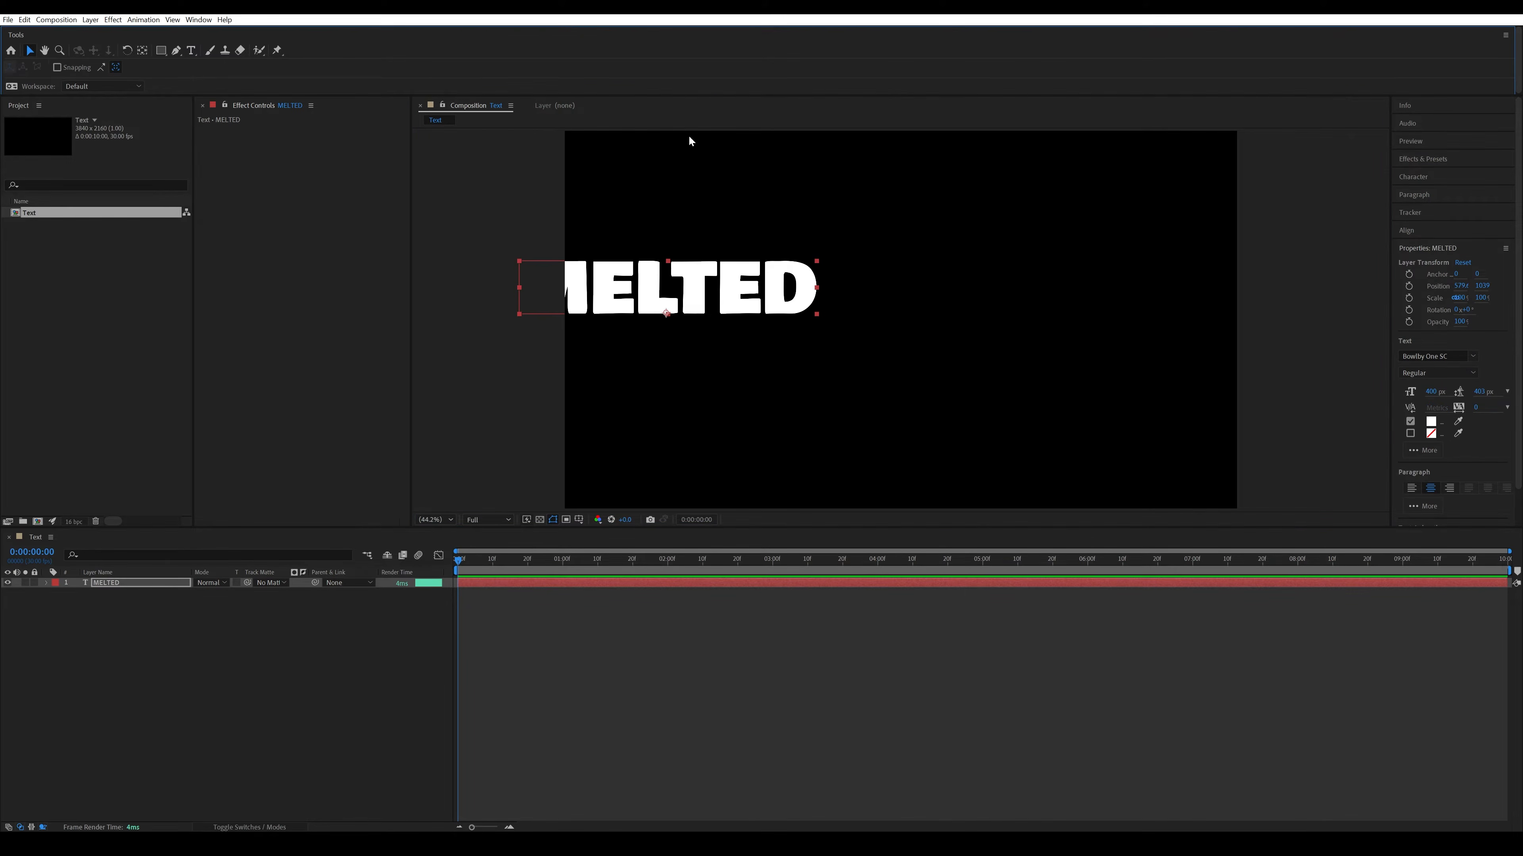
Centre the MELTED text layer horizontally and vertically in the composition, then deselect it.
click(1424, 232)
click(1423, 260)
click(1485, 262)
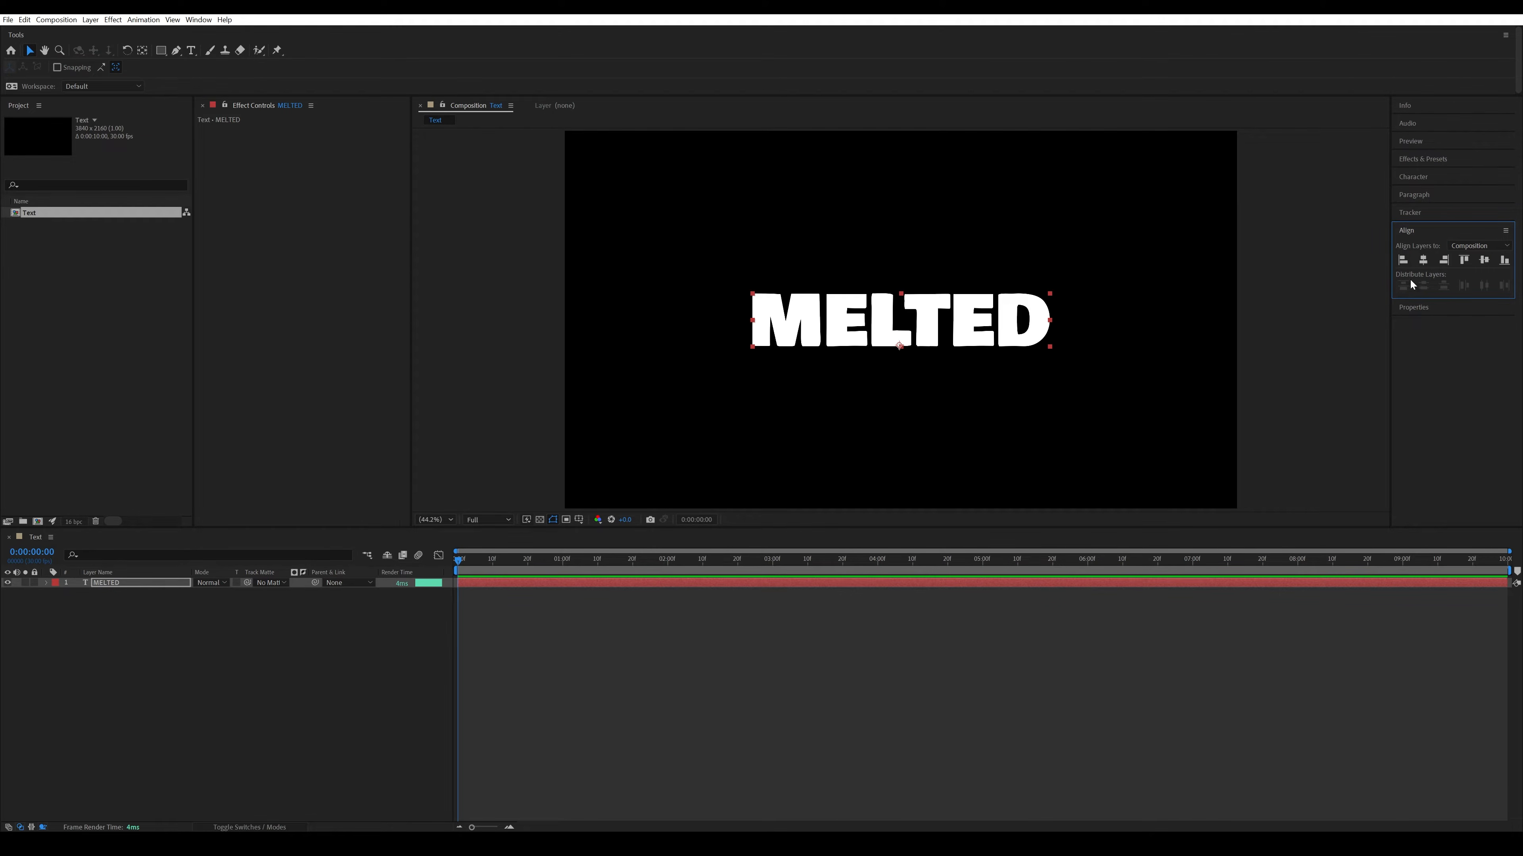
click(198, 20)
click(650, 285)
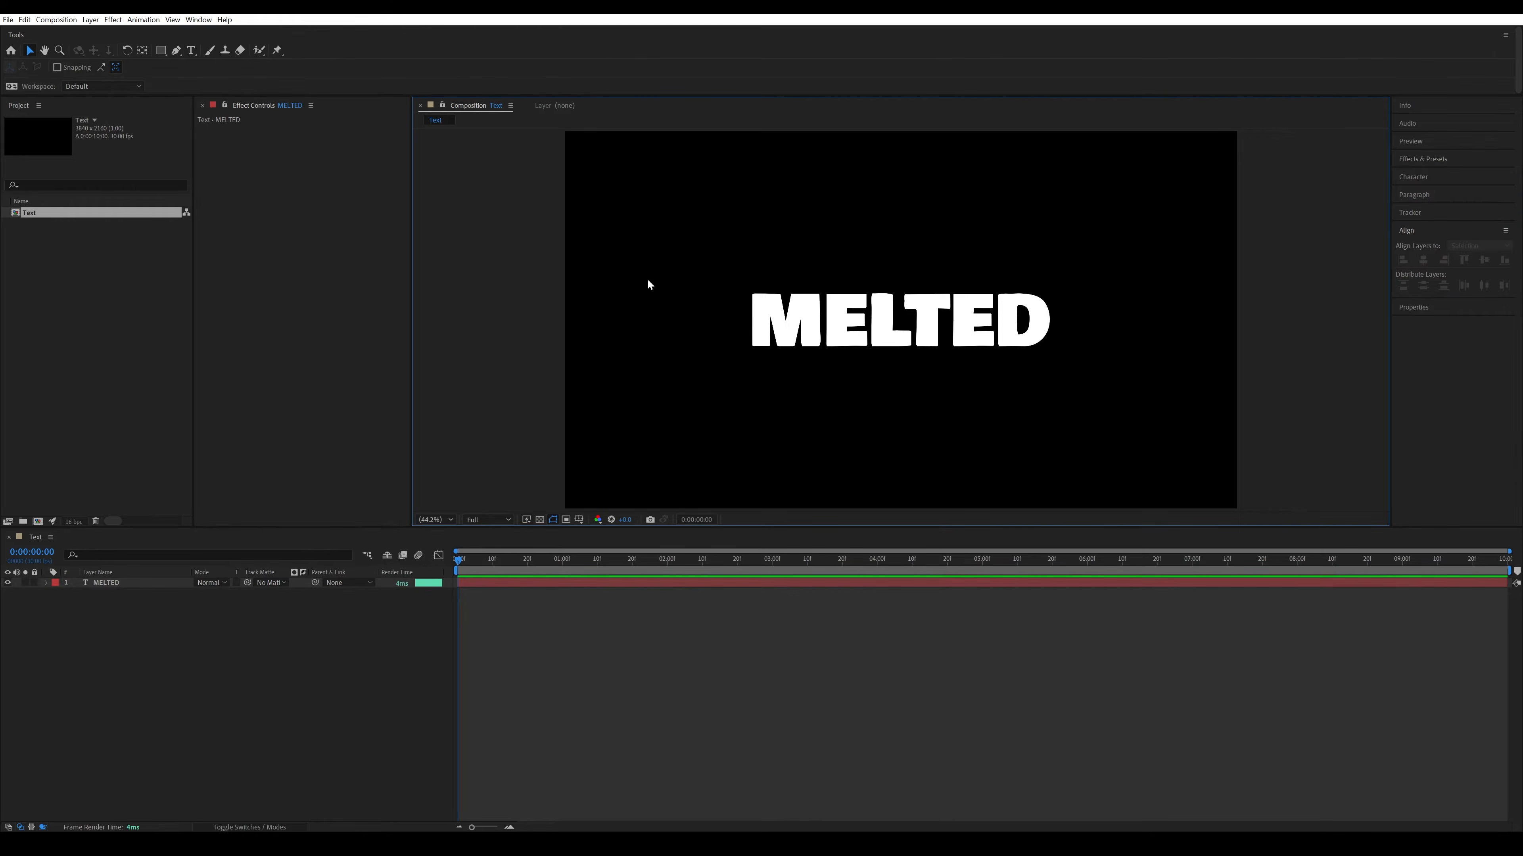
Centre the anchor point of the MELTED layer within its text.
click(842, 331)
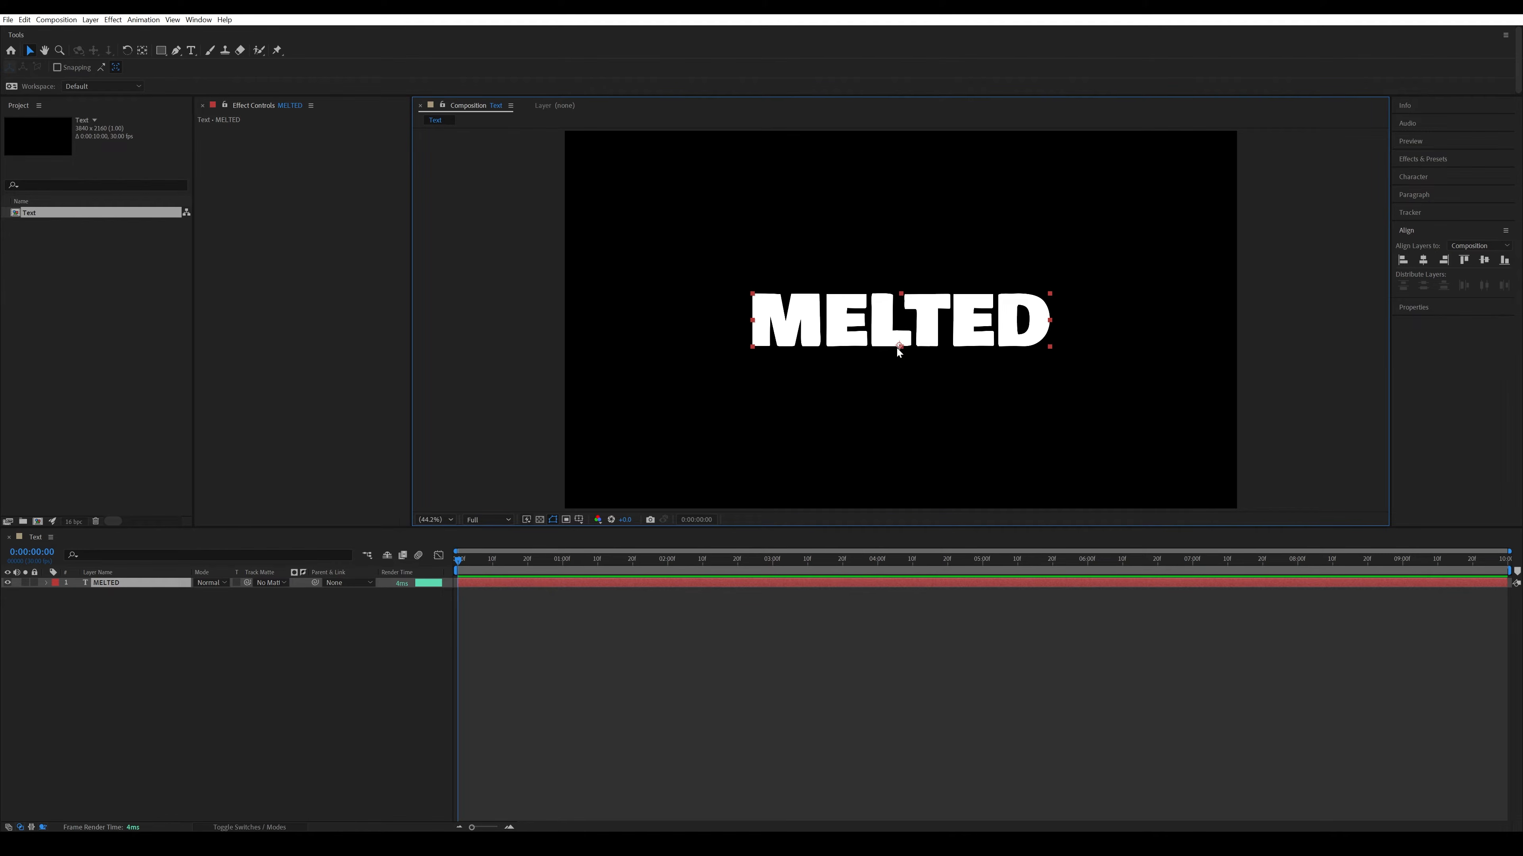
click(143, 51)
key(ctrl+alt+Home)
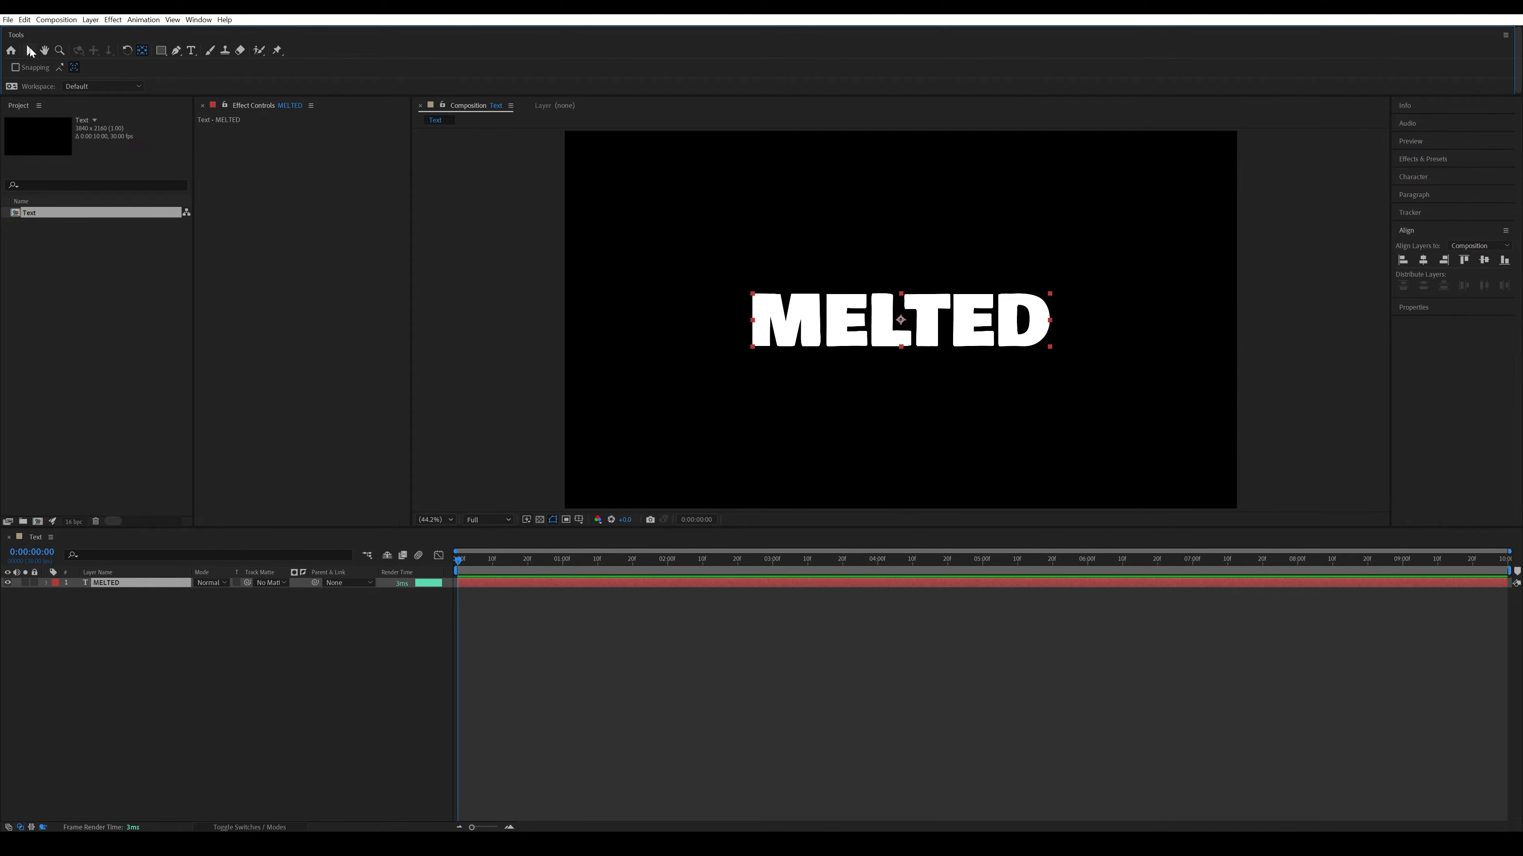
key(v)
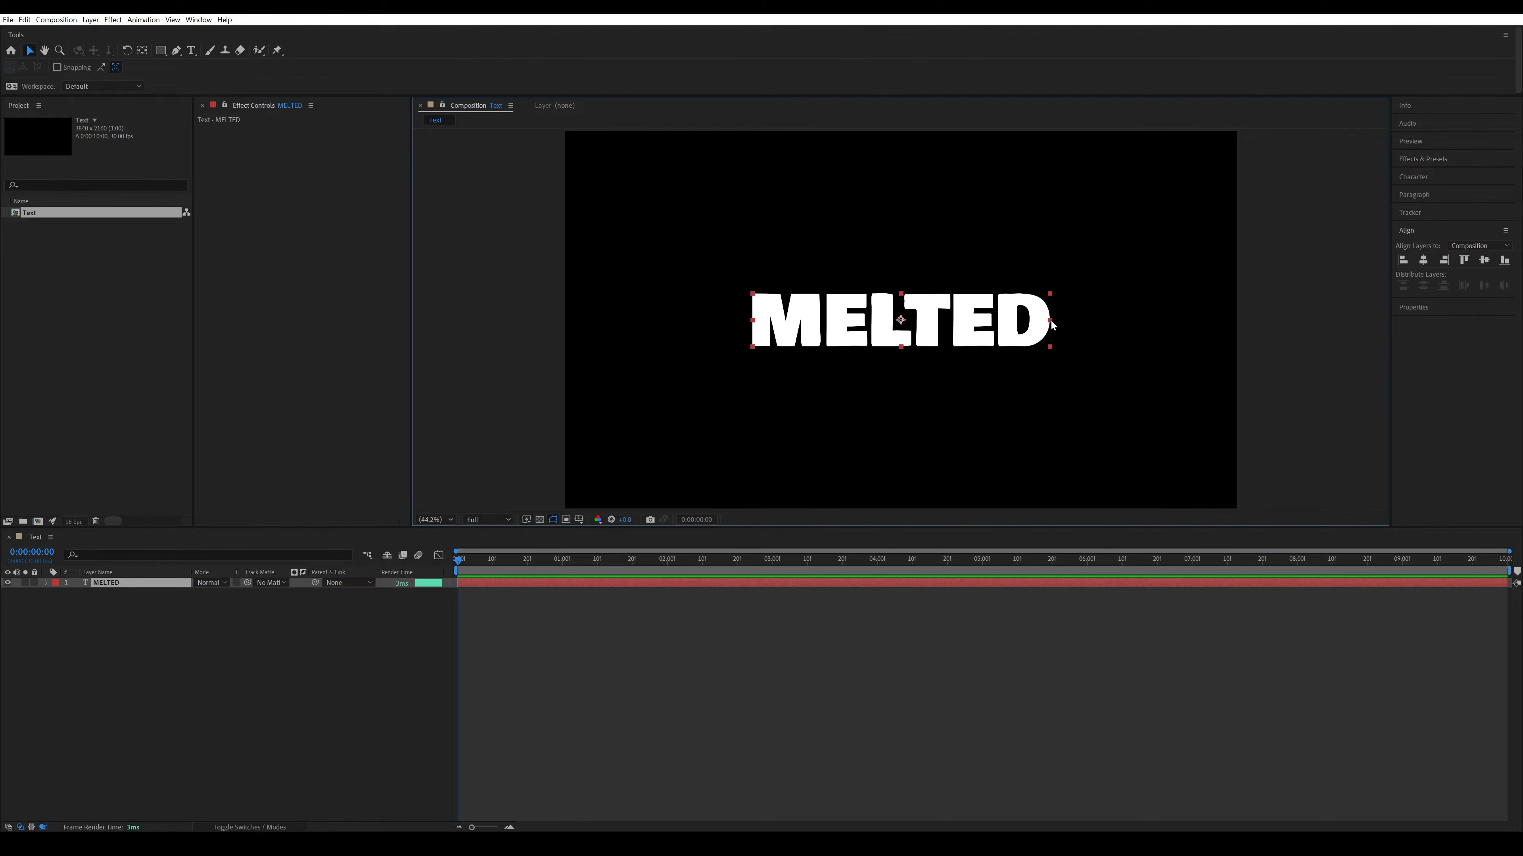
Scale up the MELTED text to span most of the frame width, centre it horizontally, and show its character settings.
drag(1052, 324, 1187, 334)
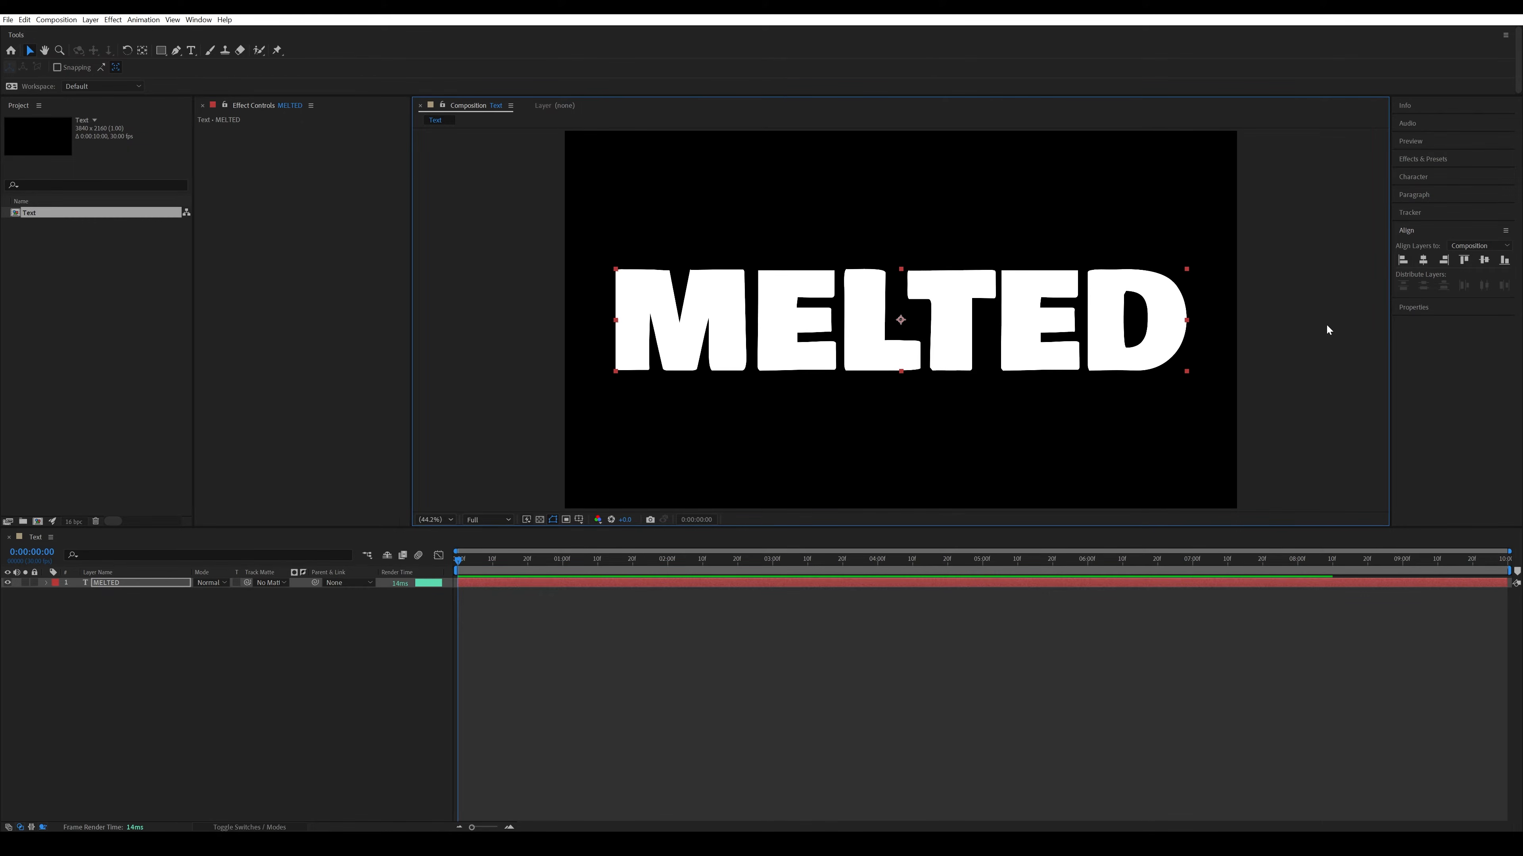
click(1423, 260)
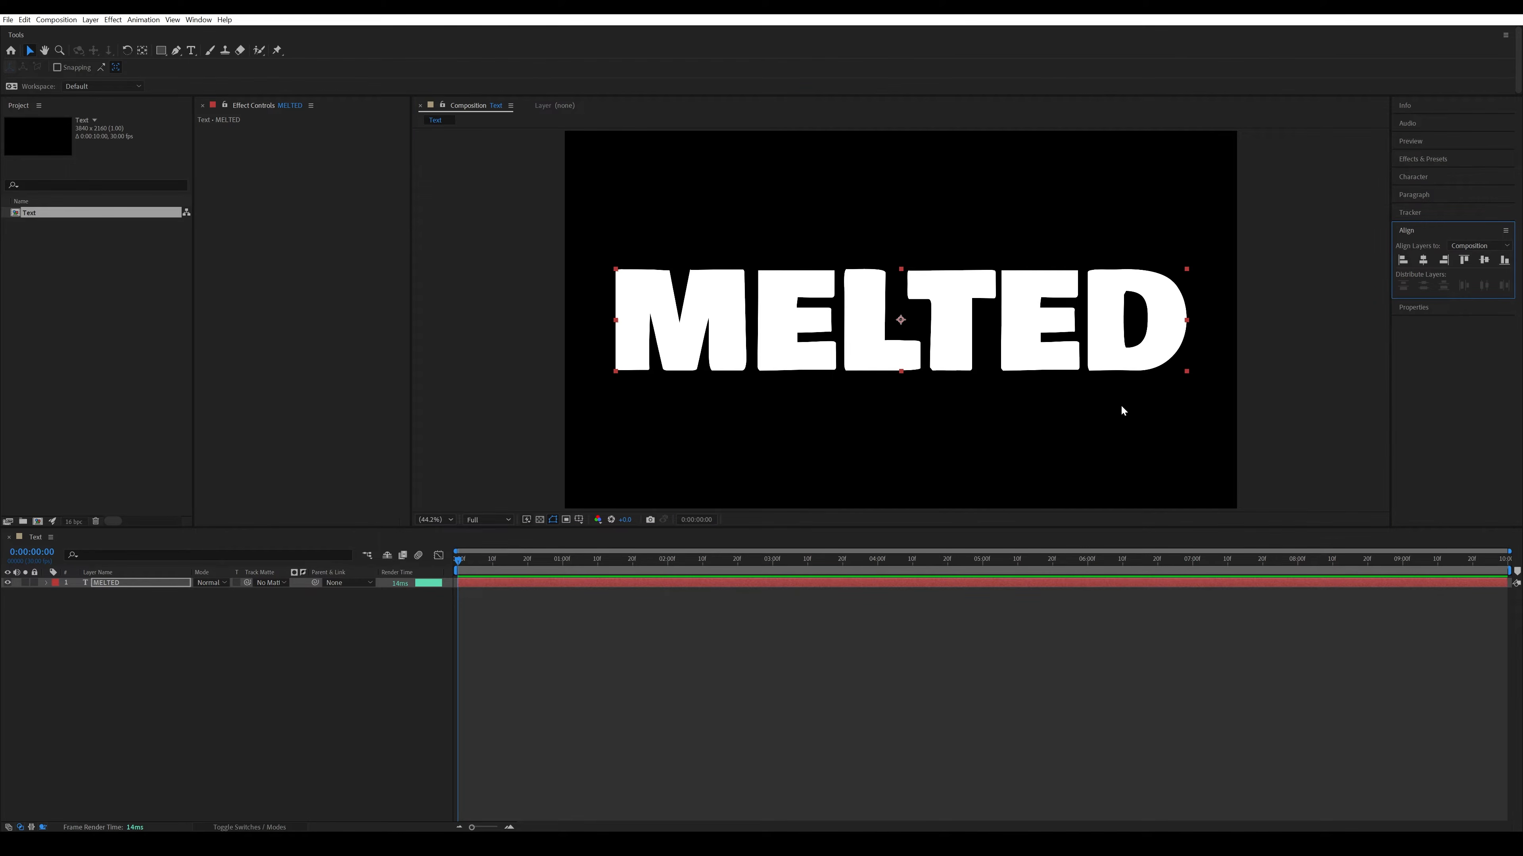
click(520, 355)
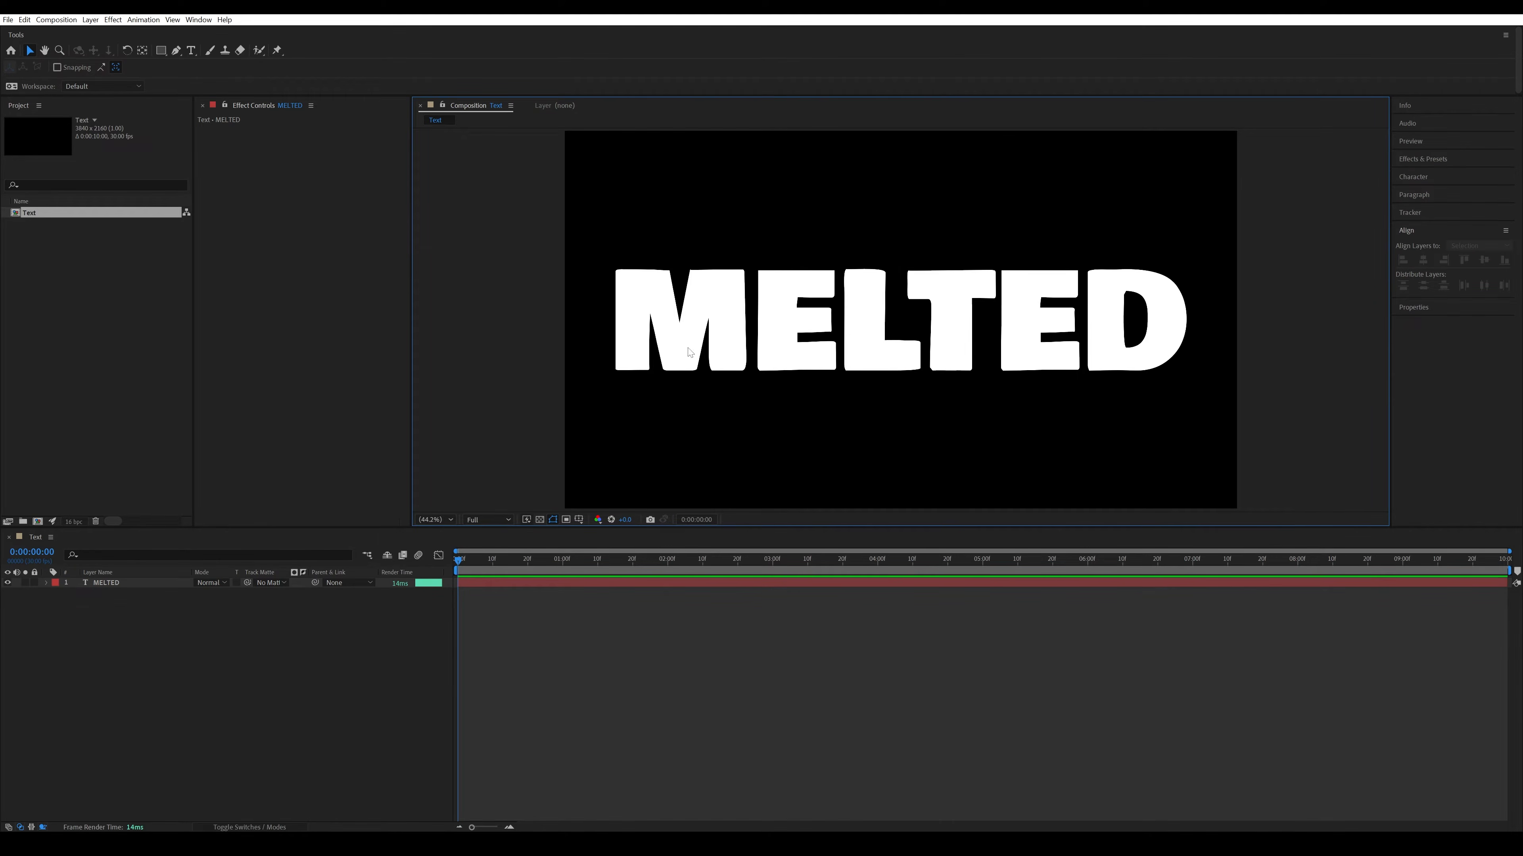
click(773, 336)
click(1423, 260)
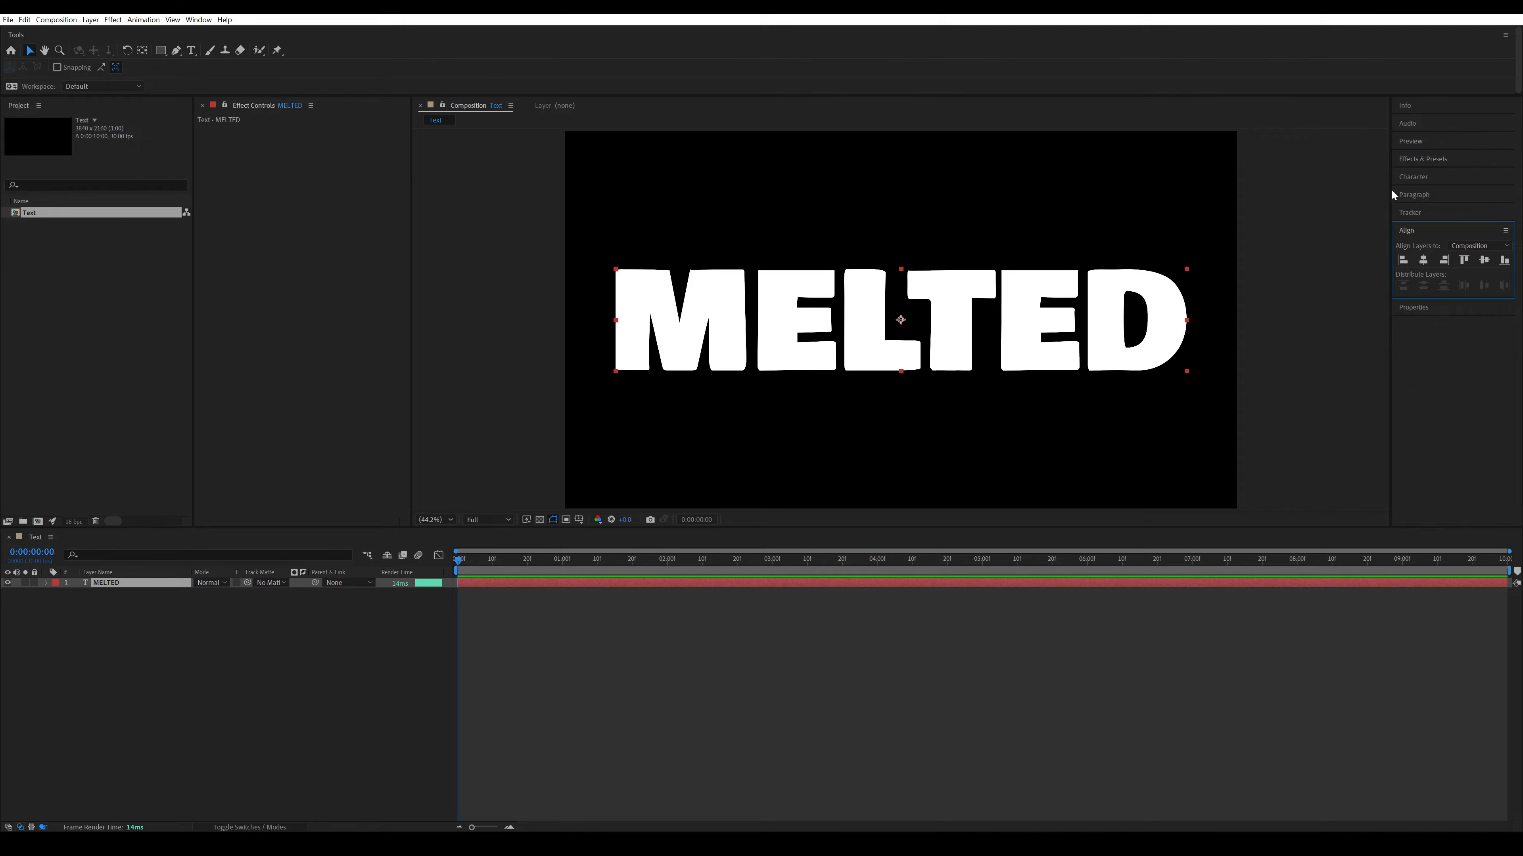
click(1406, 177)
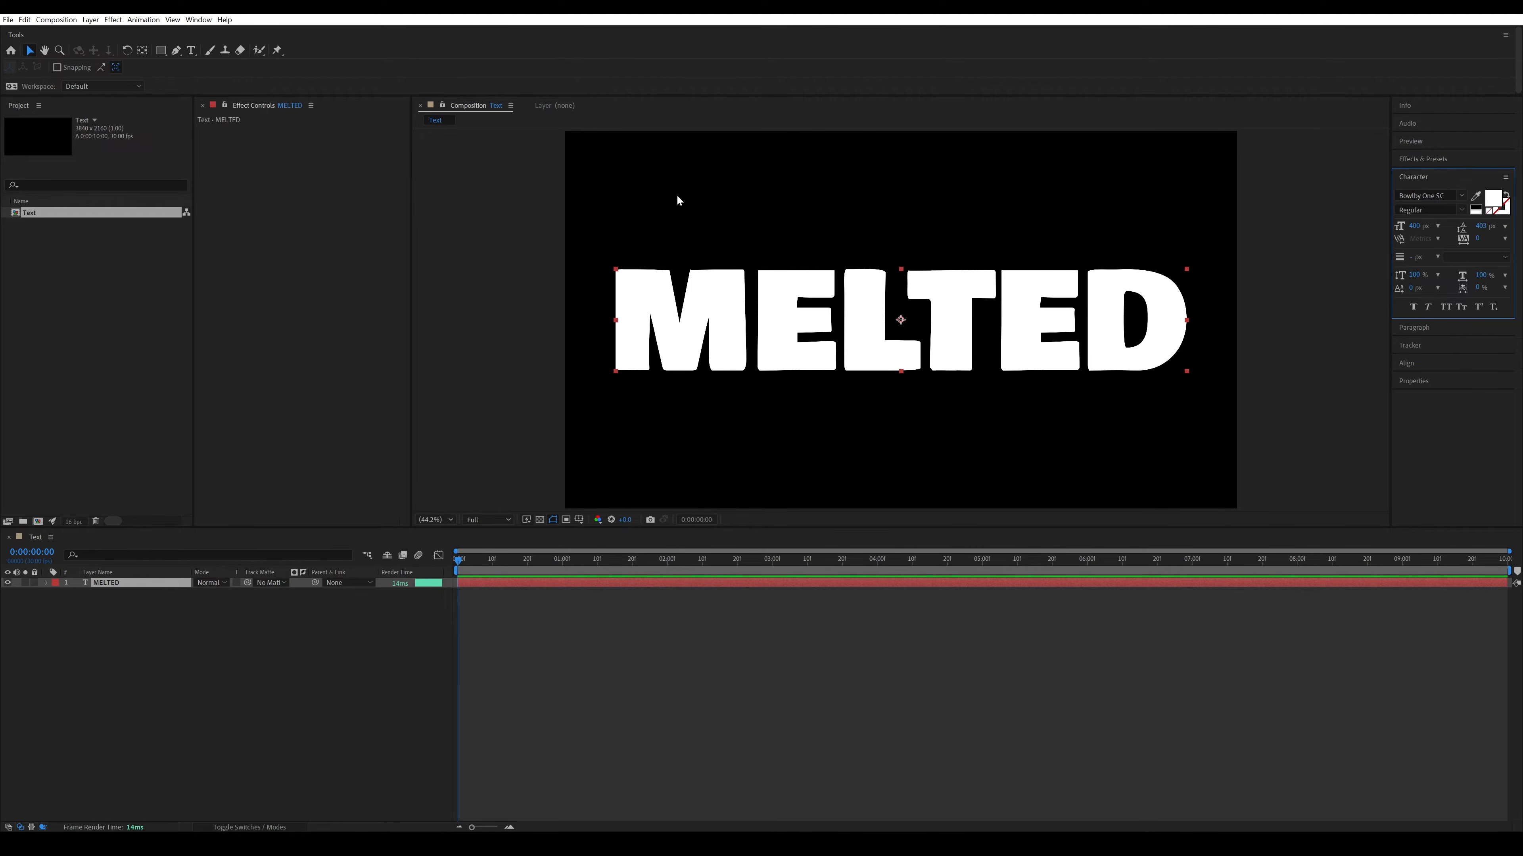
Create a new composition named Main.
click(37, 525)
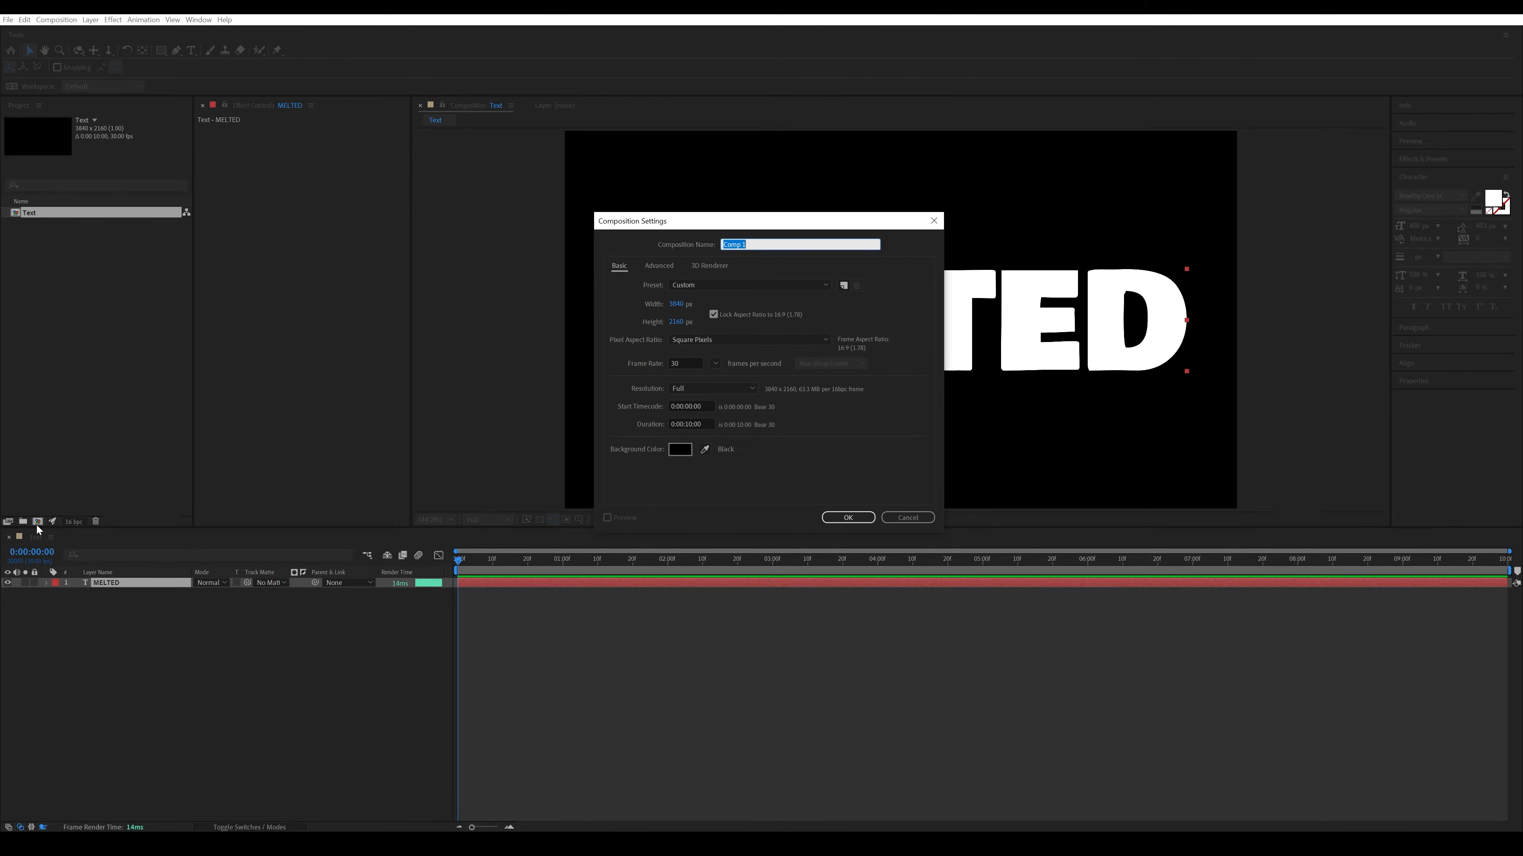
text(Main)
key(Return)
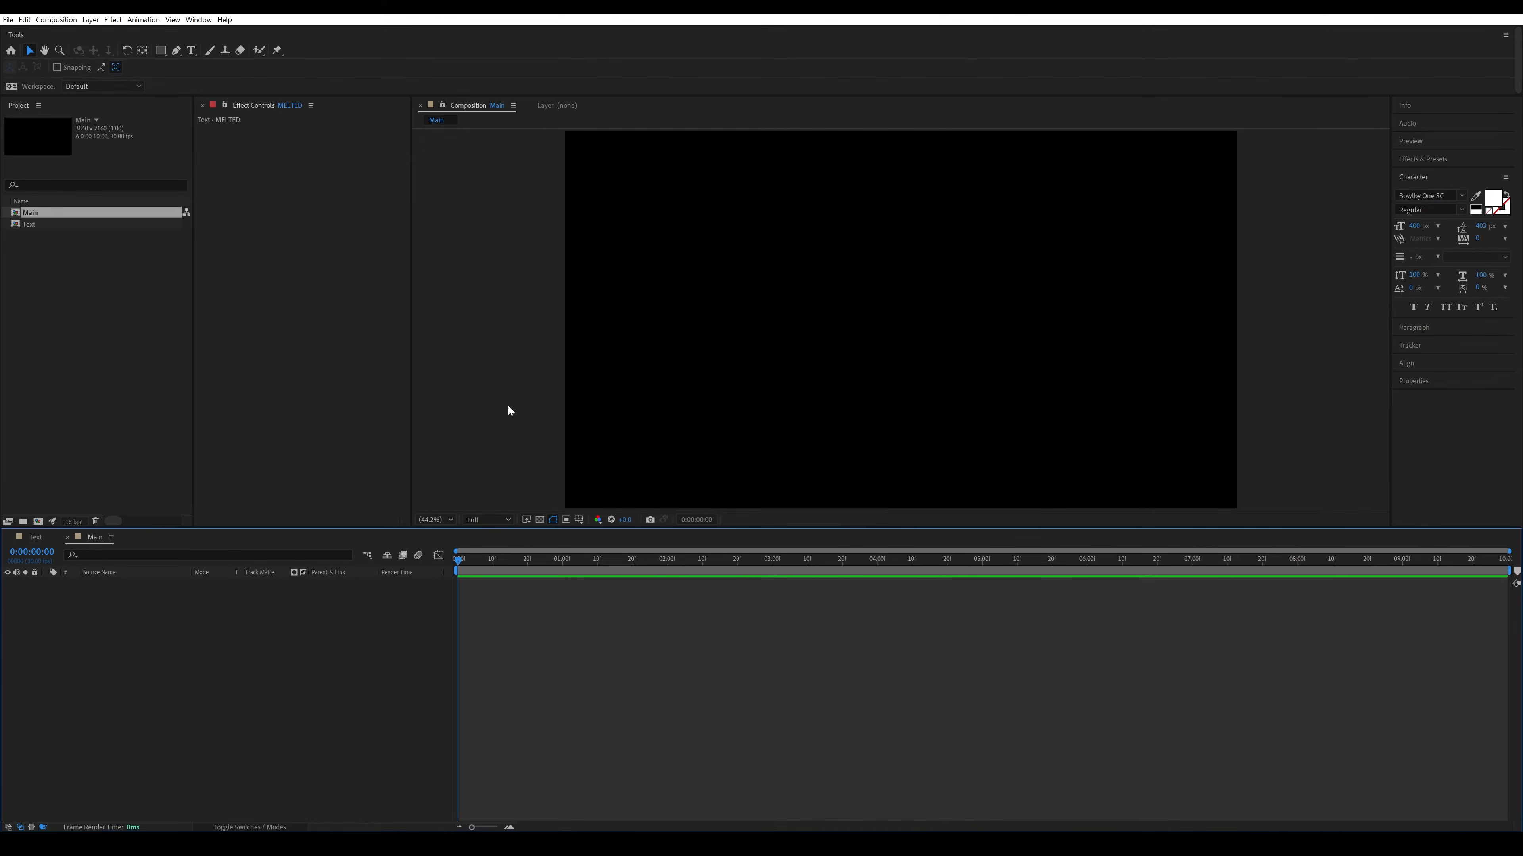
Add a black solid named BG to the Main composition and place the Text composition above it.
right_click(270, 646)
mouse_move(310, 652)
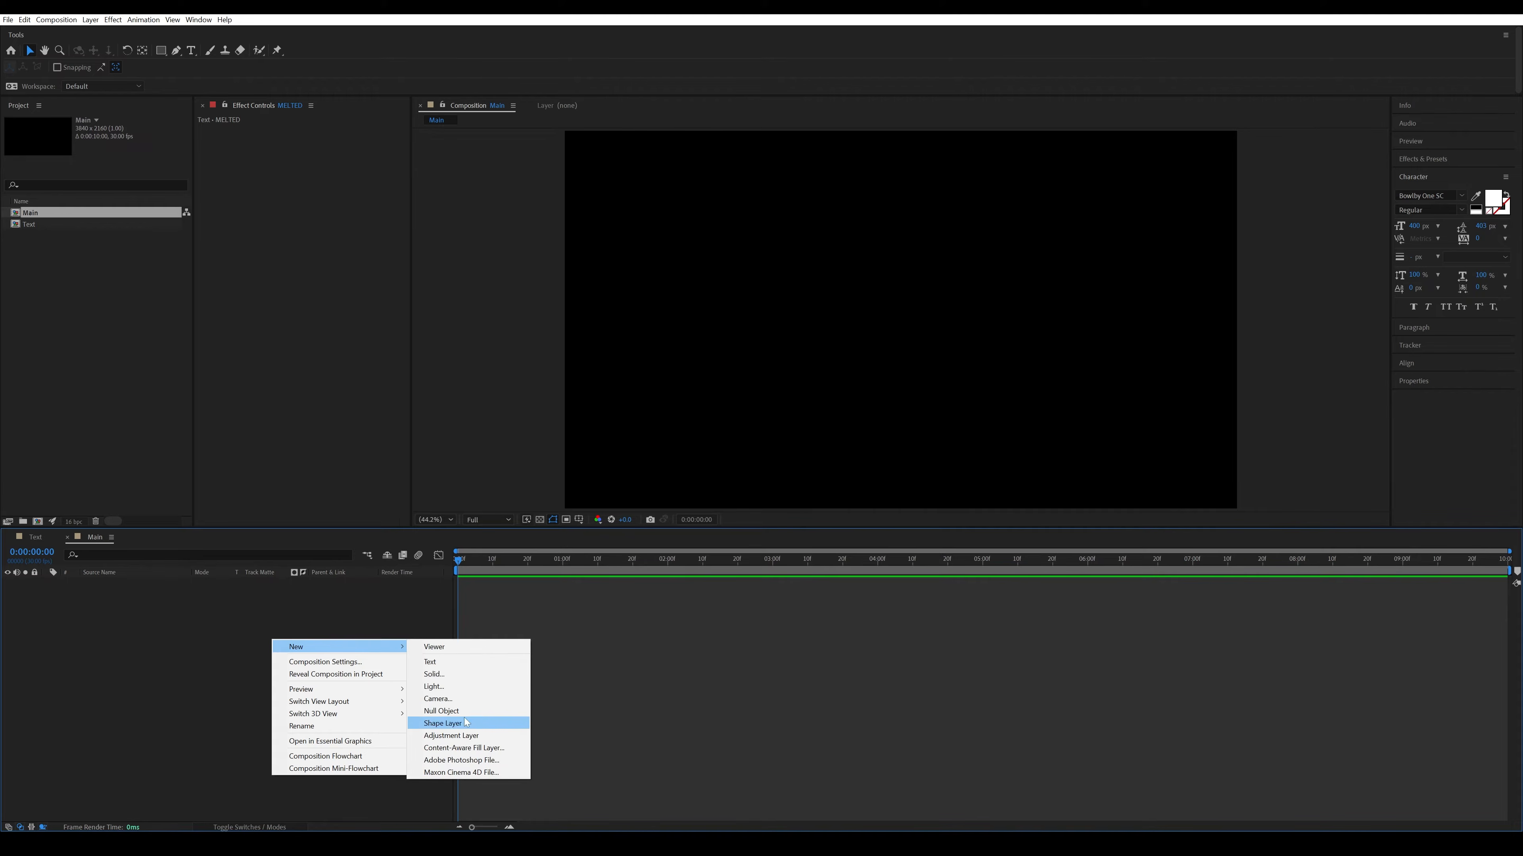
click(480, 674)
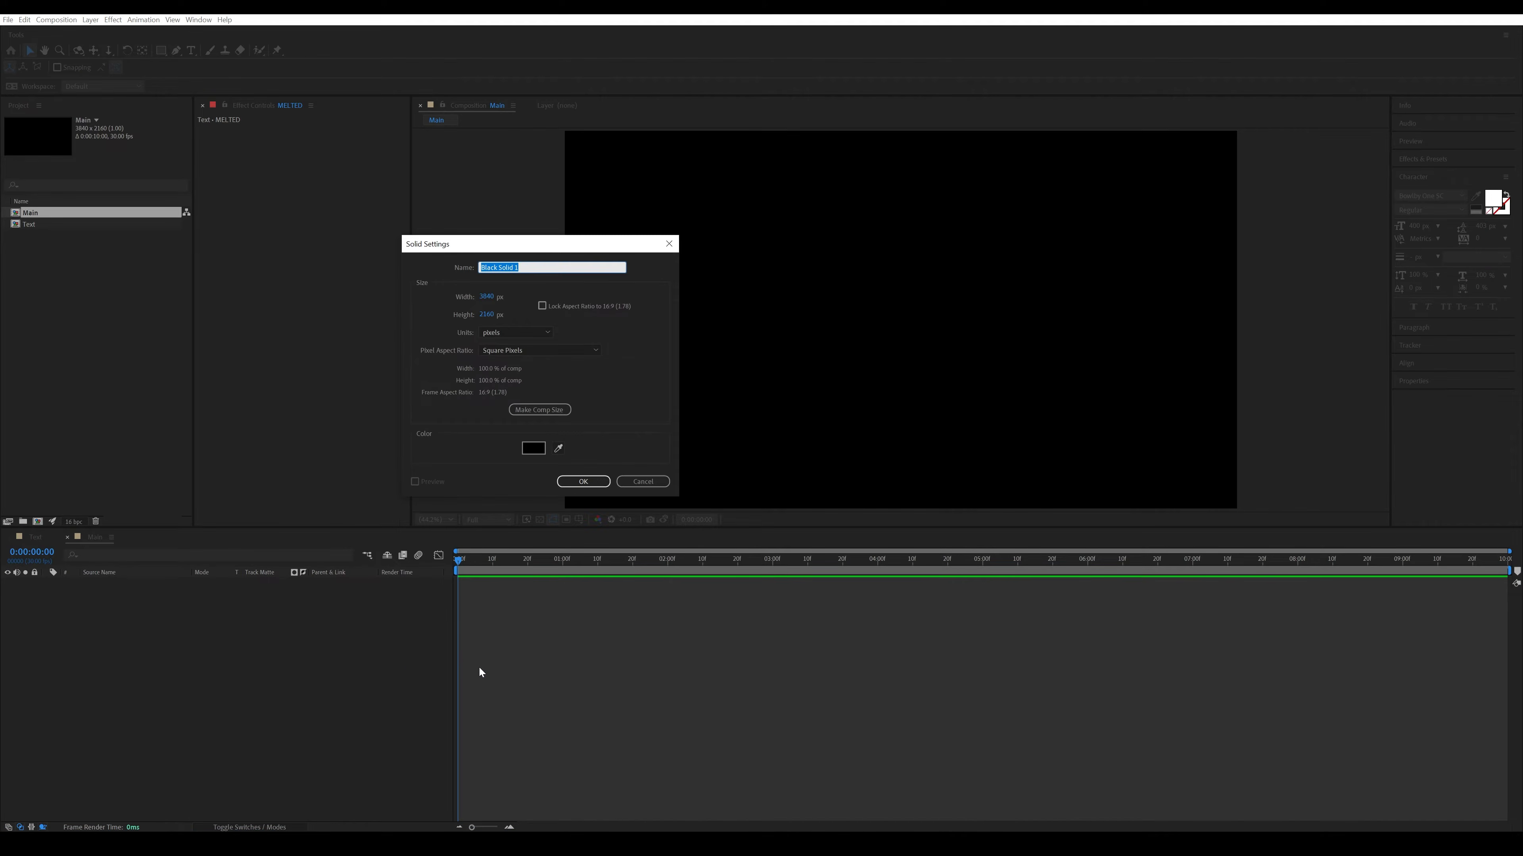
text(BG)
click(602, 483)
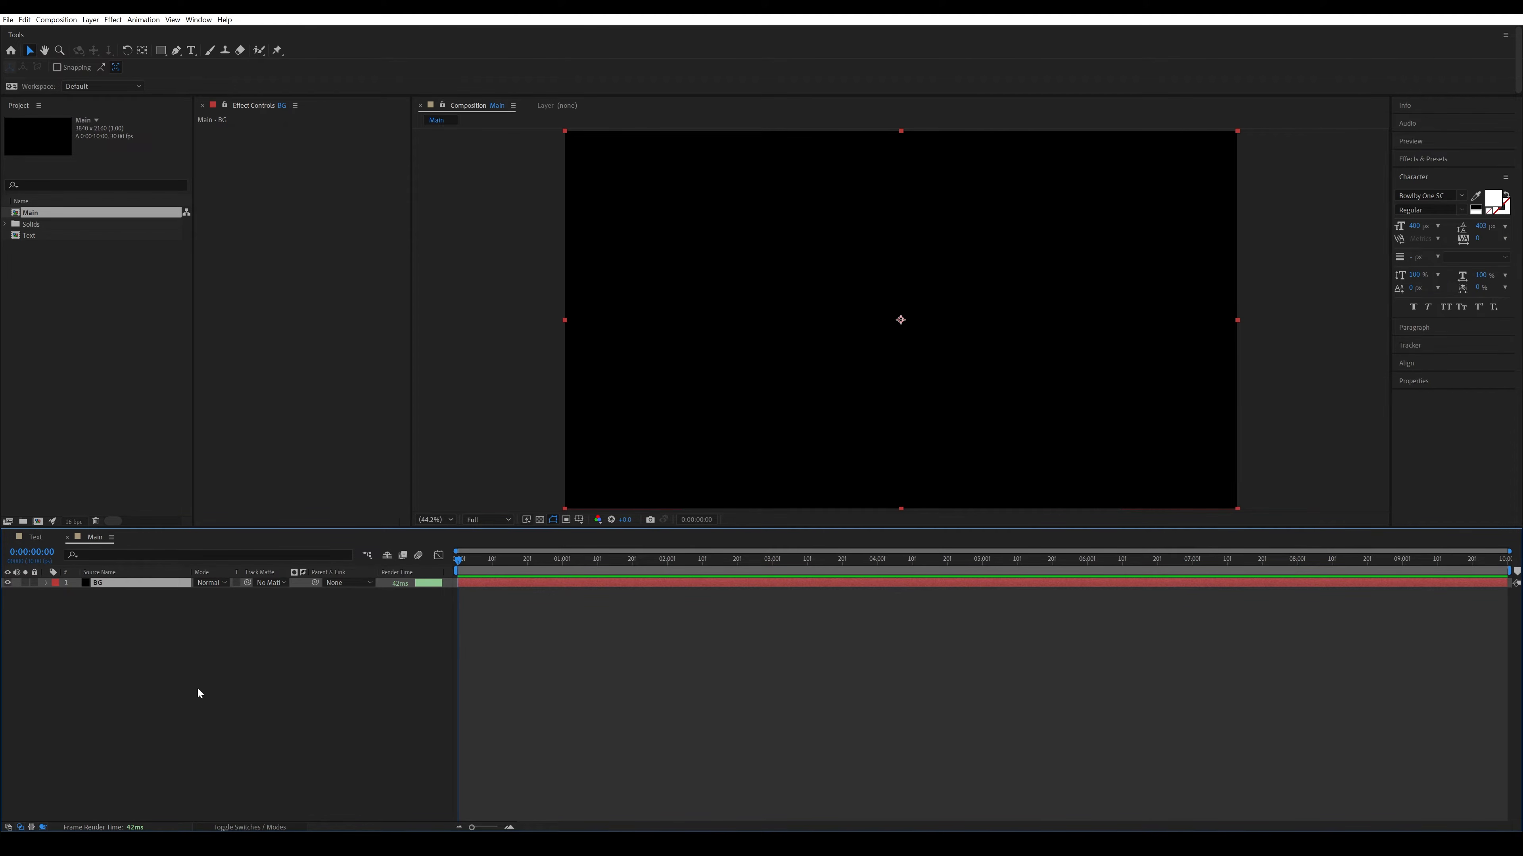
click(338, 643)
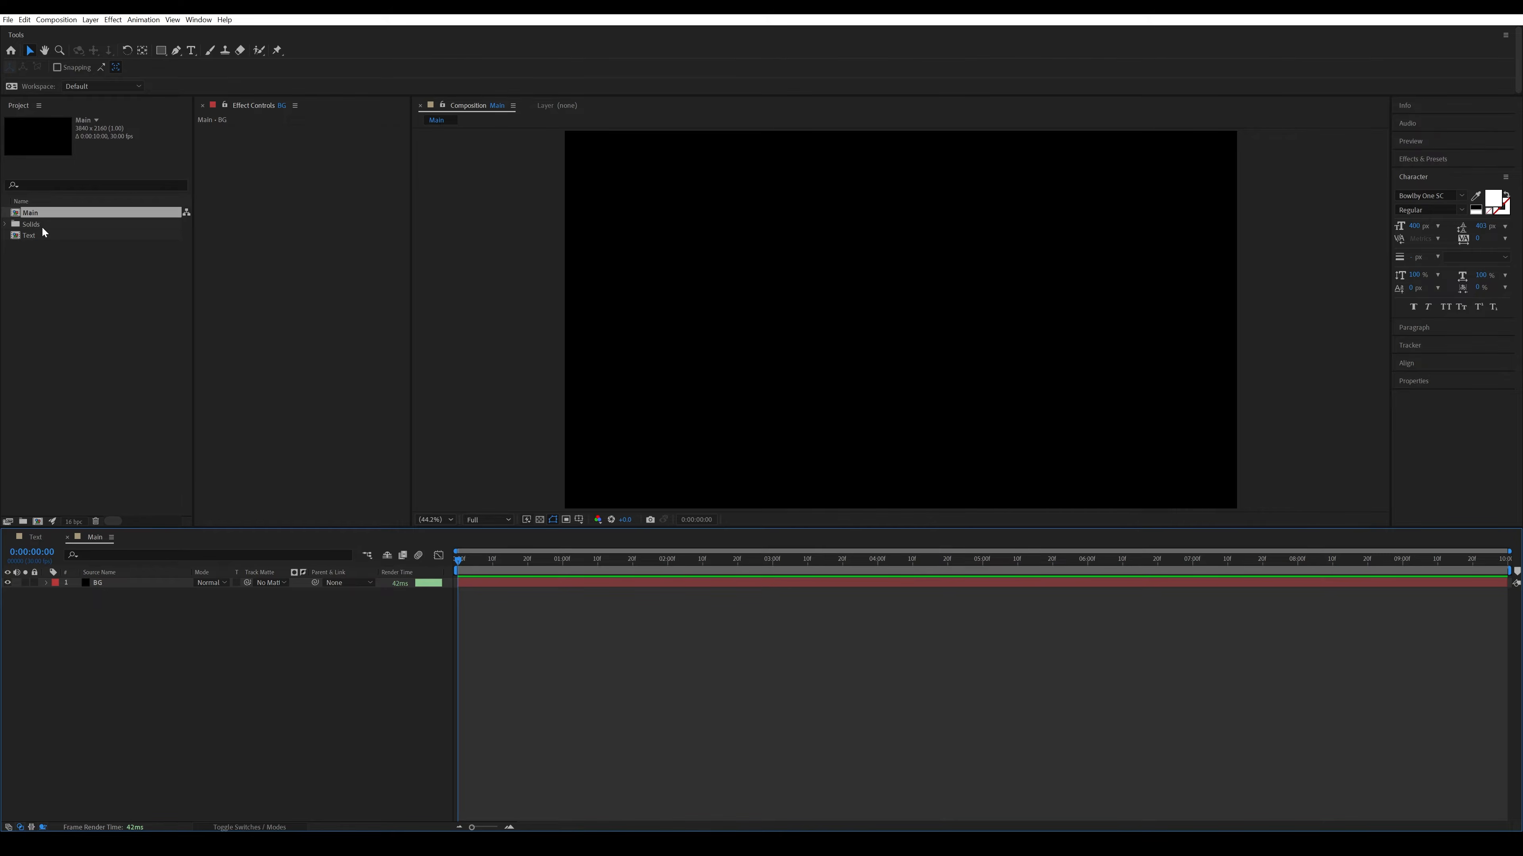
drag(43, 233, 132, 582)
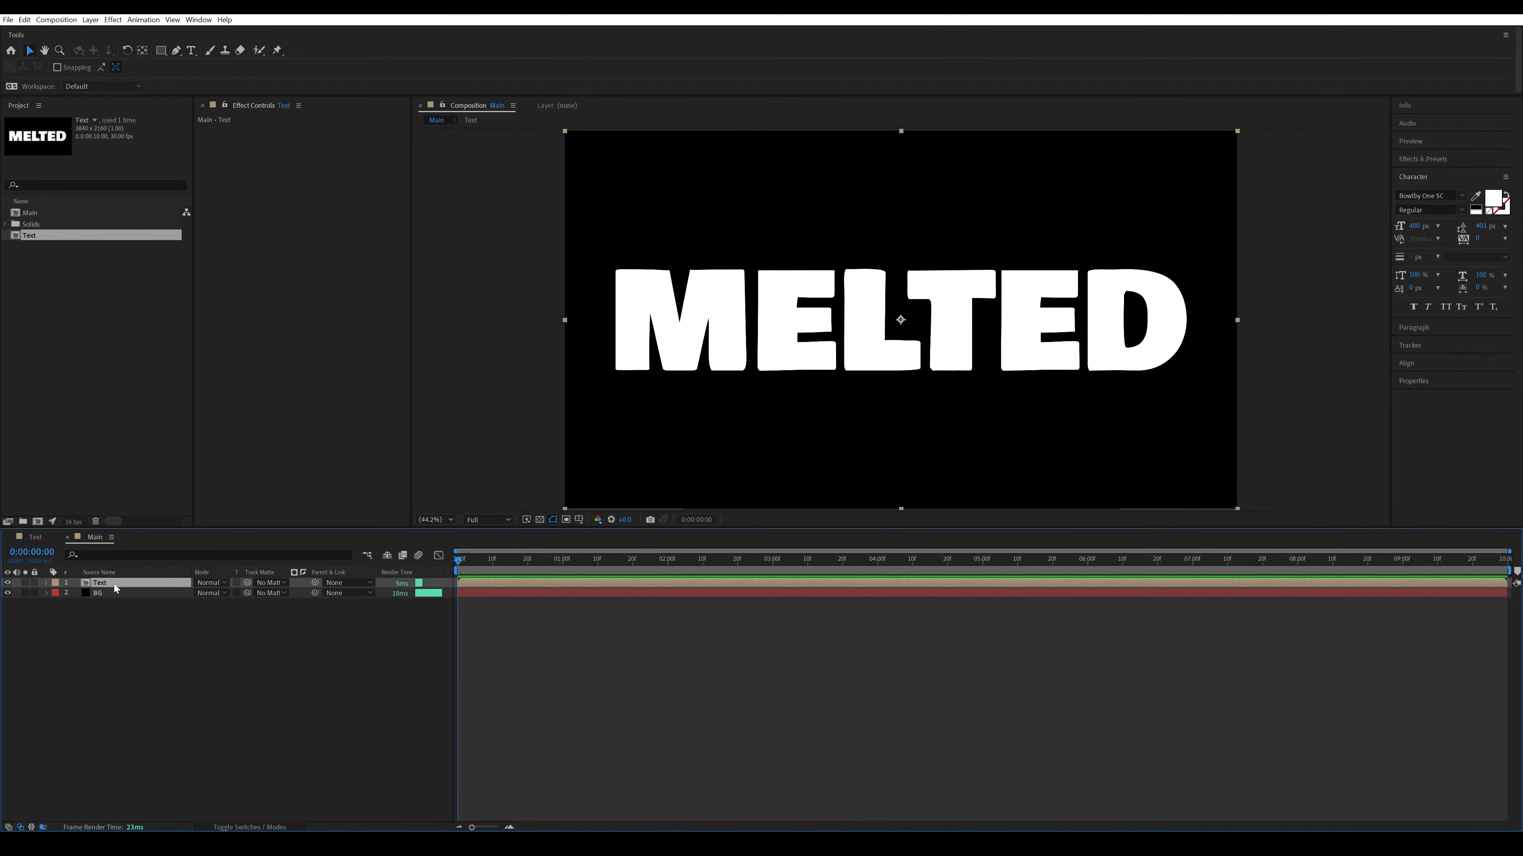
Add the expression wiggle(3,5) to the Position of the Text layer and collapse the layer's properties.
key(p)
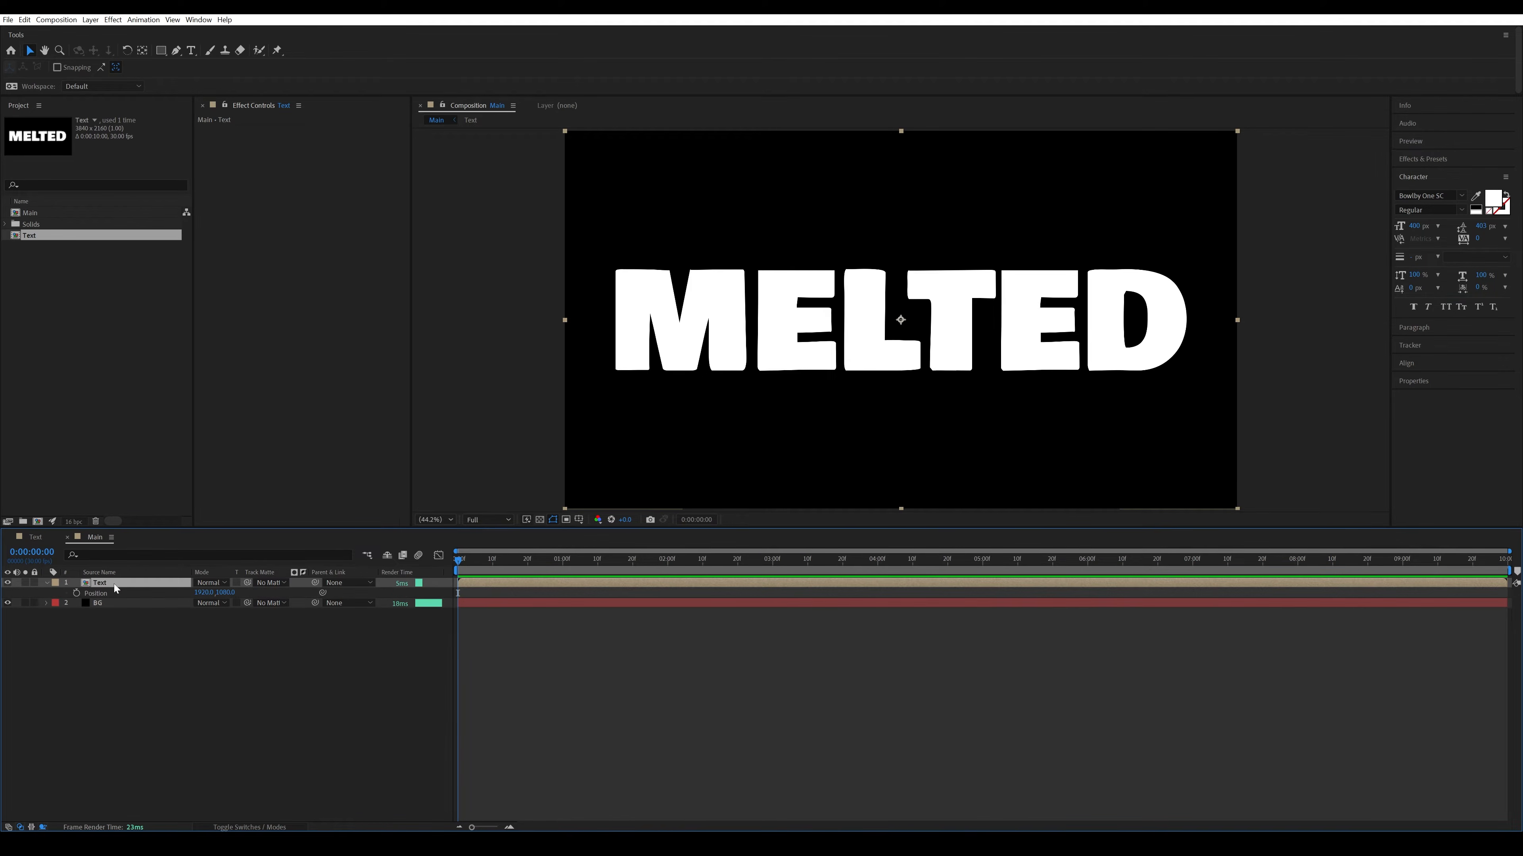
alt+click(77, 593)
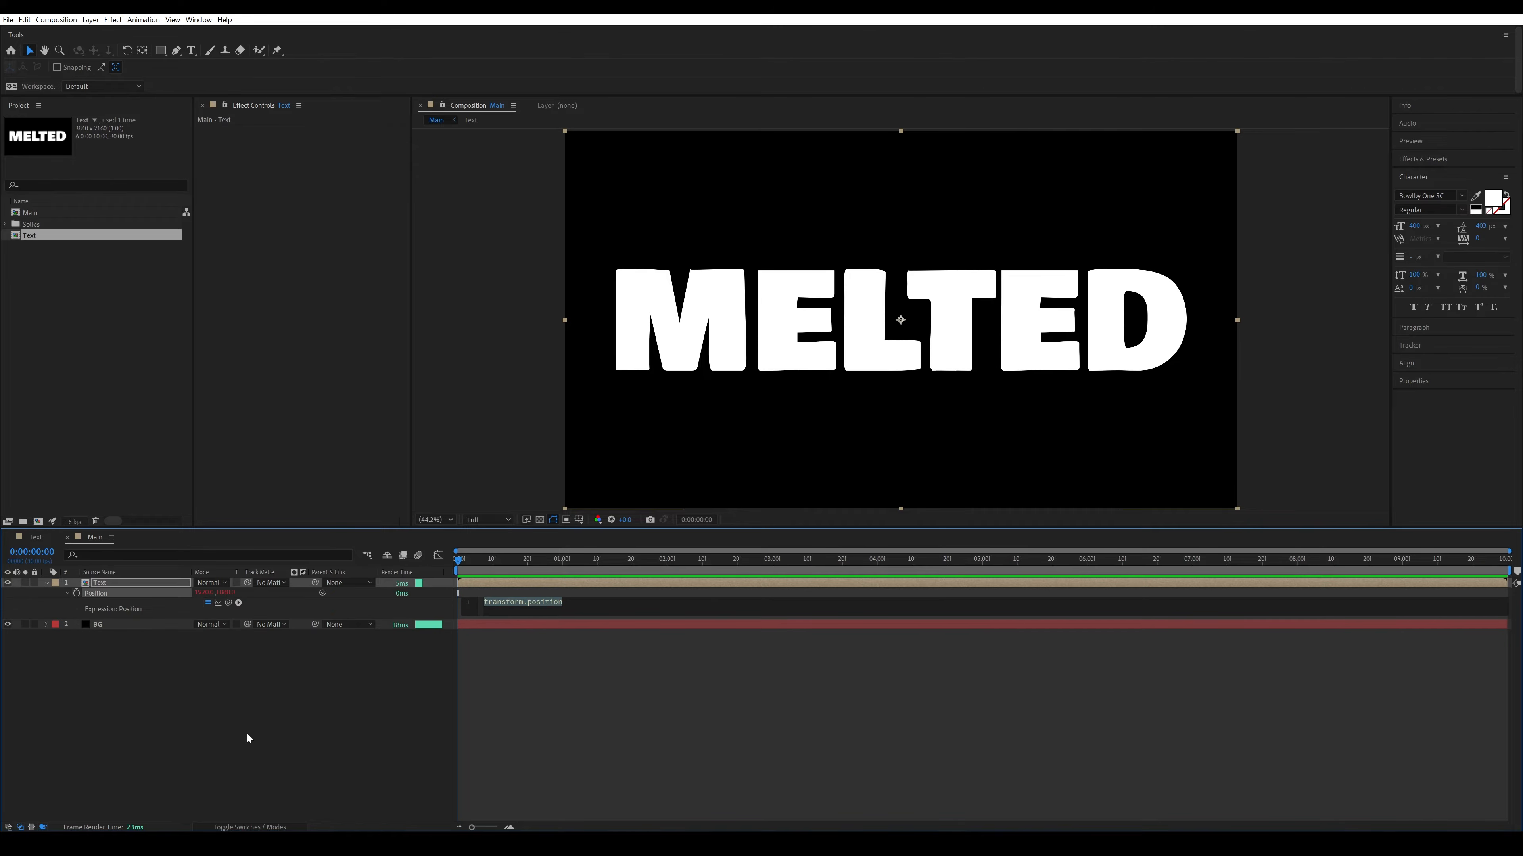
text(wiggle)
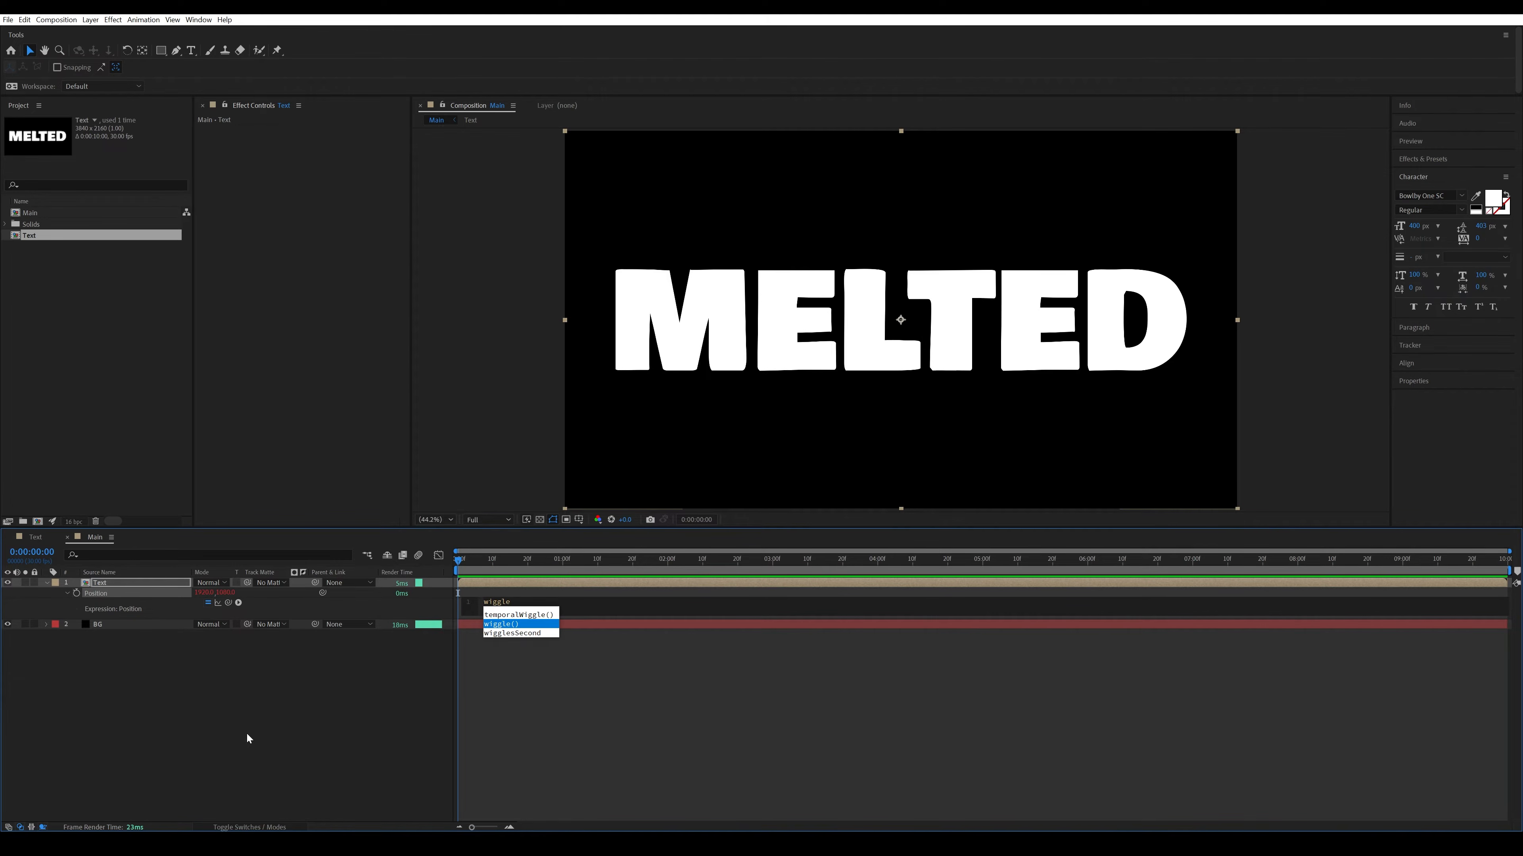
key(Return)
text(3,5)
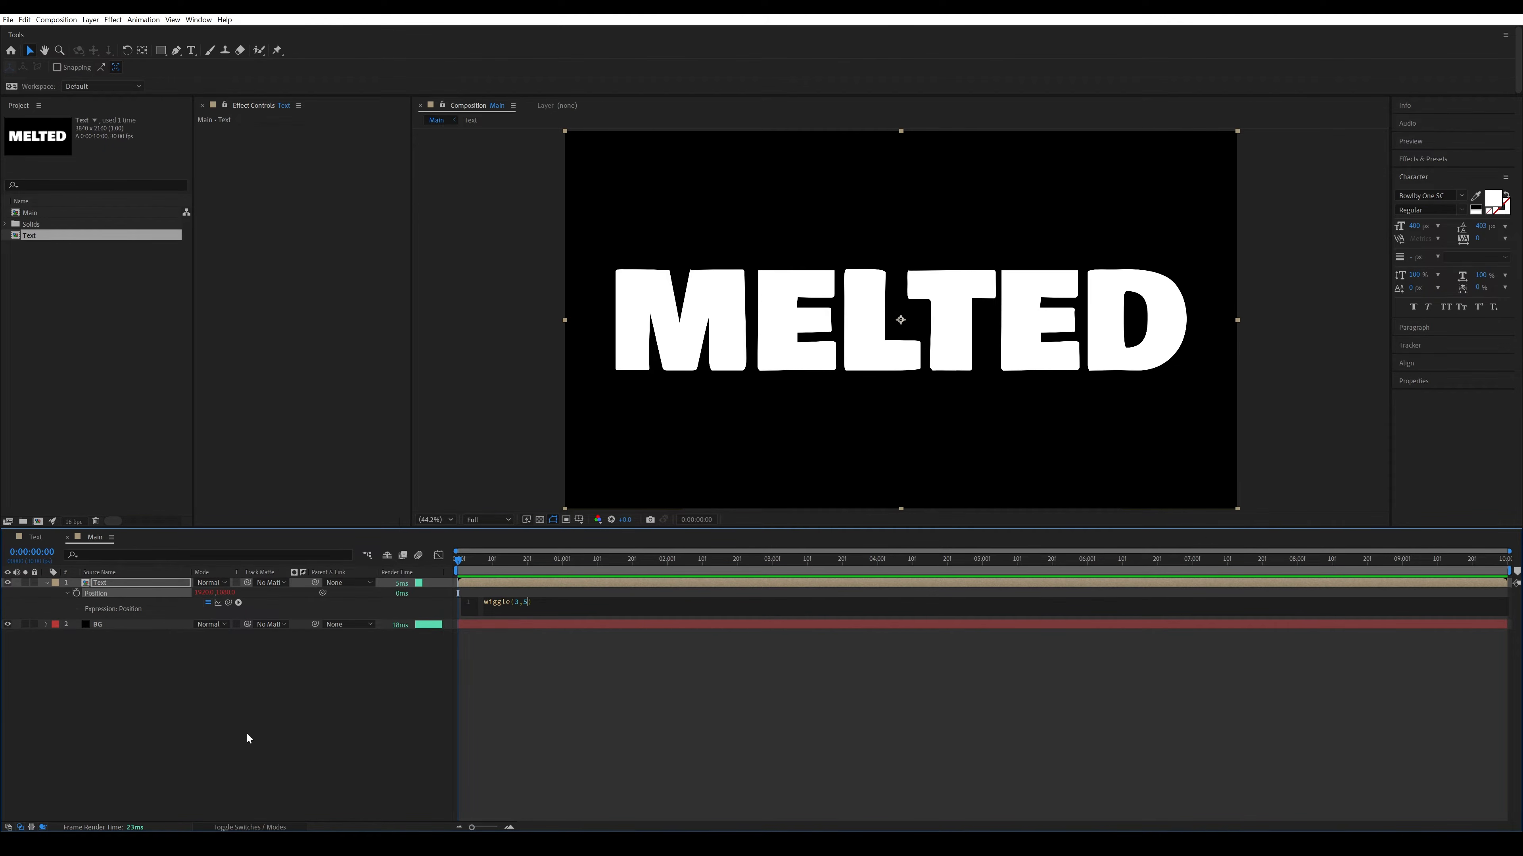
click(538, 657)
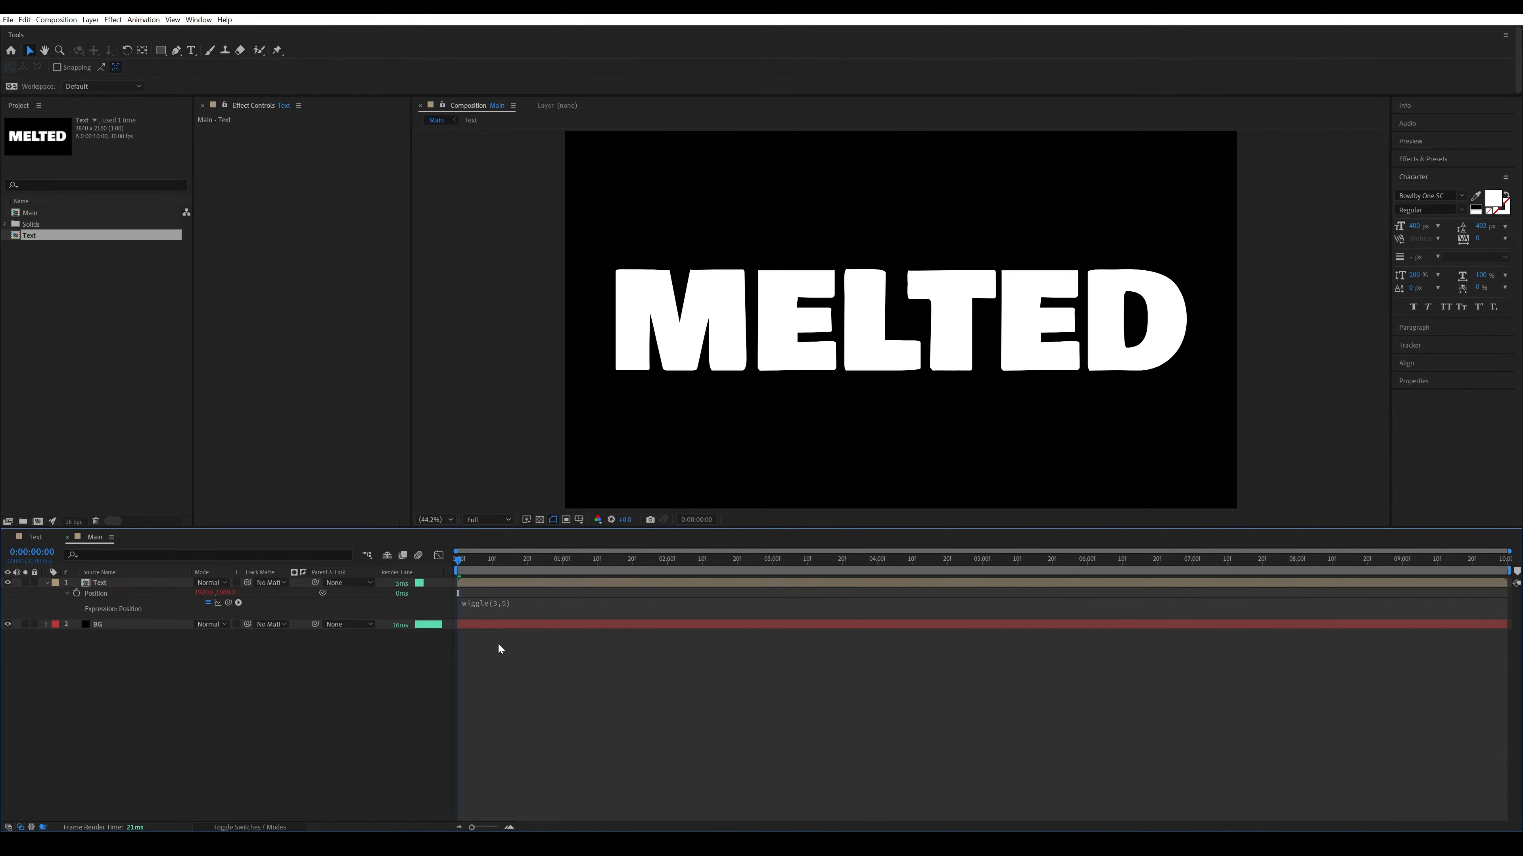
click(46, 582)
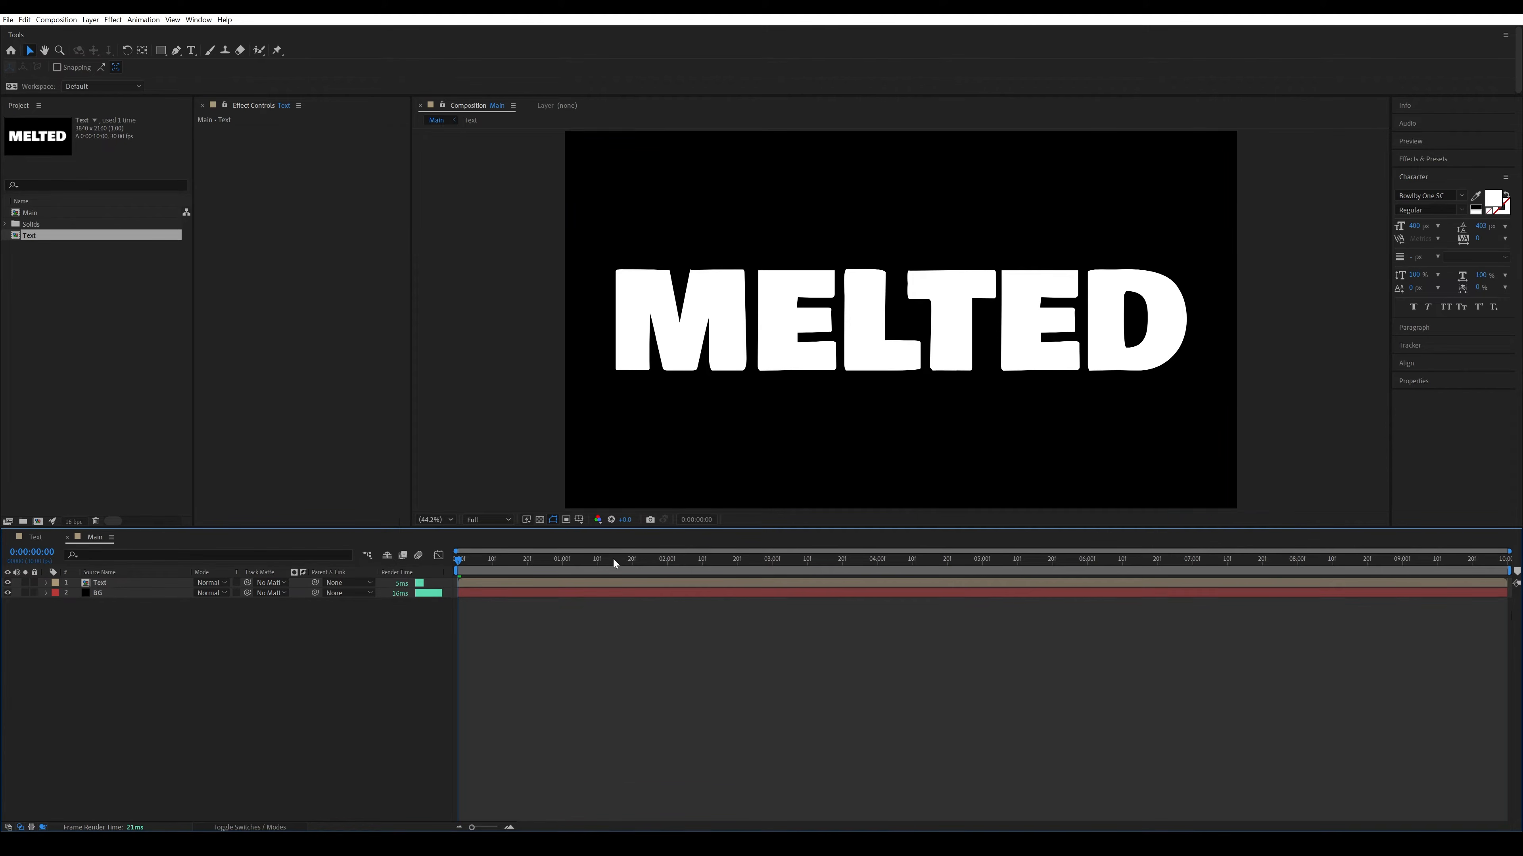
Set the preview resolution to Quarter and play back the wiggling text in Main.
click(487, 521)
click(489, 589)
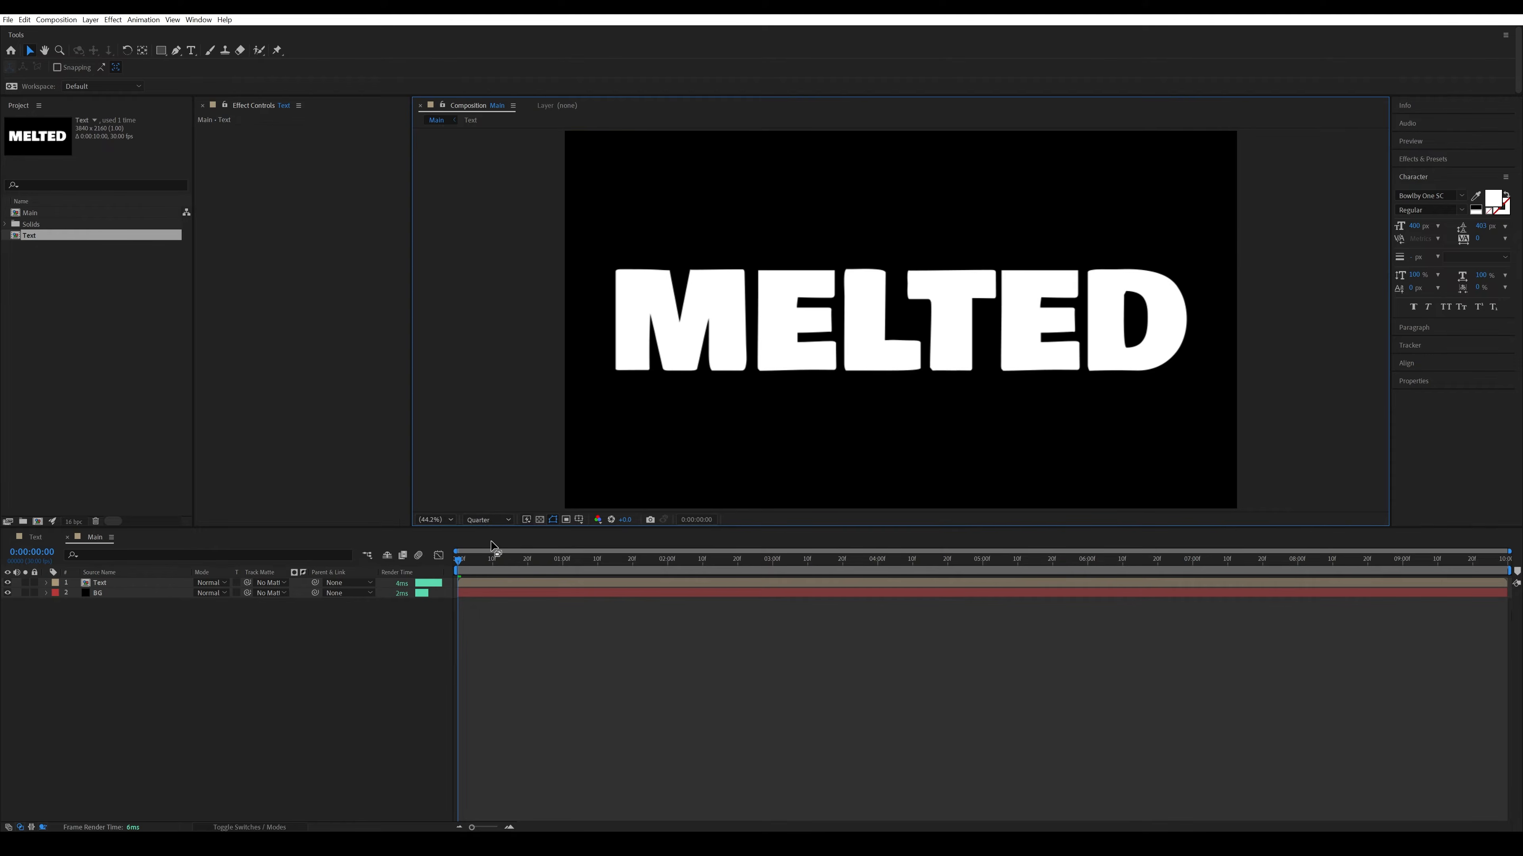
key(space)
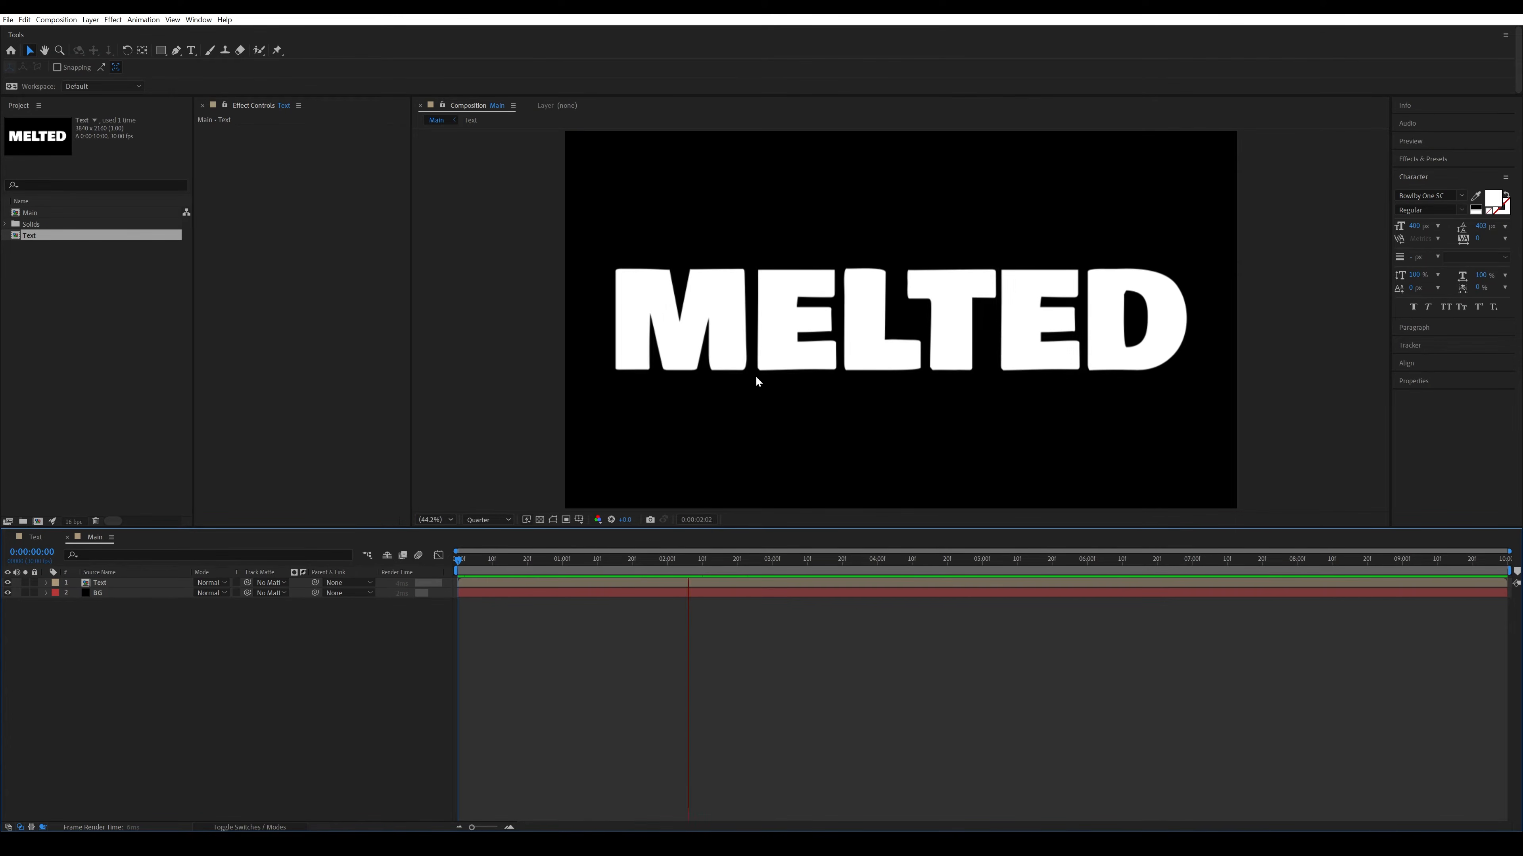
key(space)
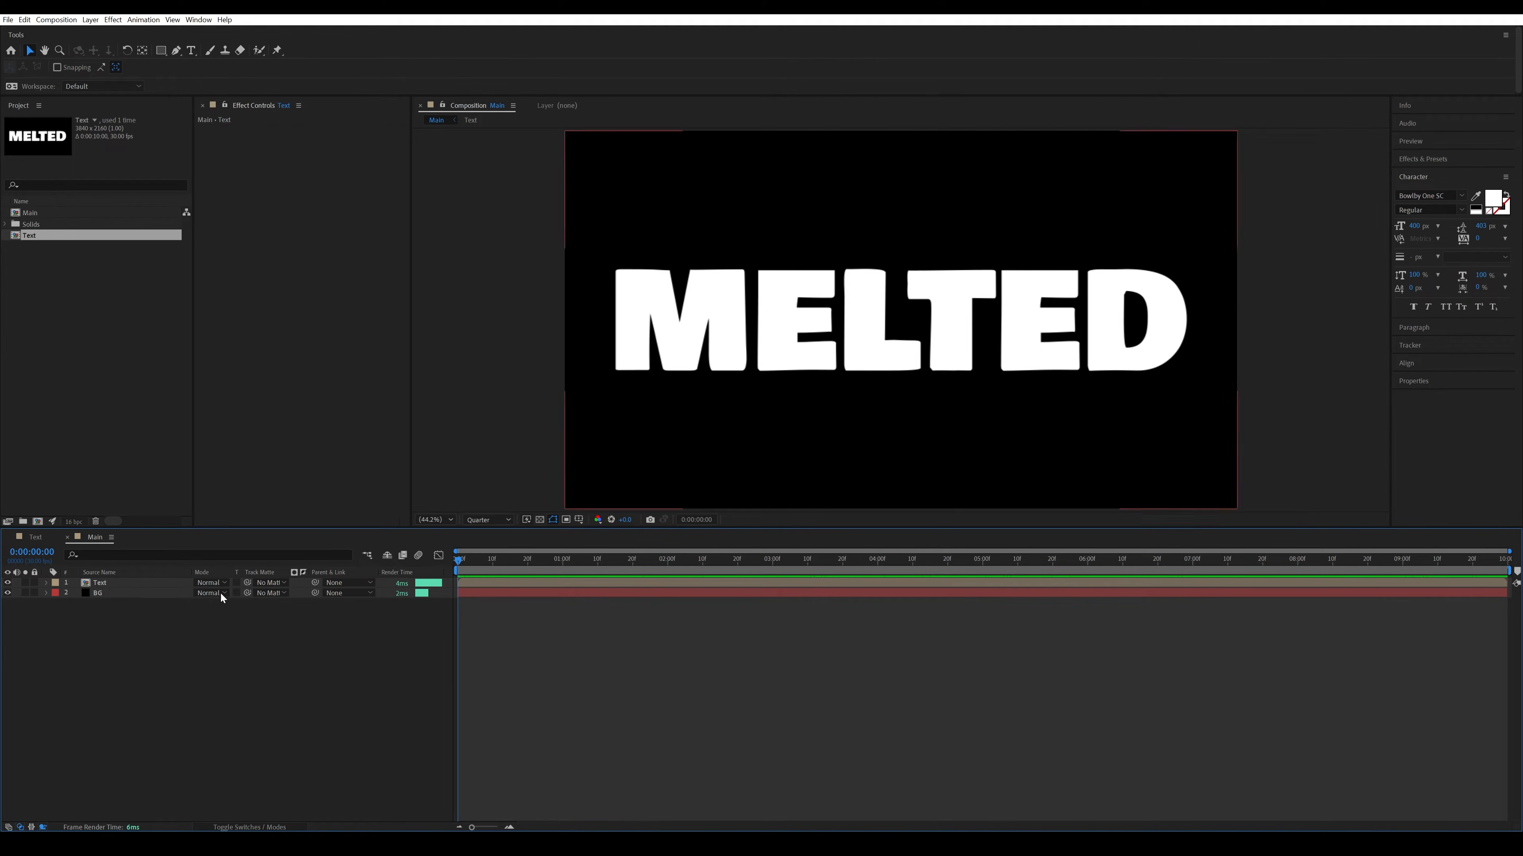
Find the CC Scale Wipe effect and apply it to the Text layer.
click(143, 581)
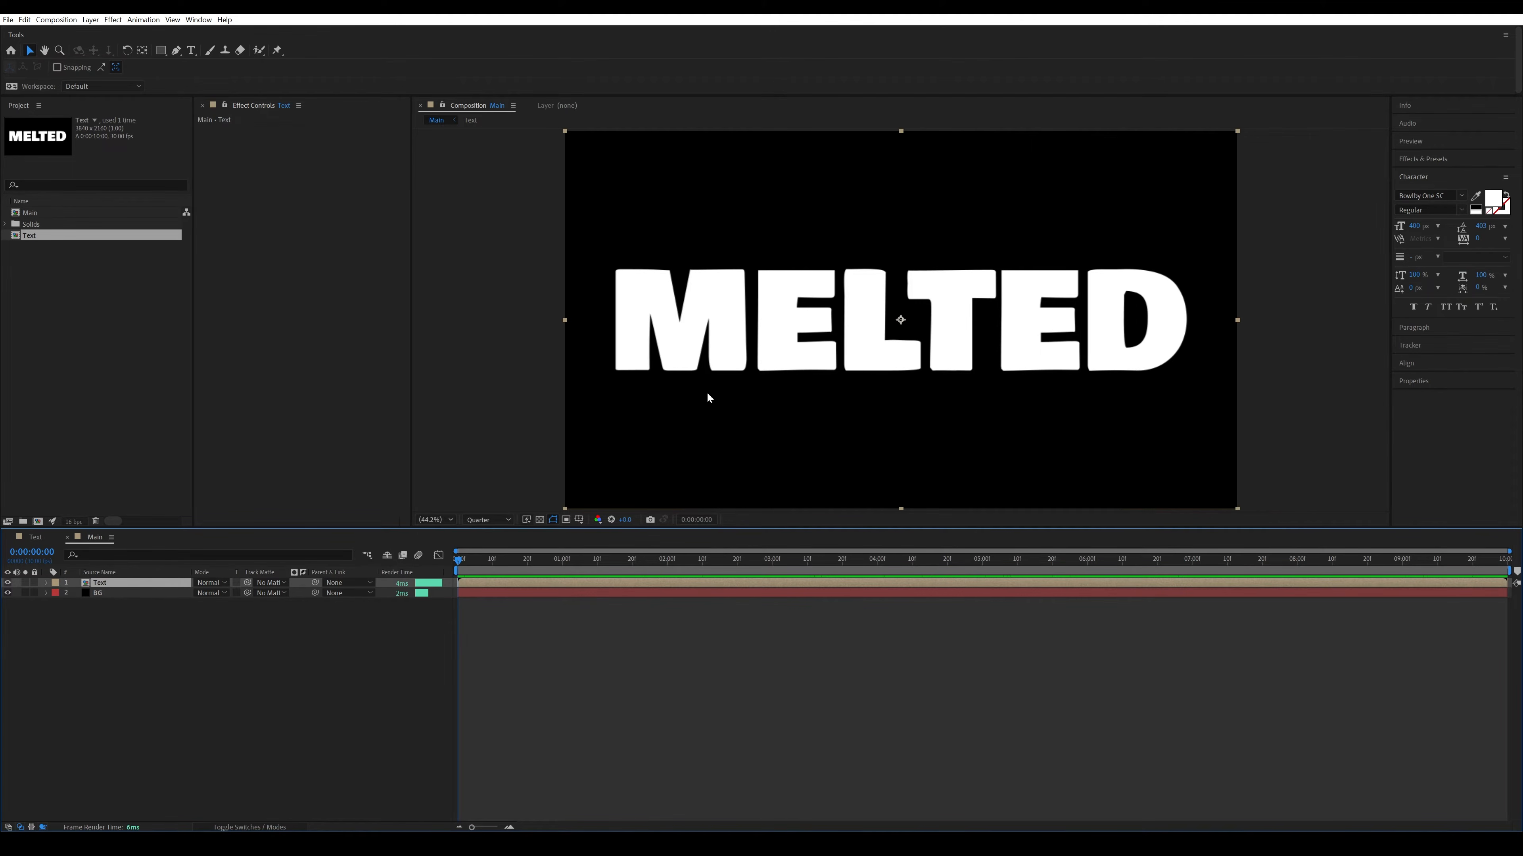
click(1435, 159)
click(1429, 175)
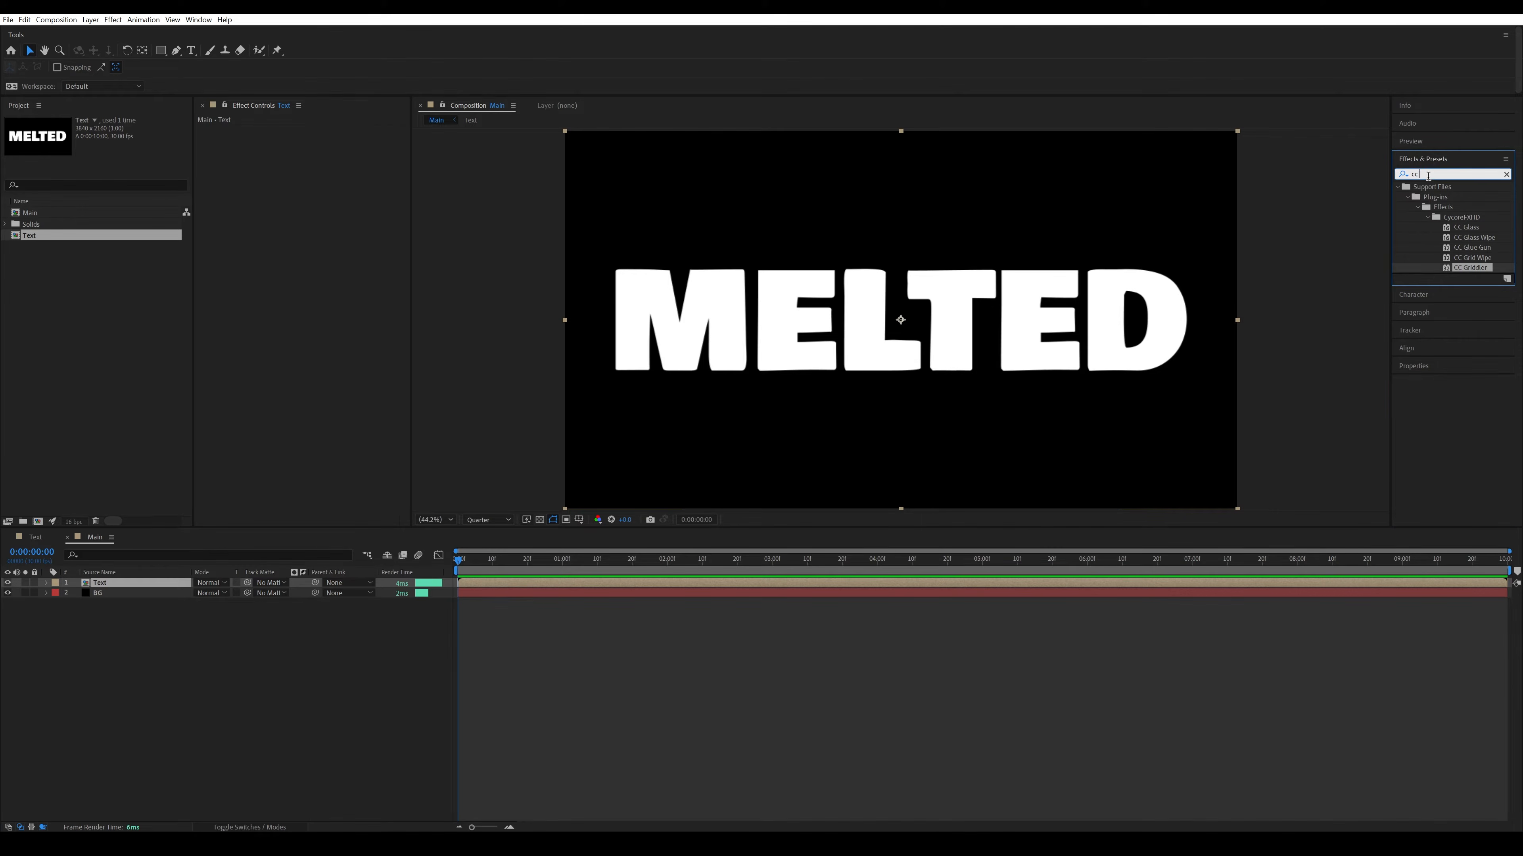
key(BackSpace)
key(BackSpace)
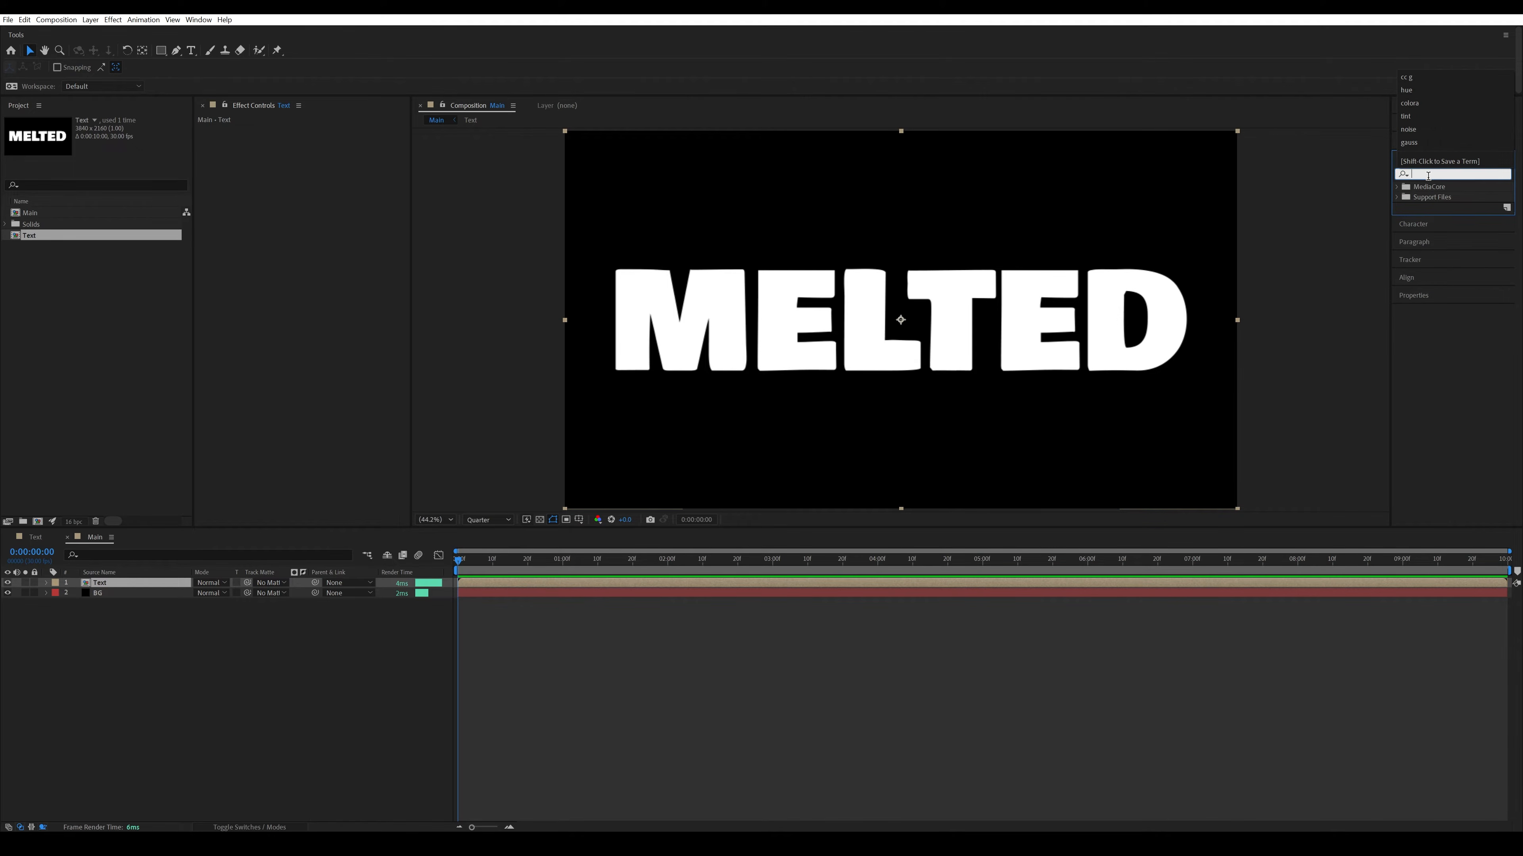
text(CC Scale)
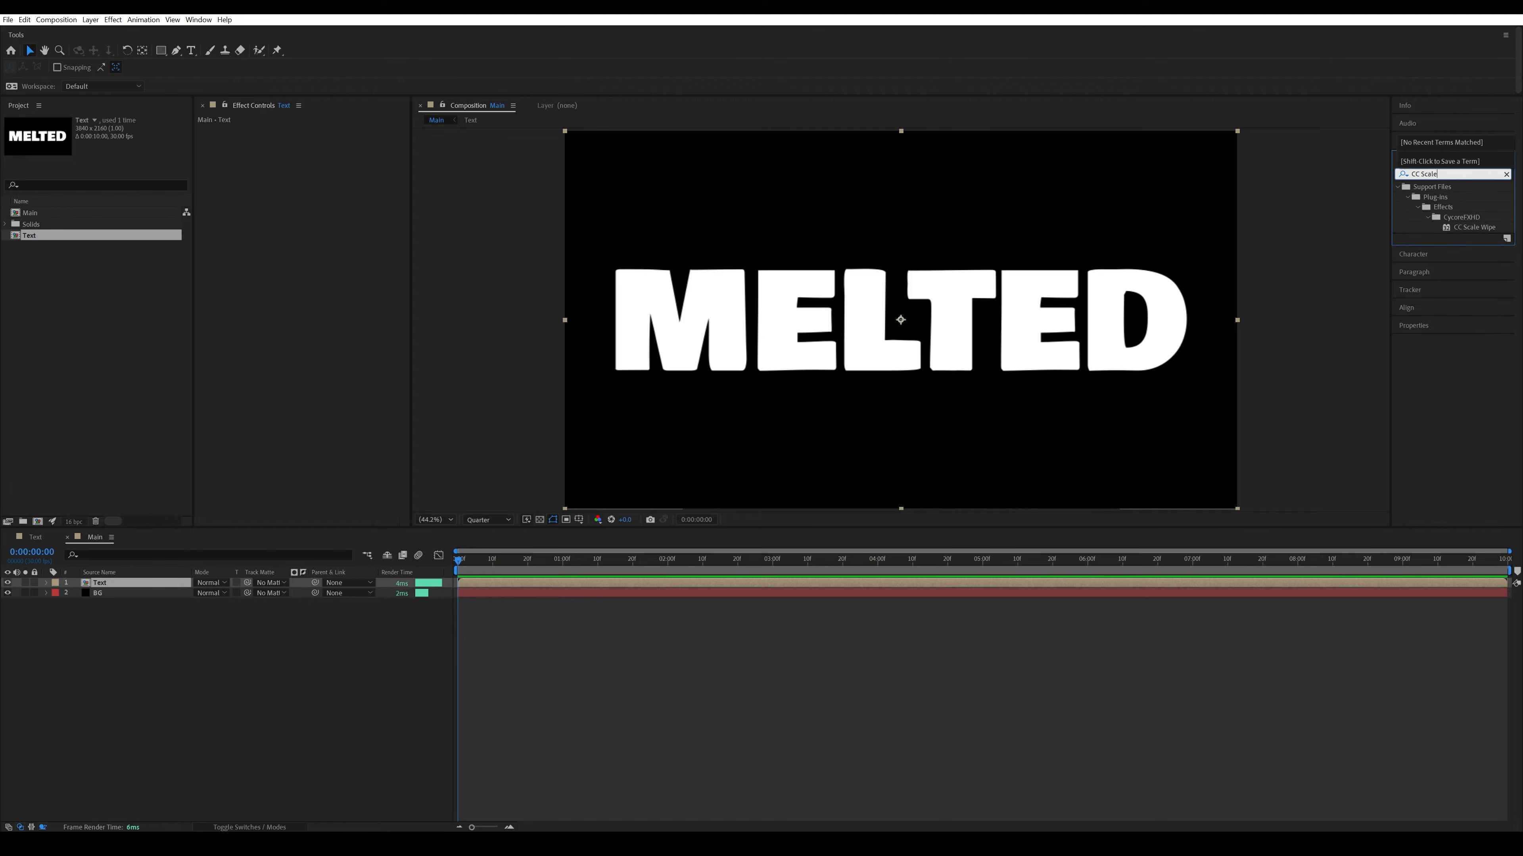
double_click(1480, 230)
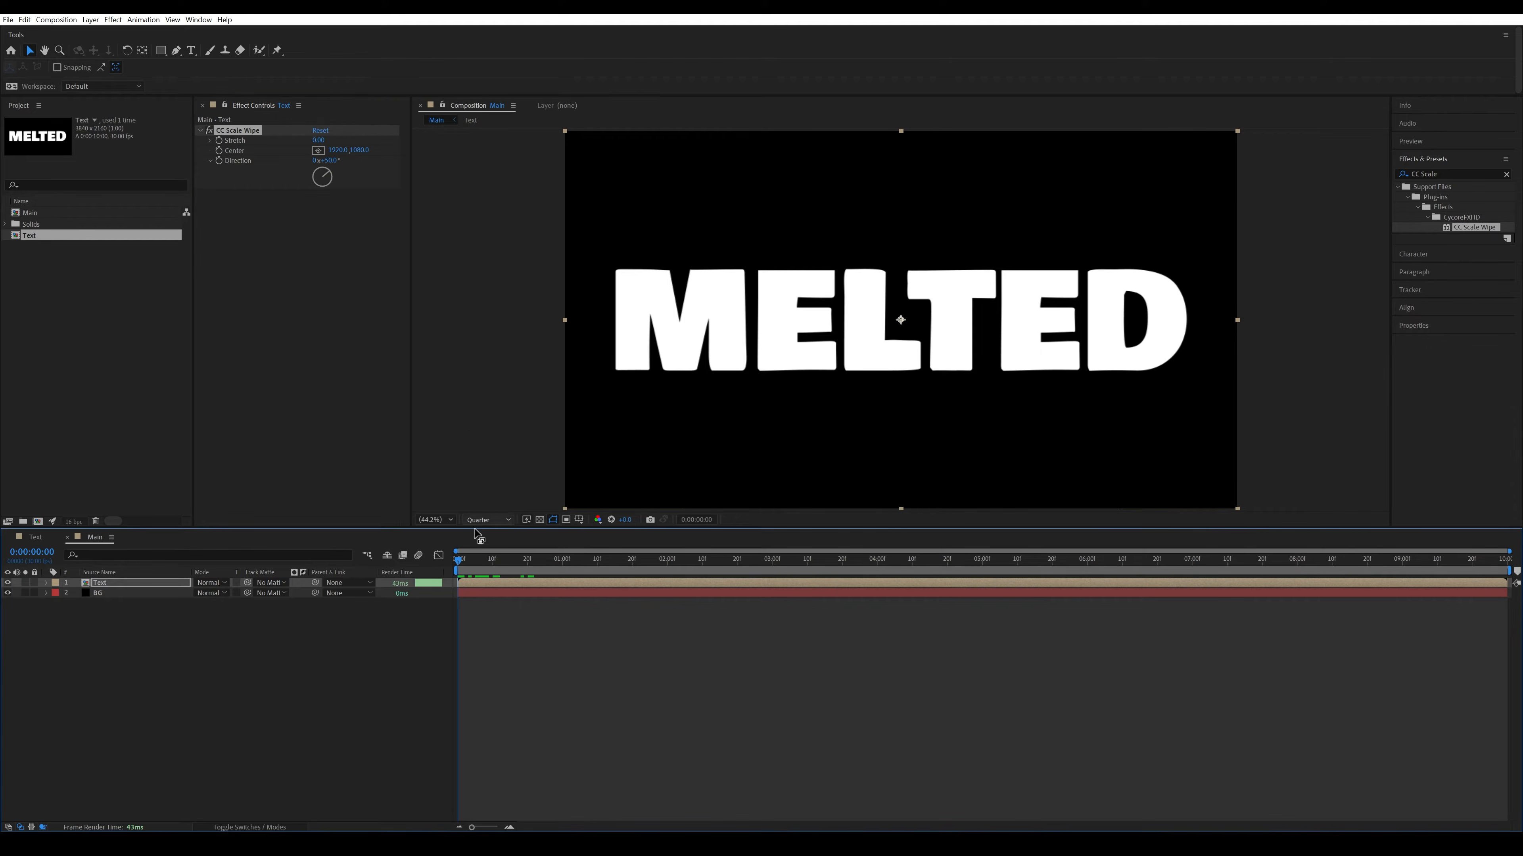
Keyframe the CC Scale Wipe Stretch from 0 at the first frame to 24 at 0:00:09:29.
mouse_move(454, 564)
mouse_down()
mouse_move(517, 566)
mouse_move(433, 564)
mouse_up()
click(219, 139)
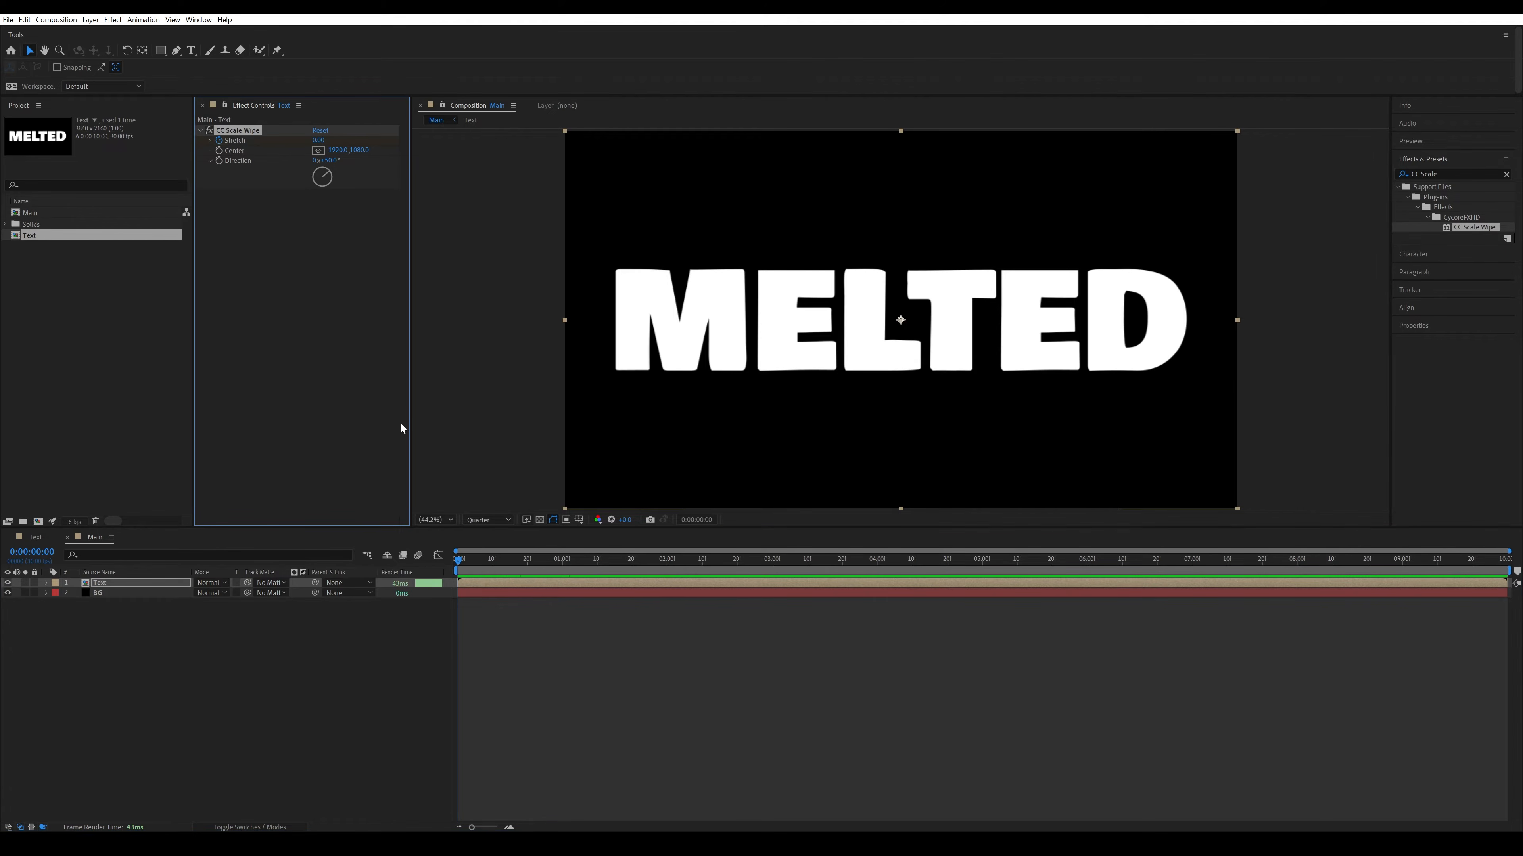
drag(521, 565, 1517, 561)
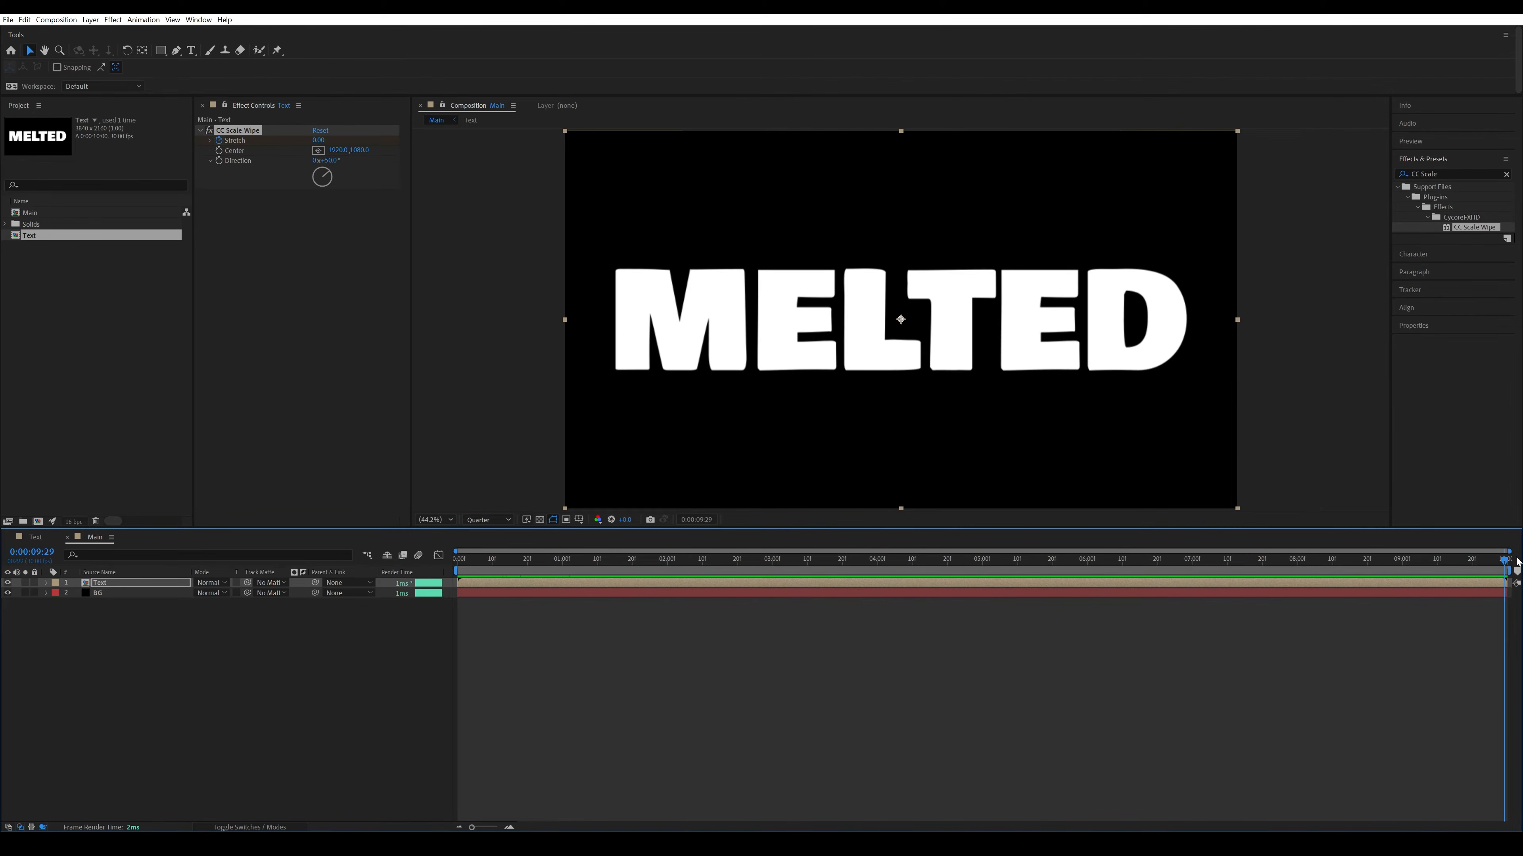
click(315, 142)
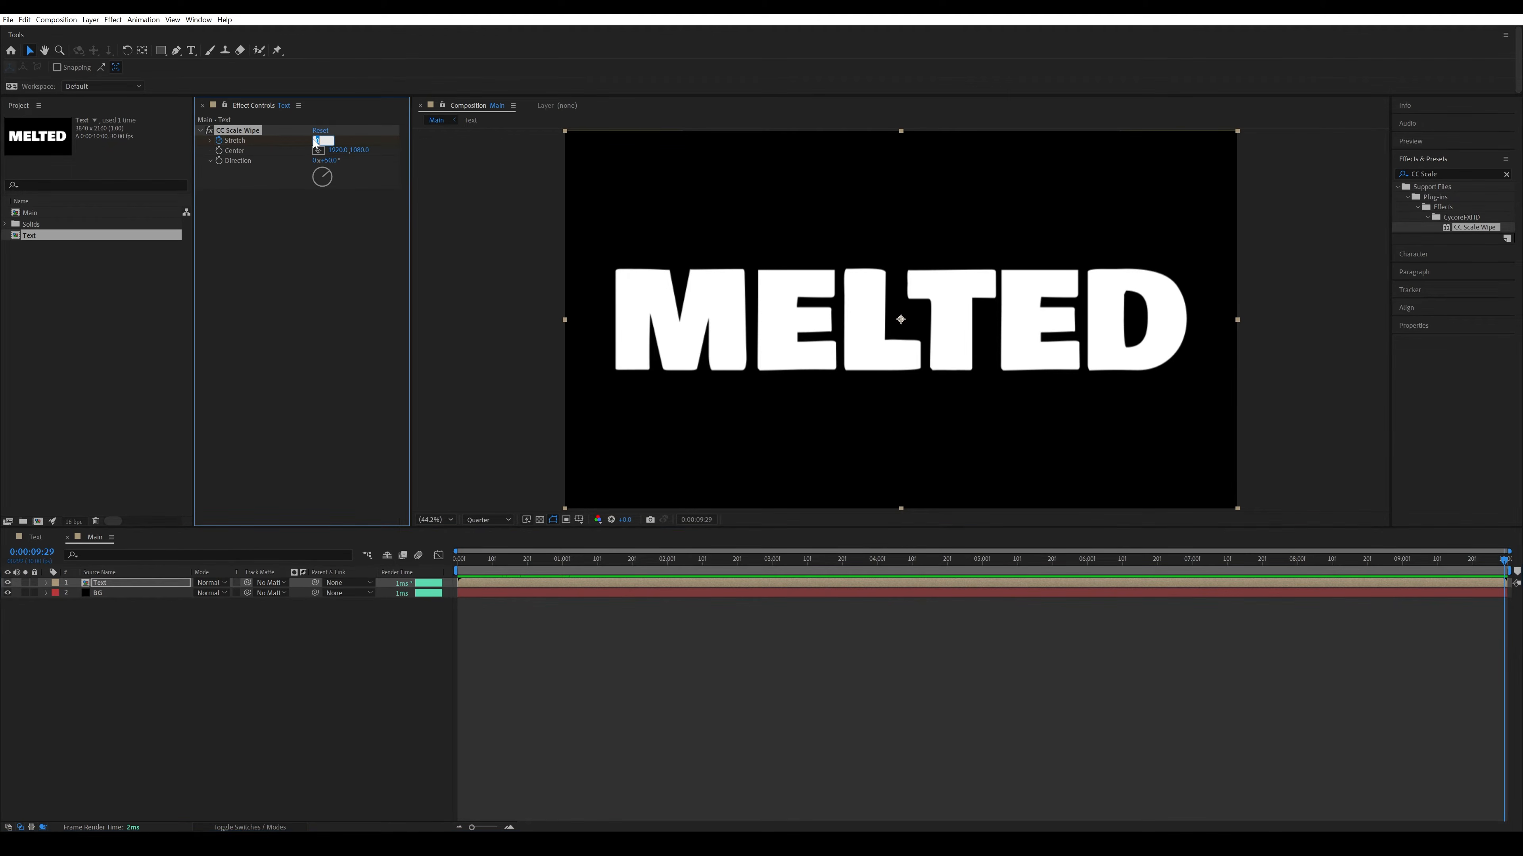
text(50)
key(Return)
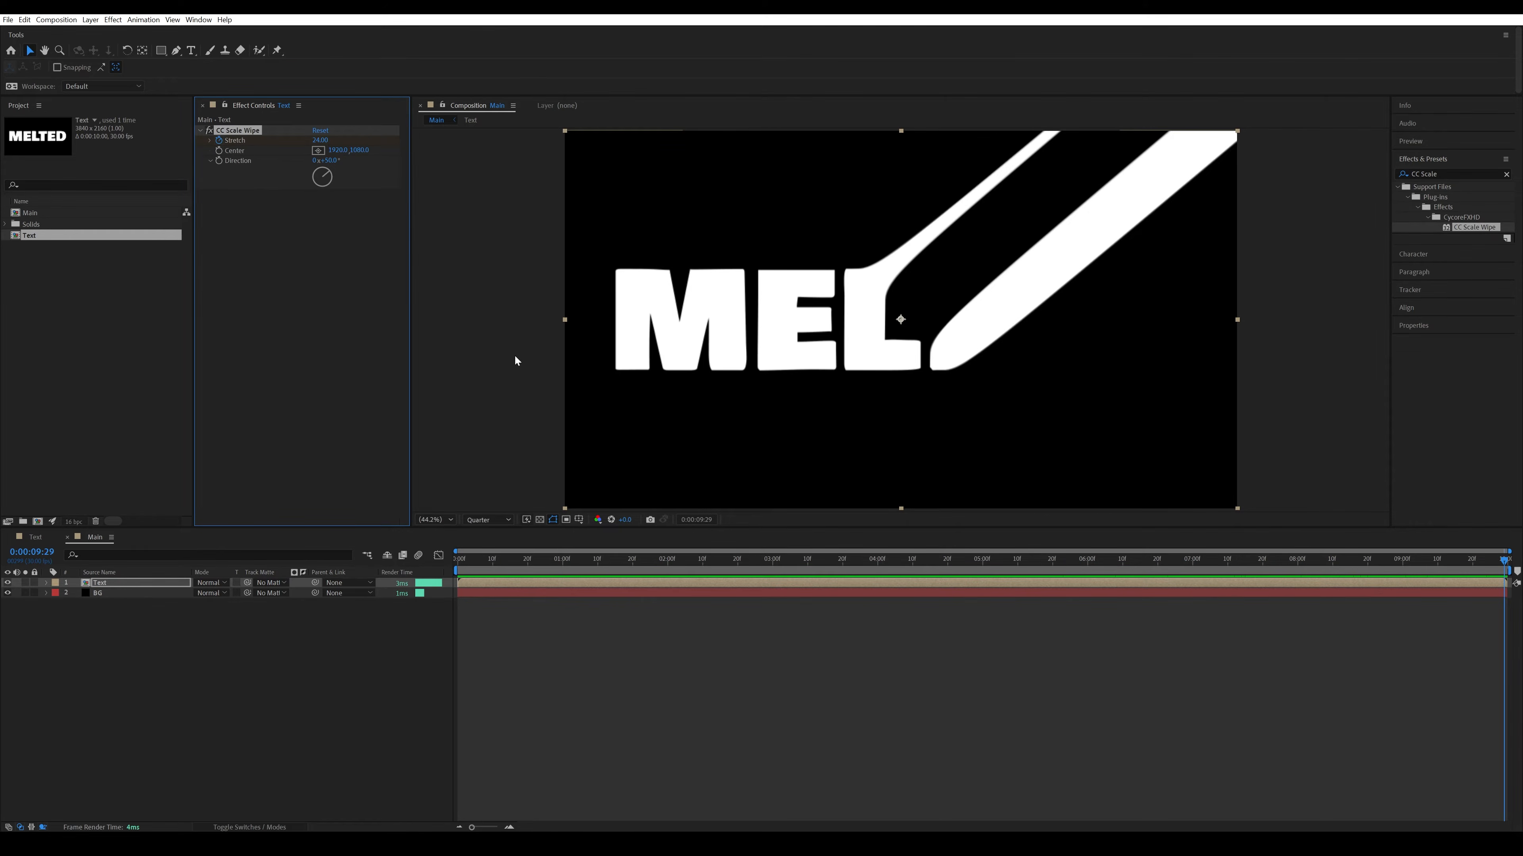
Set the CC Scale Wipe Direction to 180° so the letters stretch downwards.
click(331, 160)
text(180)
key(Return)
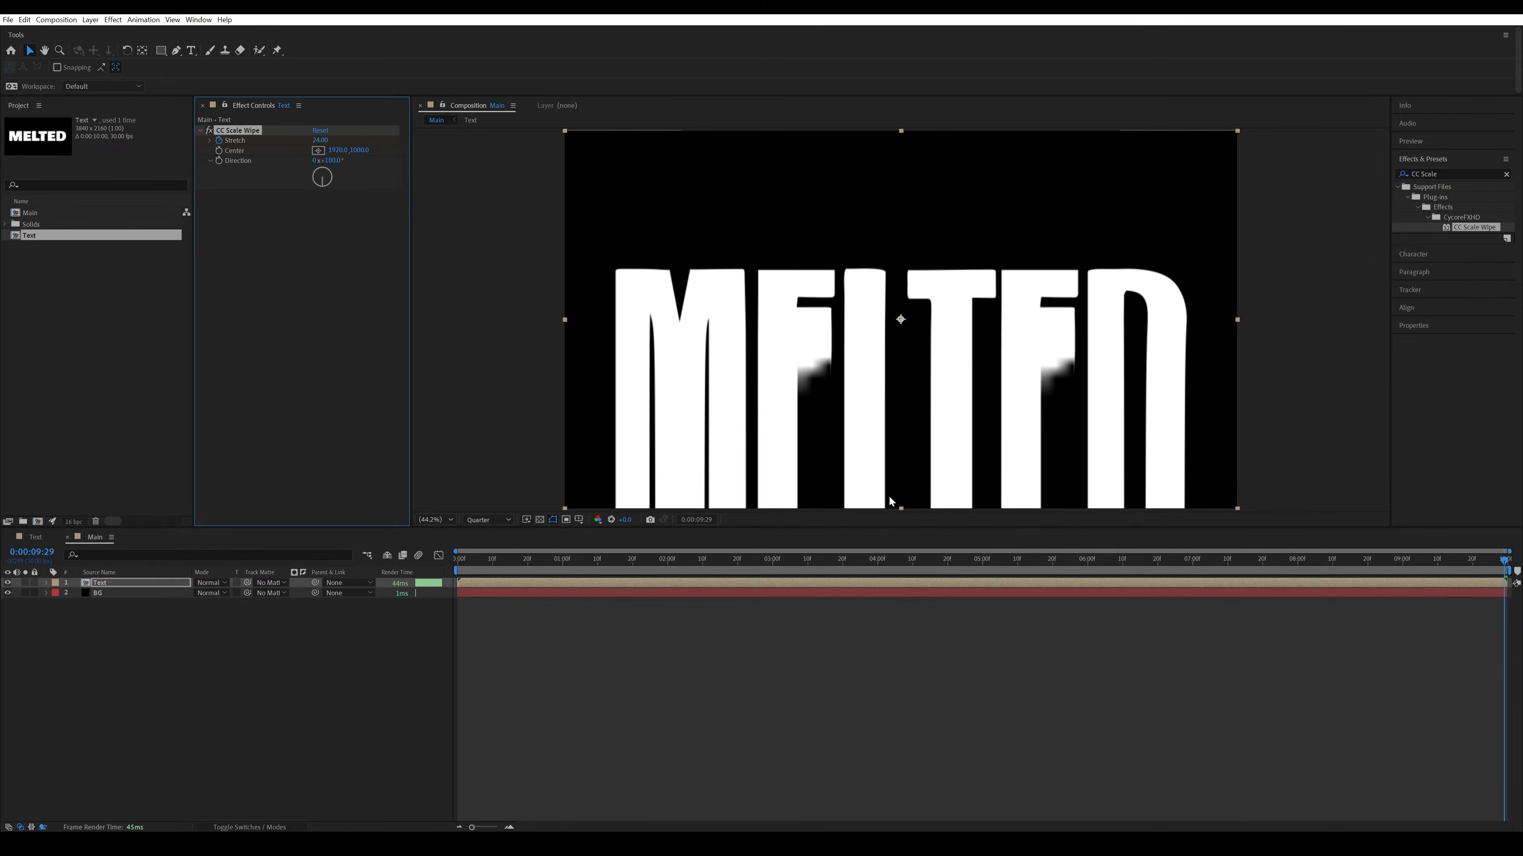
click(535, 387)
Reveal the Text layer's keyframed properties and apply Easy Ease to both Stretch keyframes.
click(146, 587)
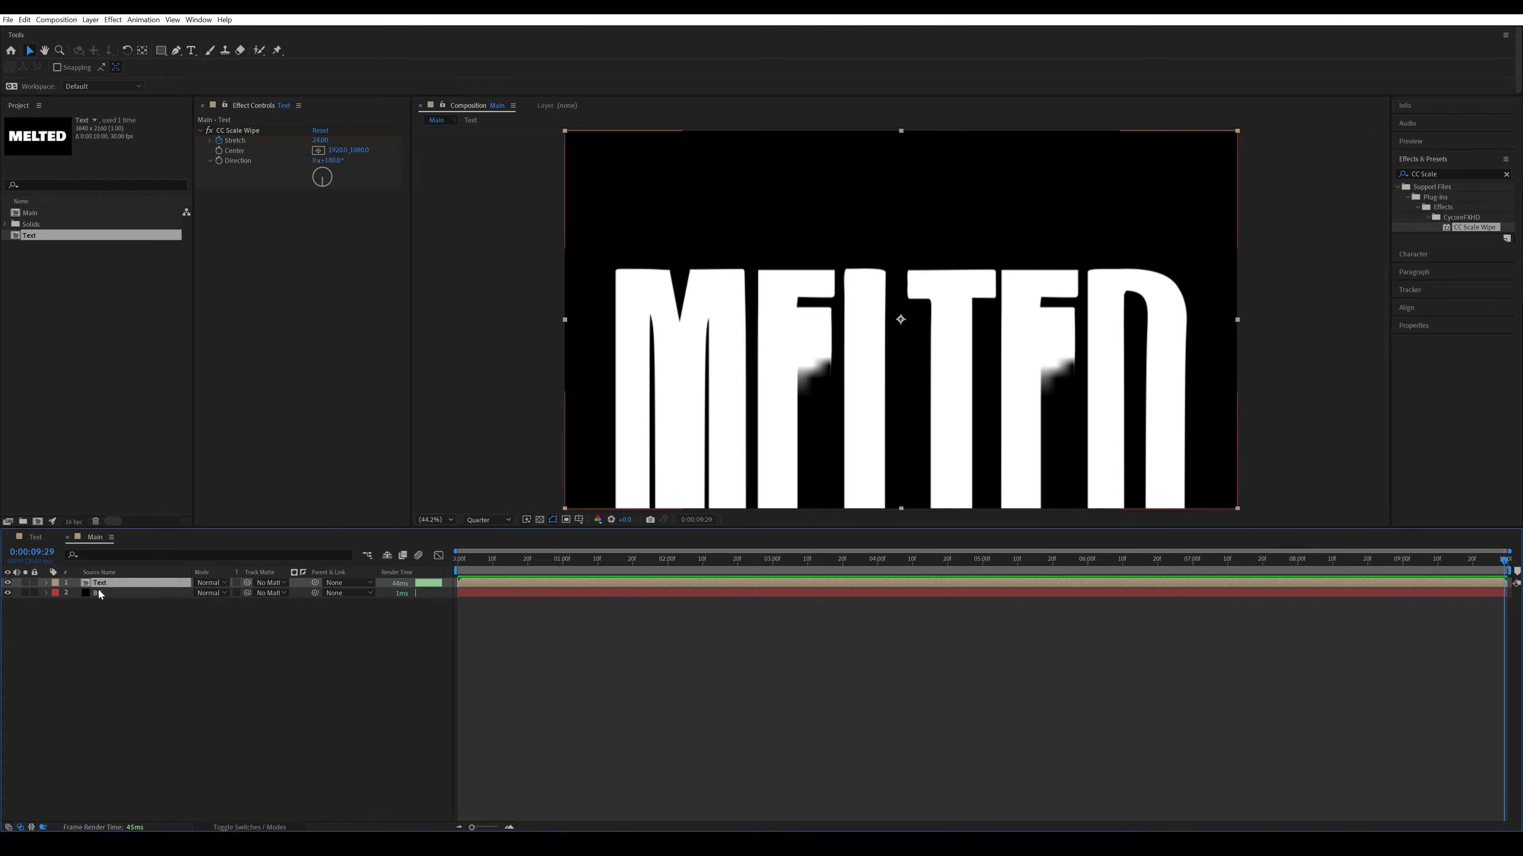
key(u)
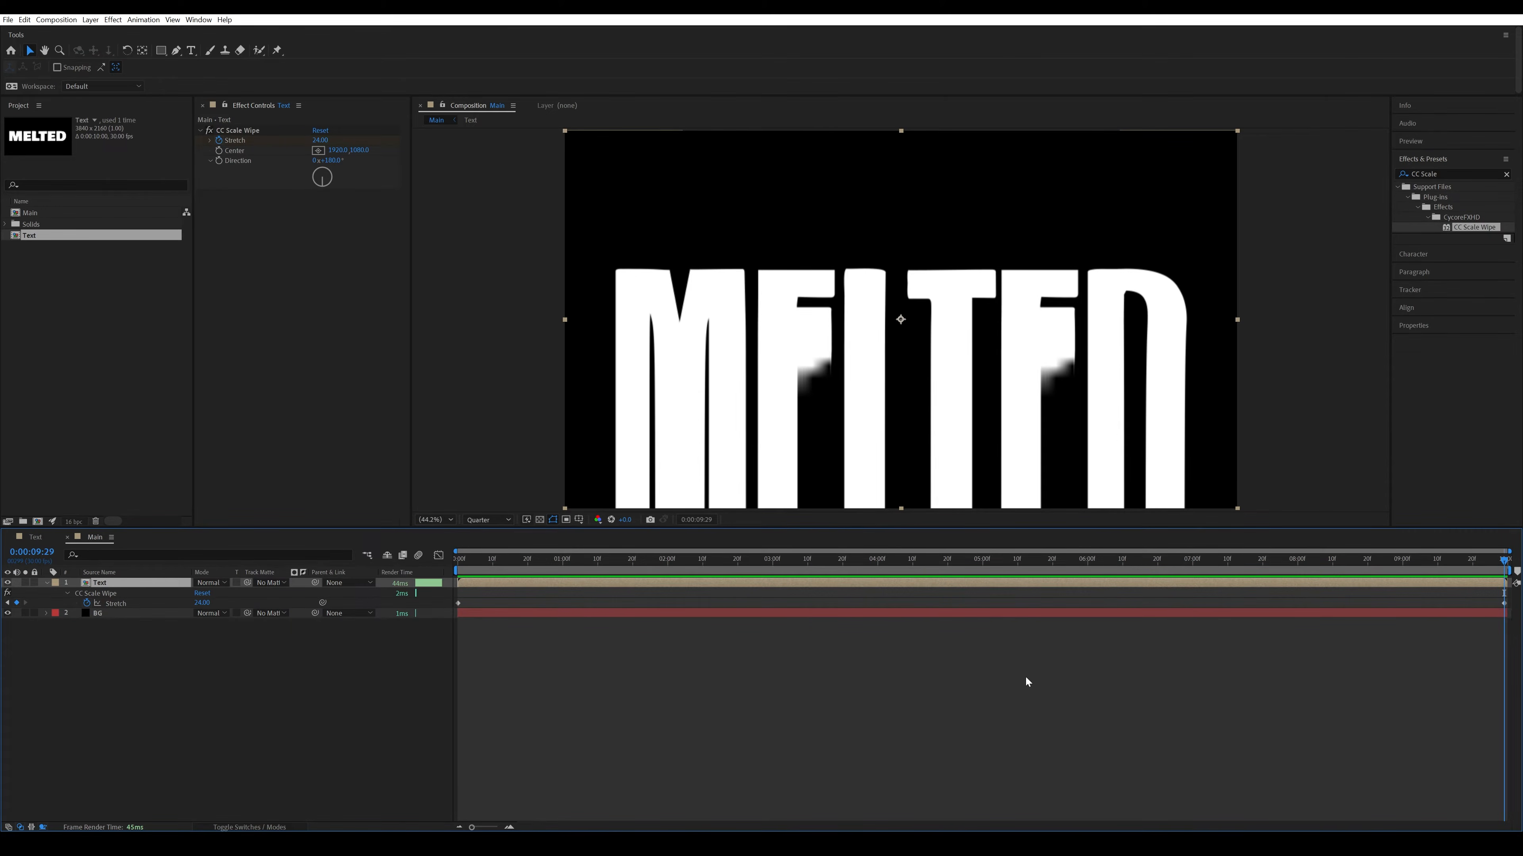
drag(1507, 597, 437, 652)
key(F9)
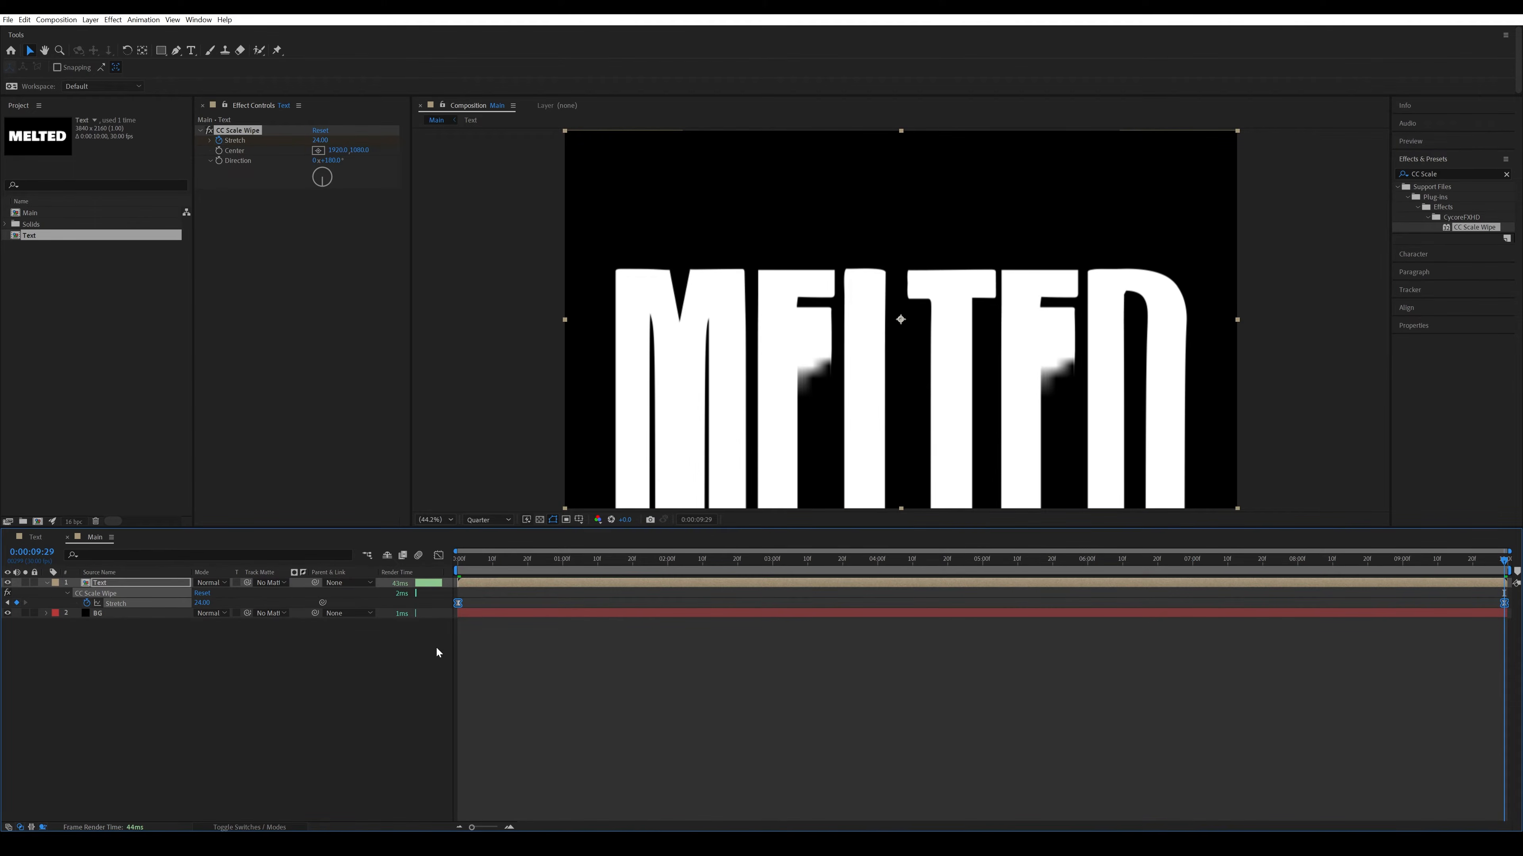
right_click(459, 604)
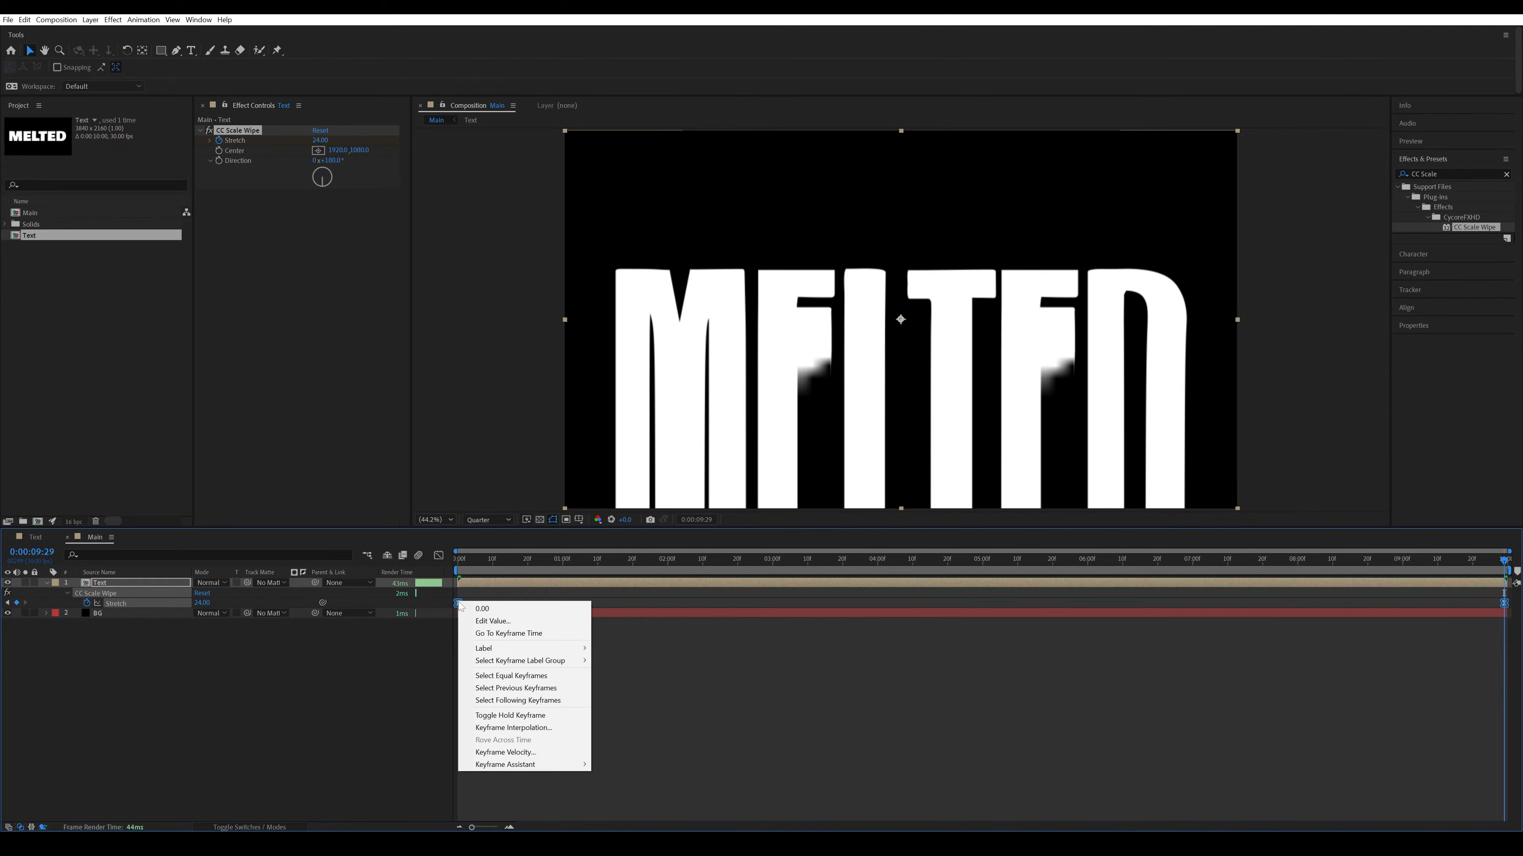
mouse_move(521, 765)
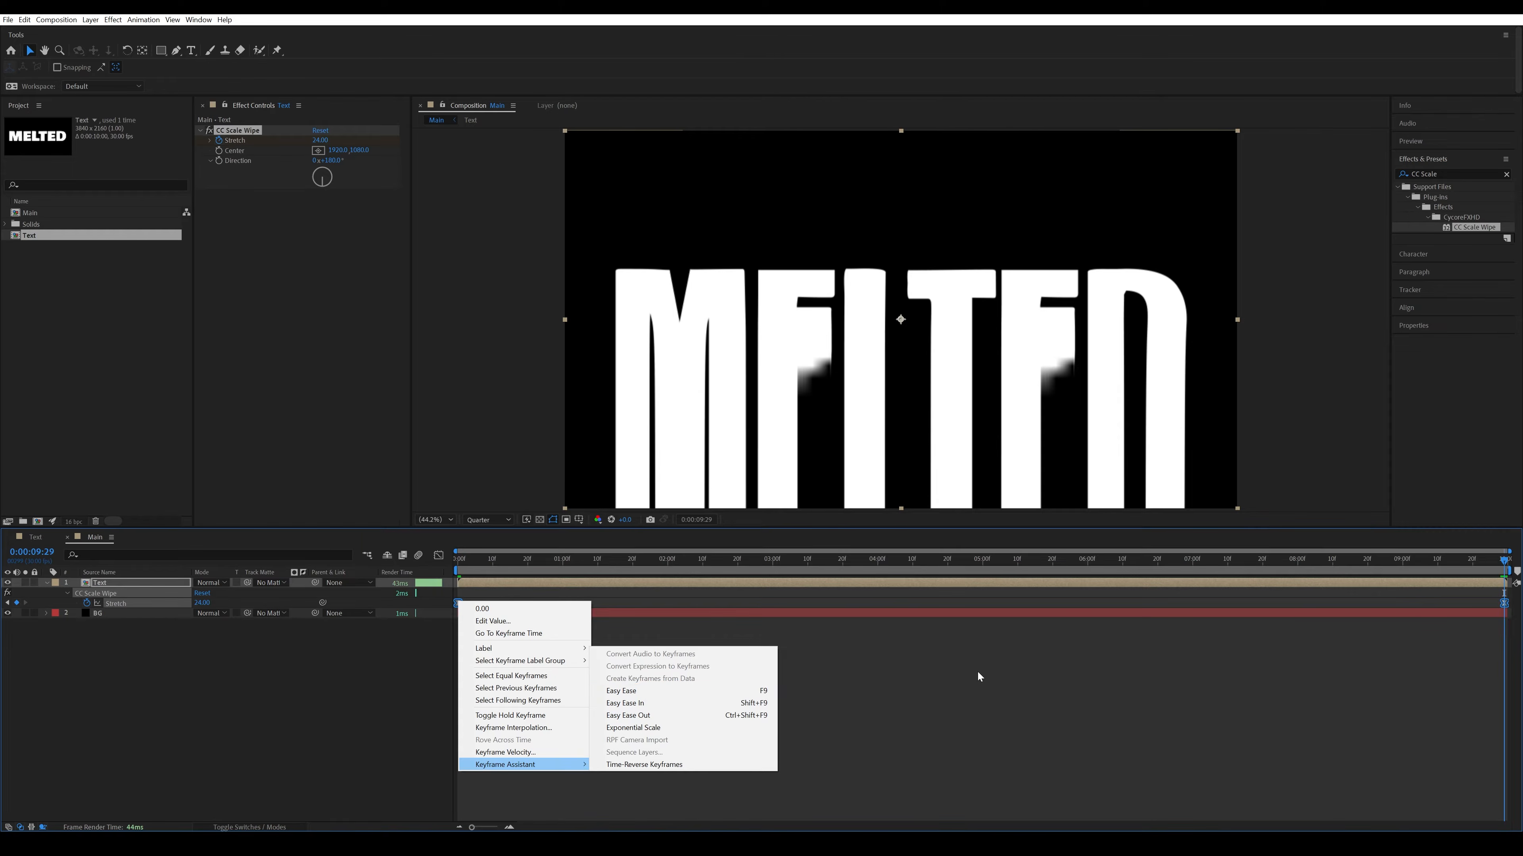
click(987, 677)
click(987, 677)
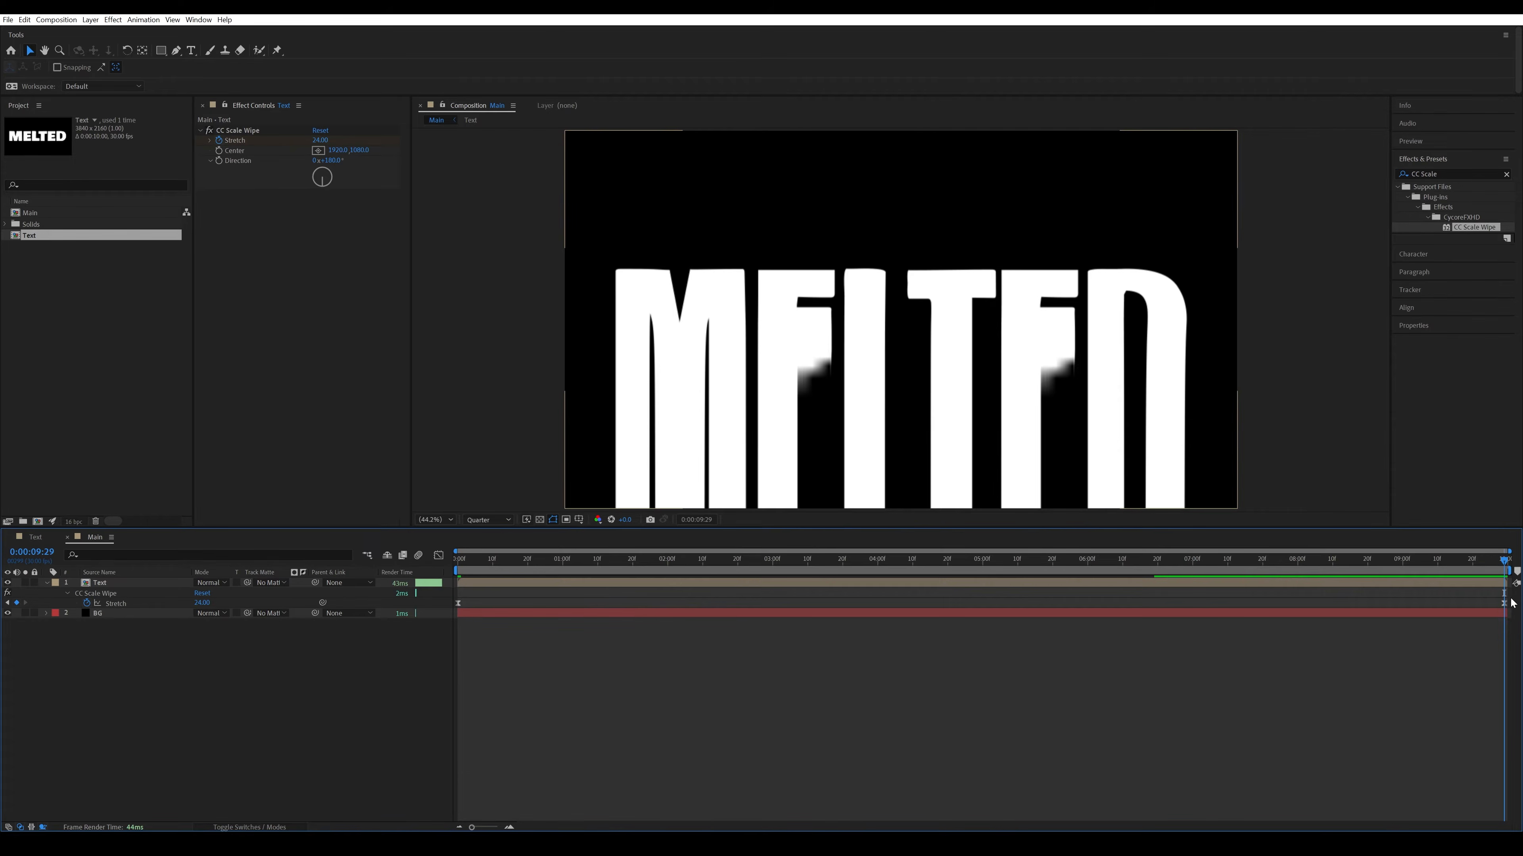
Reshape the speed graph of the two Stretch keyframes so the speed peaks at about two seconds and then slows gradually.
drag(1512, 600, 445, 663)
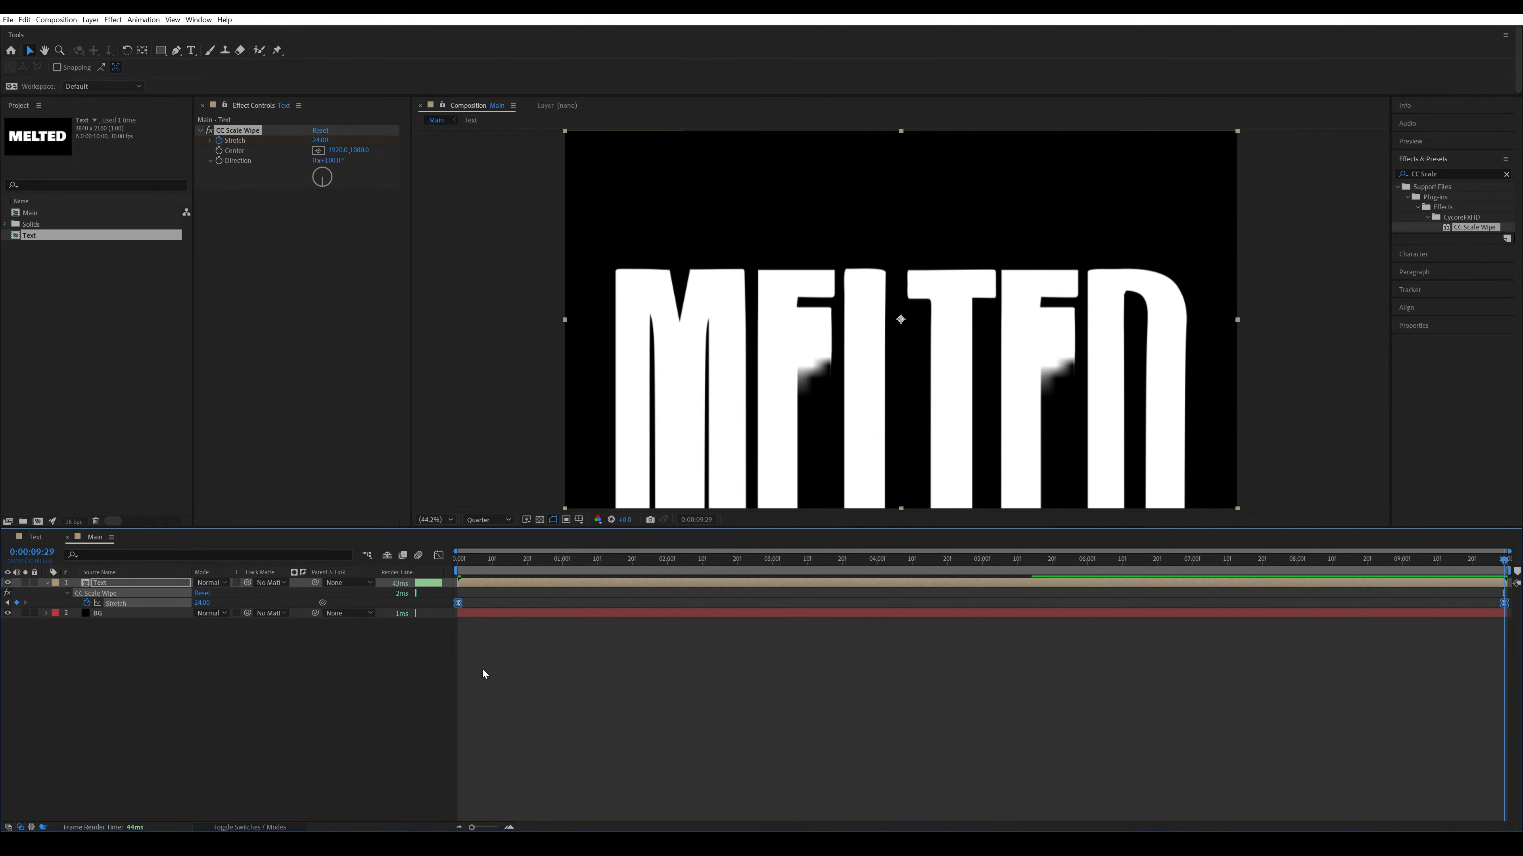
click(438, 555)
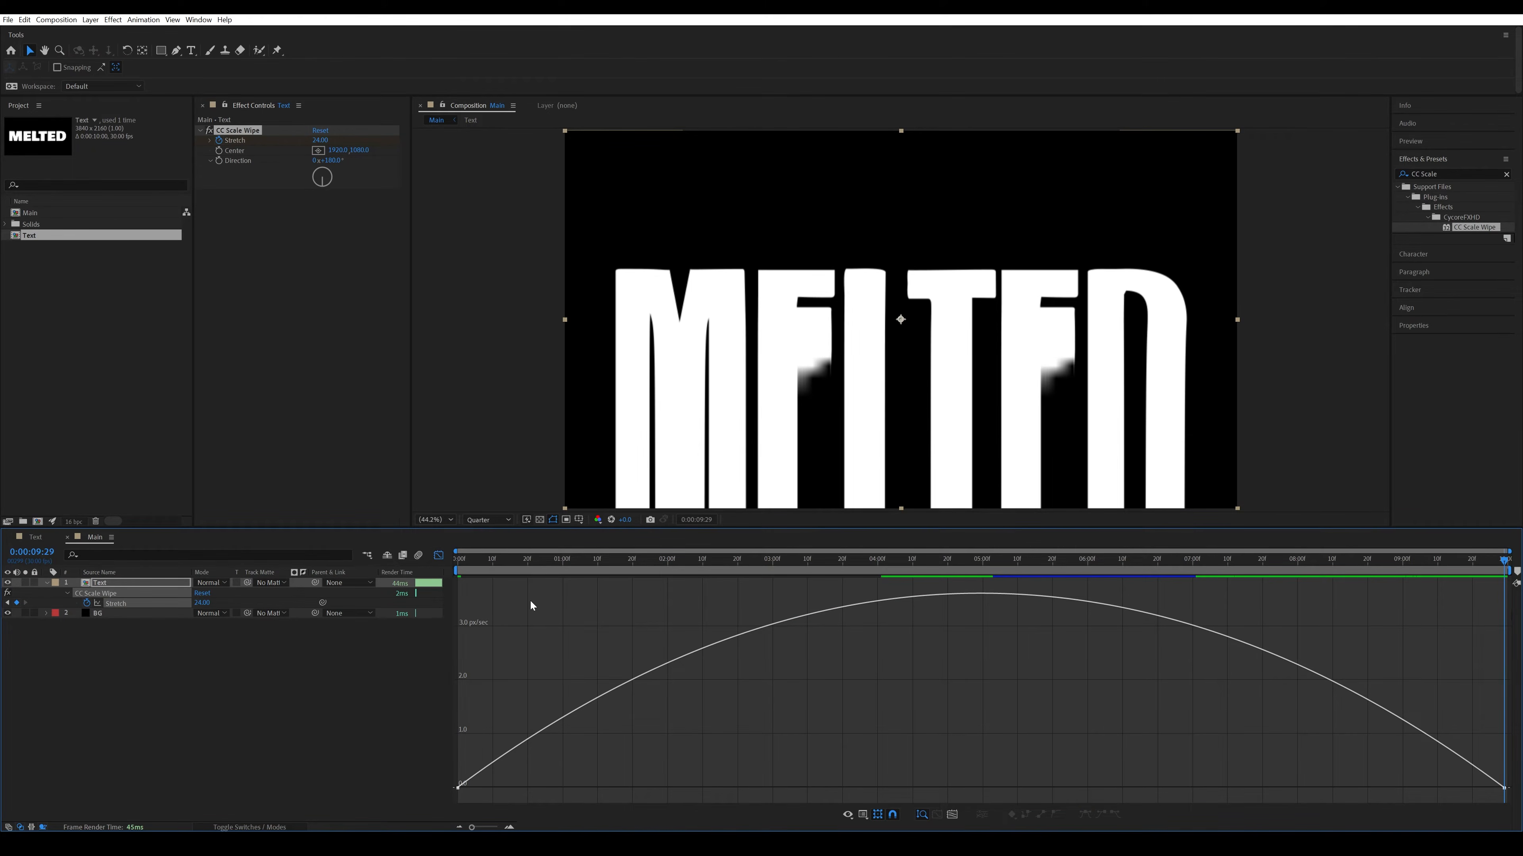
right_click(582, 625)
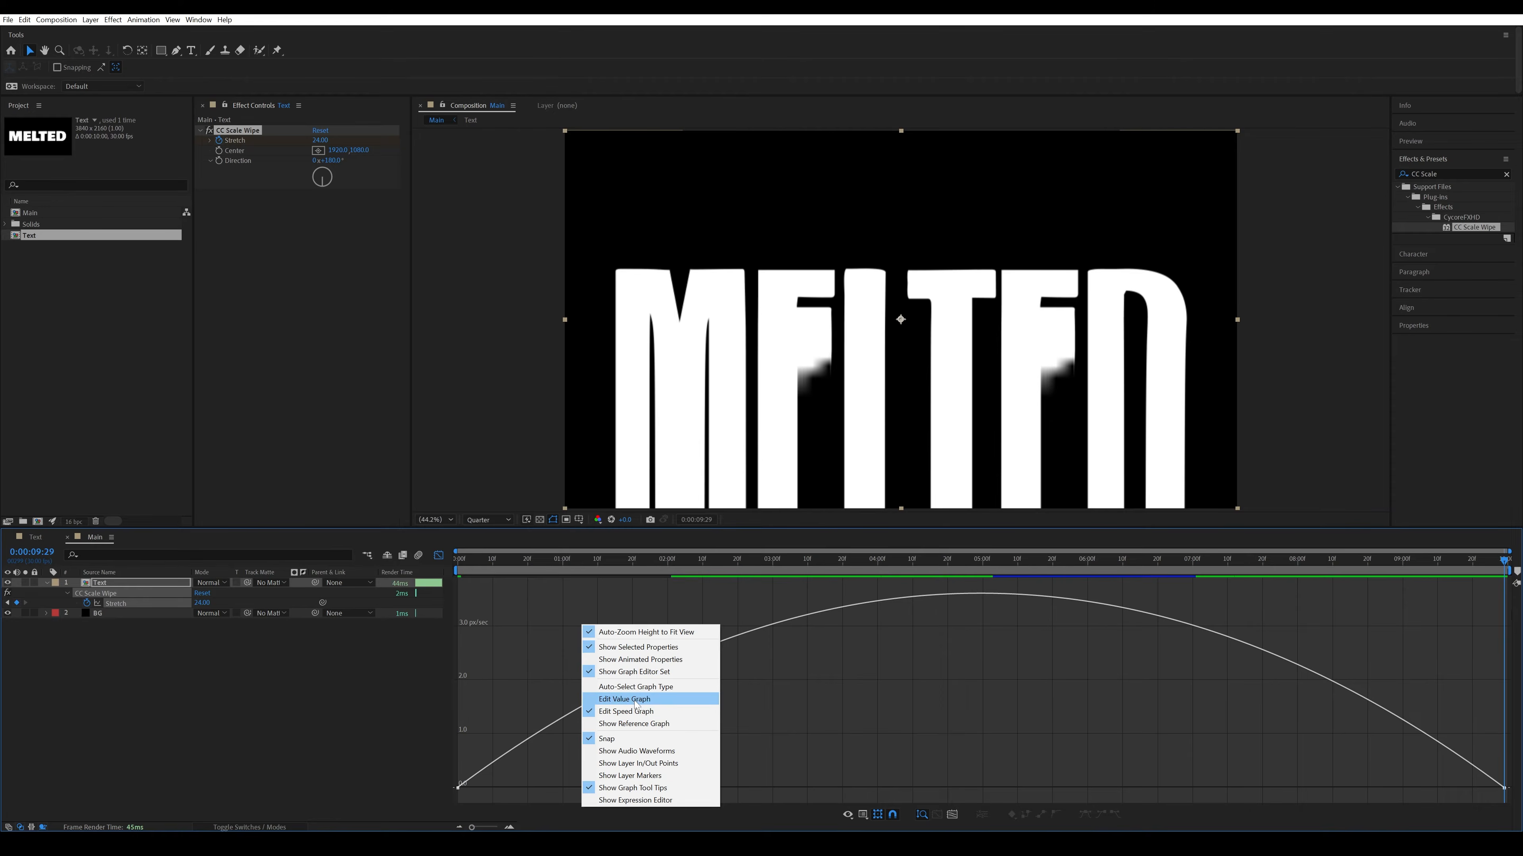
click(860, 697)
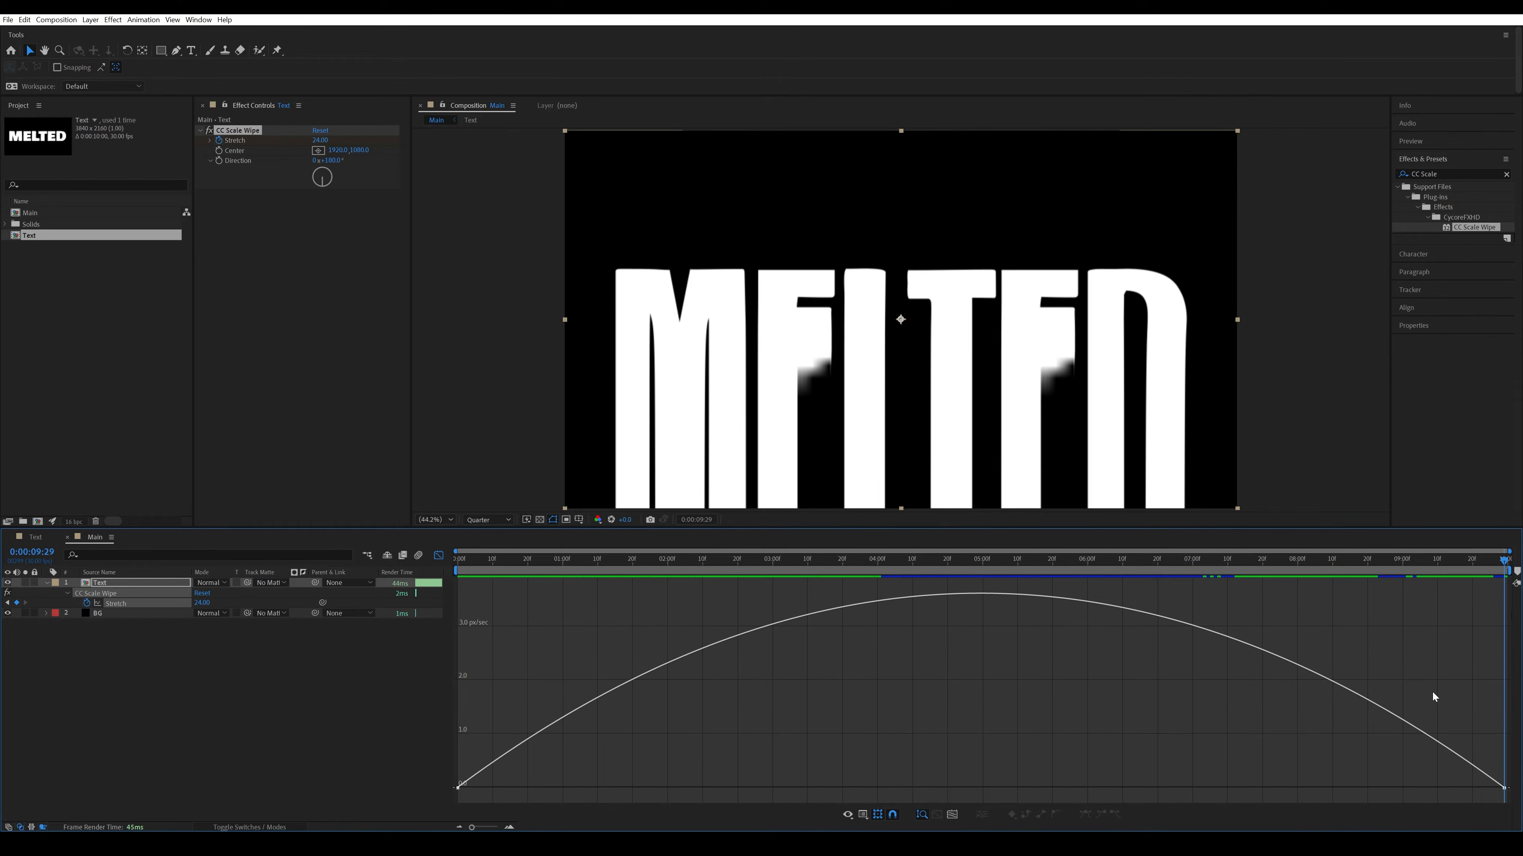
drag(1439, 695, 1516, 811)
drag(1329, 789, 990, 785)
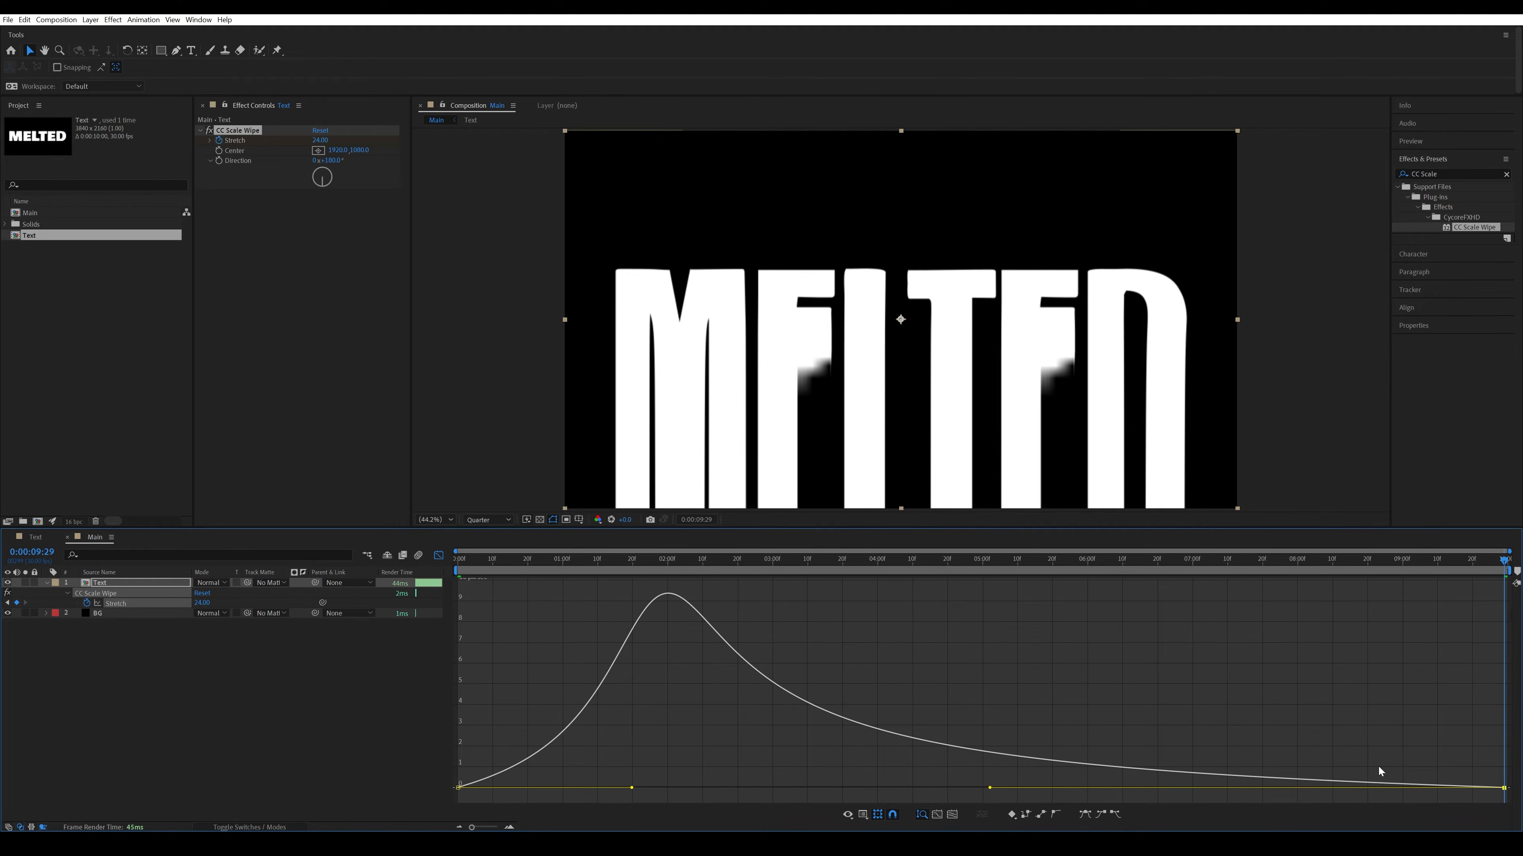
Leave the graph editor, play back the stretching text from the first frame at Quarter resolution, and return to the start.
click(439, 556)
drag(664, 569, 447, 557)
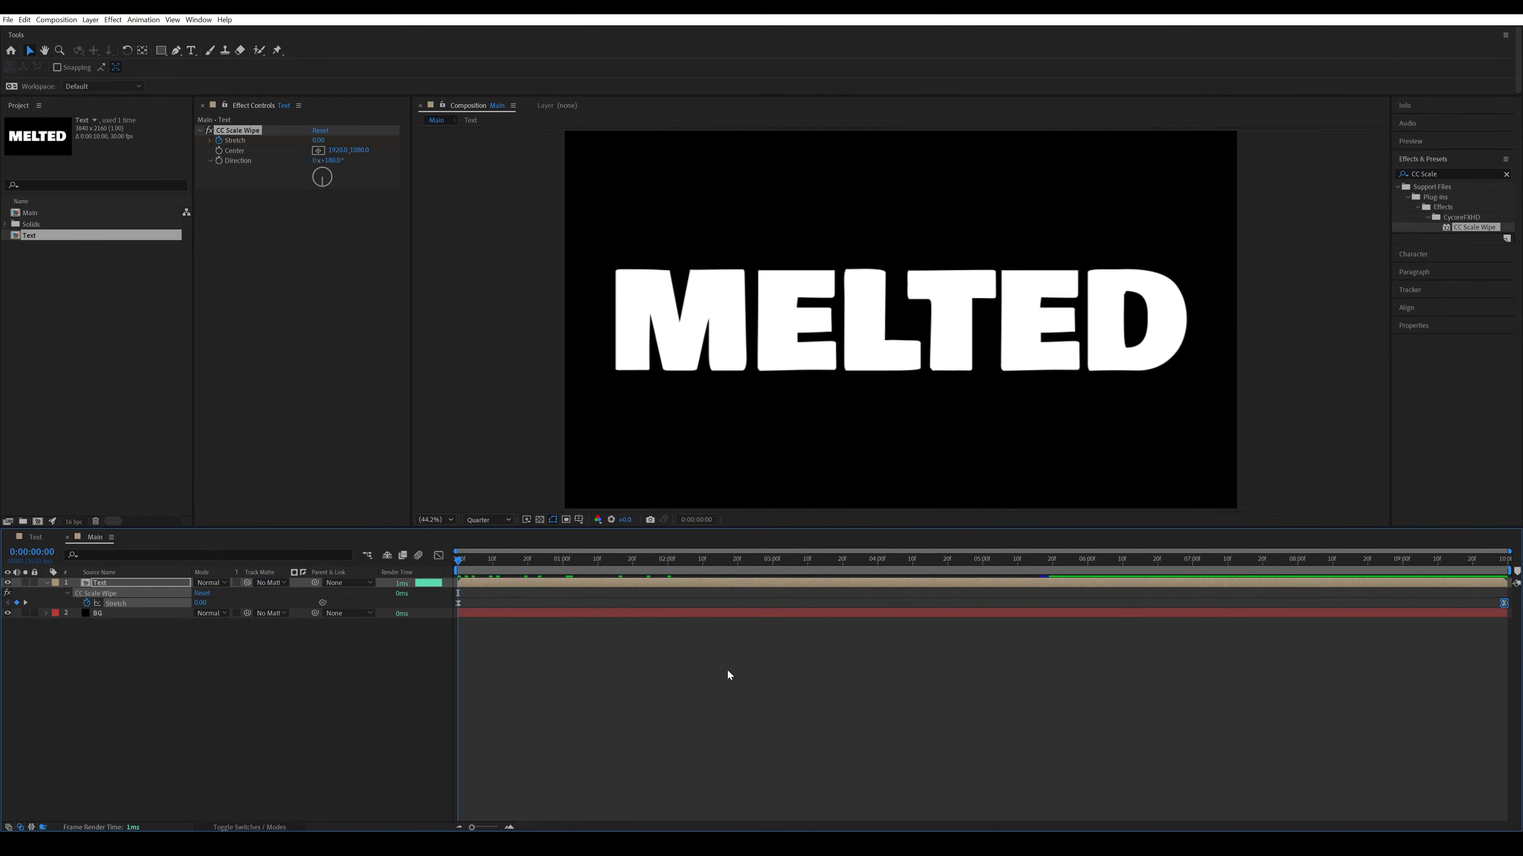
key(space)
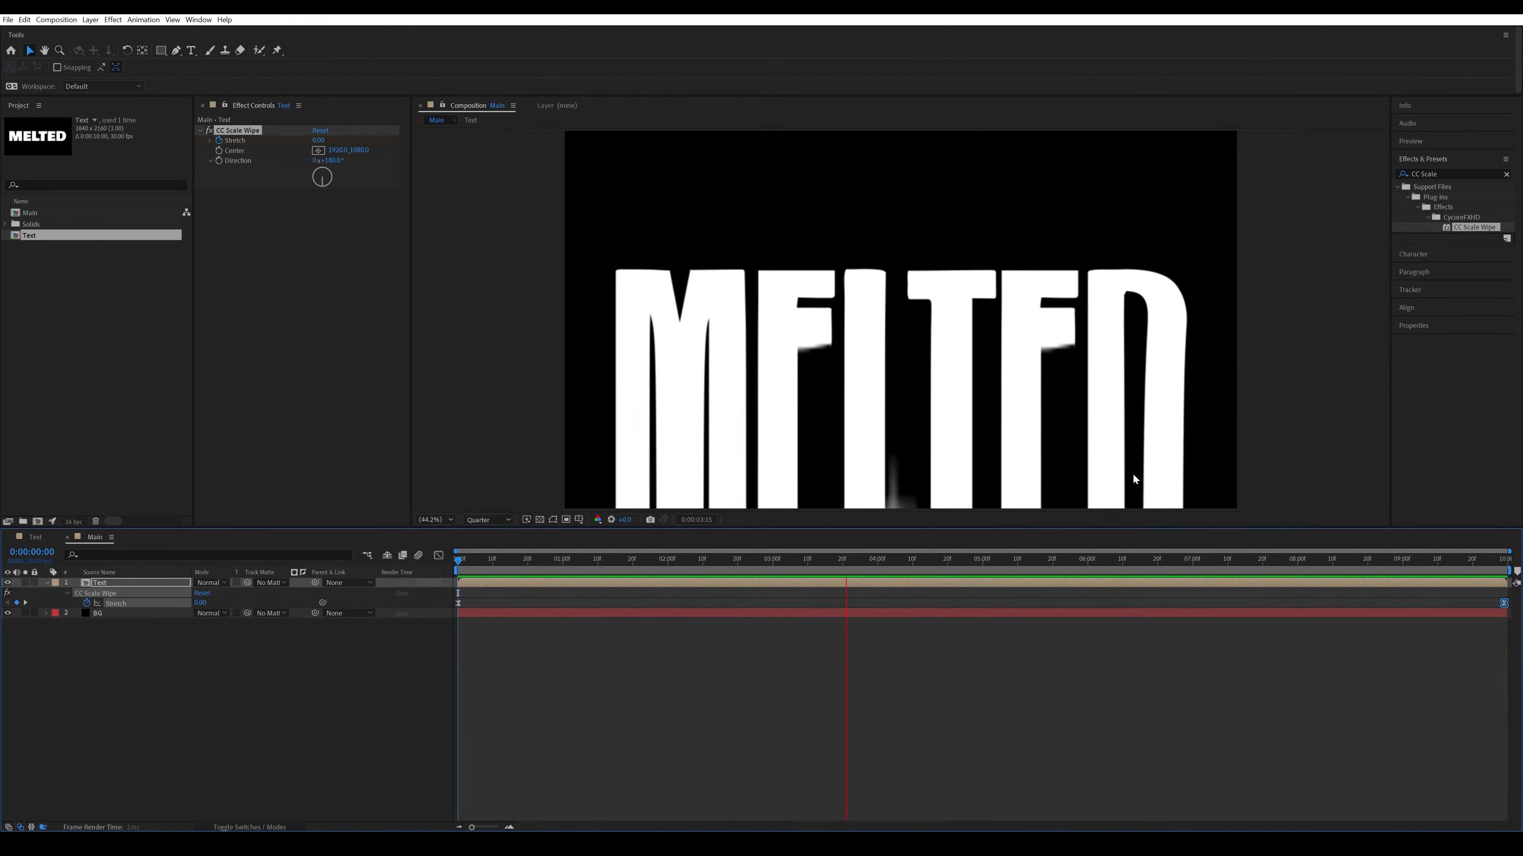
click(489, 517)
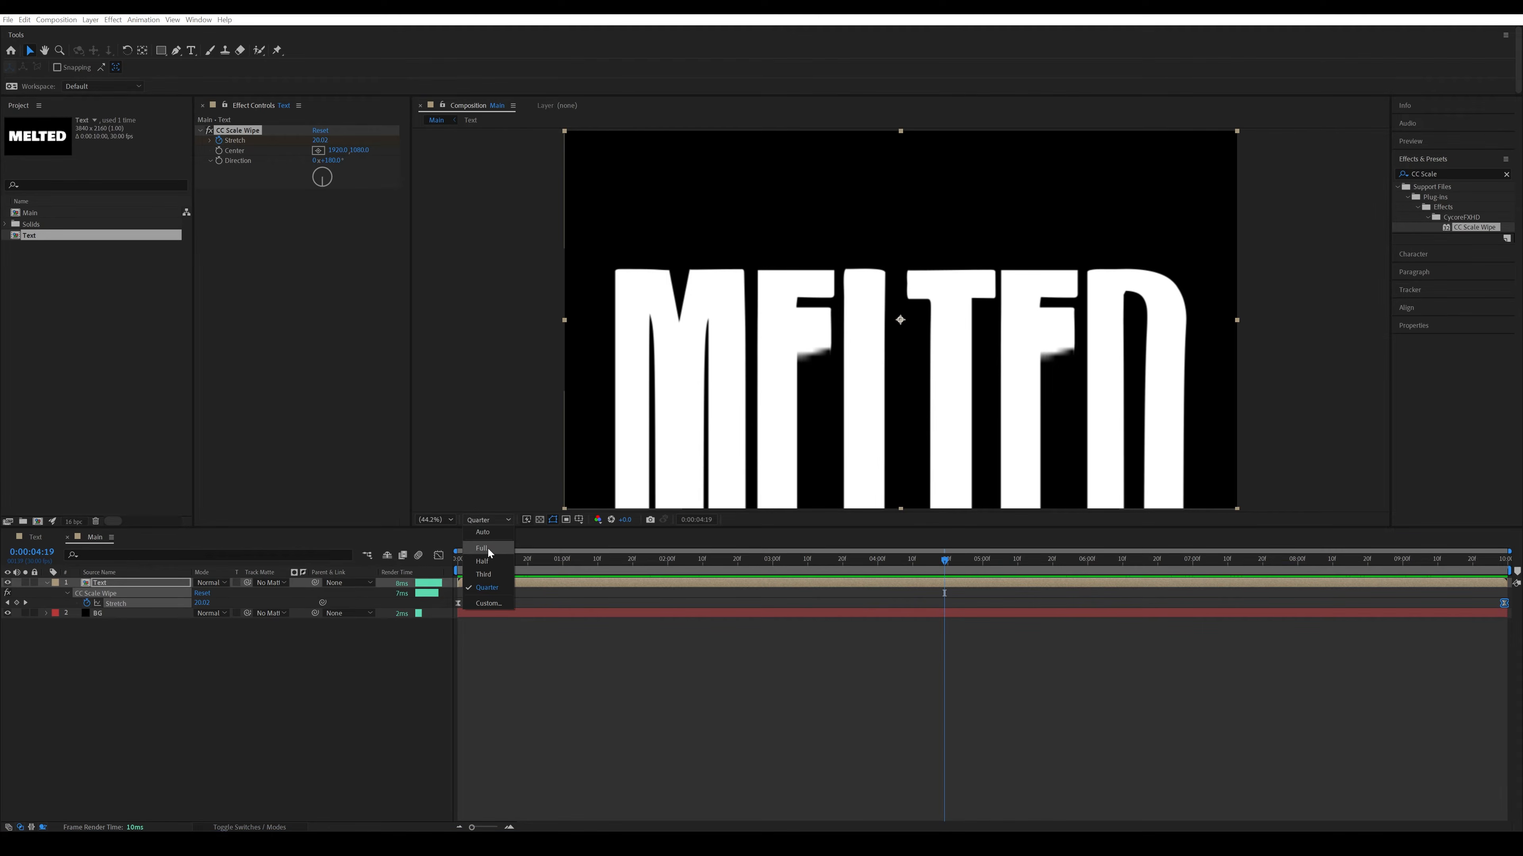
click(487, 588)
drag(841, 563, 362, 572)
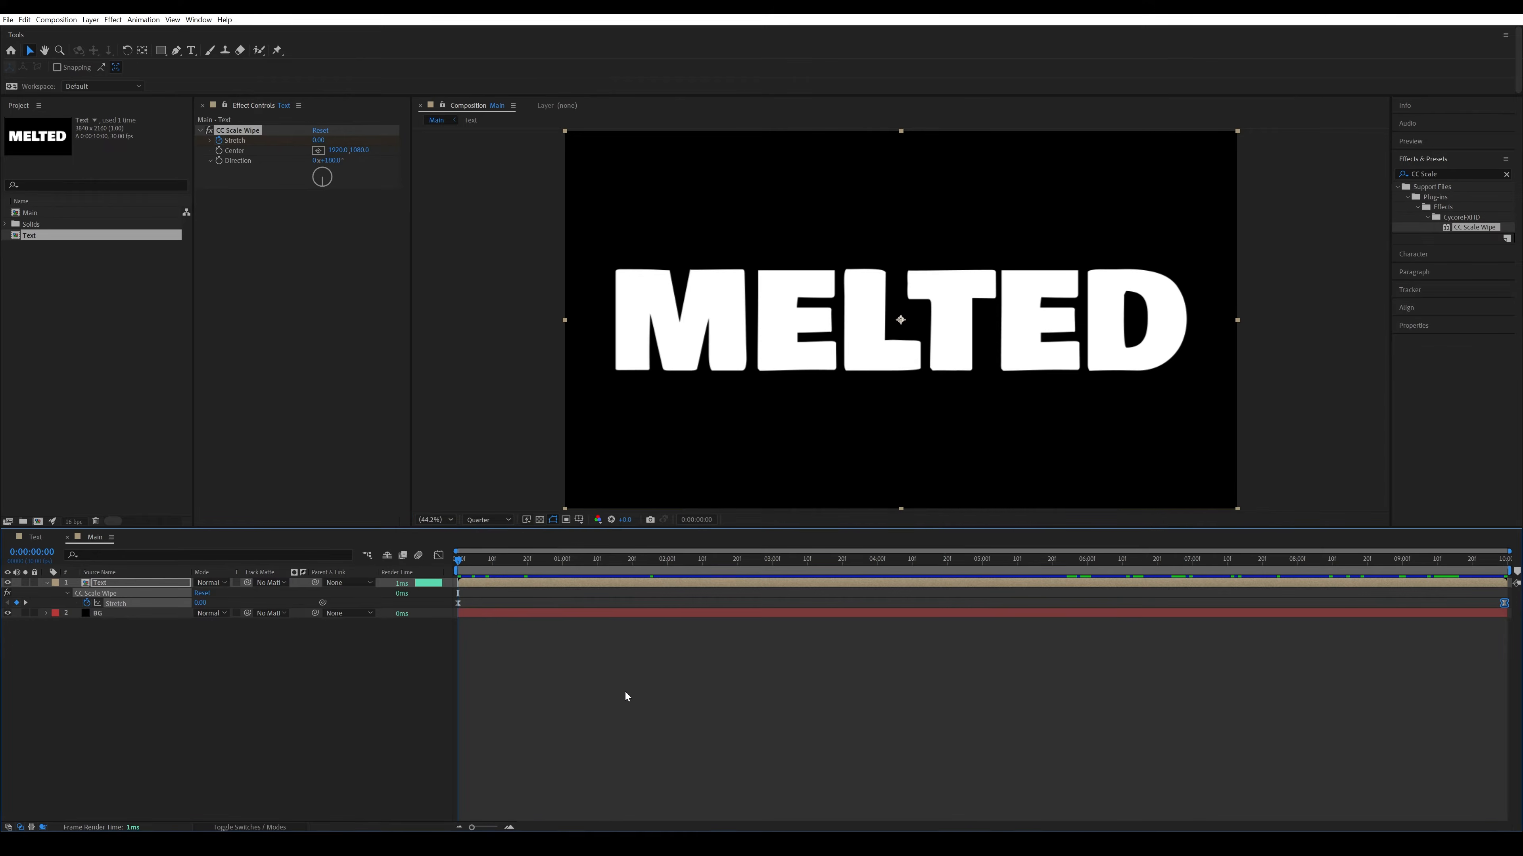
Collapse the Text layer's properties, find the Liquify effect and apply it to the layer.
click(46, 583)
click(156, 582)
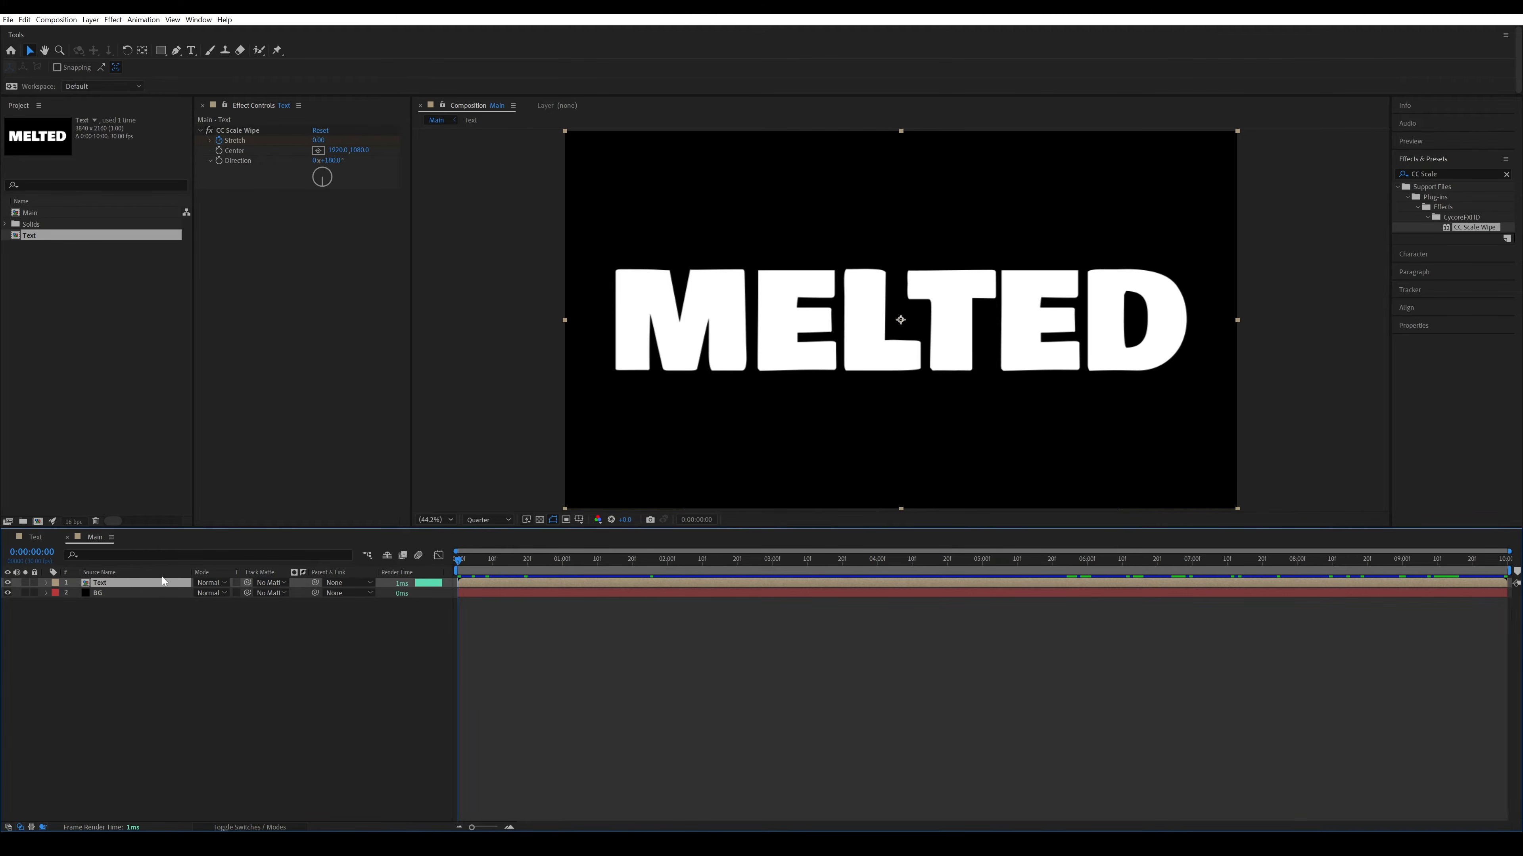
click(1459, 173)
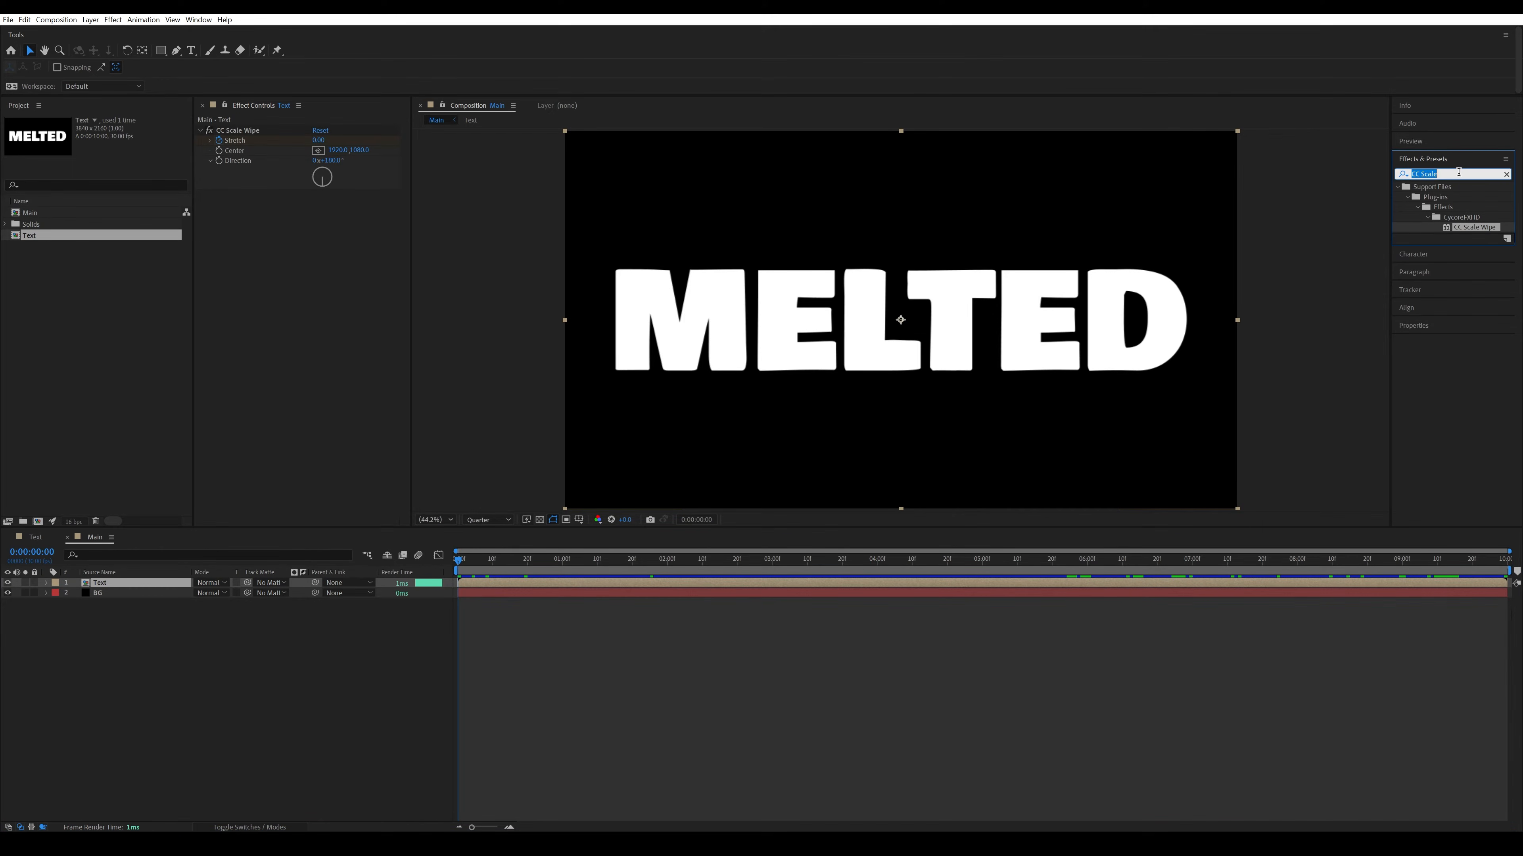
text(liquify)
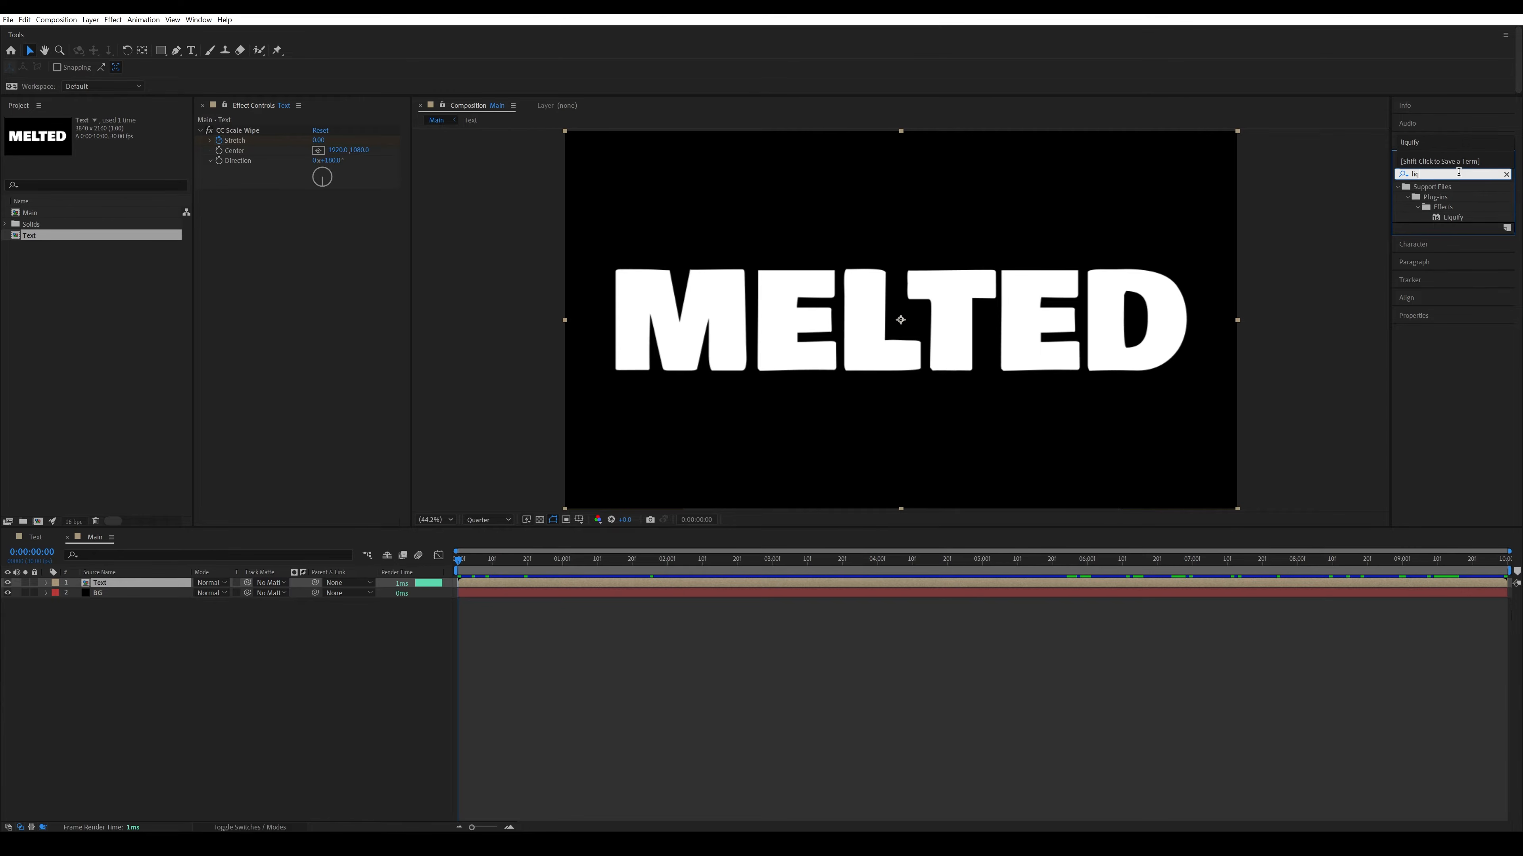
double_click(1453, 217)
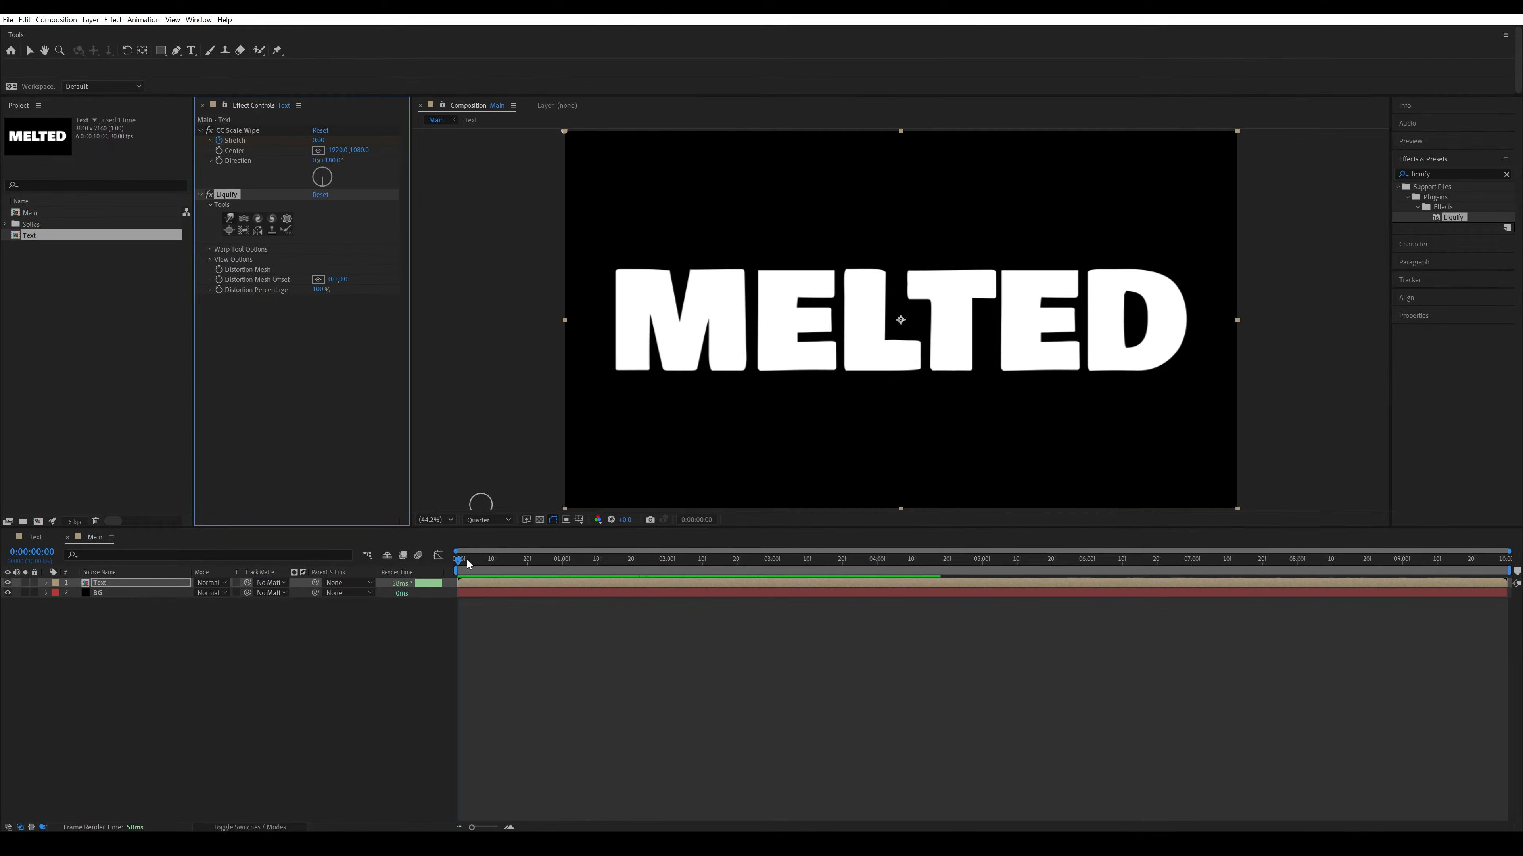
Go to 0:00:02:00 and set the Liquify warp brush size to 200 and brush pressure to 70.
drag(467, 560, 668, 562)
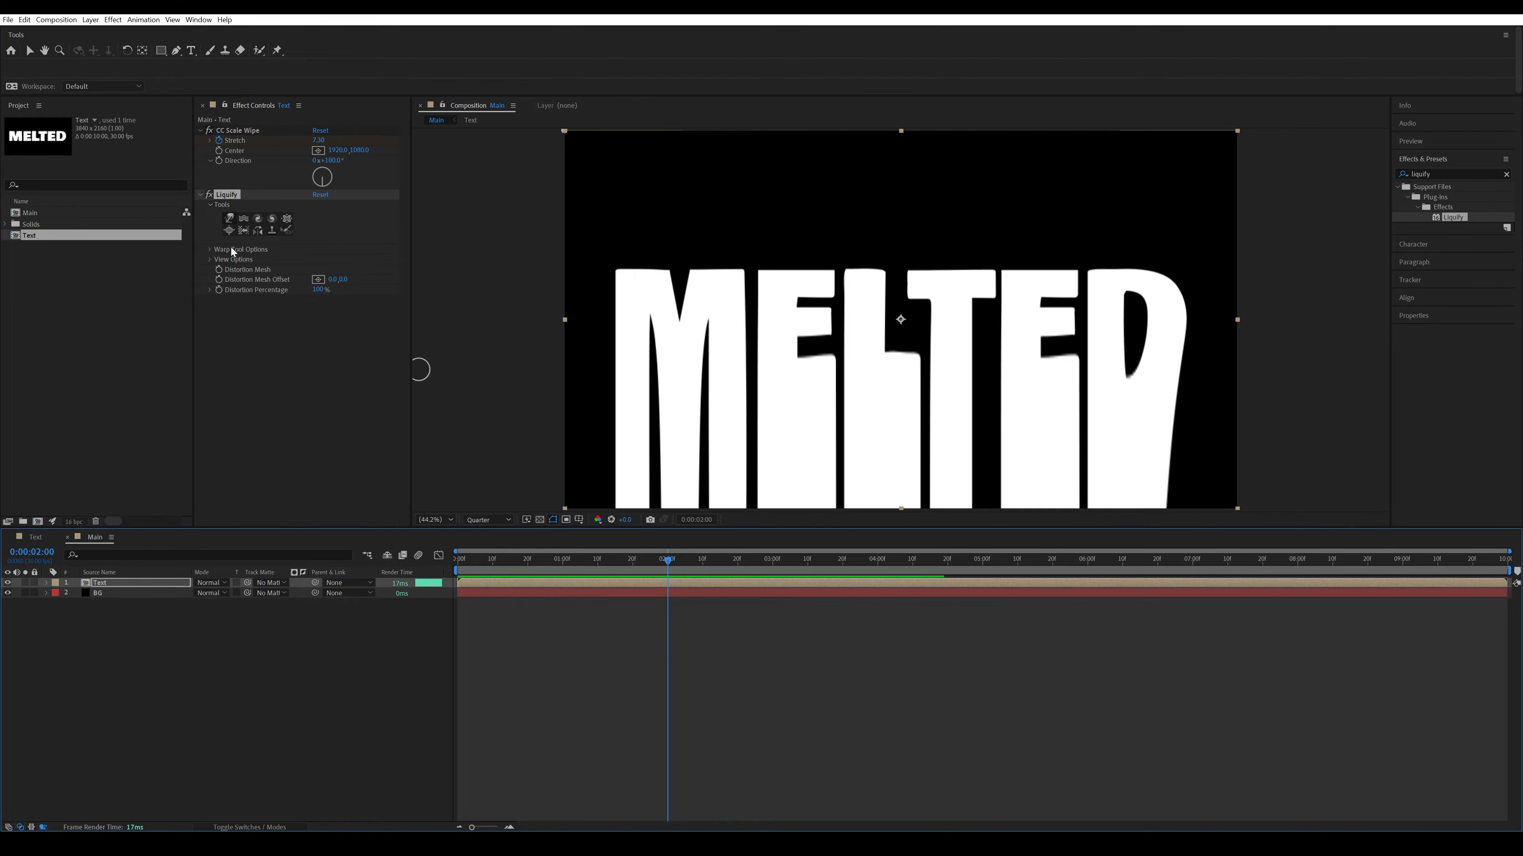
click(210, 249)
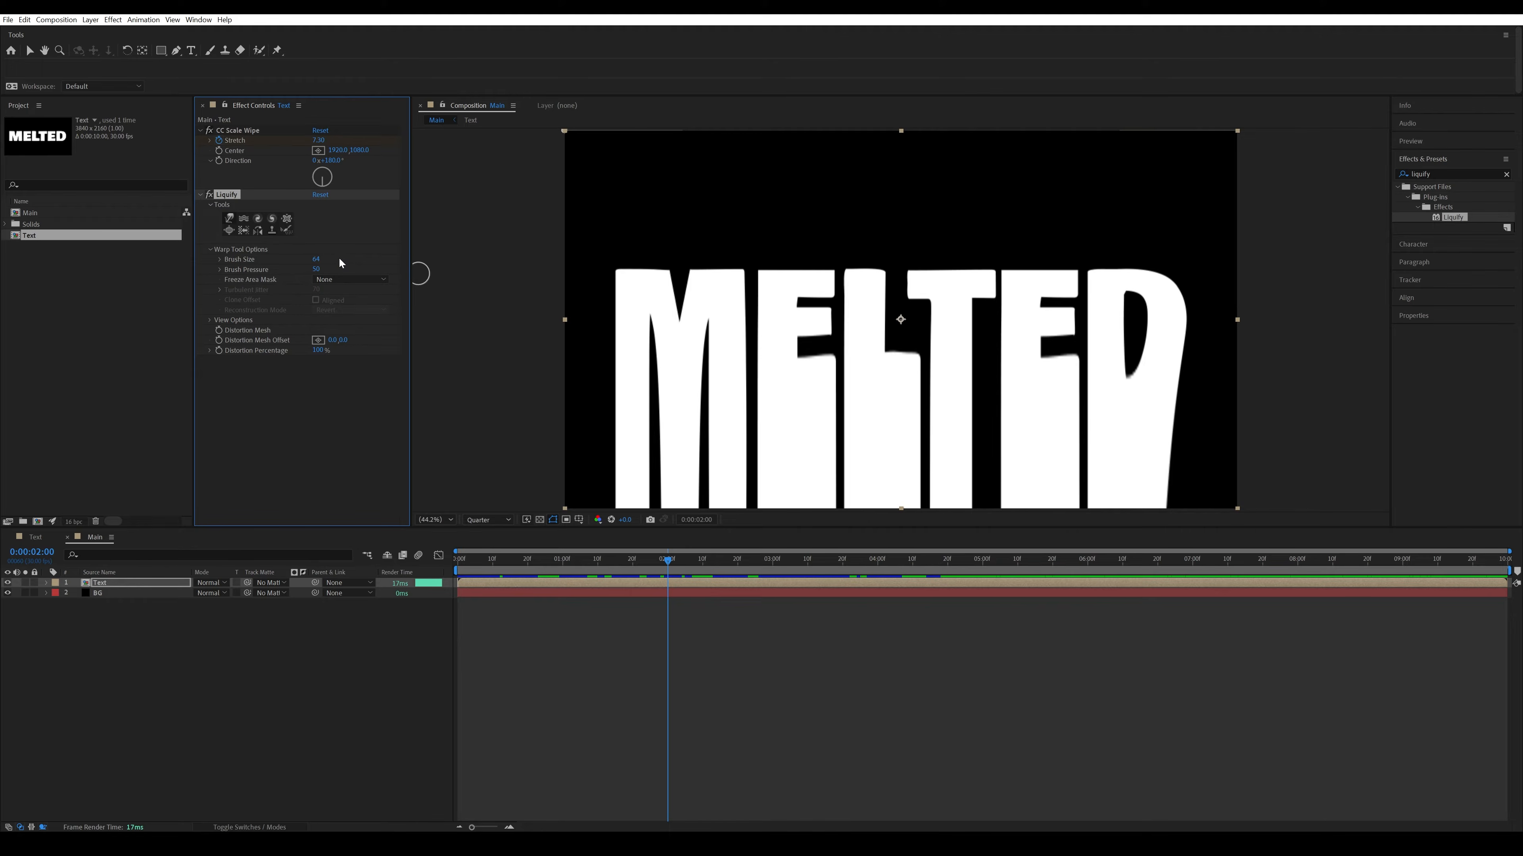
click(316, 259)
text(200)
key(Return)
click(318, 270)
text(70)
key(Return)
Try a Liquify warp stroke across the stretched letters from M to D, and undo it.
click(229, 220)
click(642, 453)
mouse_move(641, 453)
mouse_down()
mouse_move(1025, 457)
mouse_move(1139, 442)
mouse_up()
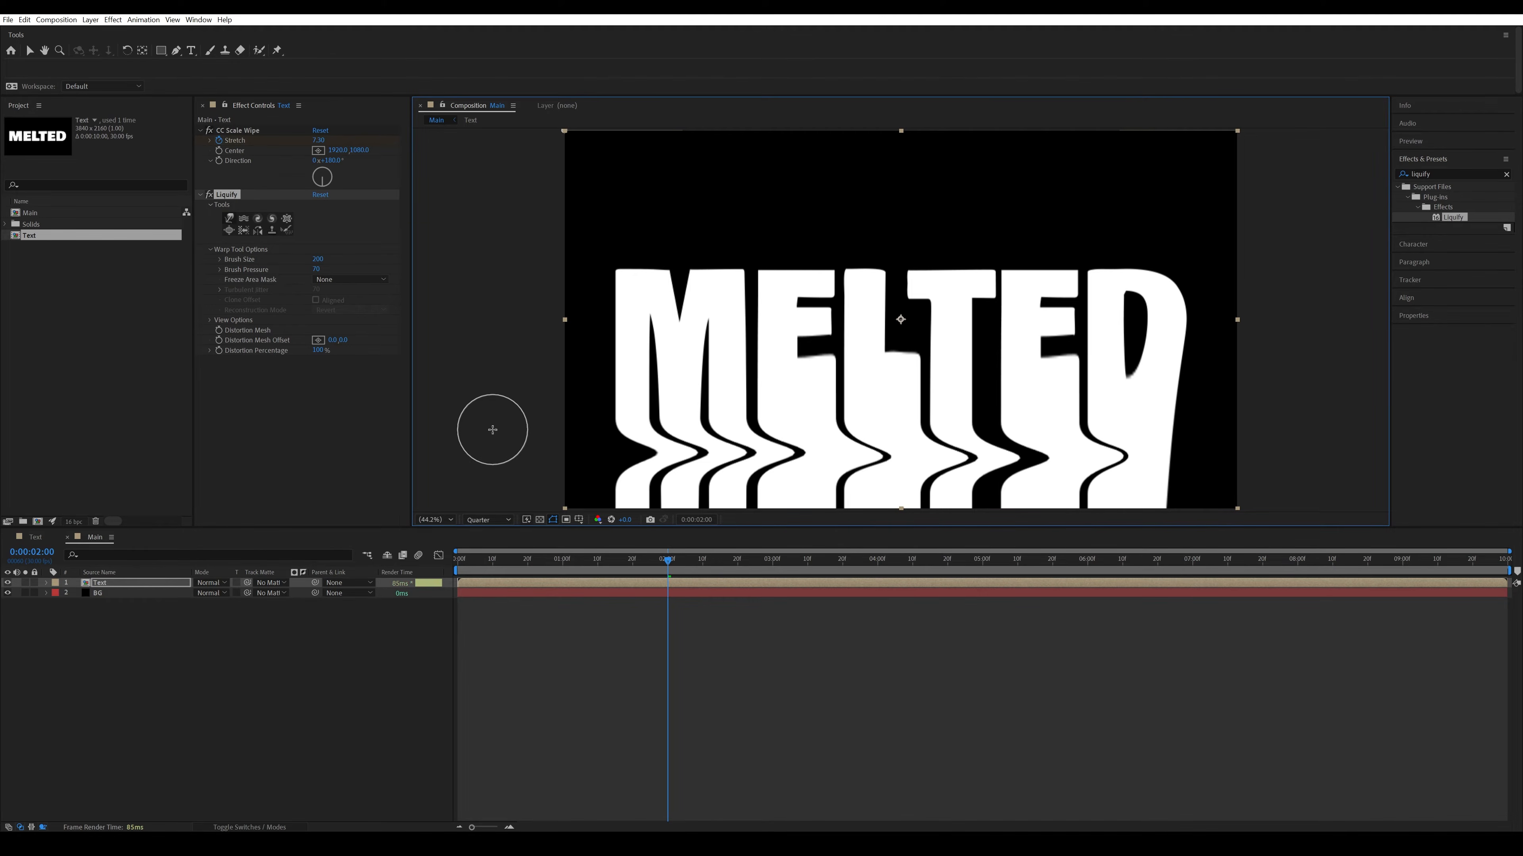
key(ctrl+z)
Try a warp stroke across the letters with brush pressure 20, undo it, and set the pressure back to 70.
click(316, 269)
text(20)
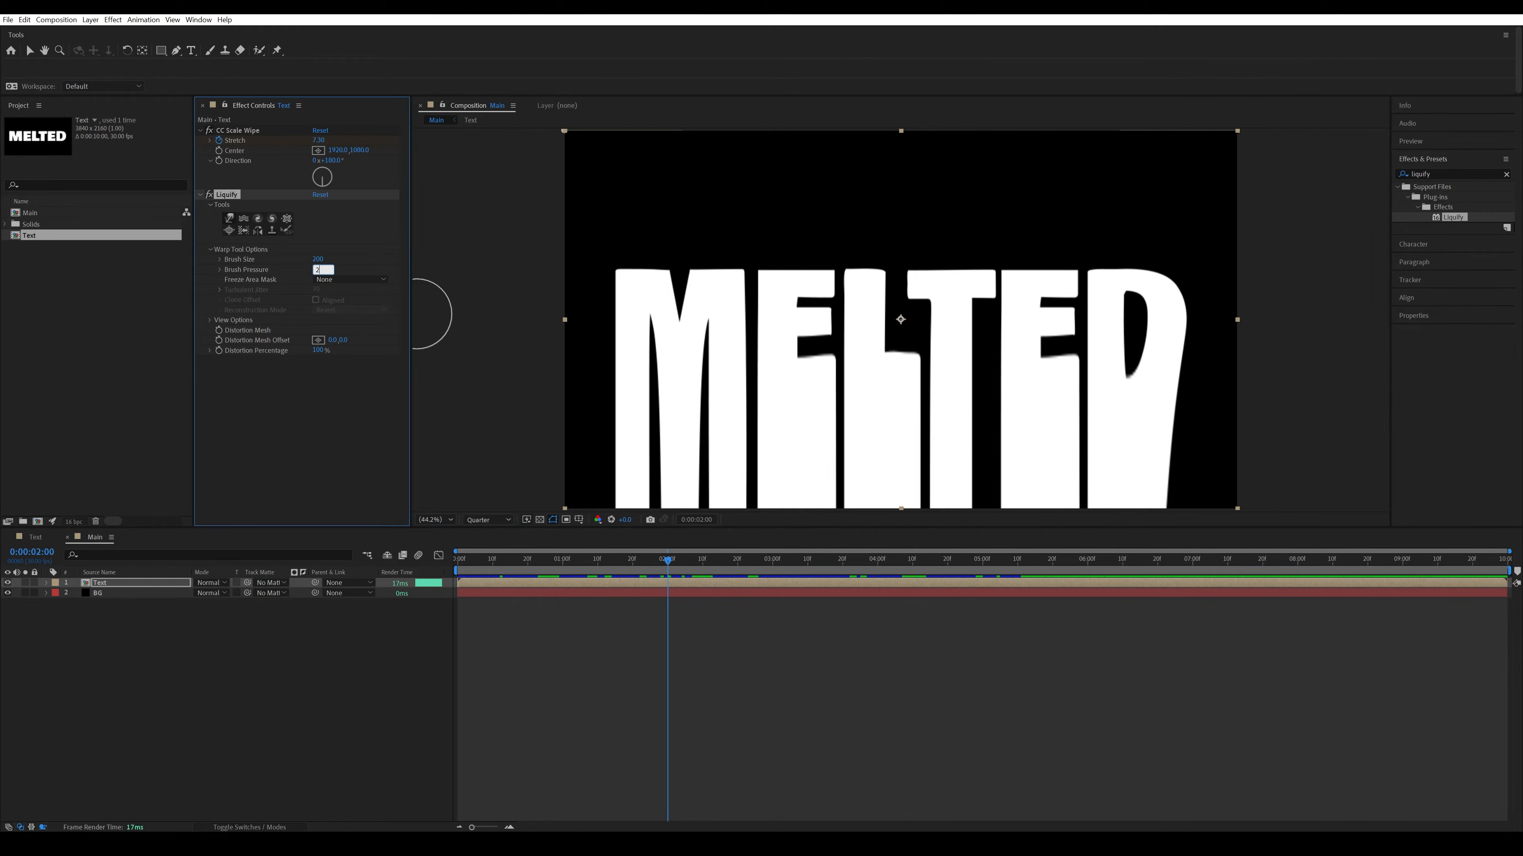
key(Return)
key(v)
click(230, 220)
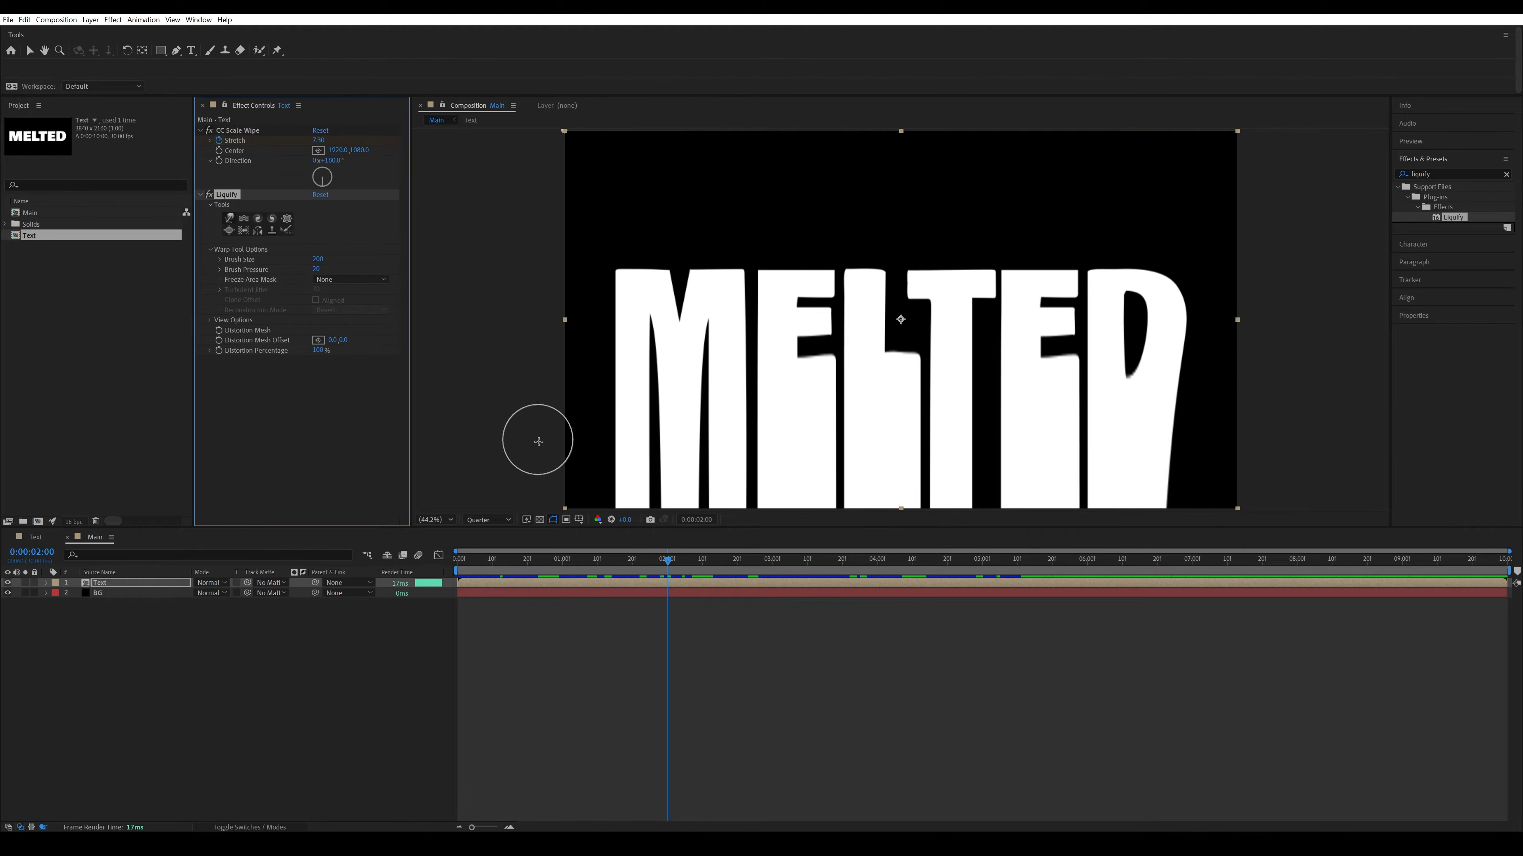
drag(584, 448, 981, 450)
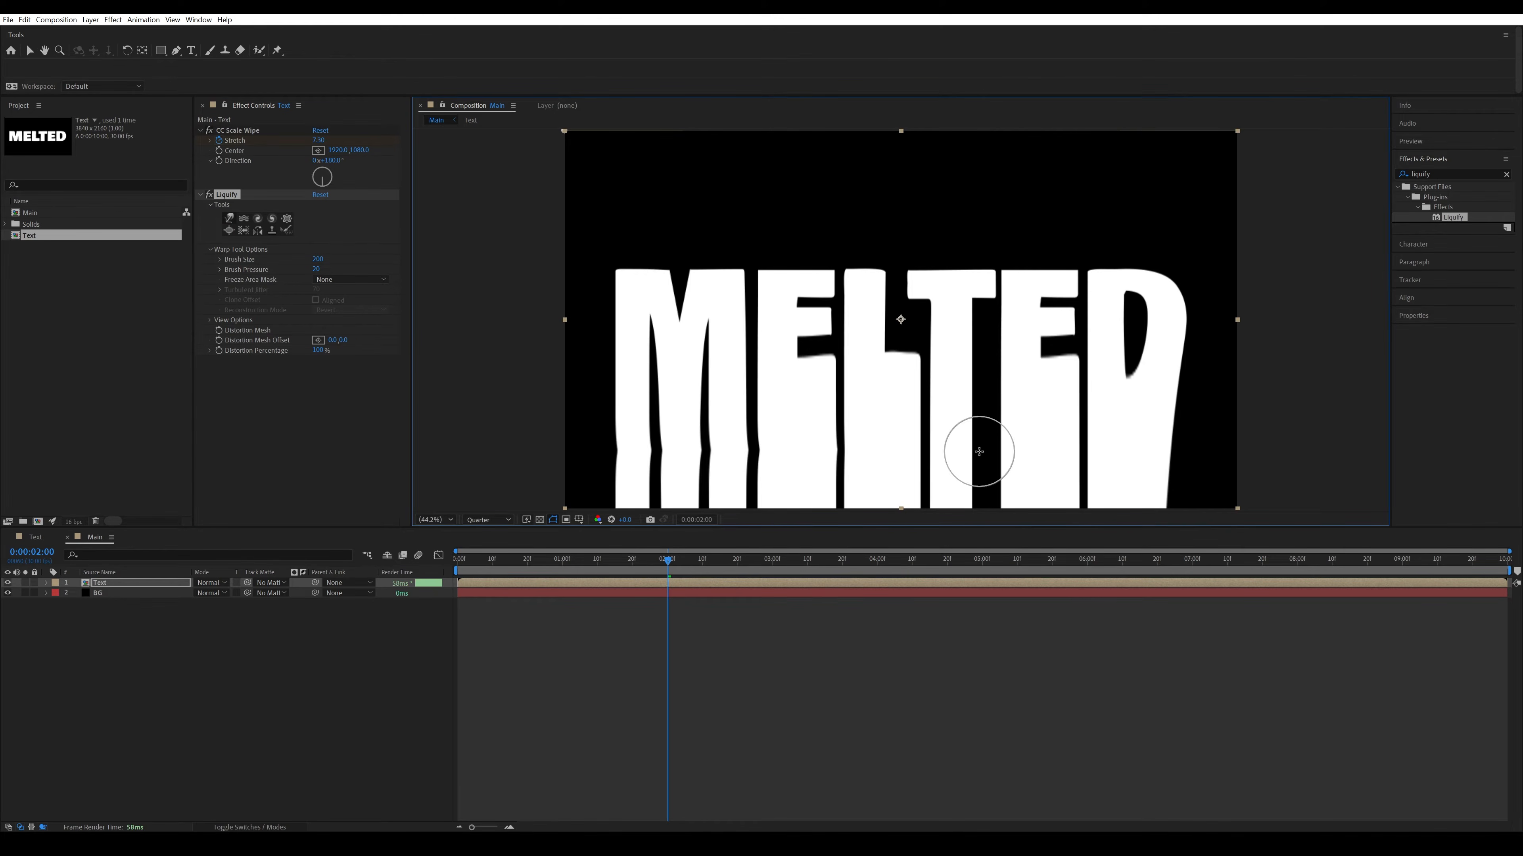
key(ctrl+z)
click(315, 270)
text(70)
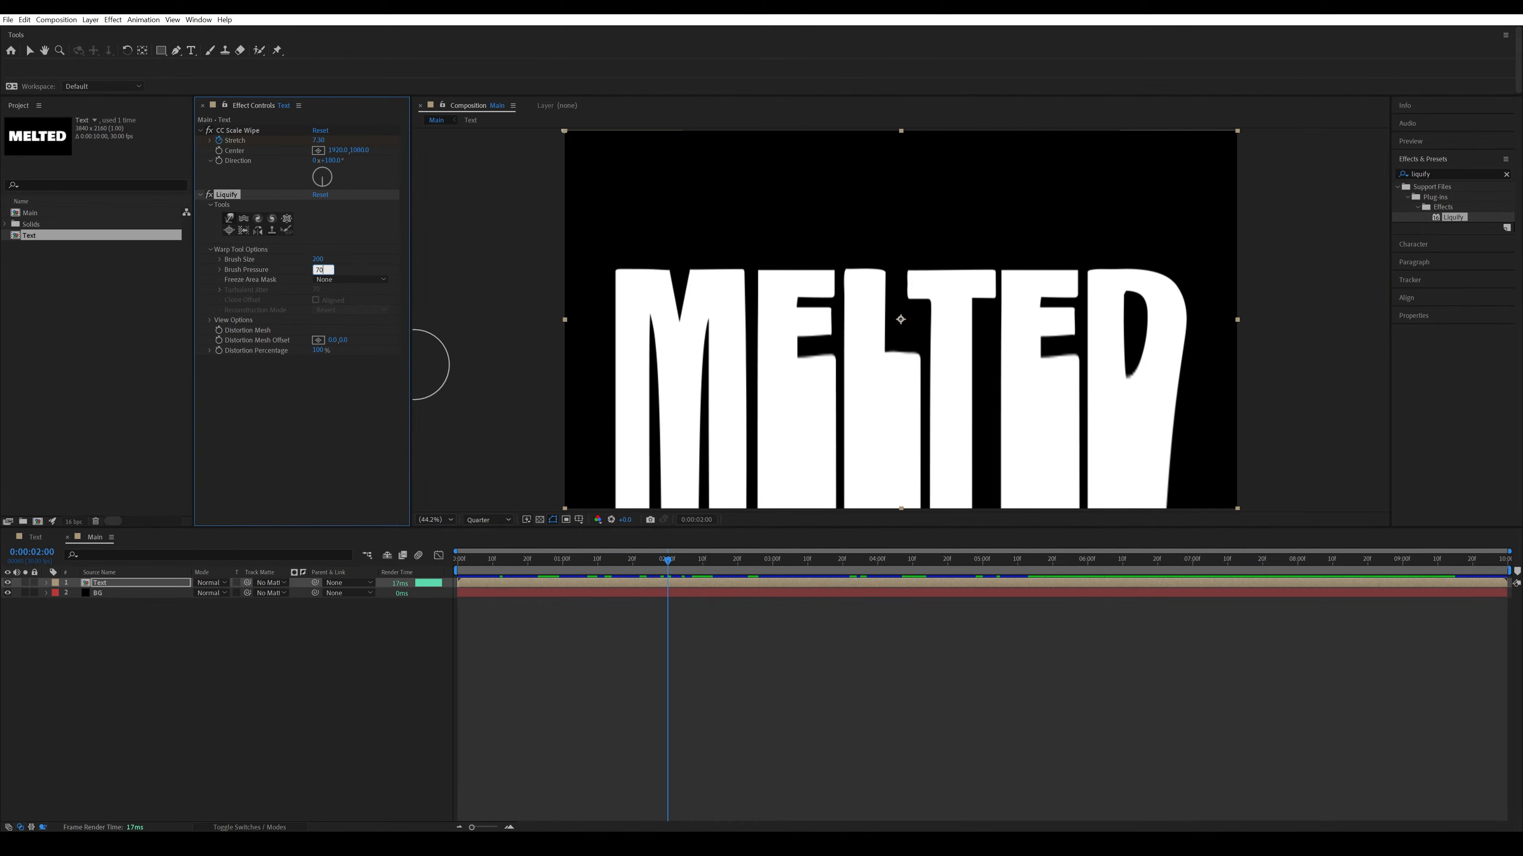
key(Return)
Warp the lower part of the stretched letters into wavy drips with horizontal Liquify strokes across the full word.
click(229, 220)
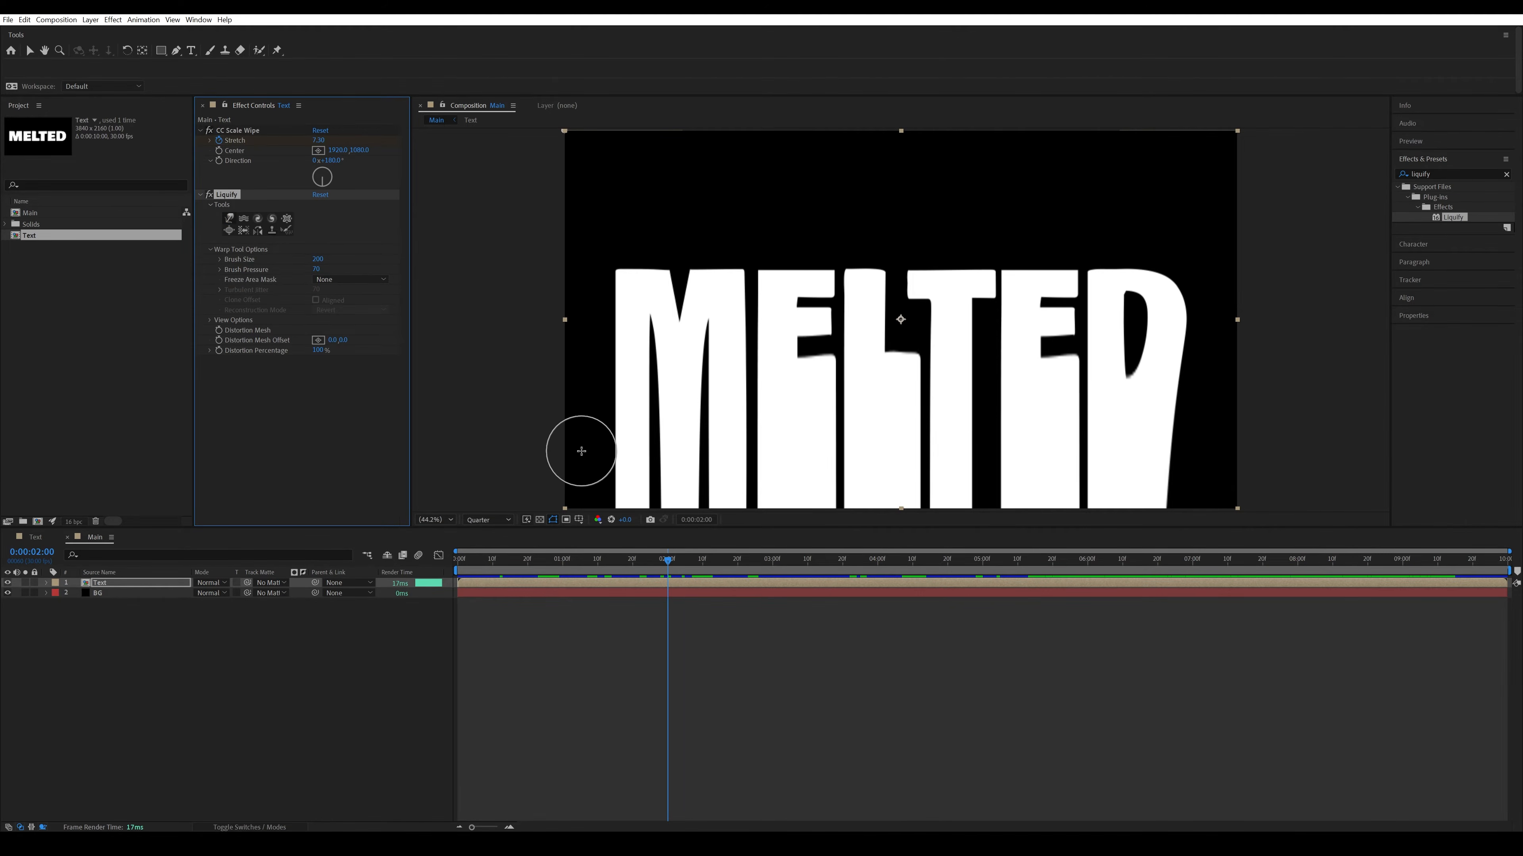
drag(581, 445, 1234, 446)
mouse_move(586, 493)
mouse_down()
mouse_move(1284, 491)
mouse_move(1328, 497)
mouse_up()
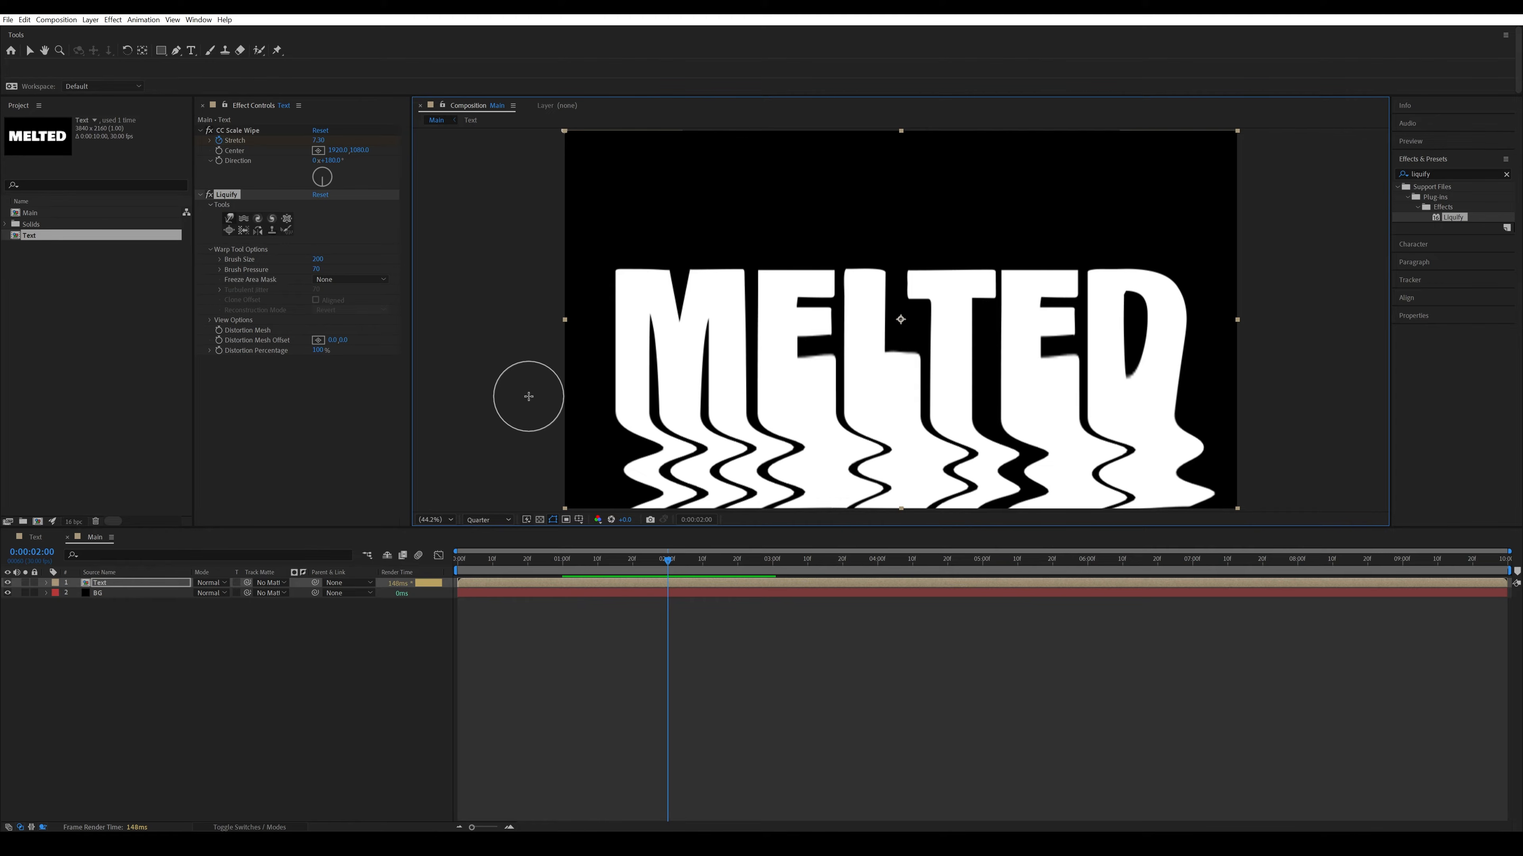
Apply the CC Griddler effect to the Text layer in the Main composition.
click(142, 585)
key(v)
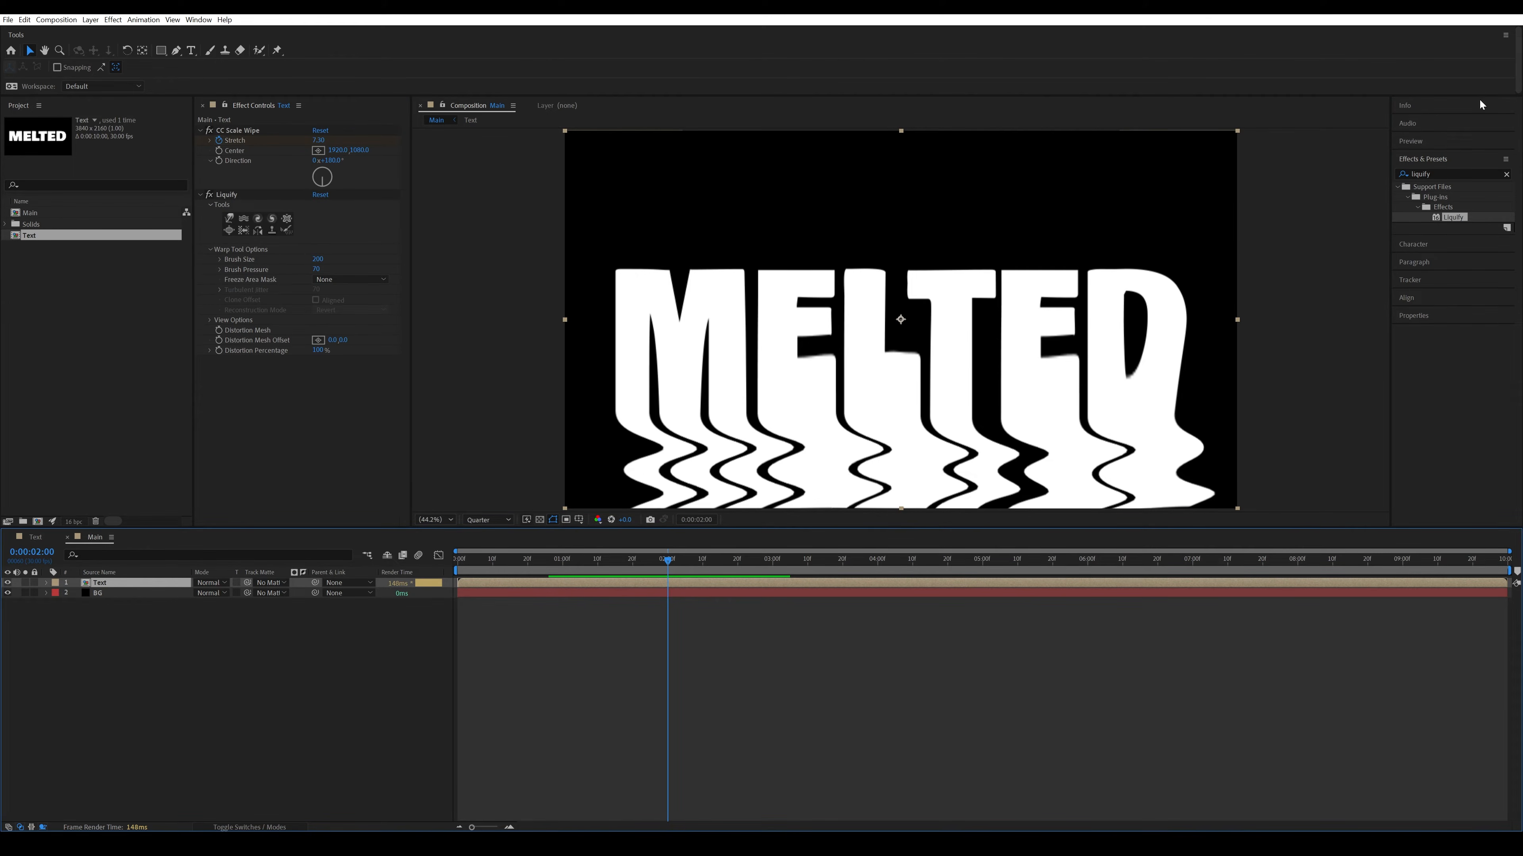
click(1444, 173)
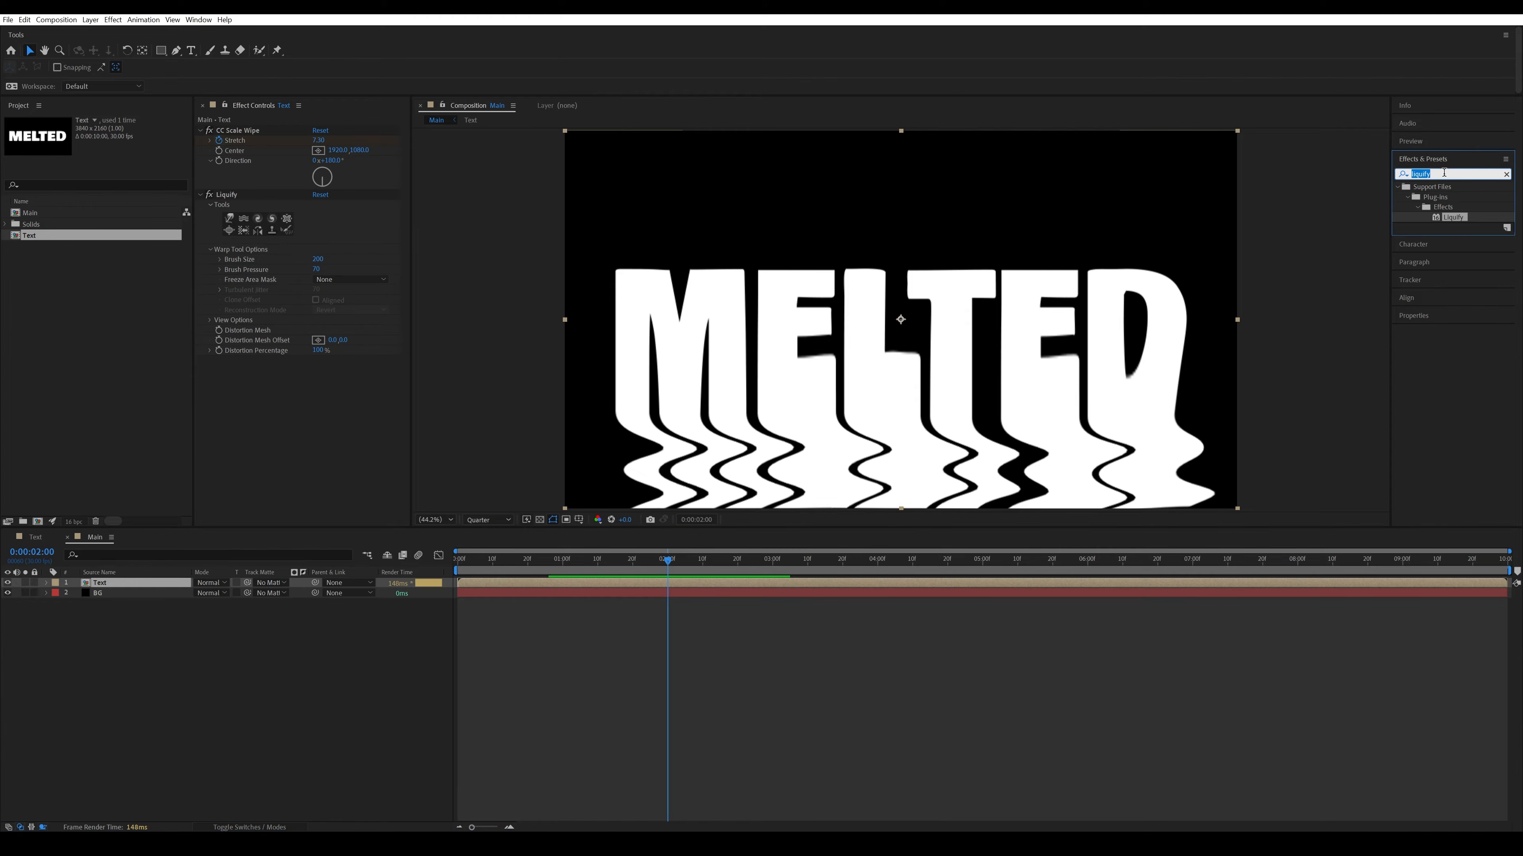
text(cc griddl)
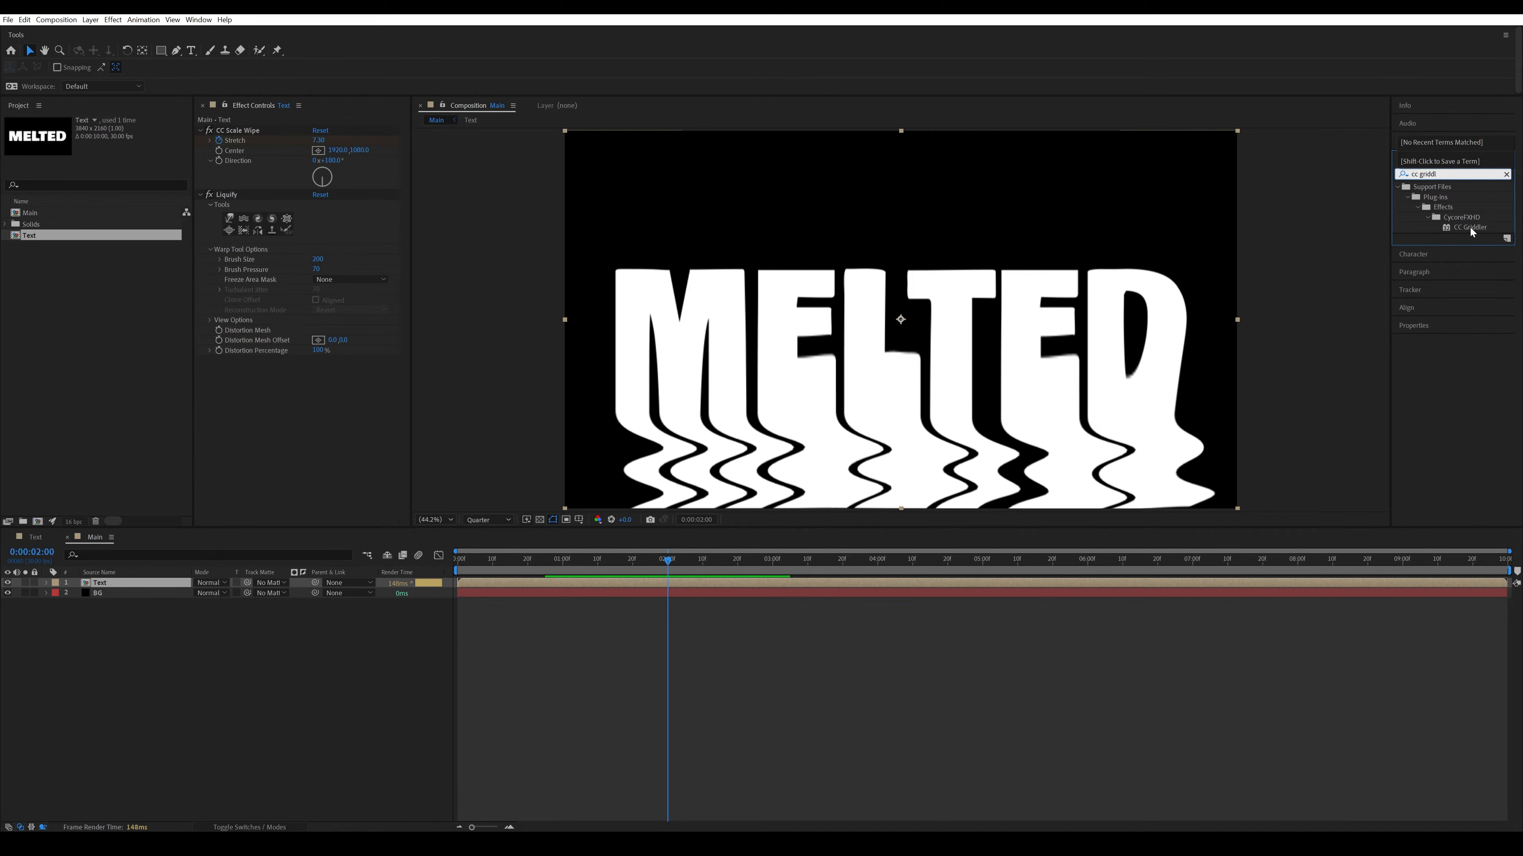
double_click(1471, 227)
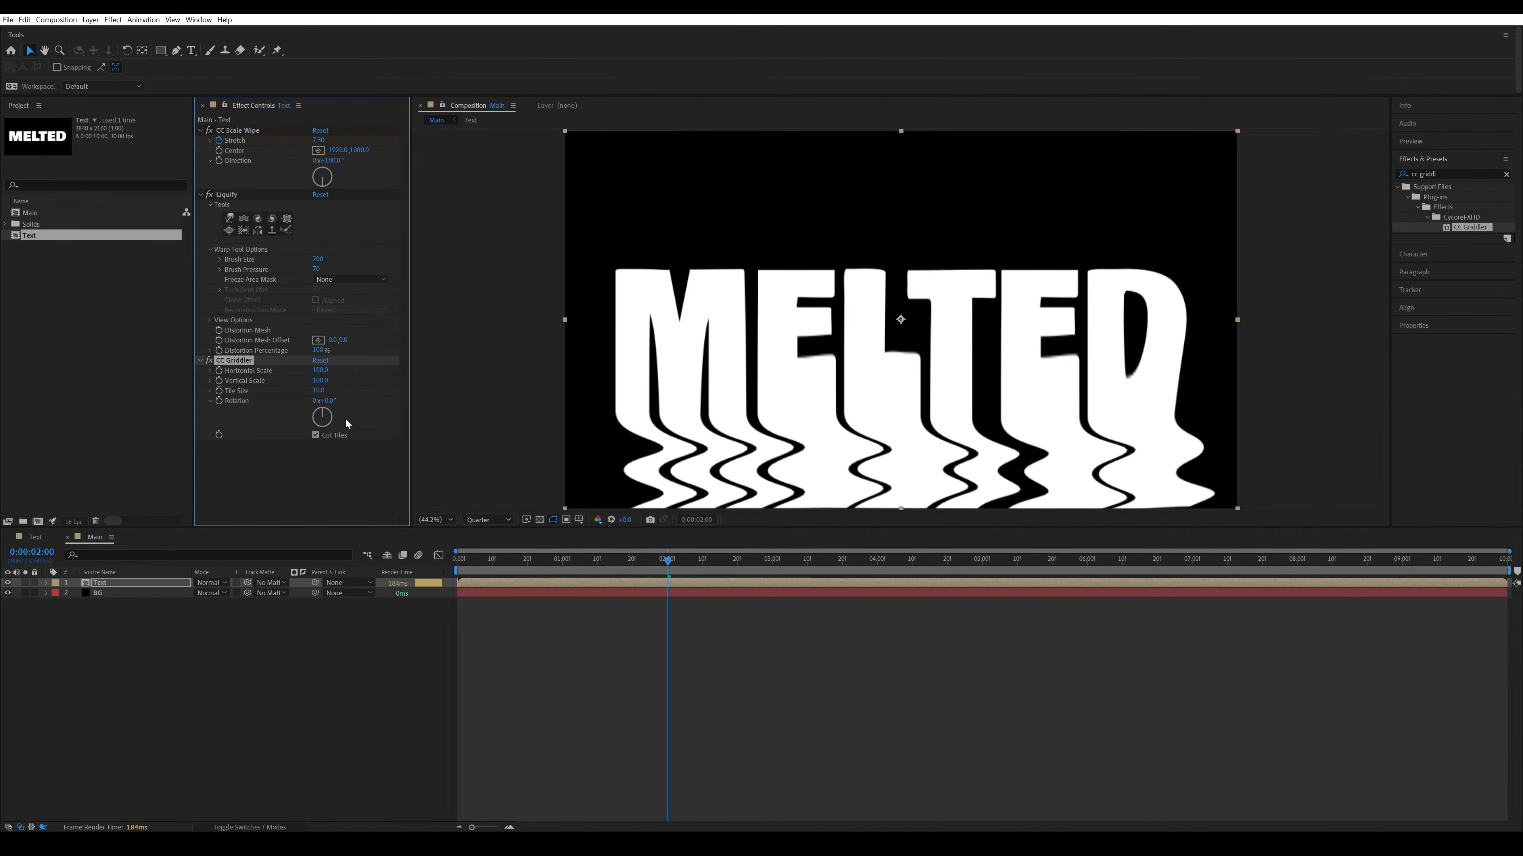
Set CC Griddler's horizontal scale to 50 and tile size to 1 to cut the letters into thin vertical lines.
click(322, 371)
text(50)
key(Return)
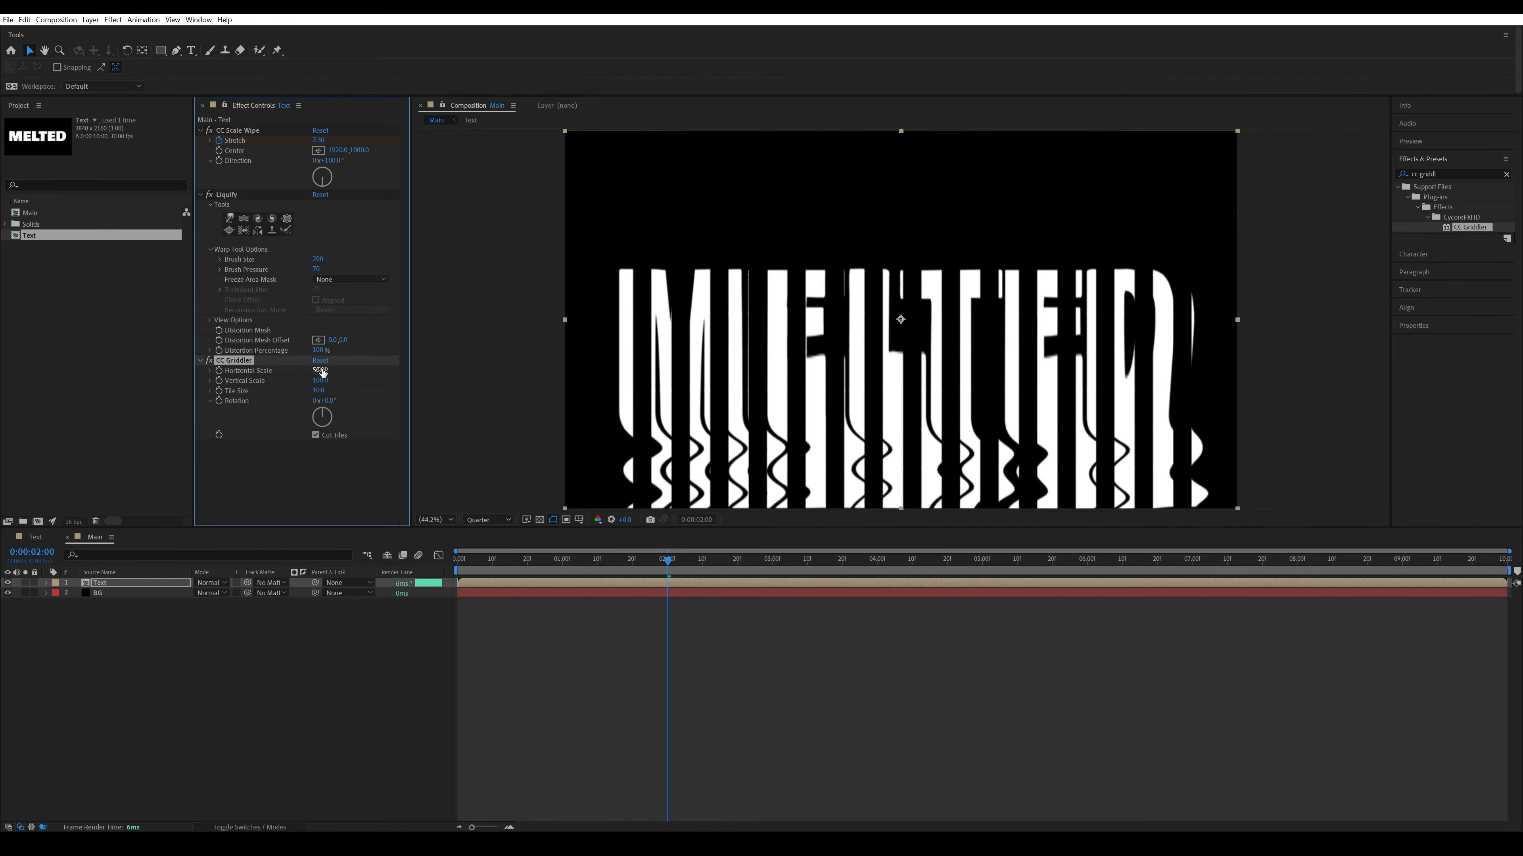
click(320, 389)
text(1)
key(Return)
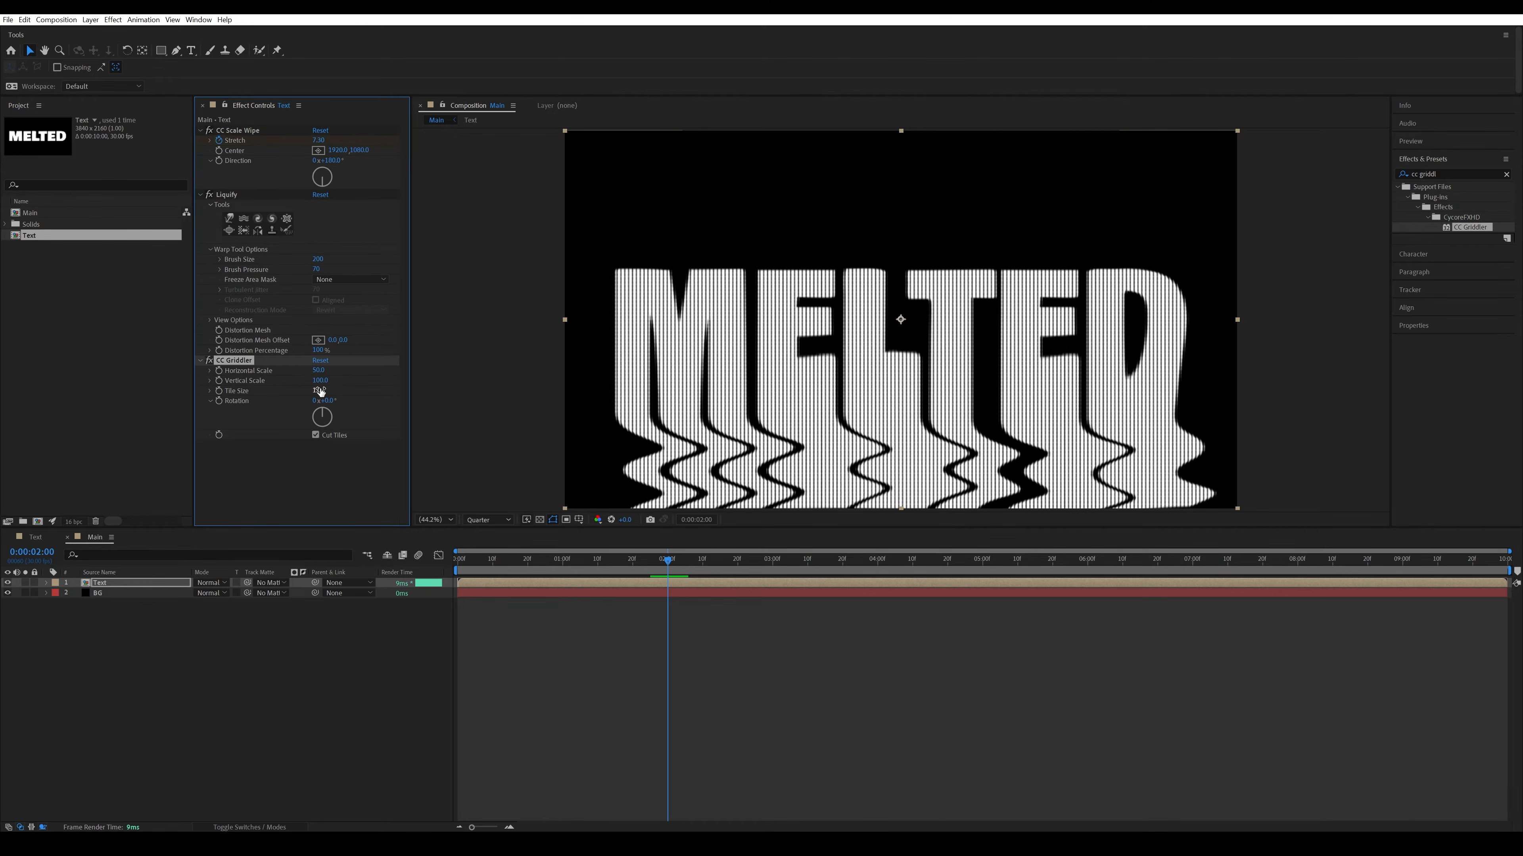
Add the Wave Warp effect to the Text layer after CC Griddler.
click(137, 584)
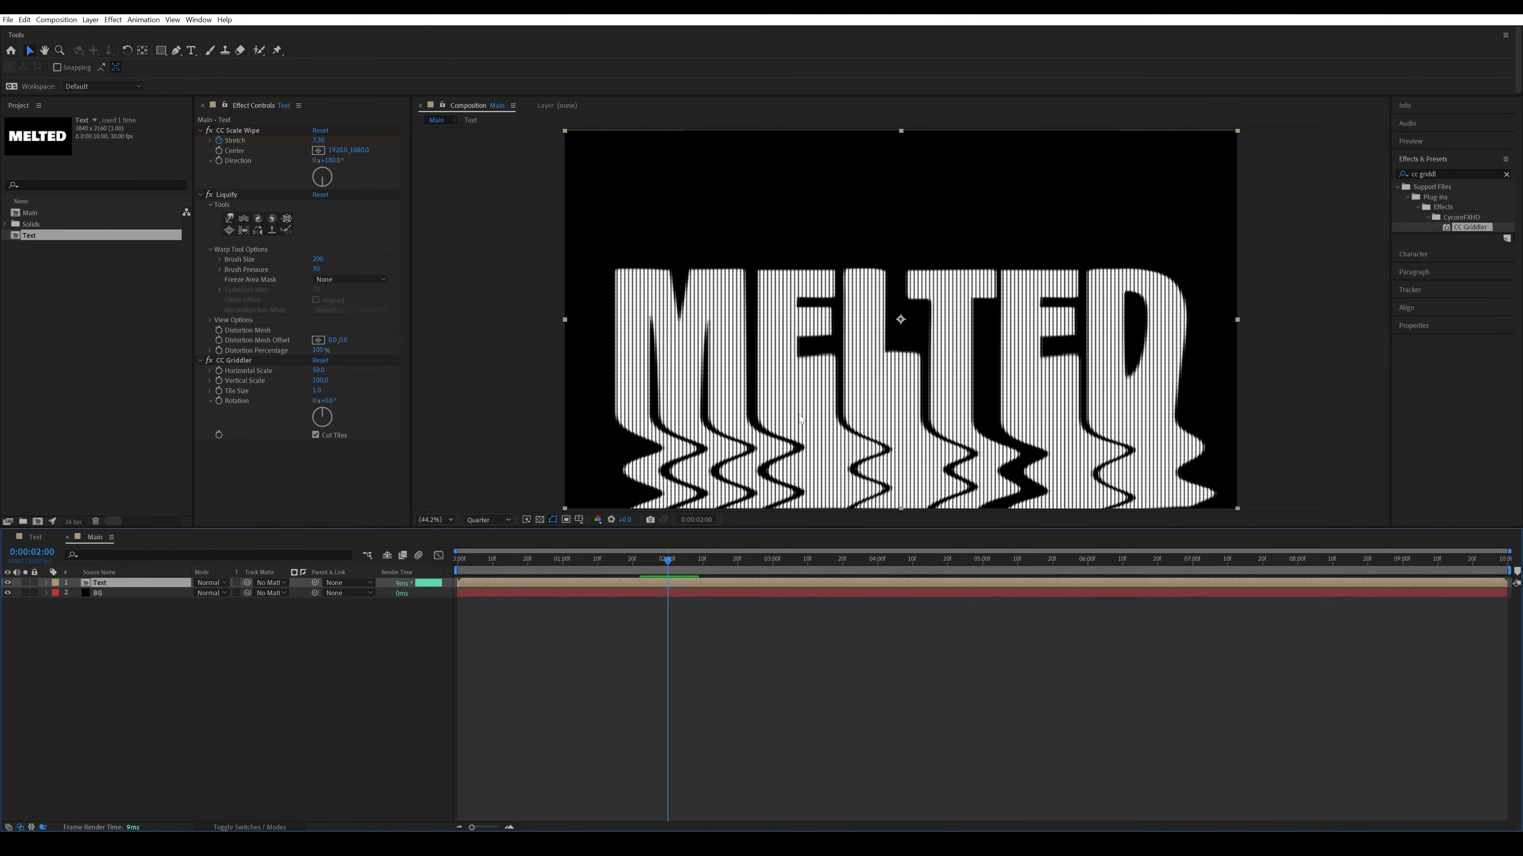
double_click(1444, 174)
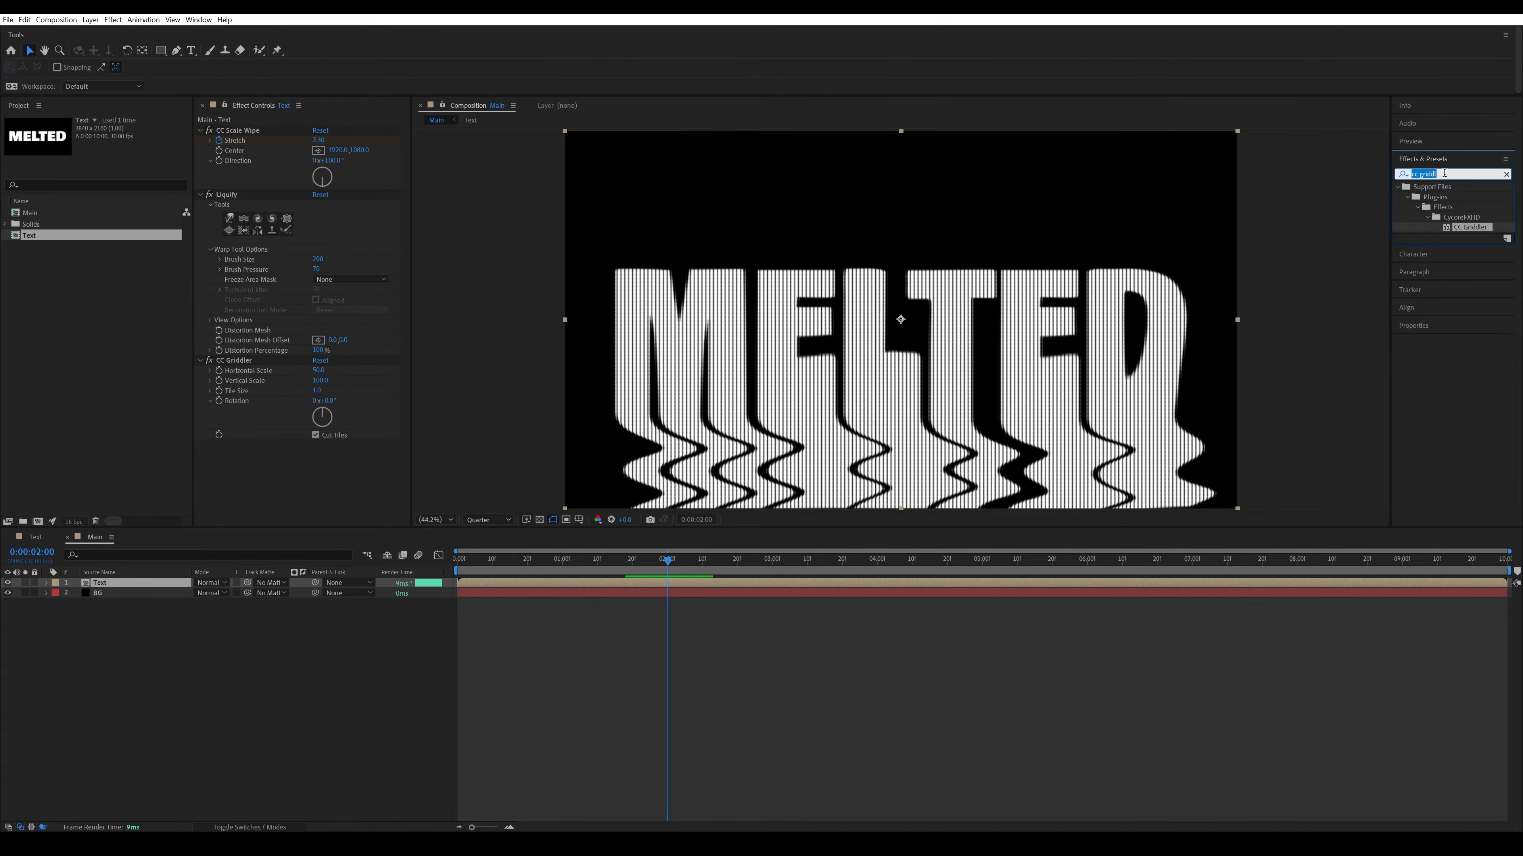
text(wave warp)
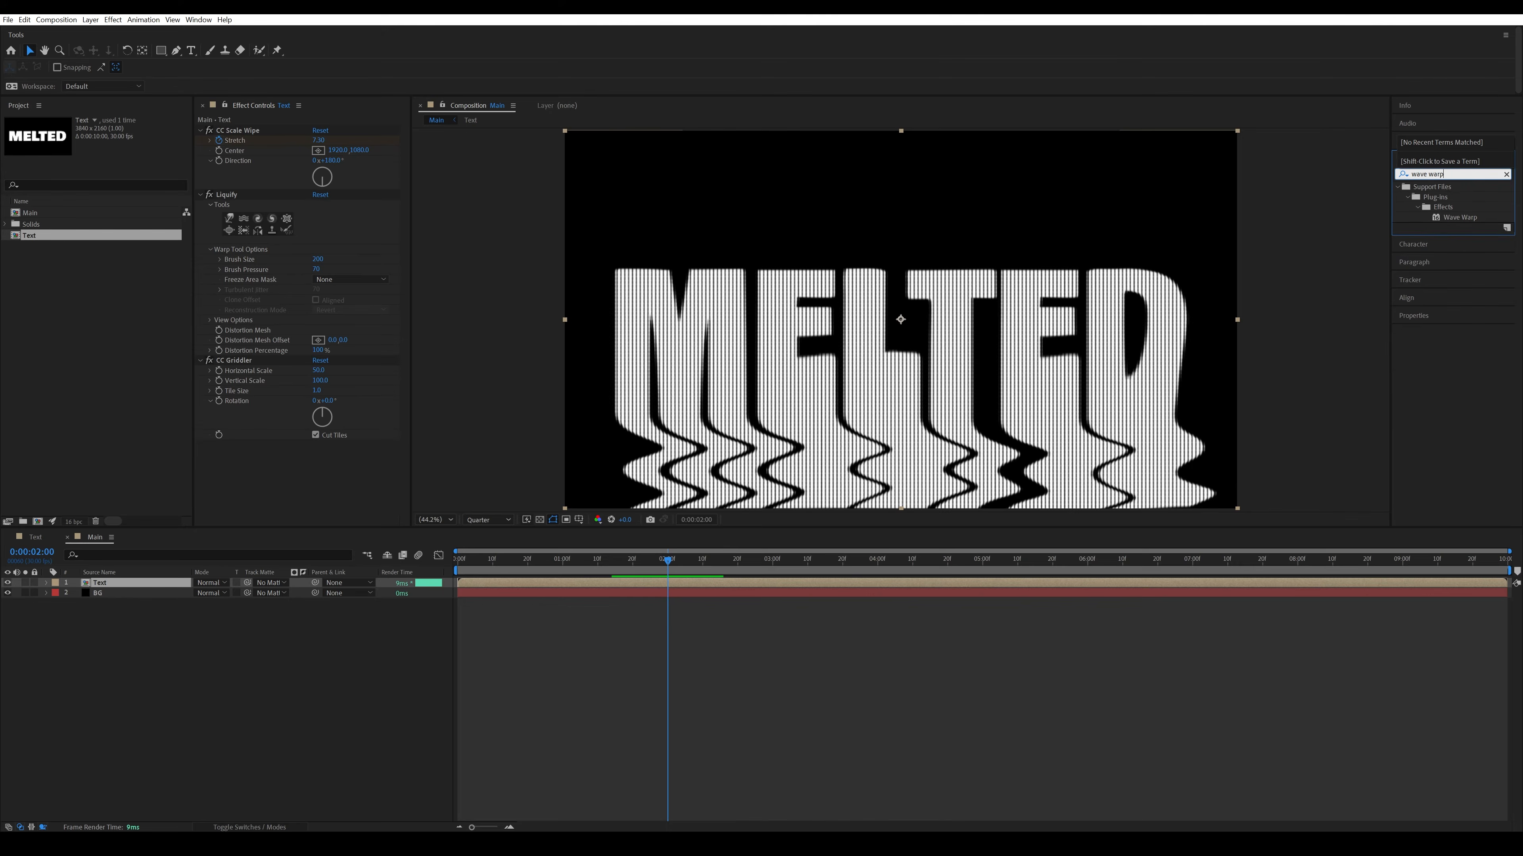
double_click(1467, 219)
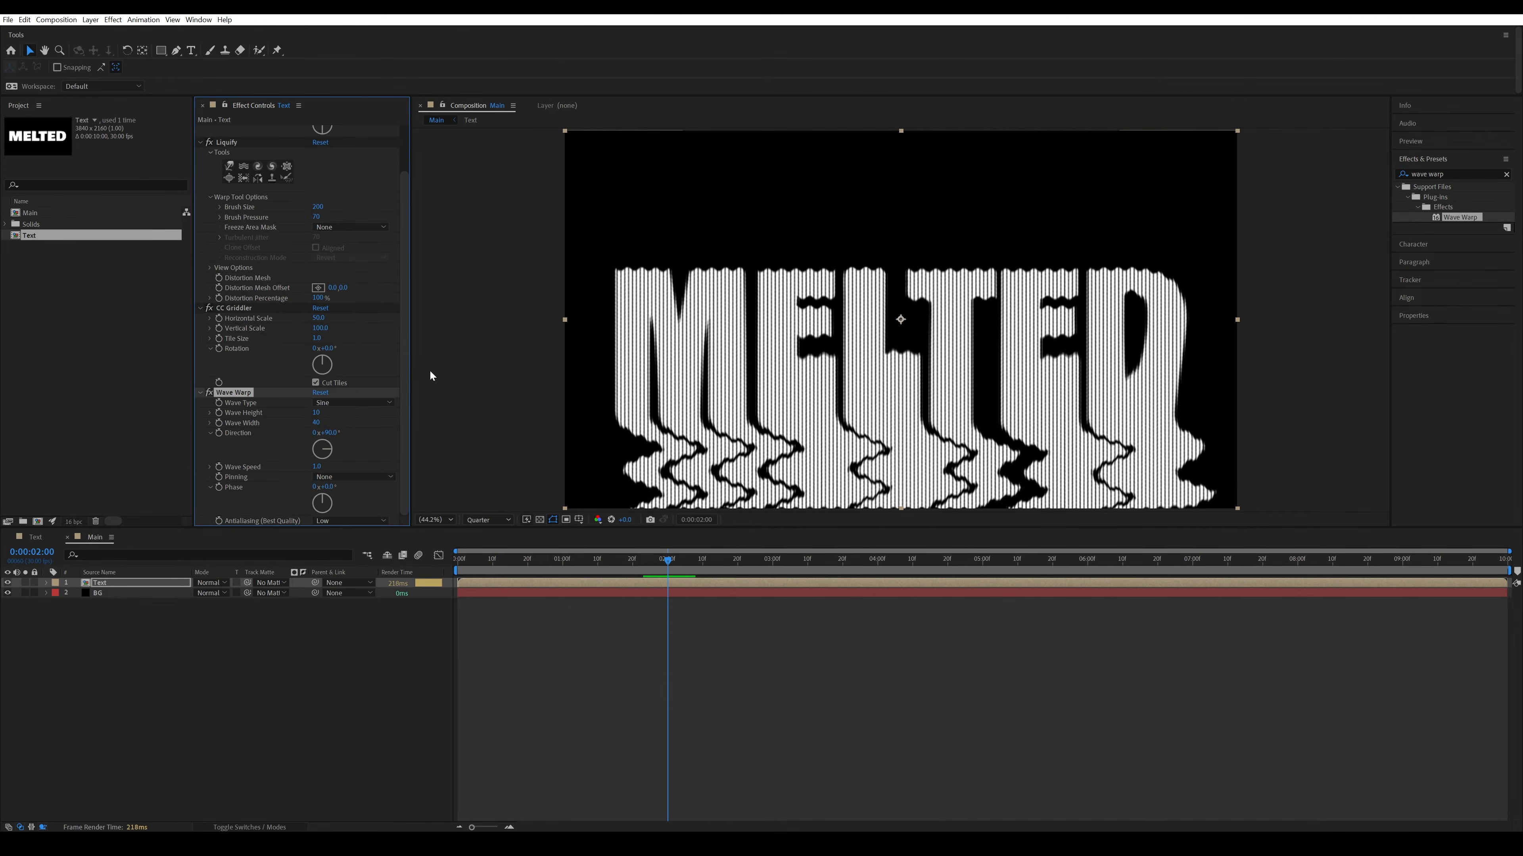
Set Wave Warp's wave height to 3, wave width to 100, direction to 0° and wave speed to 0.5.
click(317, 413)
text(3)
key(Return)
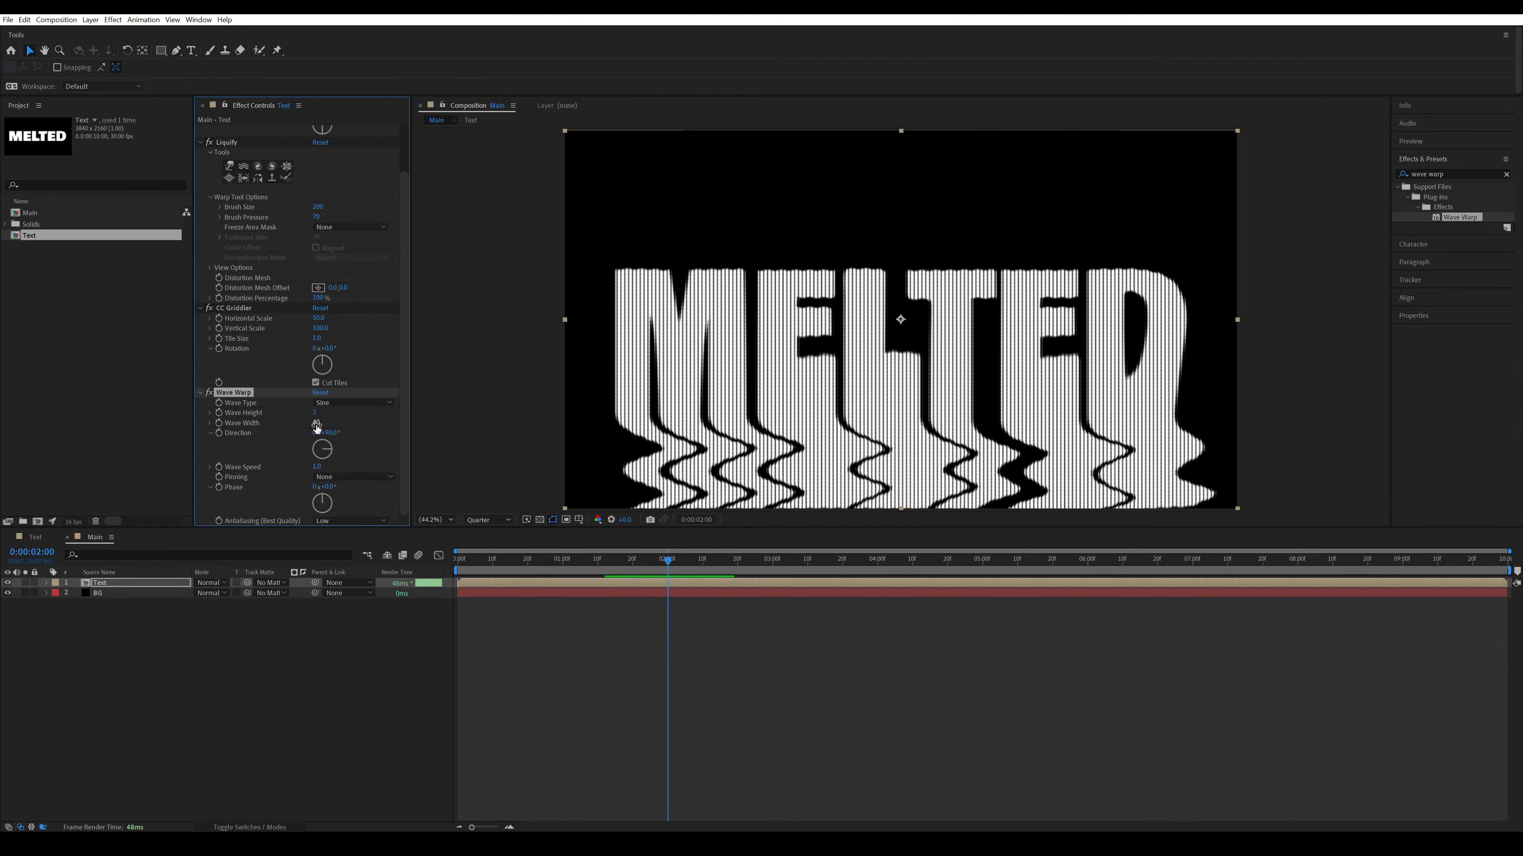
click(317, 424)
text(100)
key(Return)
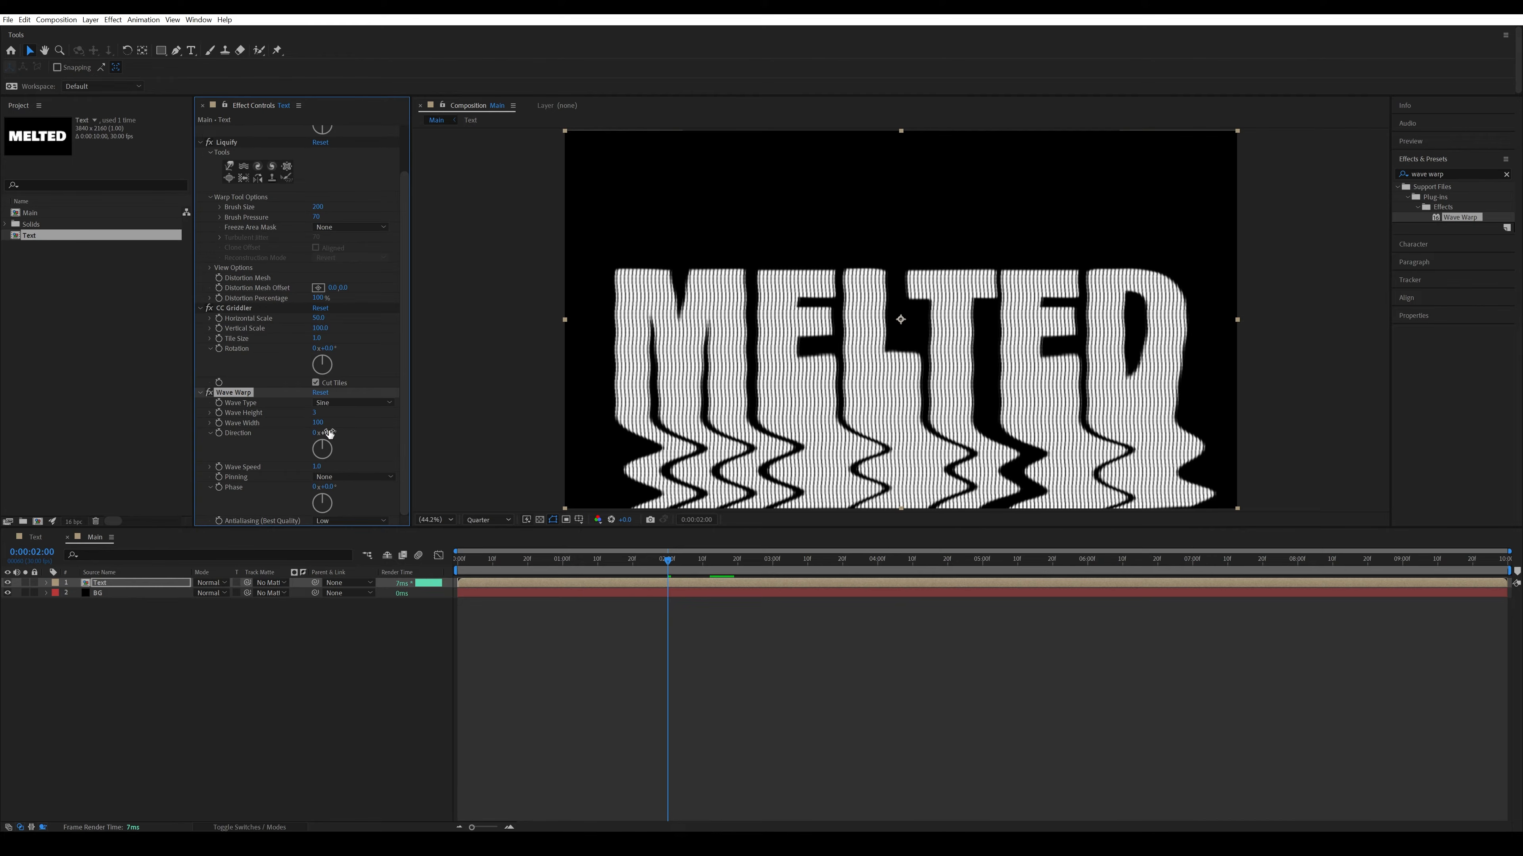
click(318, 467)
text(0.5)
key(Return)
Preview the melting text animation from the start of the Main composition.
drag(490, 561, 457, 563)
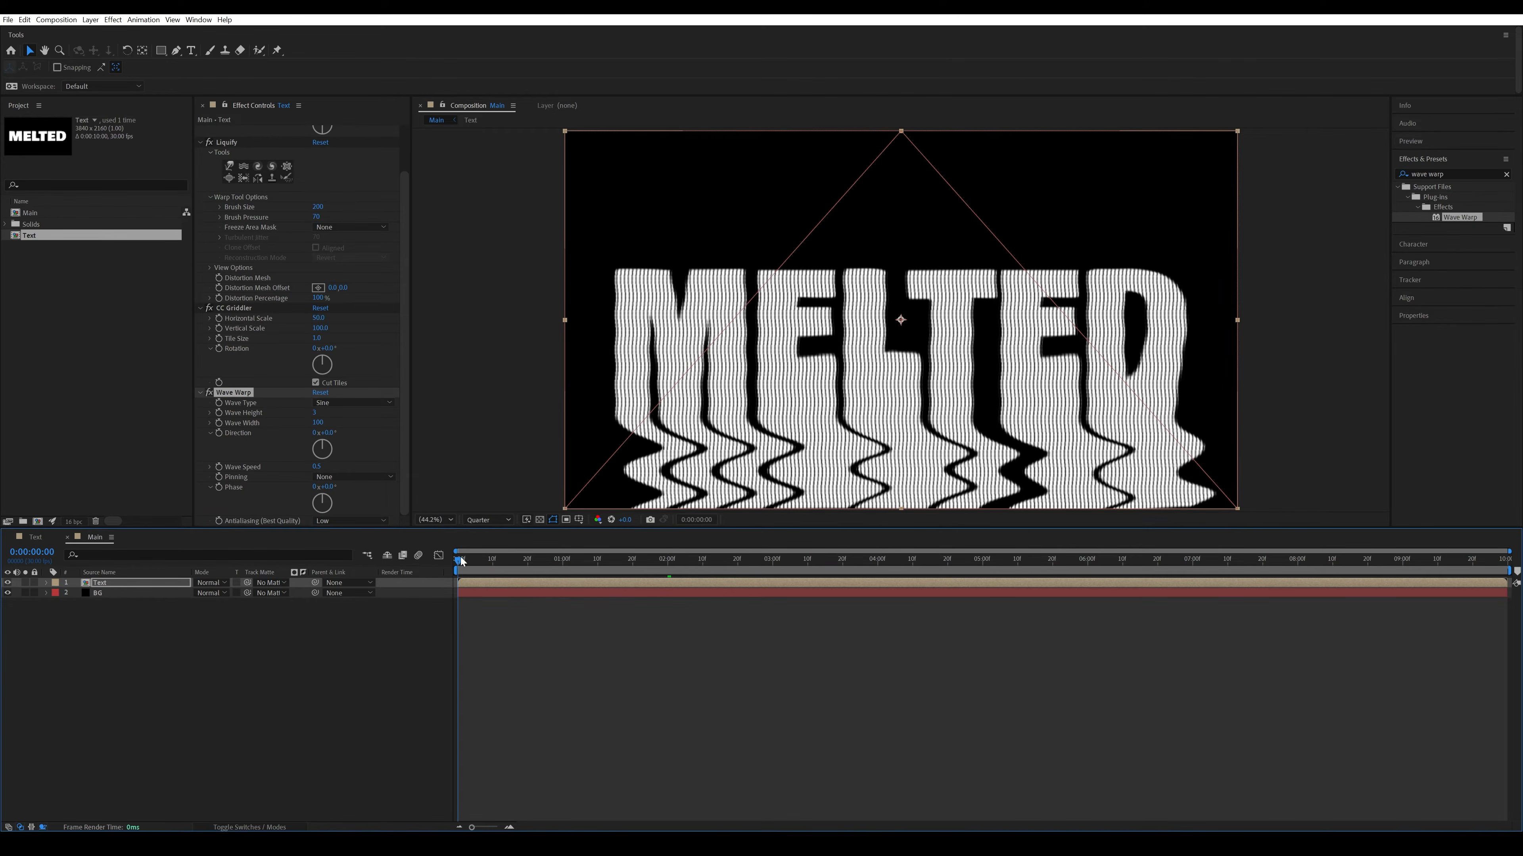
key(space)
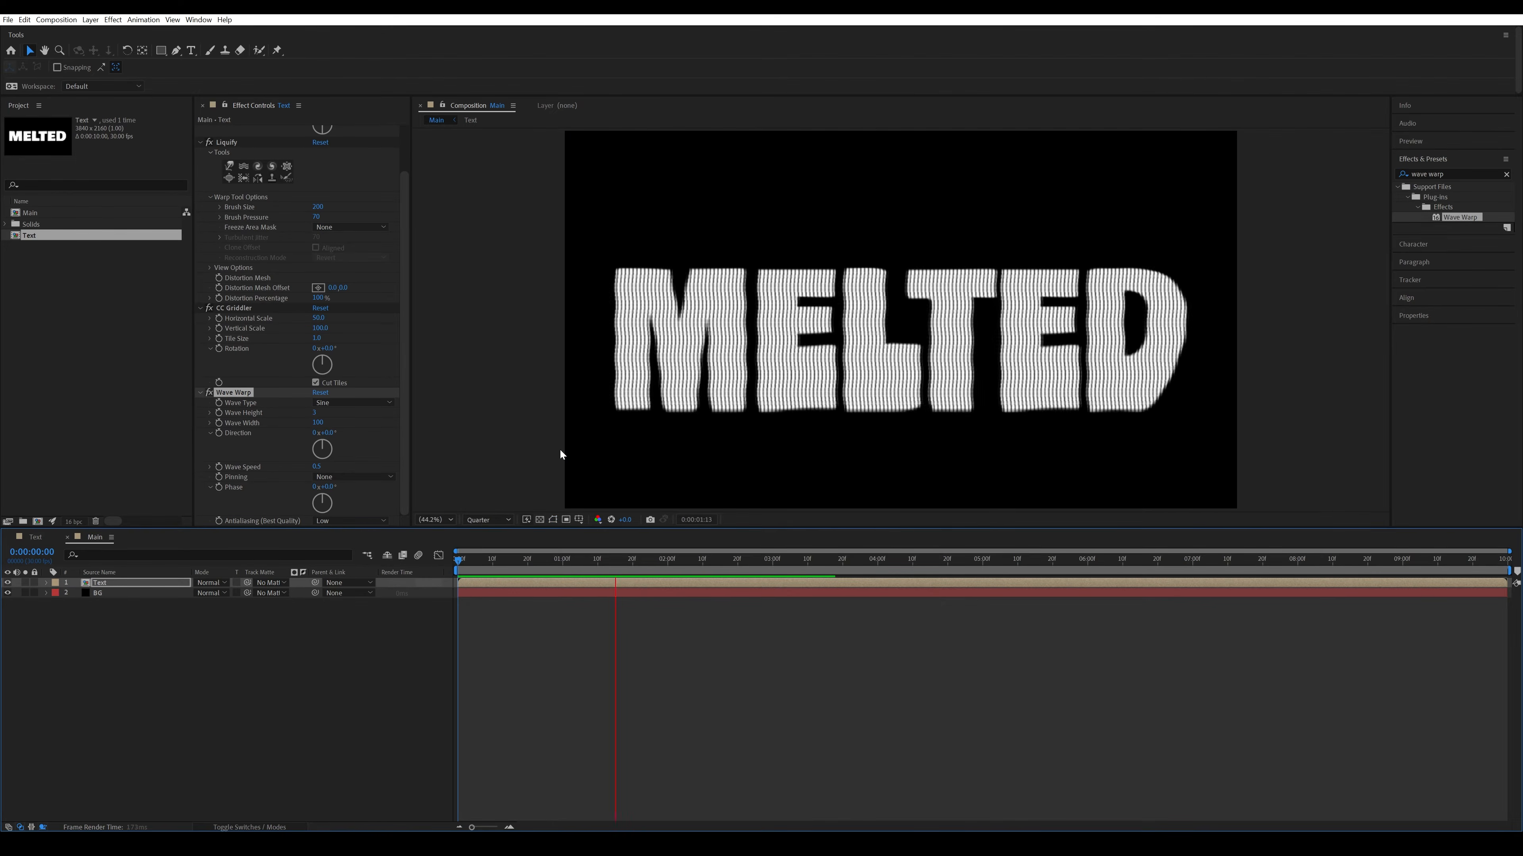
key(space)
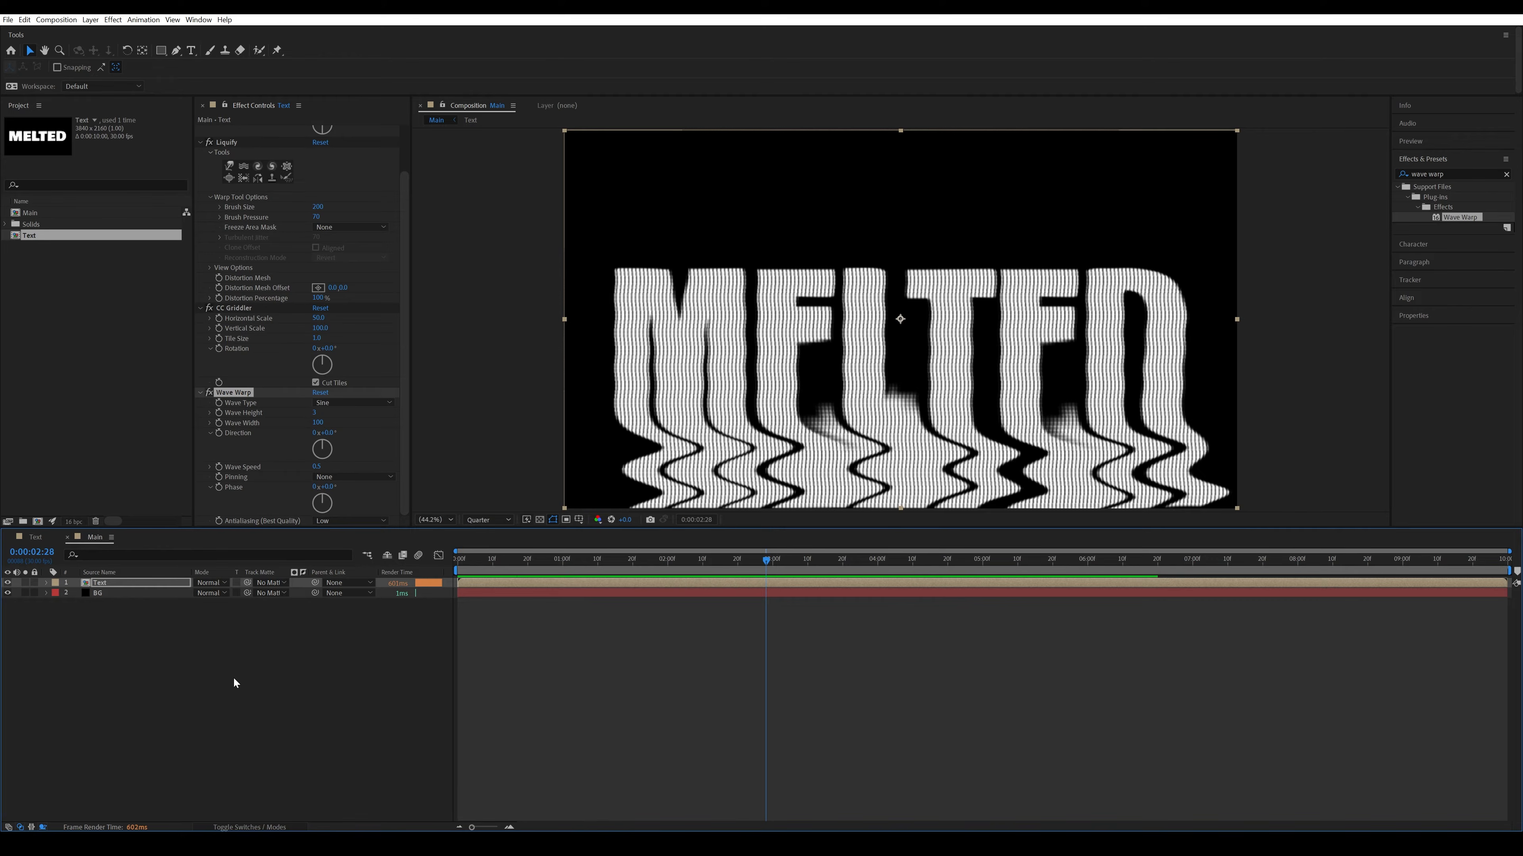
Create an adjustment layer above the Text layer and name it Chromatic Glow.
right_click(252, 657)
mouse_move(293, 668)
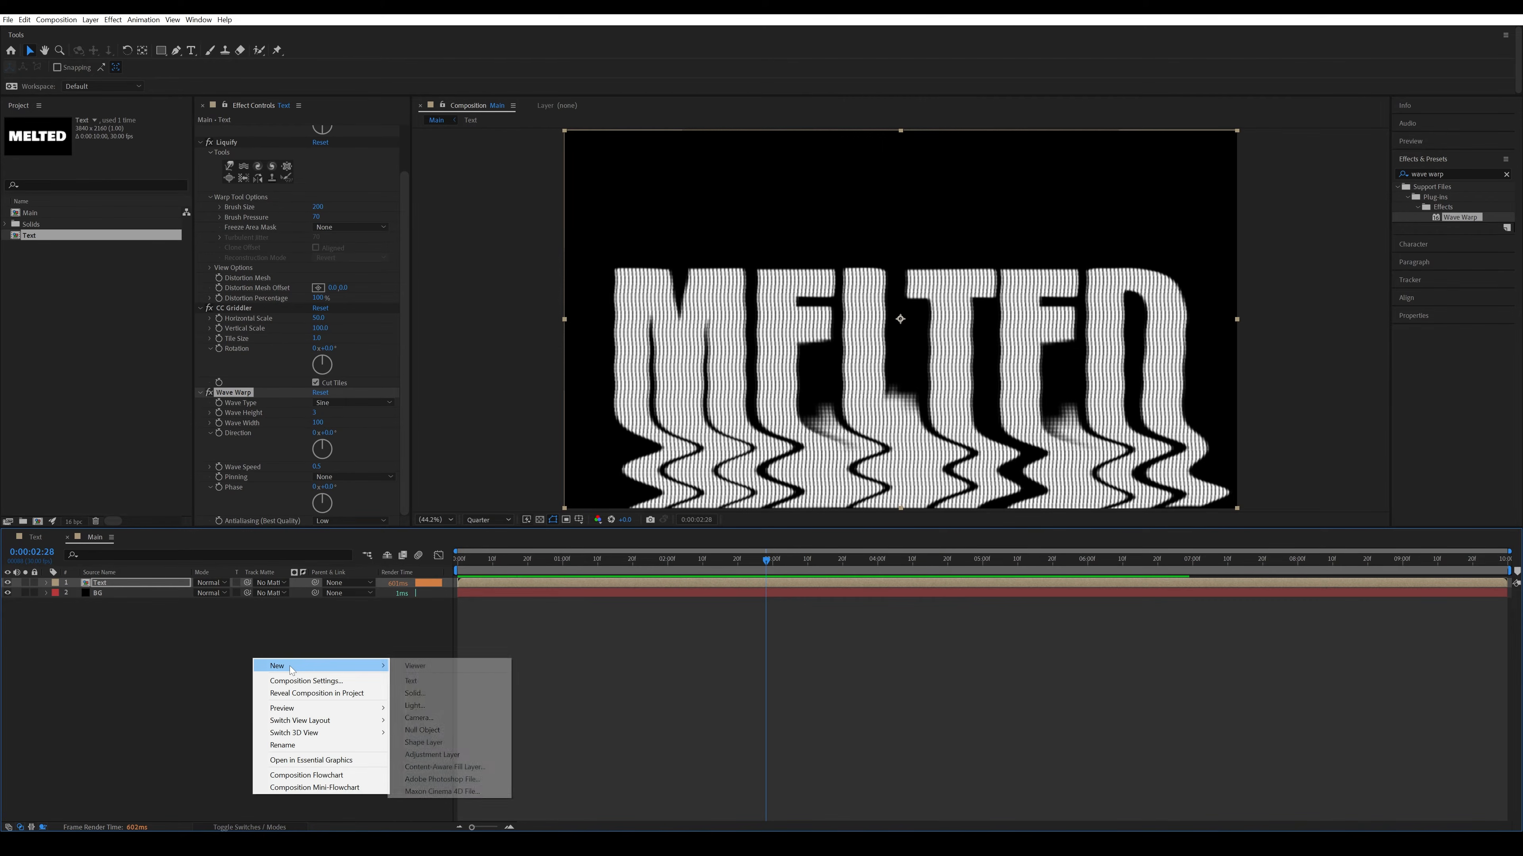
click(432, 755)
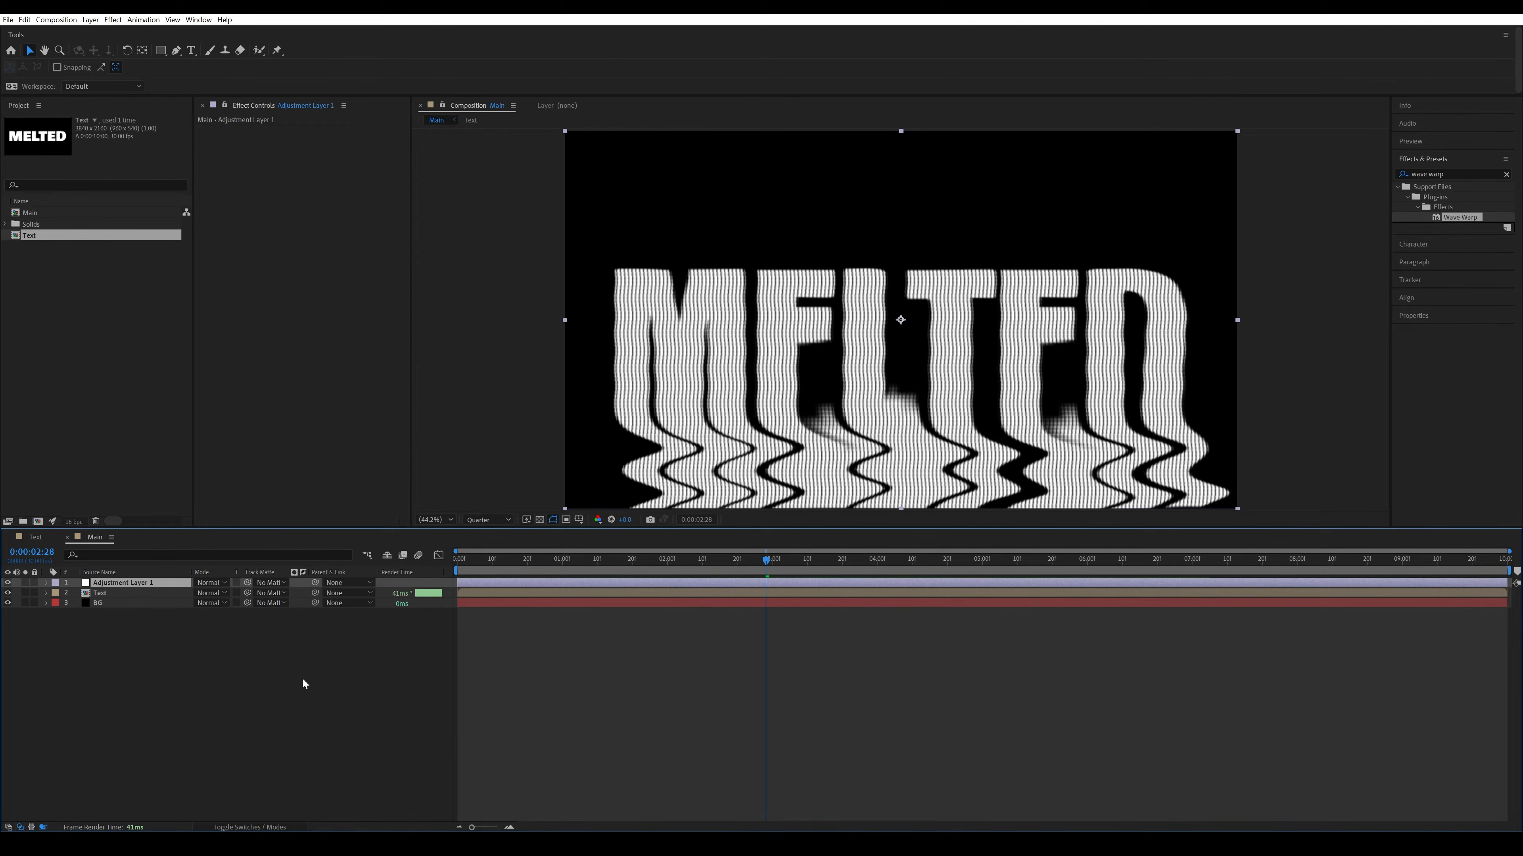
key(Return)
text(Chro)
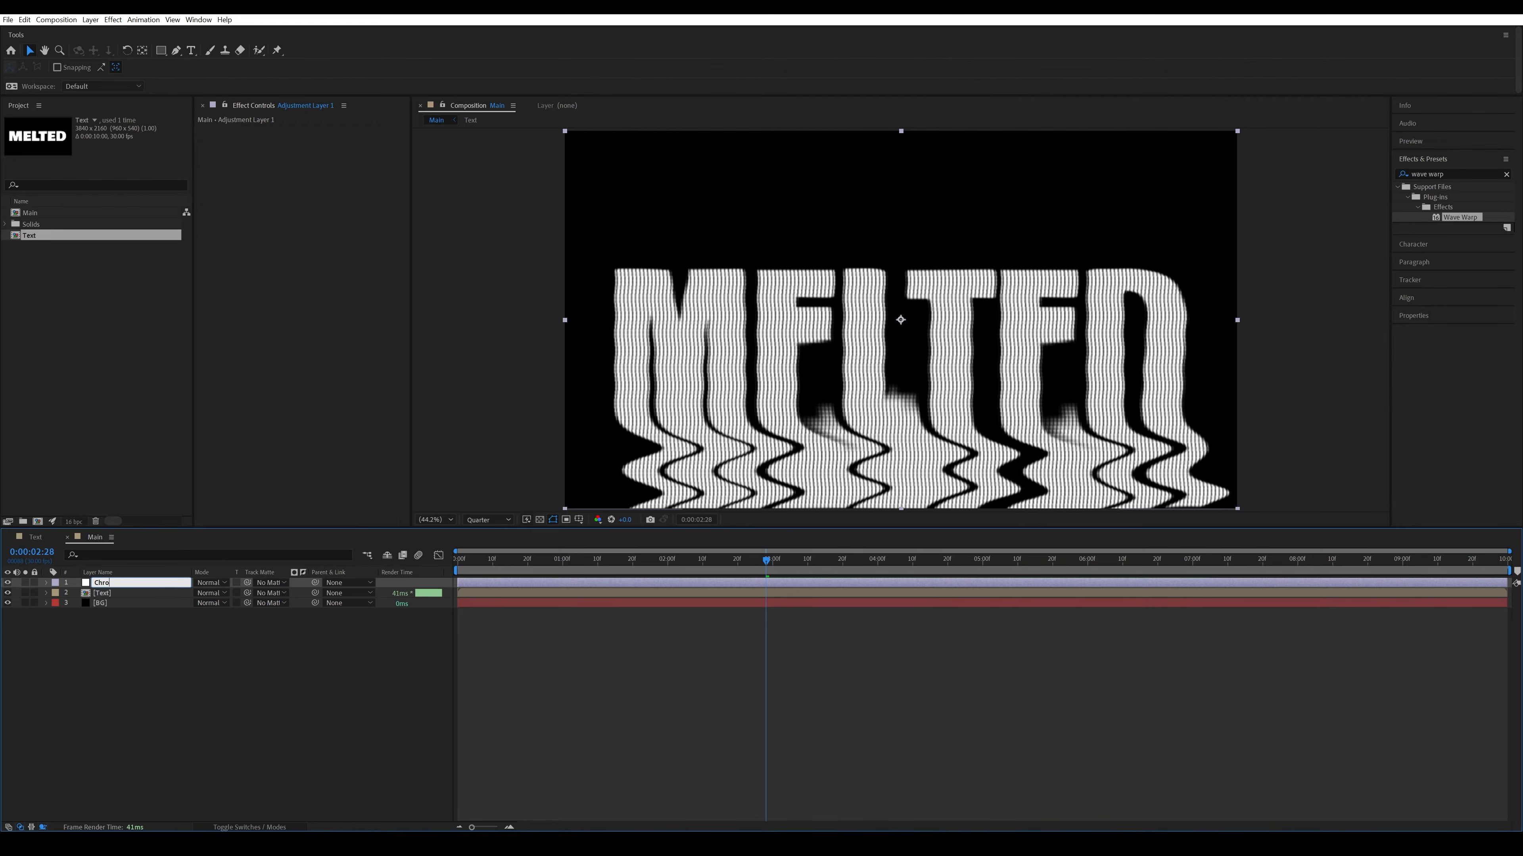
text(matic Glow)
key(Return)
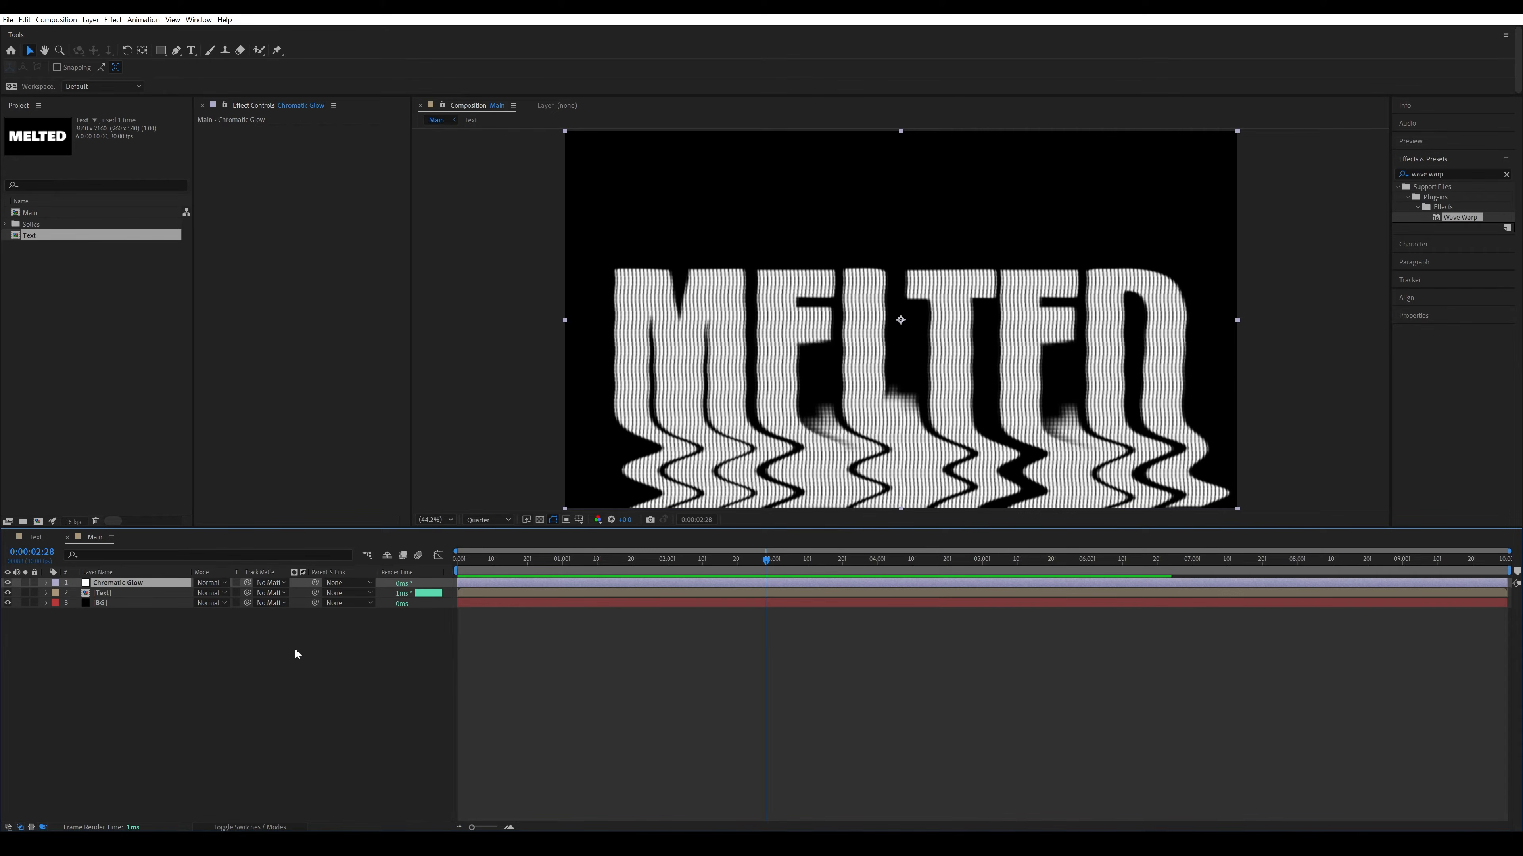
Apply the Quick Chromatic Aberration 3 effect to the Chromatic Glow layer.
click(1452, 174)
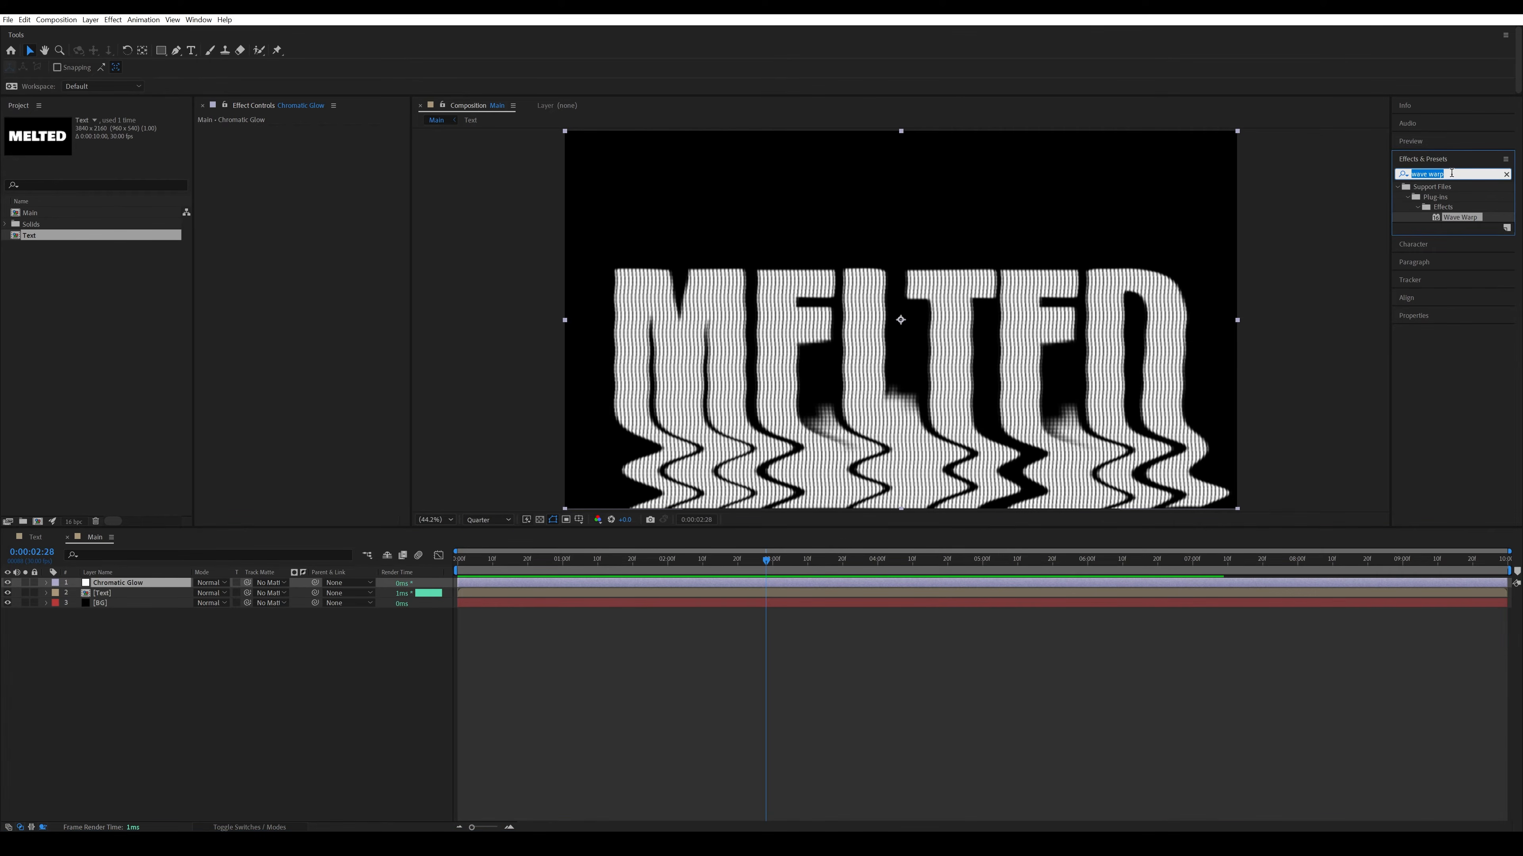
text(quick chr)
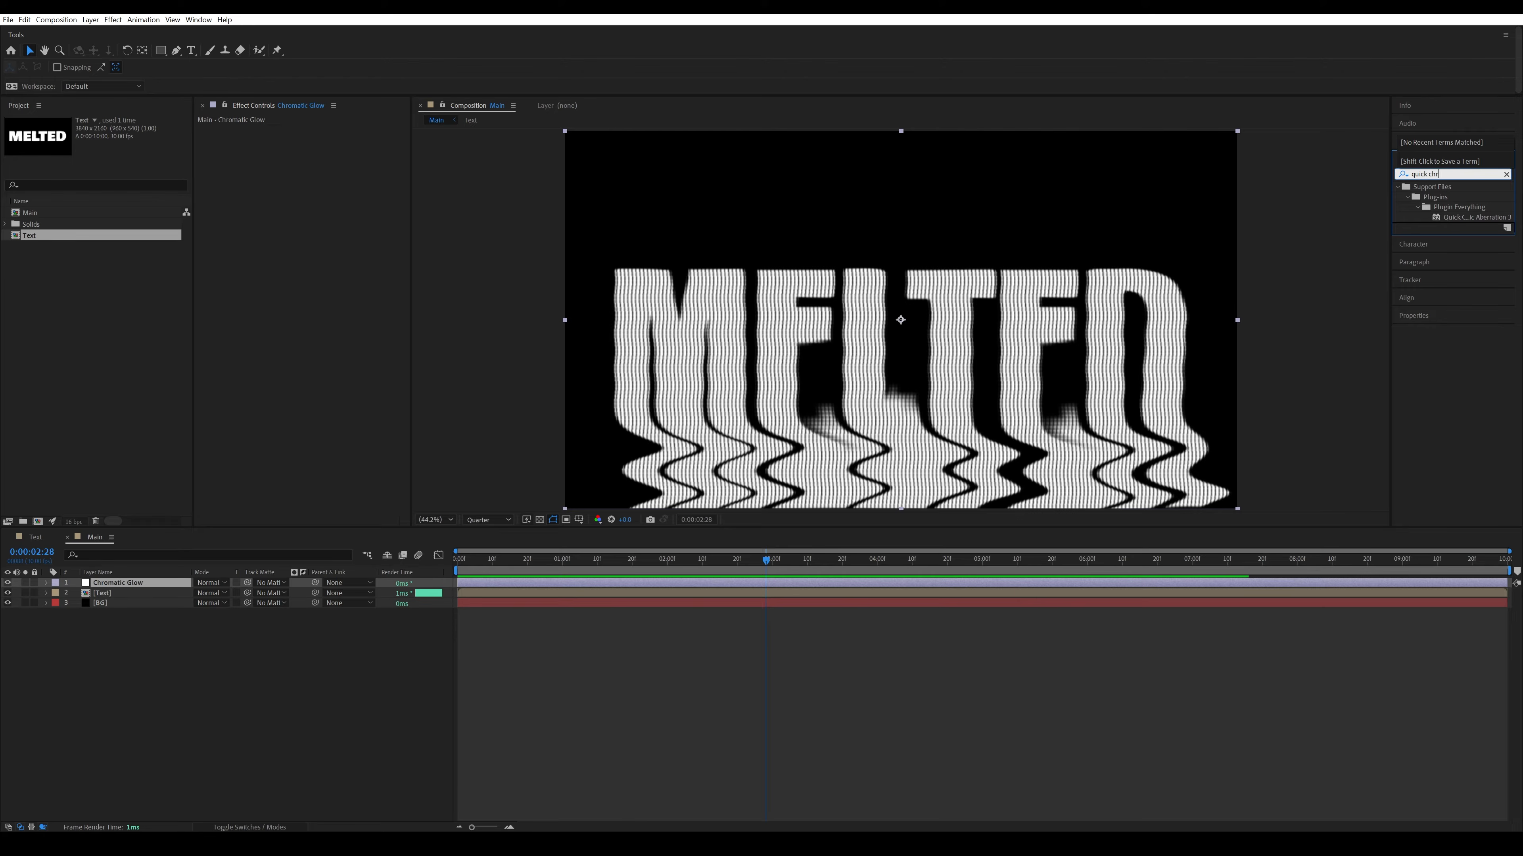
double_click(1482, 218)
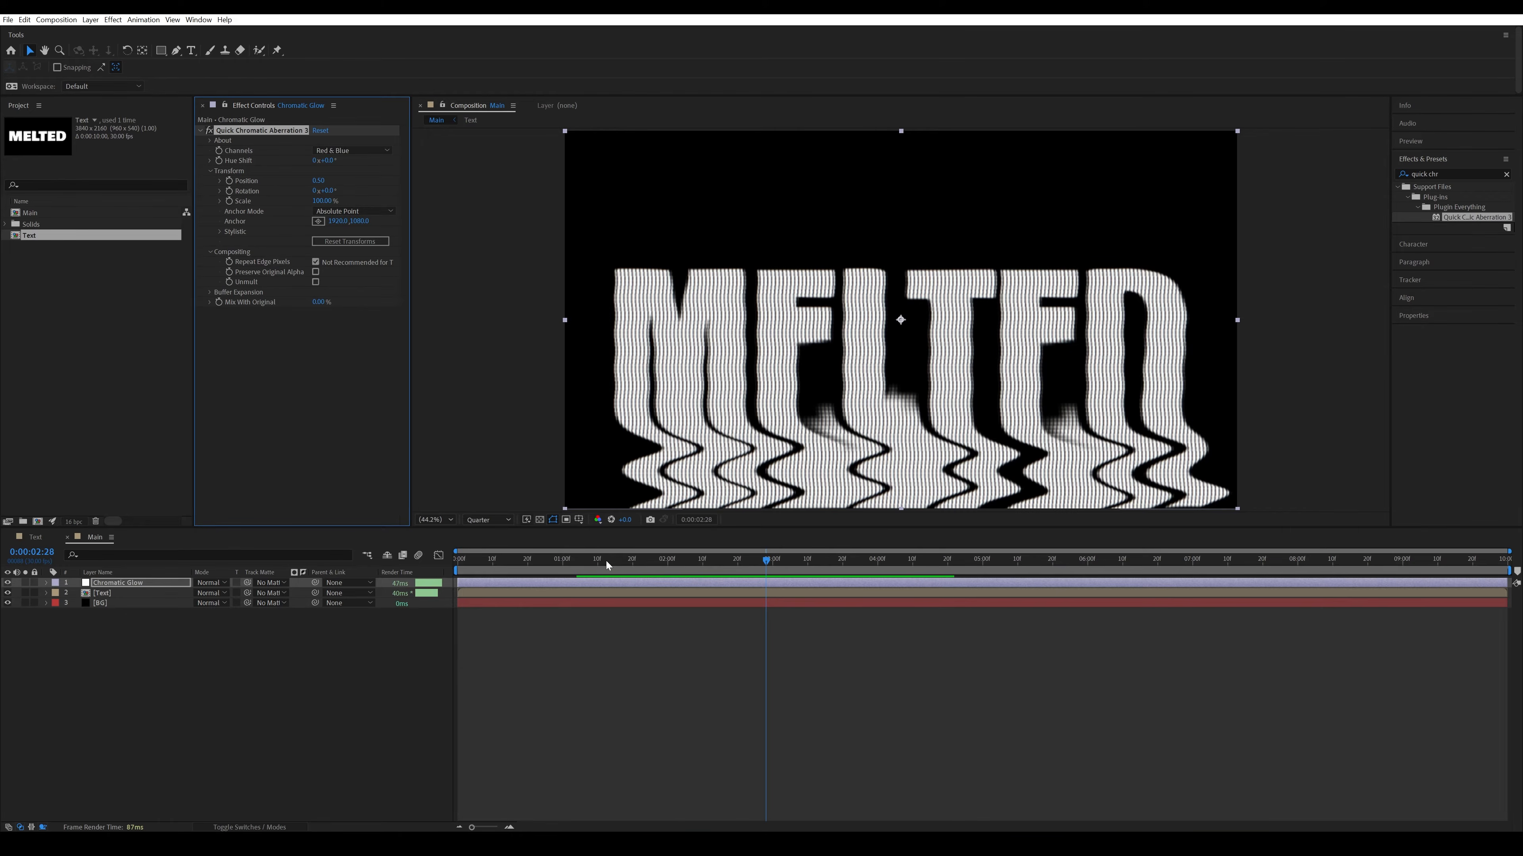
Keyframe the chromatic aberration's Position at 0:00:00:00 with a value of 10 and reveal its keyframes in the timeline.
drag(606, 560, 468, 568)
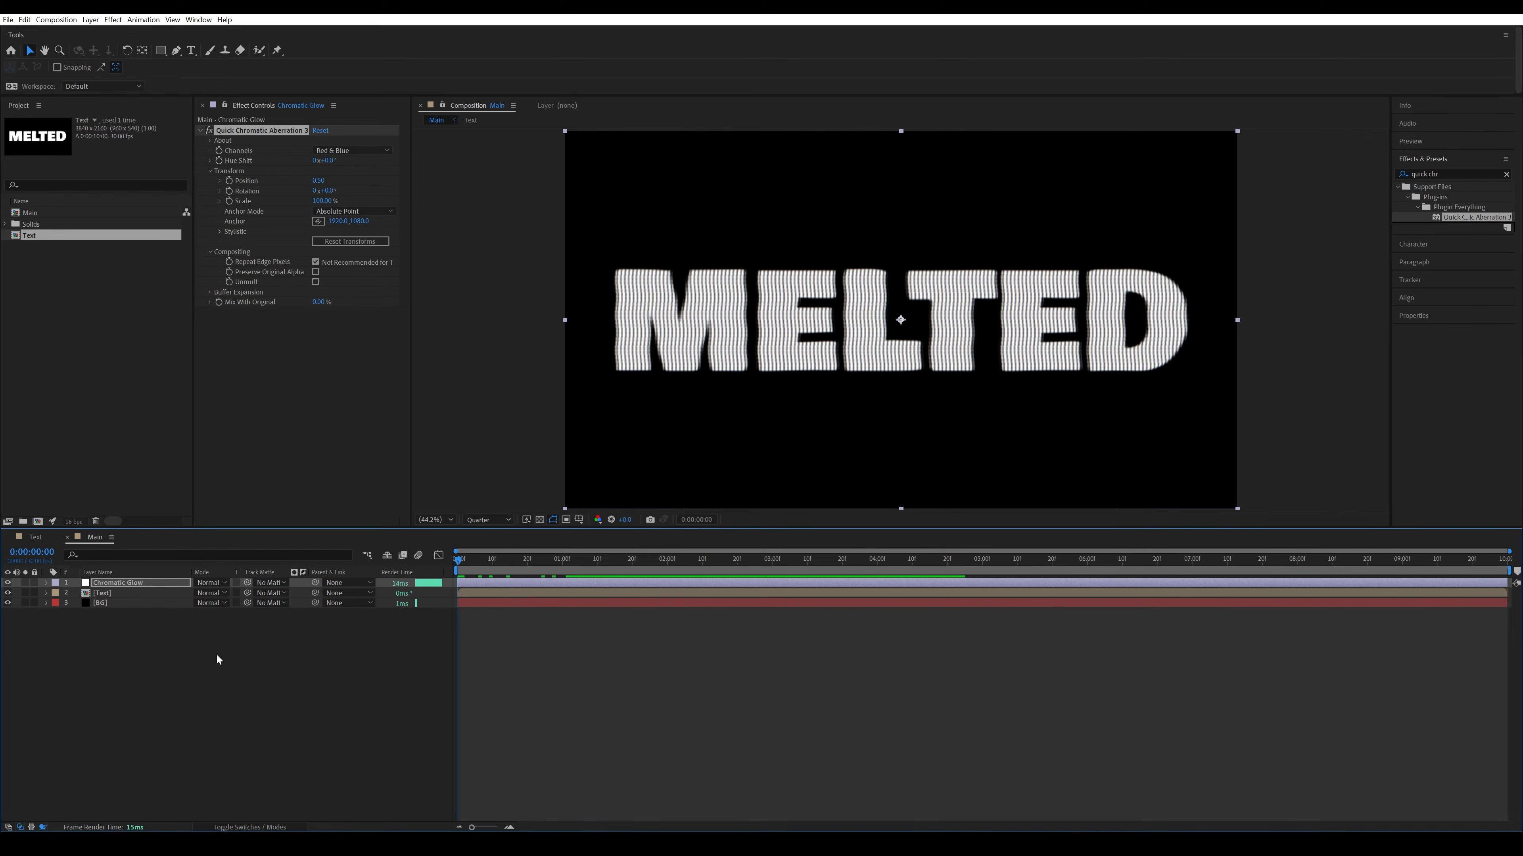
click(360, 441)
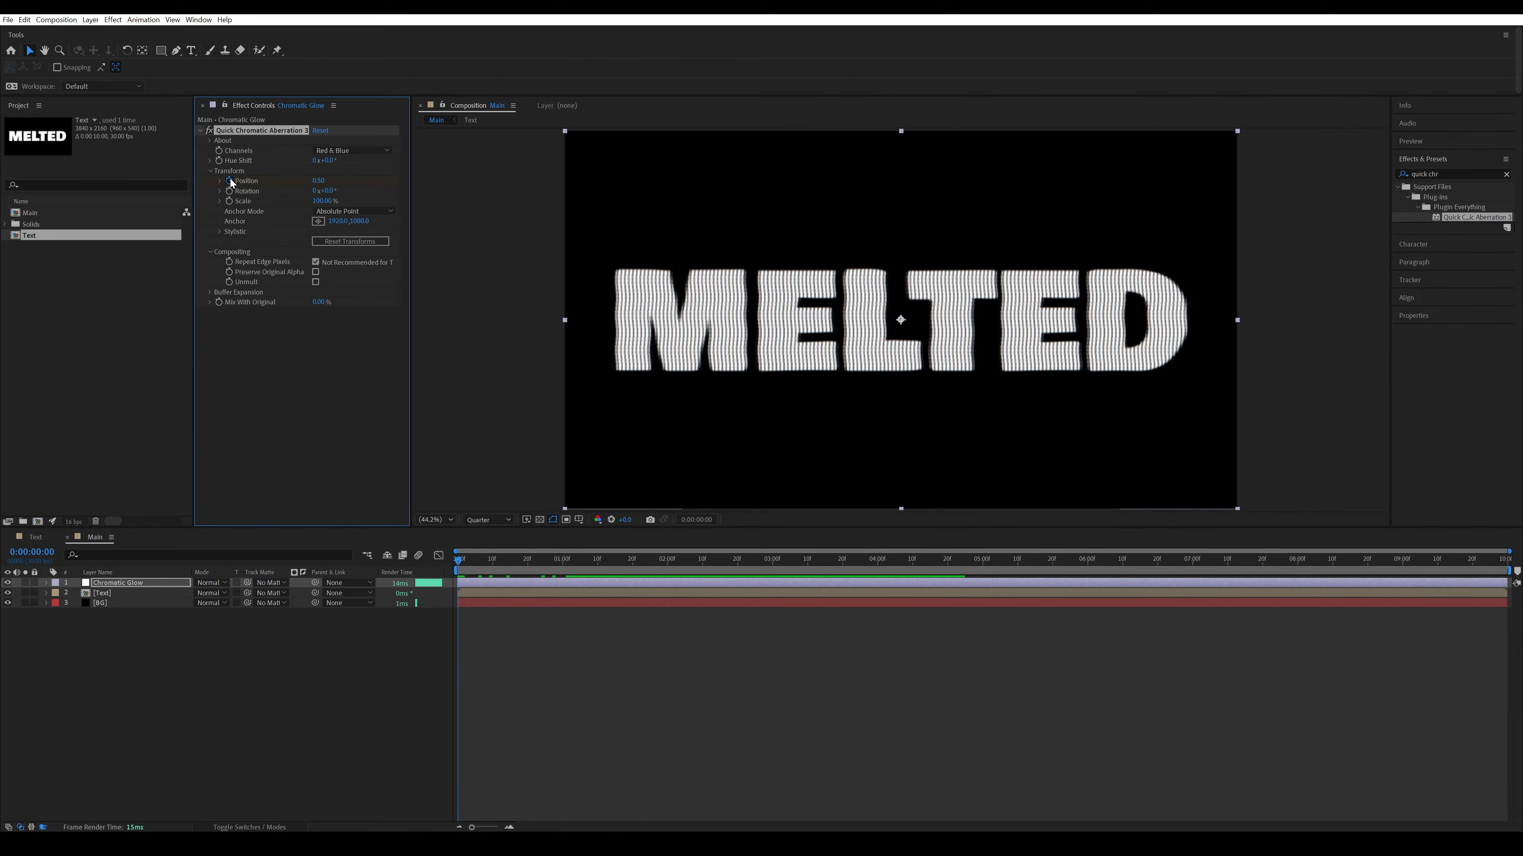
click(138, 585)
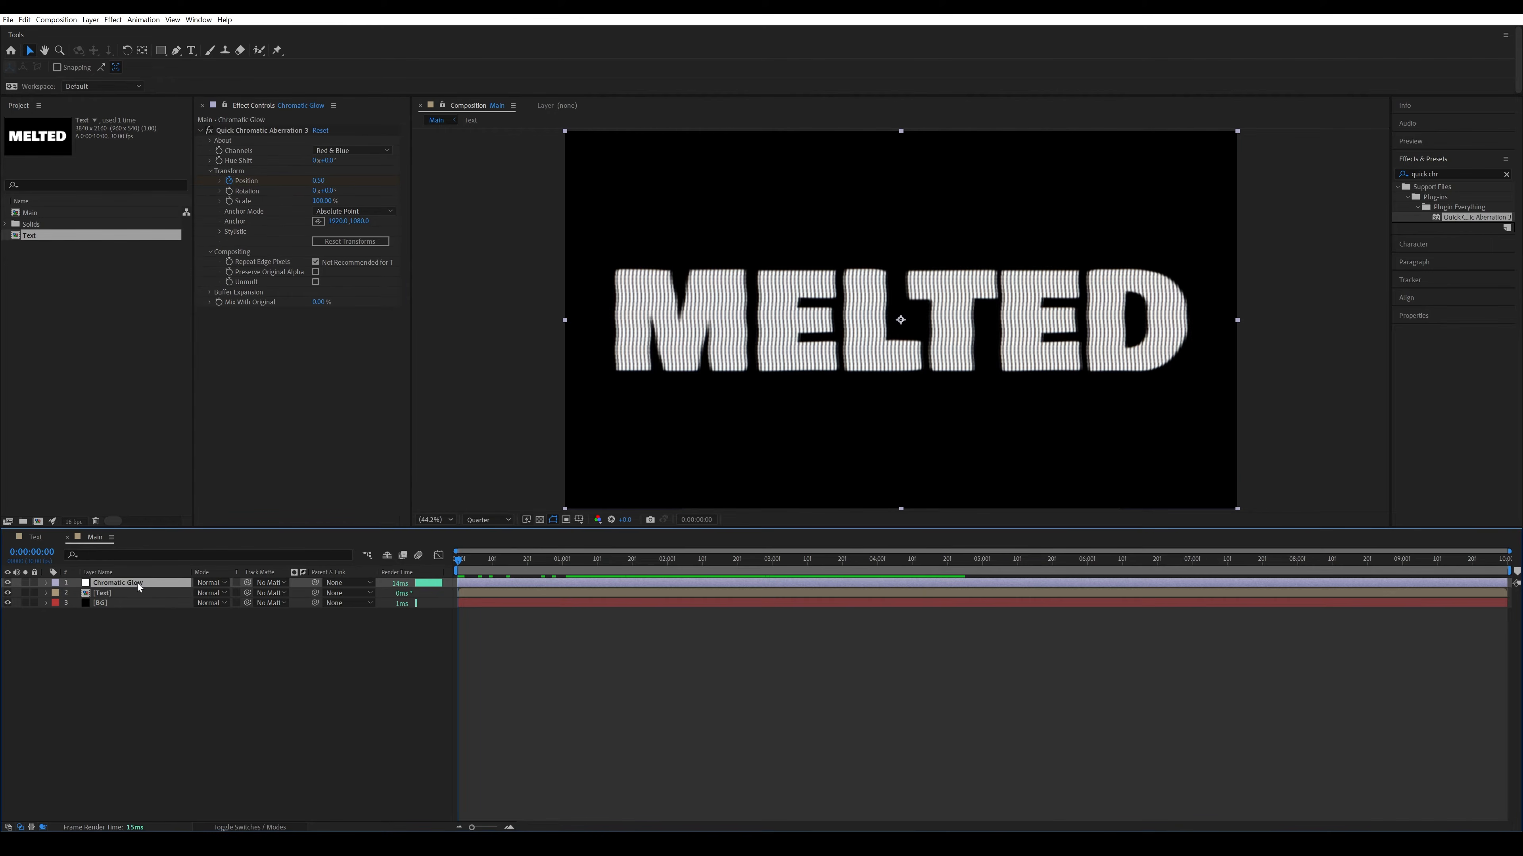
key(u)
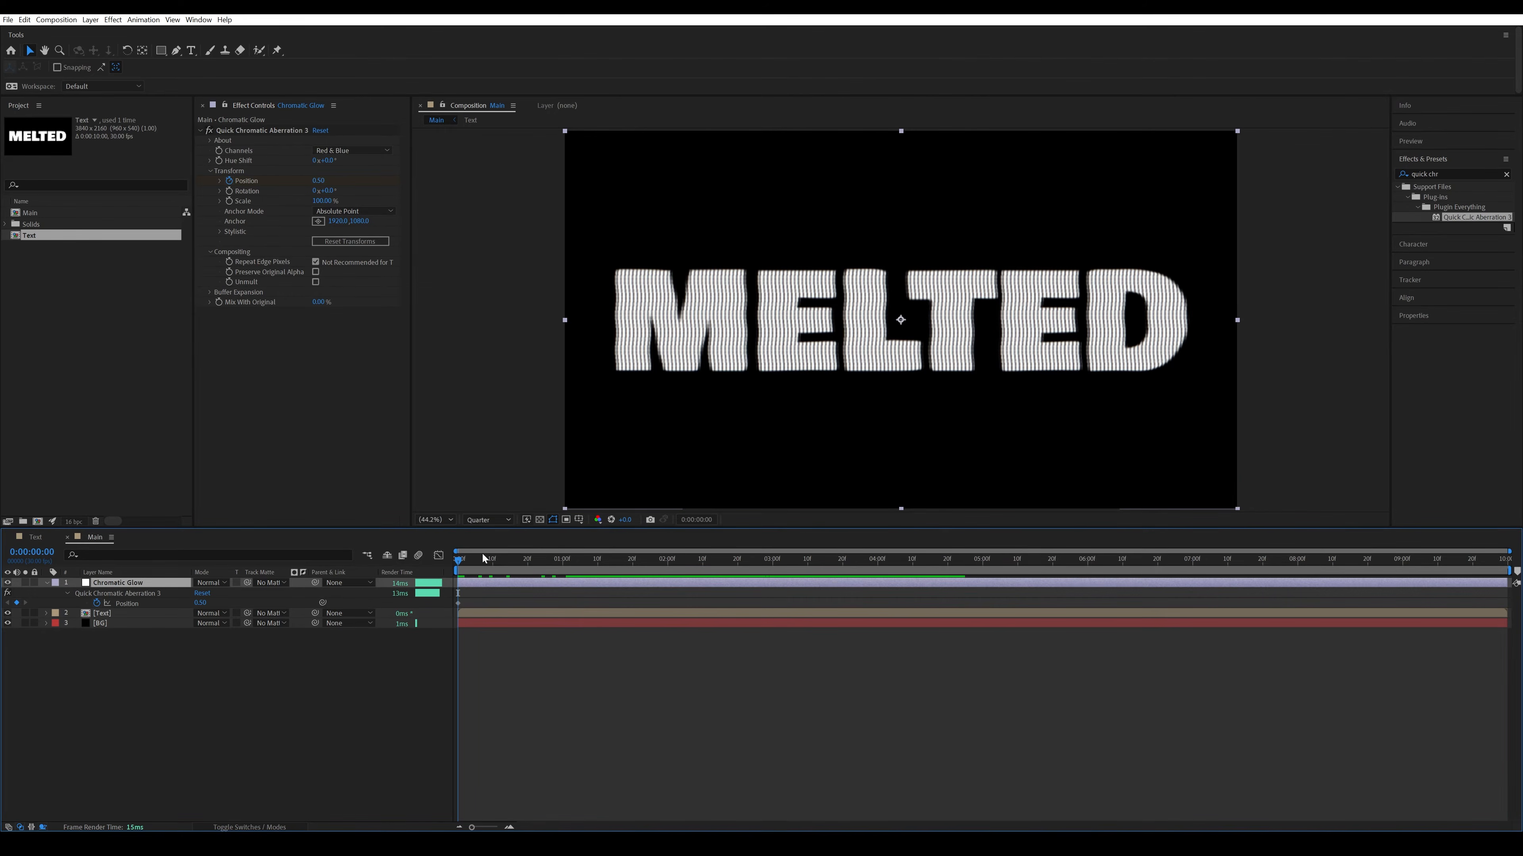
click(318, 180)
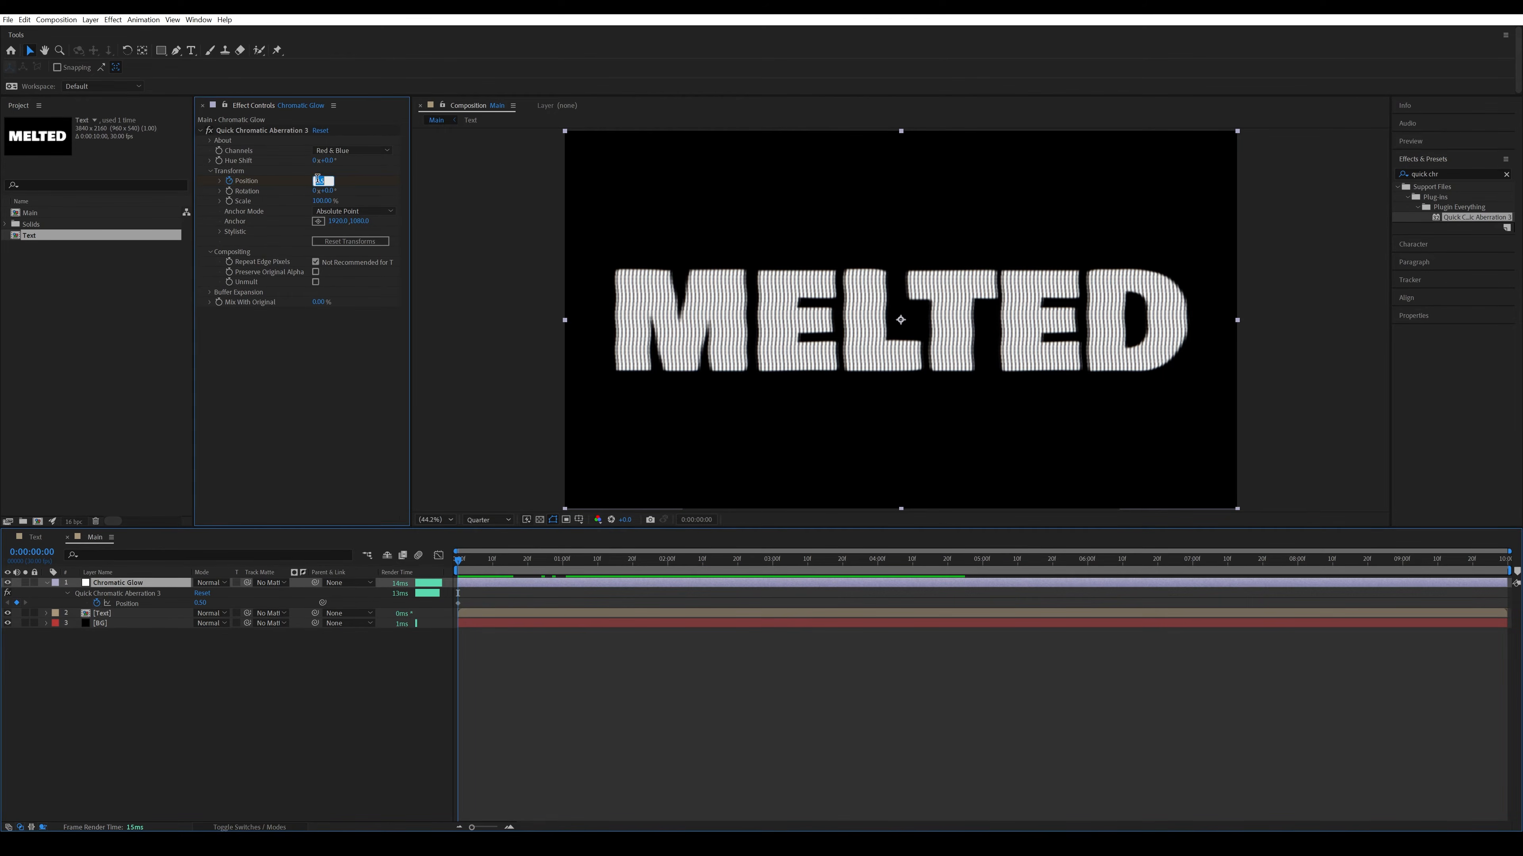
text(10)
key(Return)
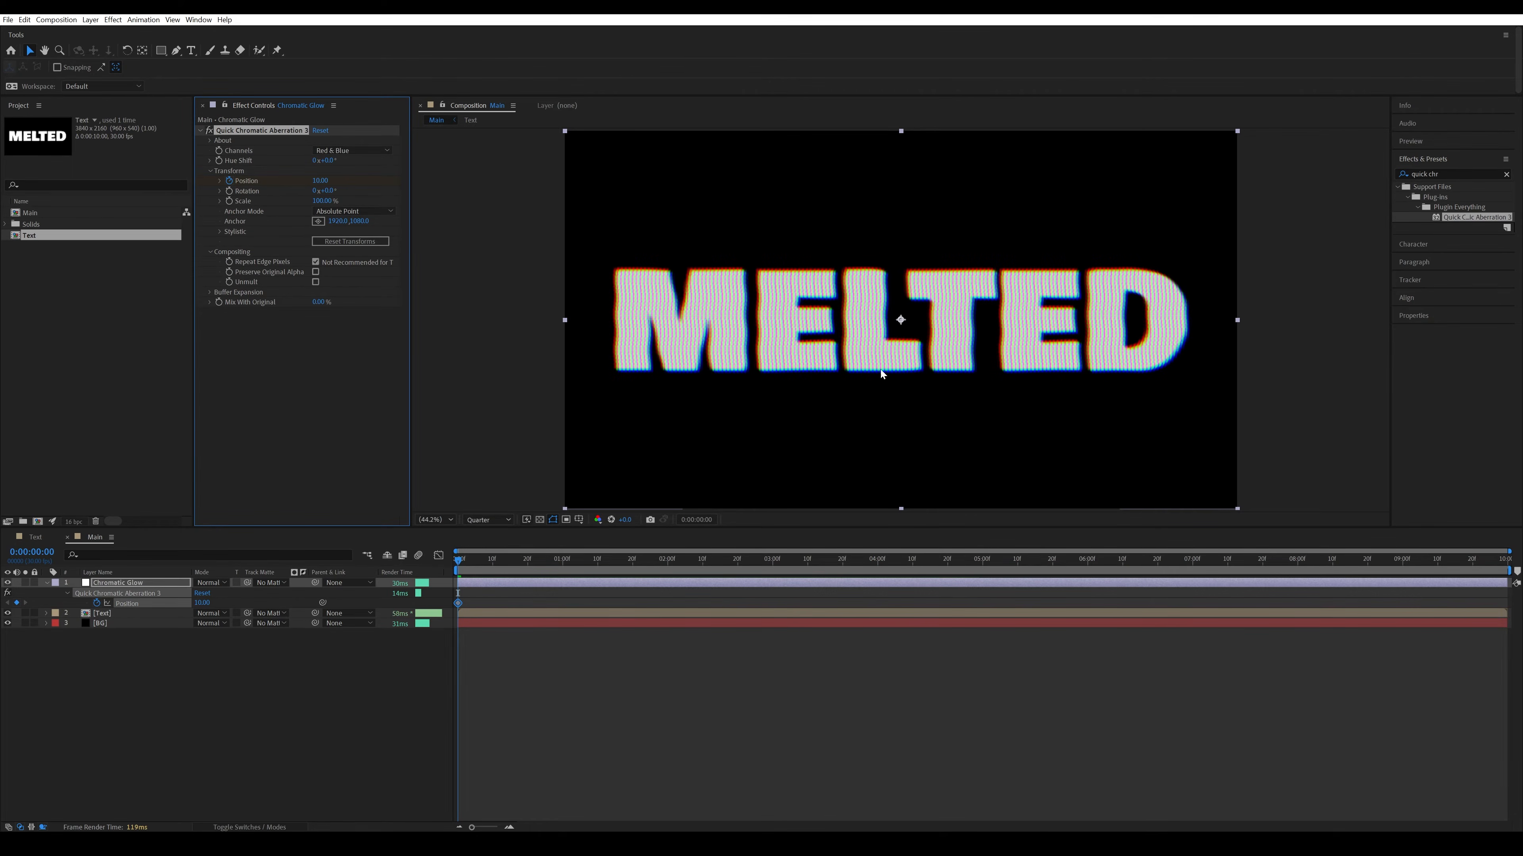
Keyframe the aberration's Position to 20 at 0:00:01:00 and back to 10 at 0:00:02:00.
click(563, 560)
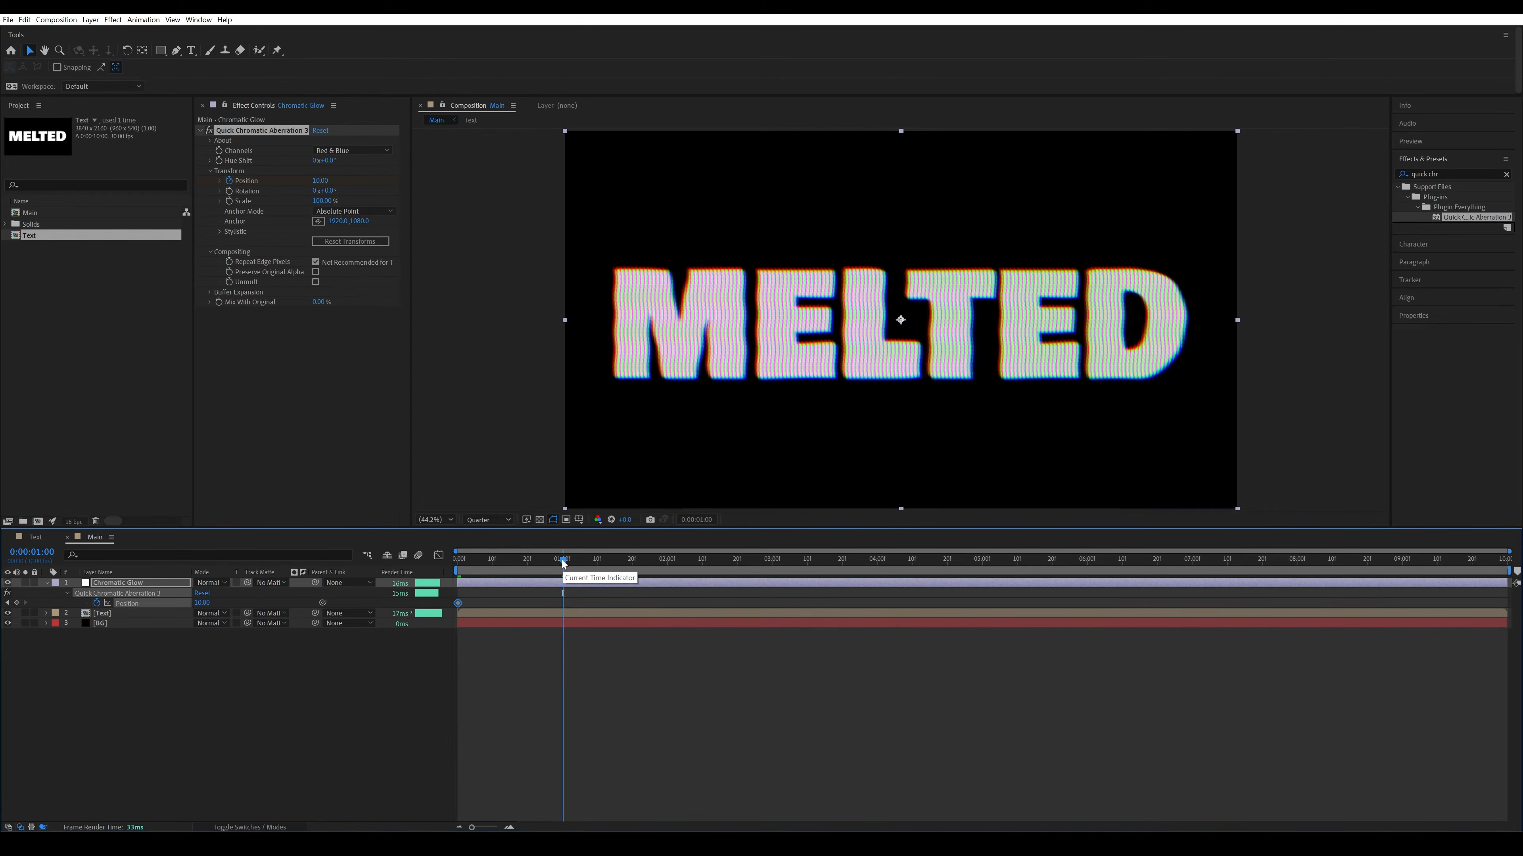
click(321, 181)
text(20)
key(Return)
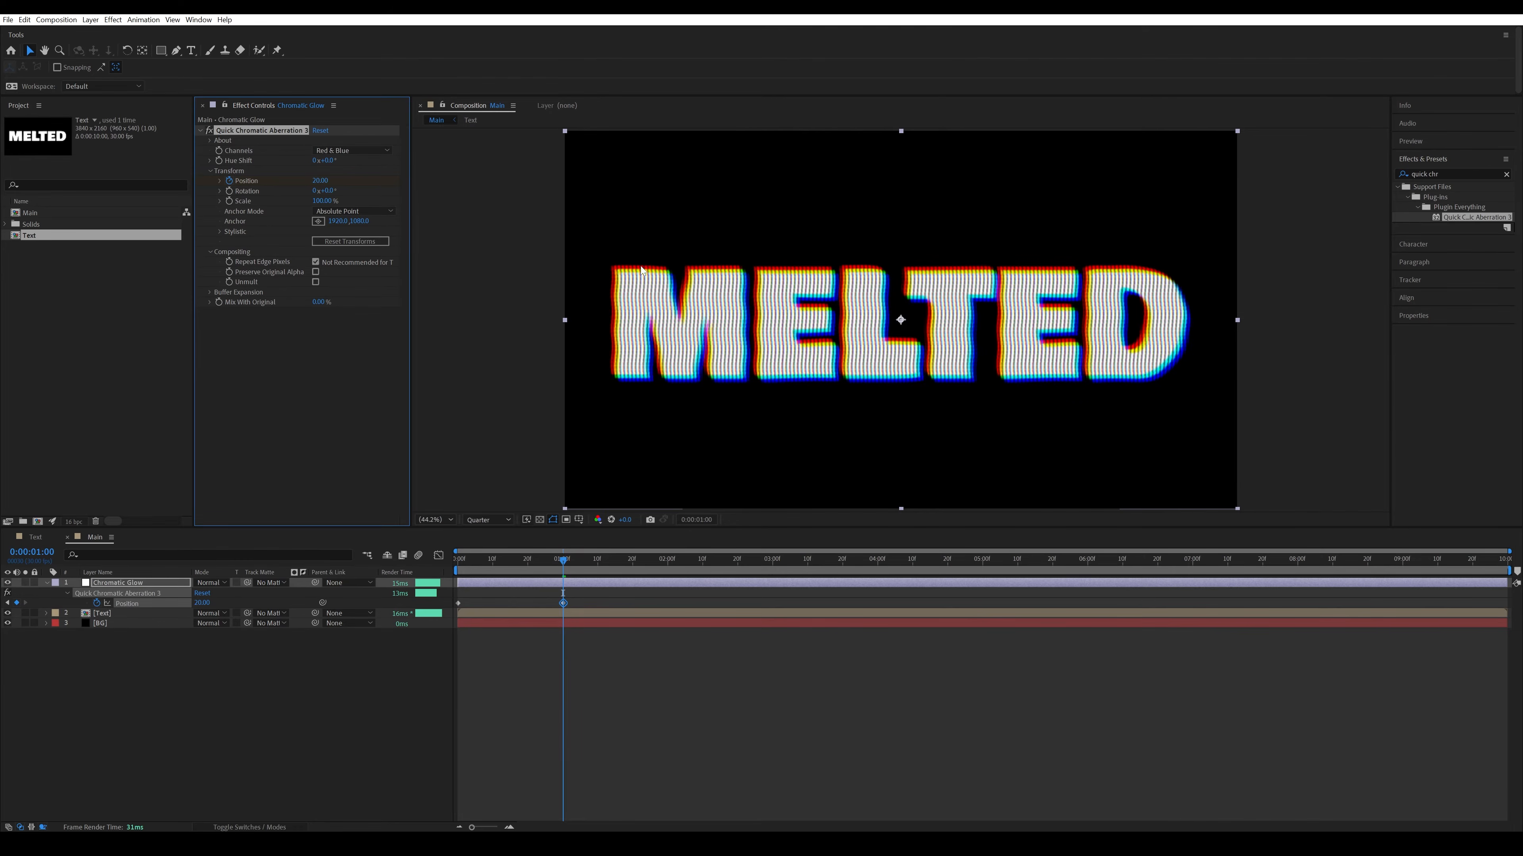
click(667, 561)
click(321, 180)
text(10)
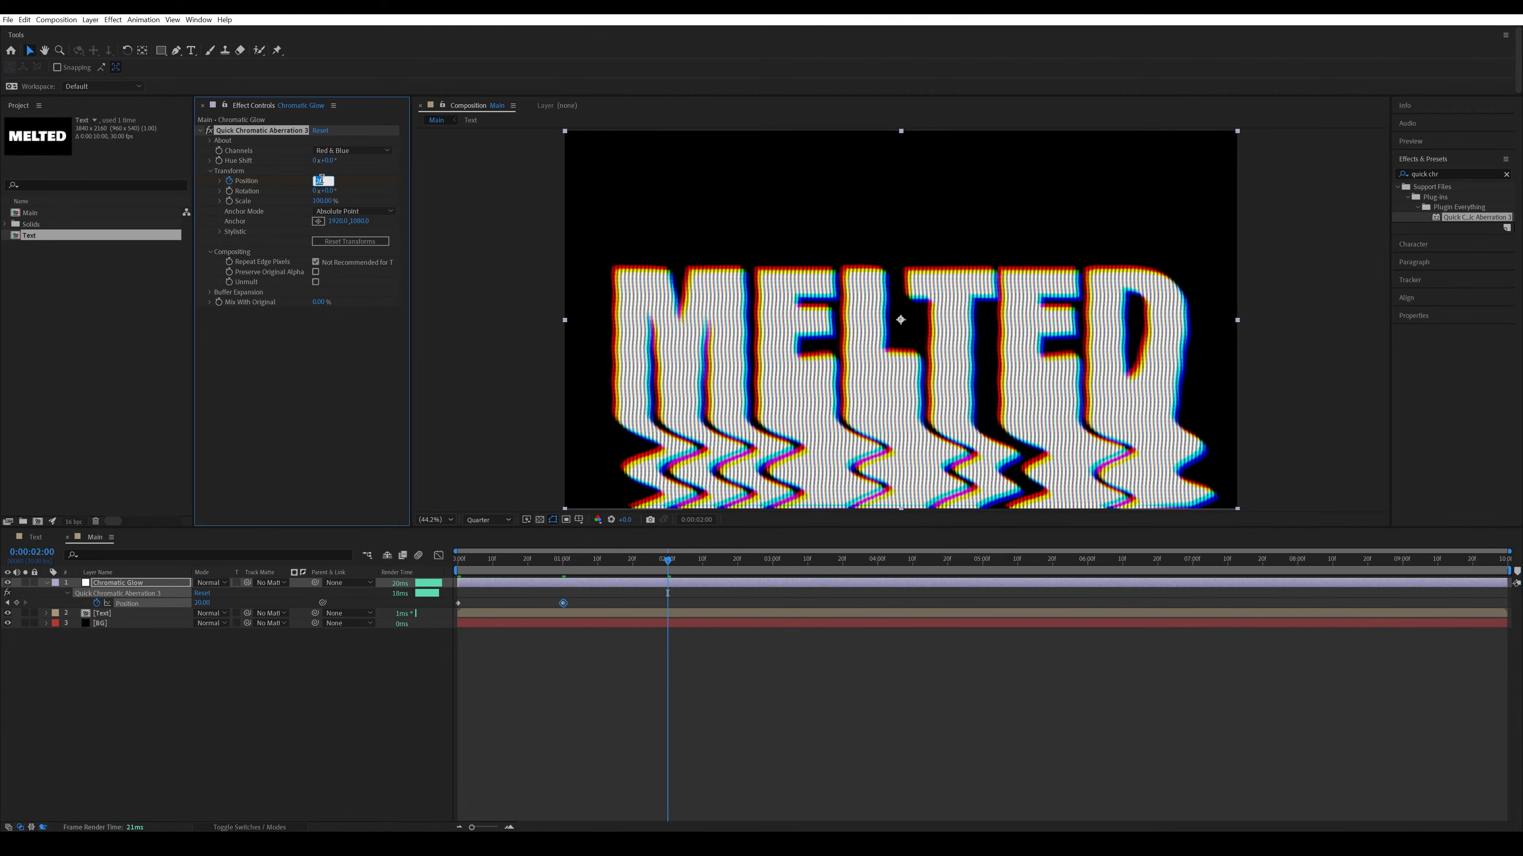
key(Return)
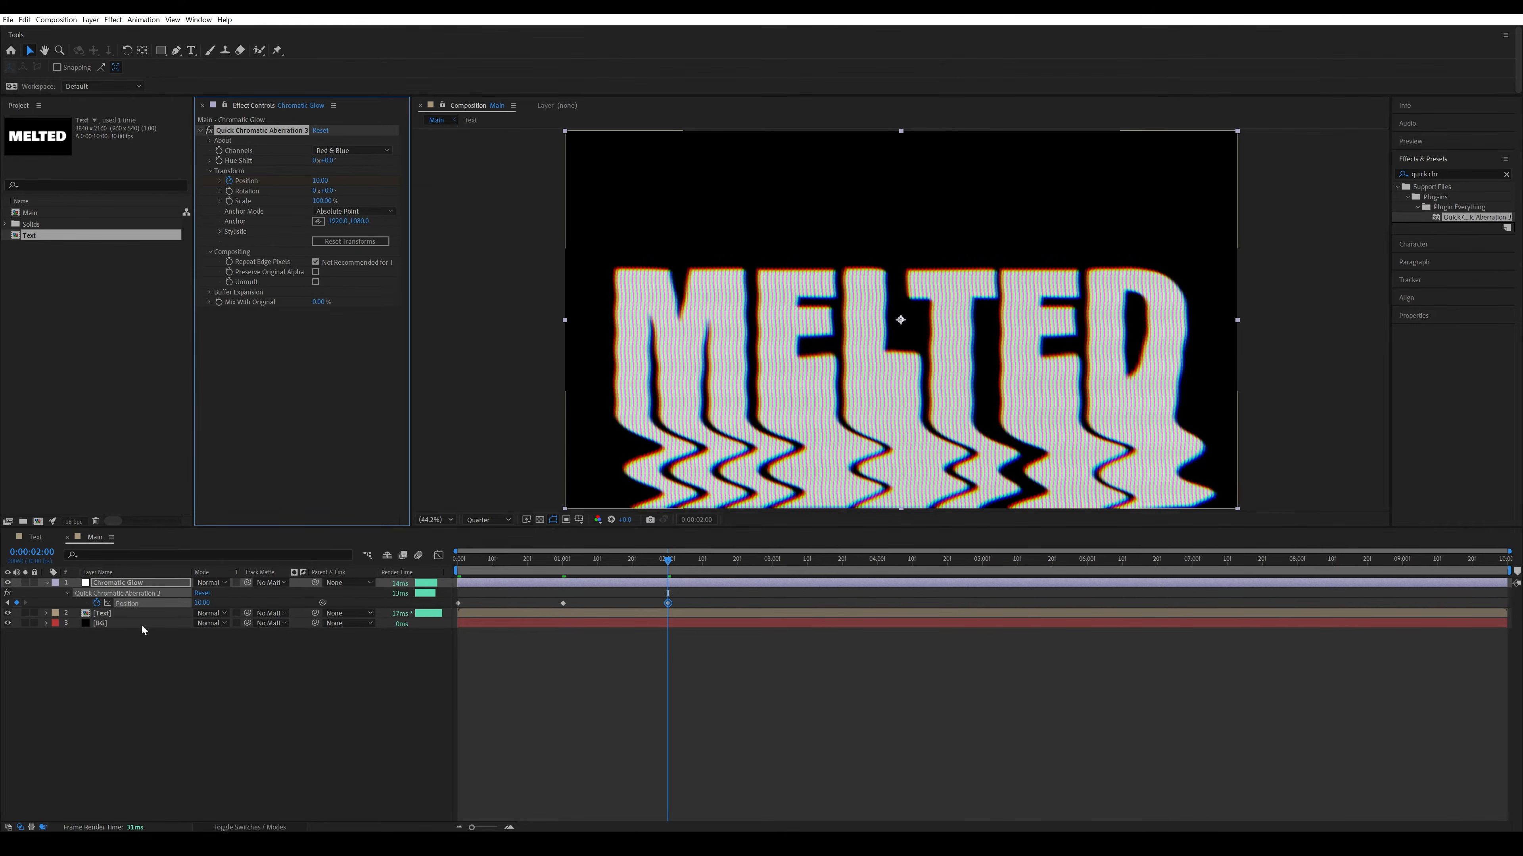
Add a loopOut() expression to the aberration's Position so its keyframes repeat.
alt+click(97, 603)
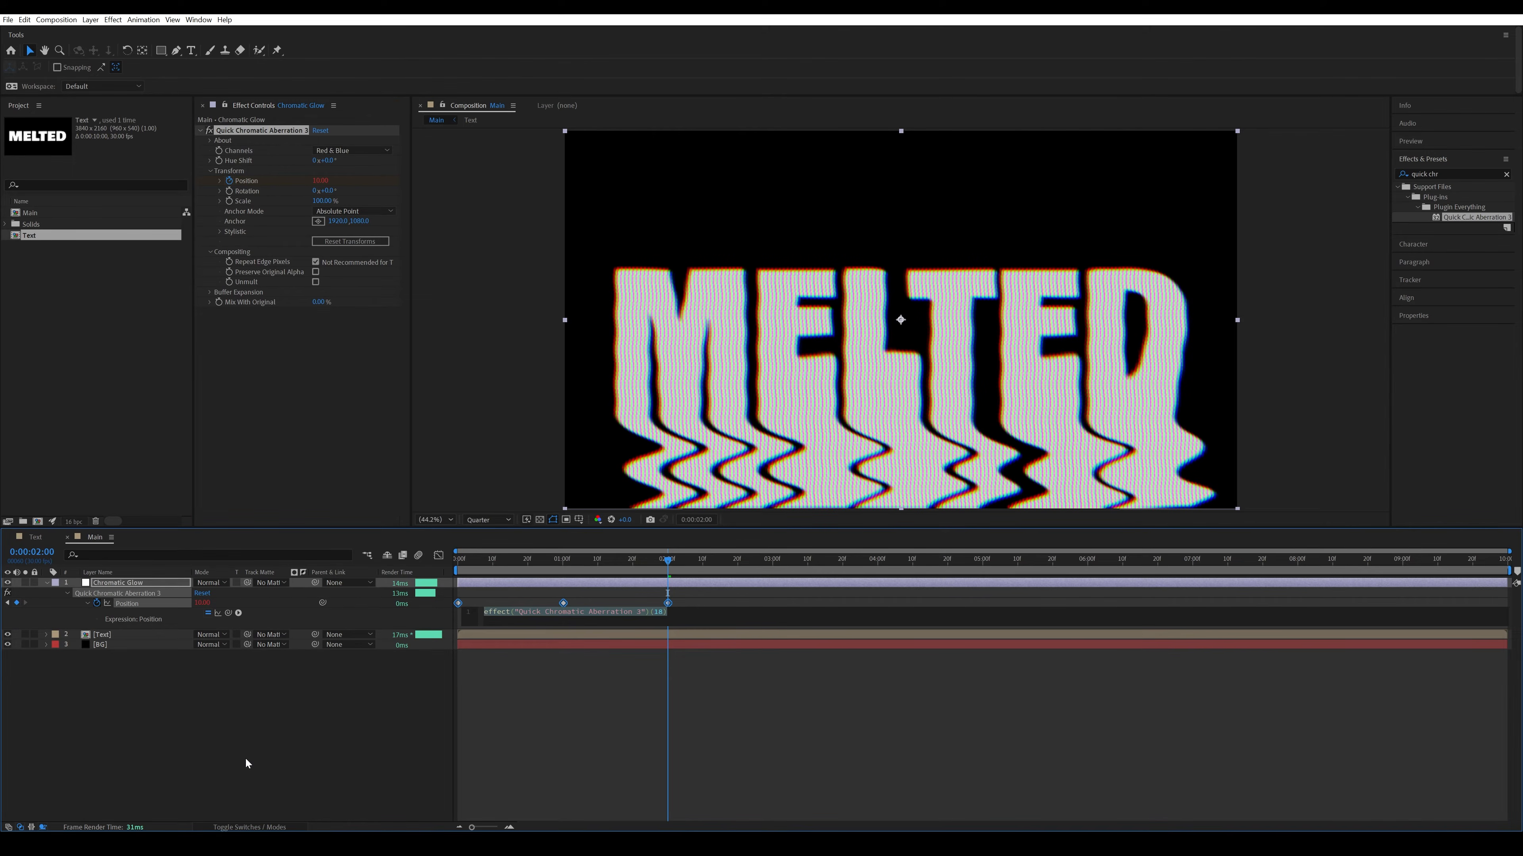
text(loopout)
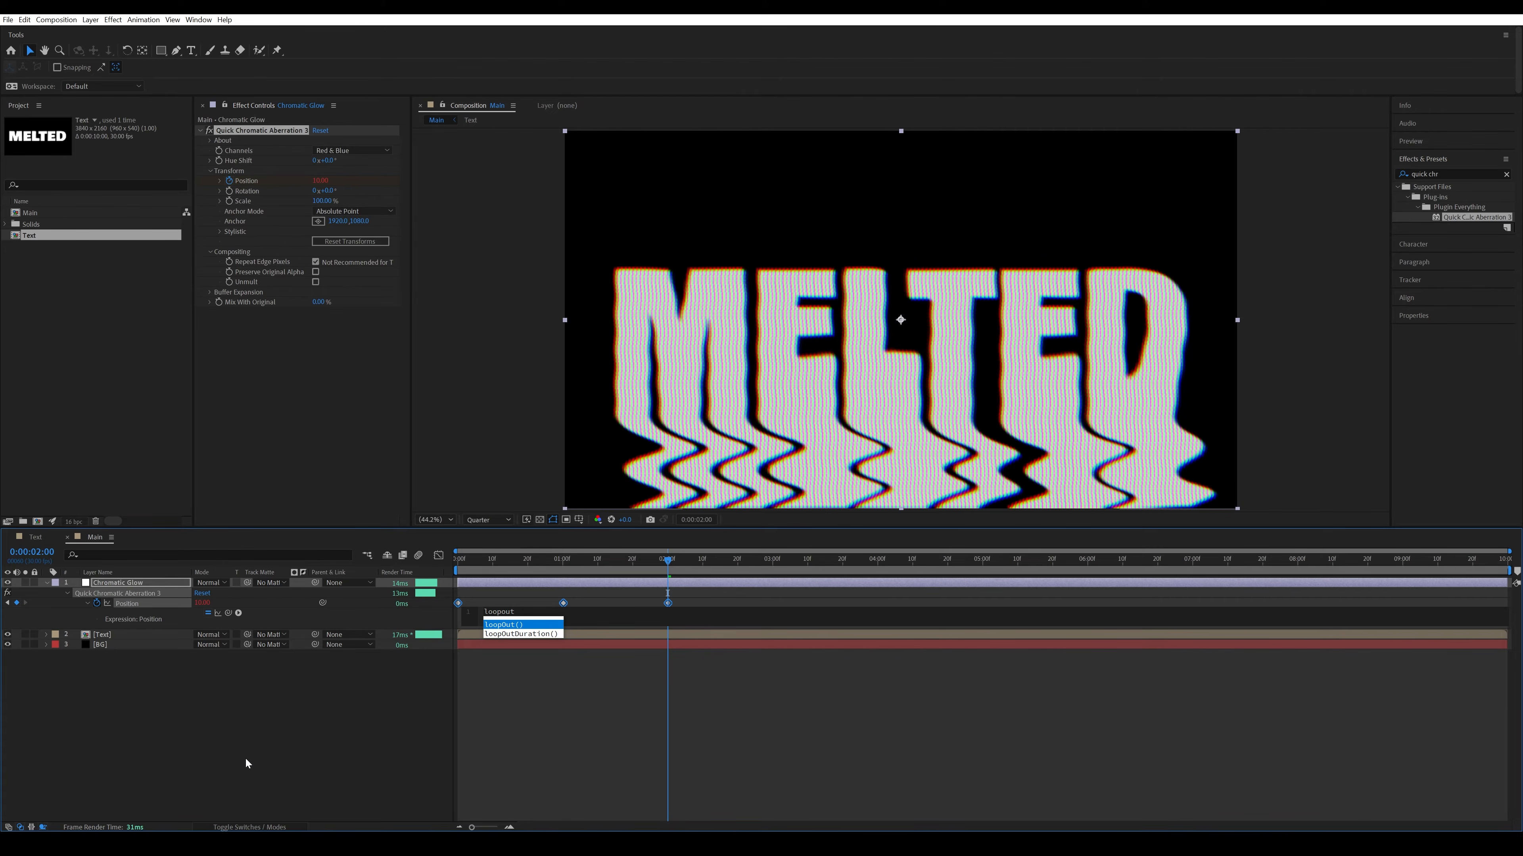
key(Return)
click(600, 717)
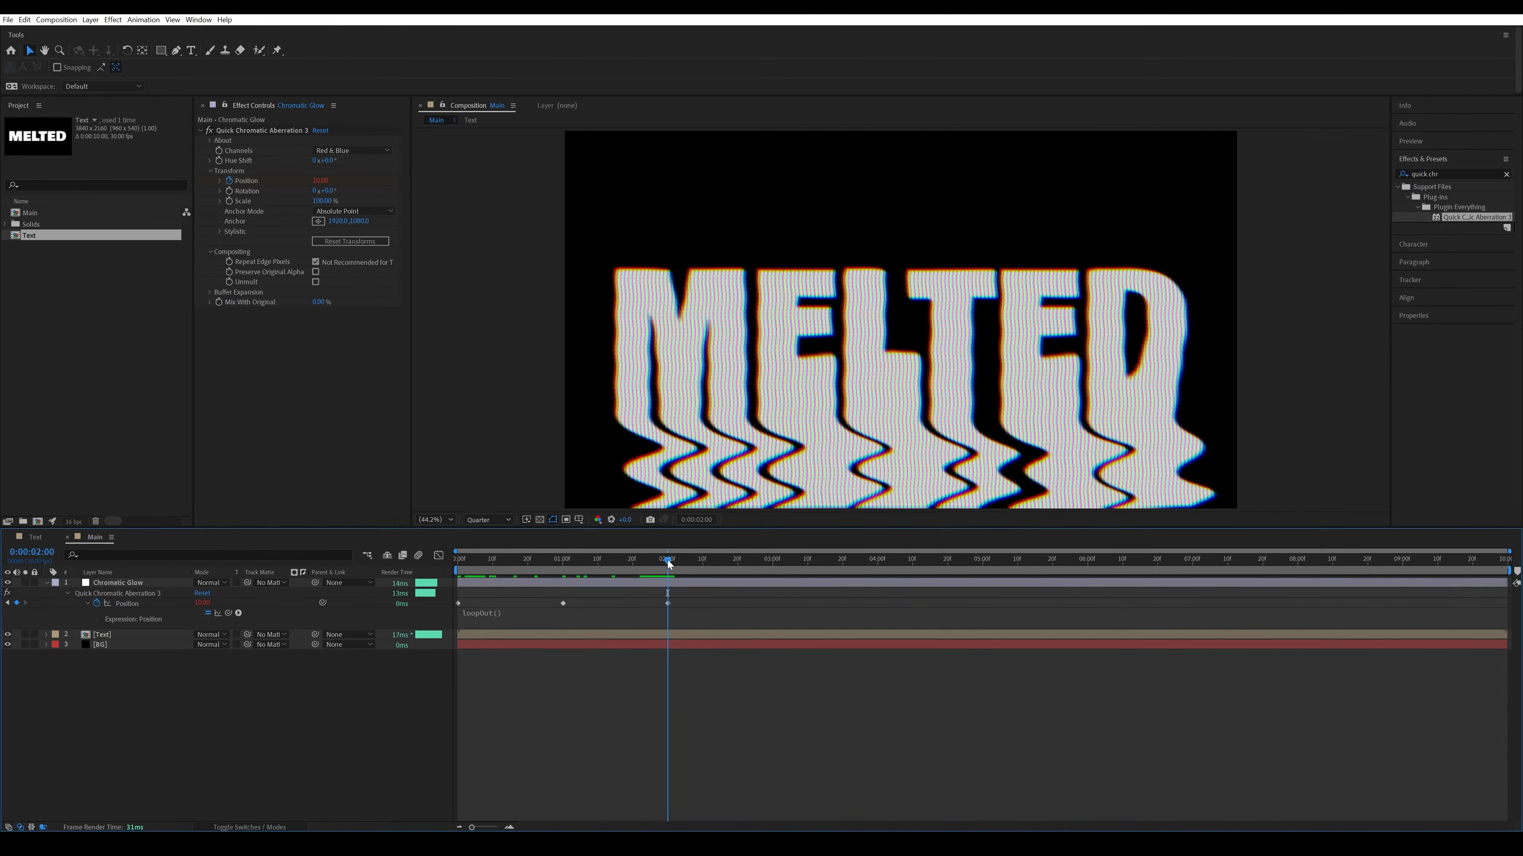
Preview the looping chromatic aberration on the melting text from the start of the composition.
drag(668, 561, 447, 558)
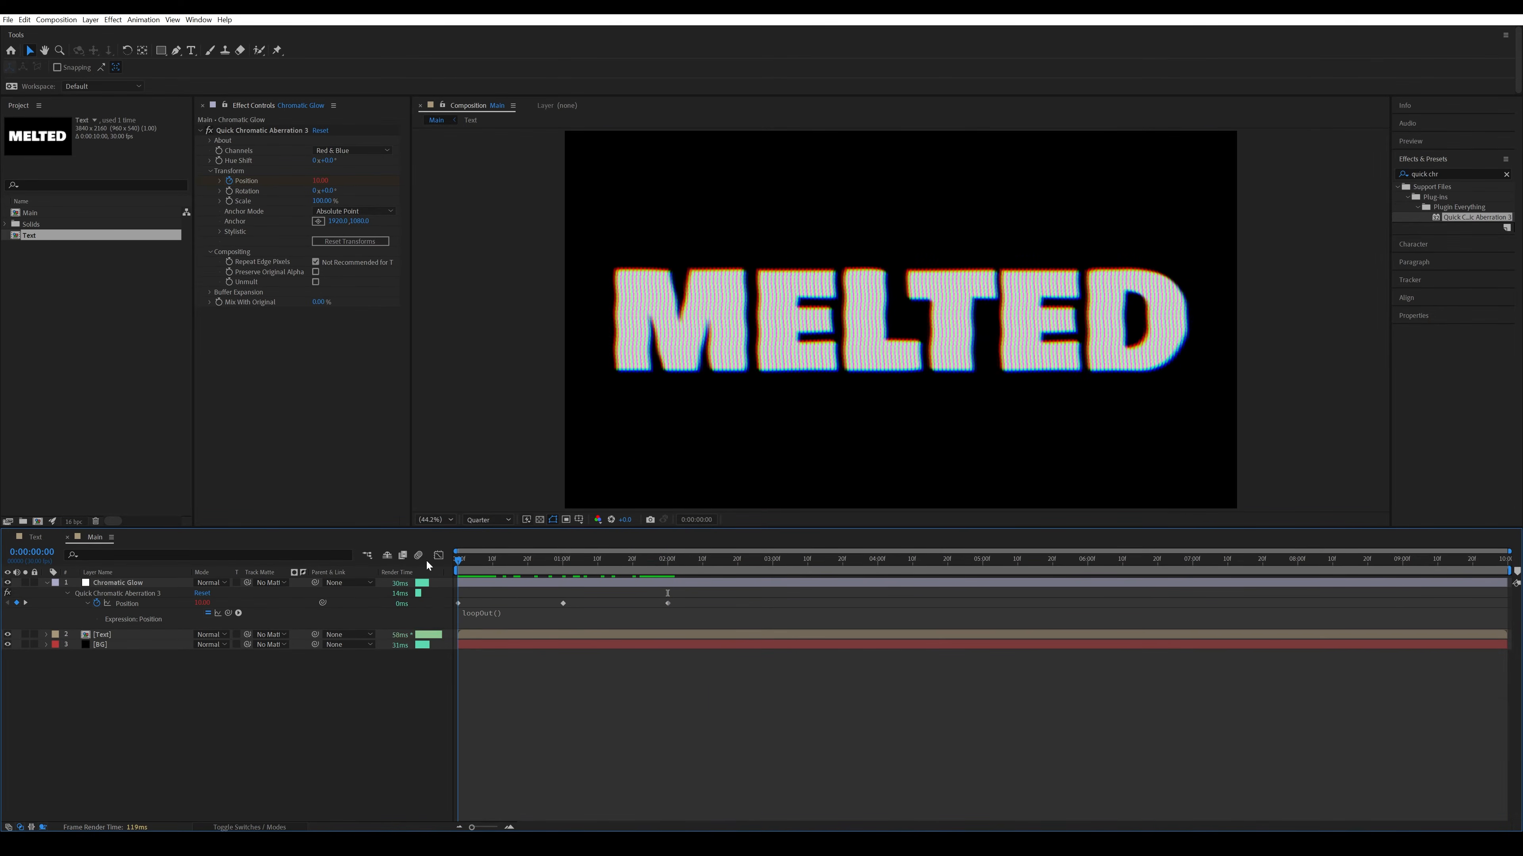
key(space)
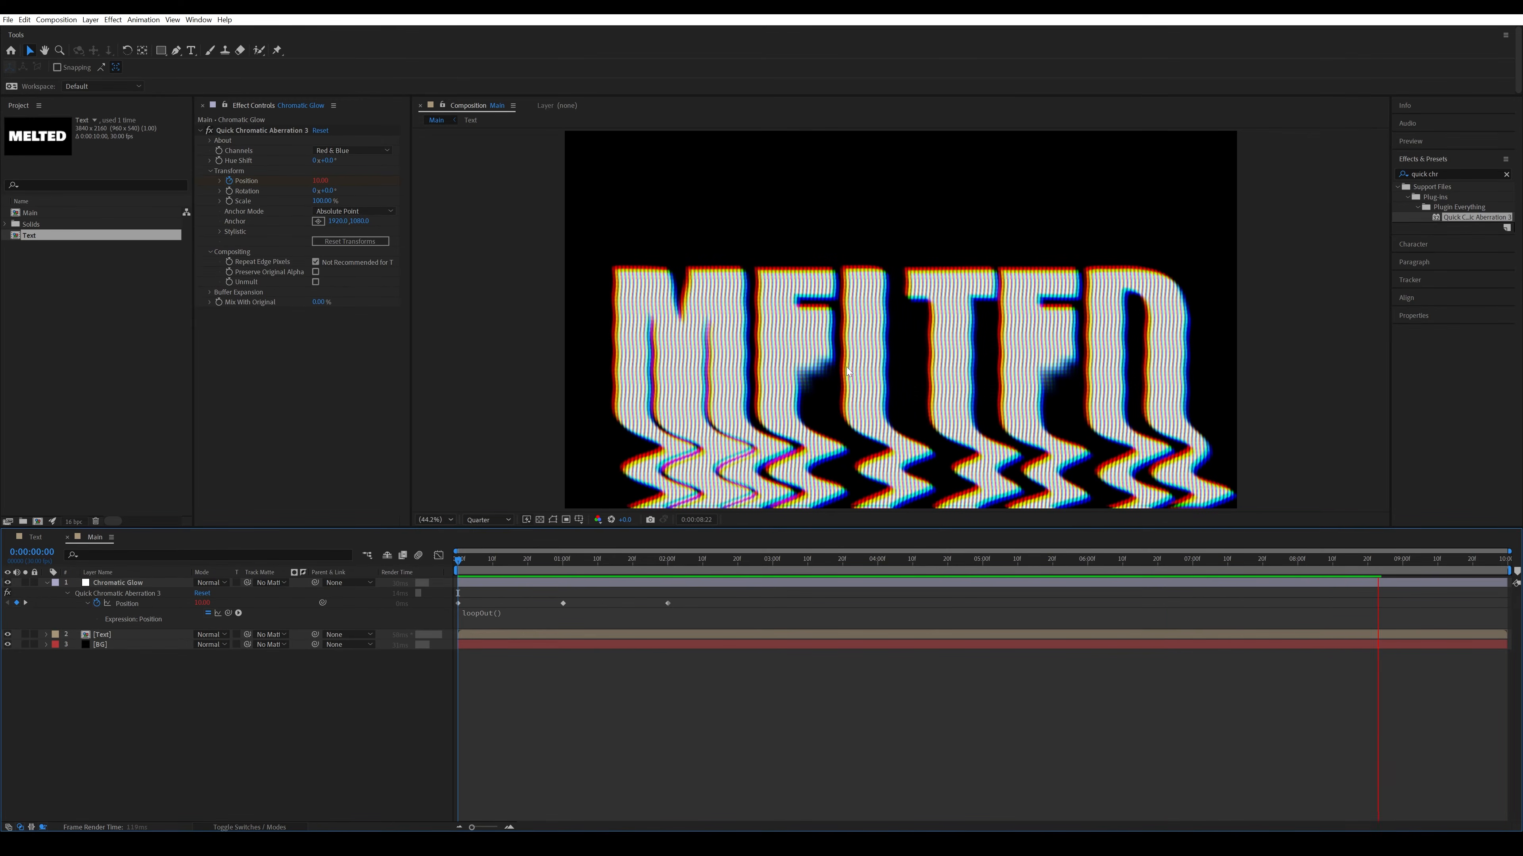
key(space)
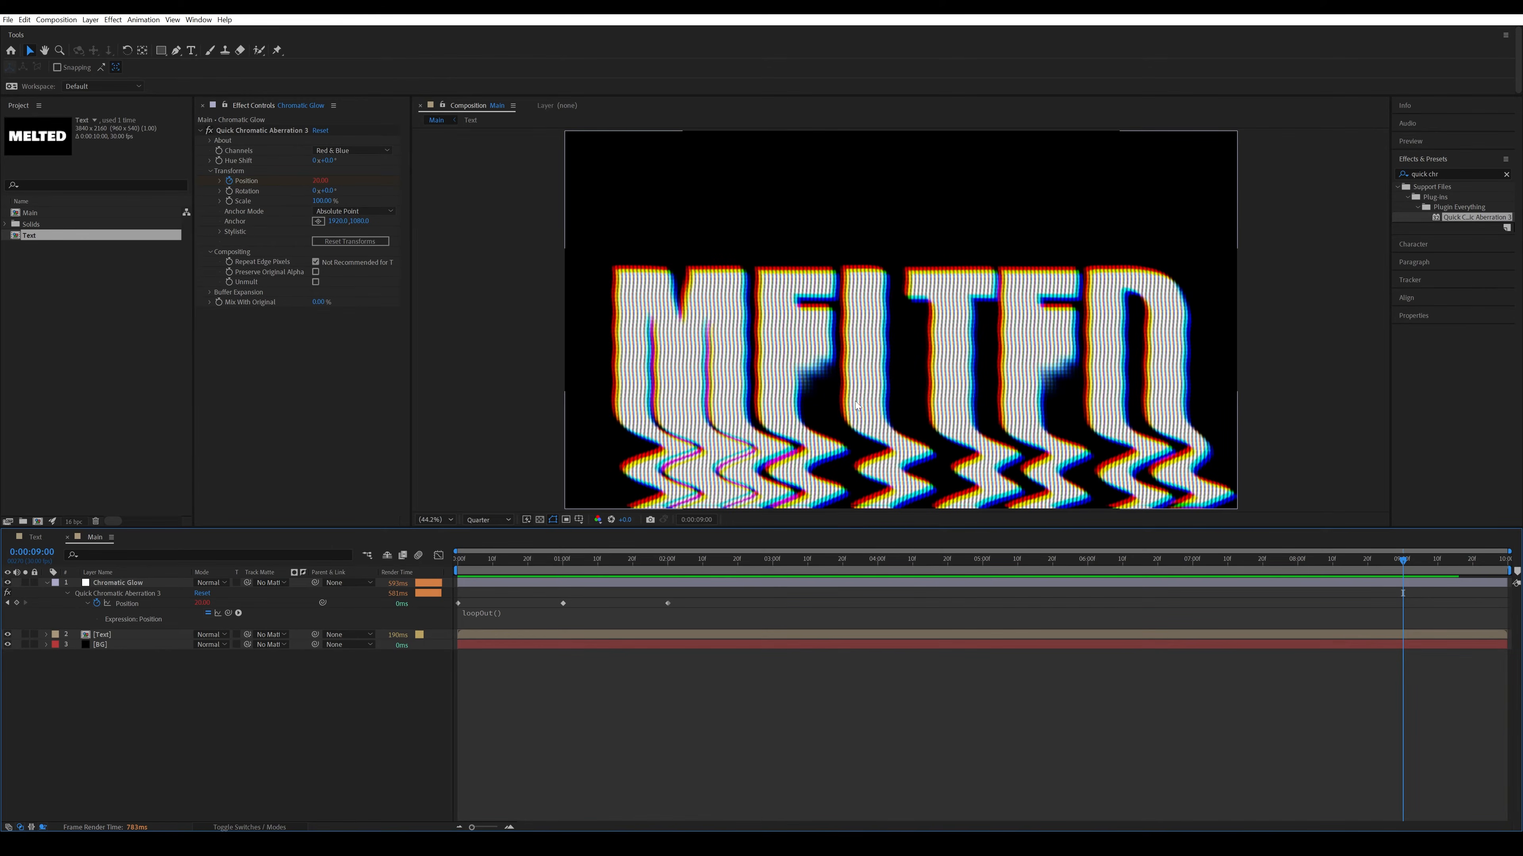
Apply the Deep Glow effect to the Chromatic Glow layer.
click(109, 585)
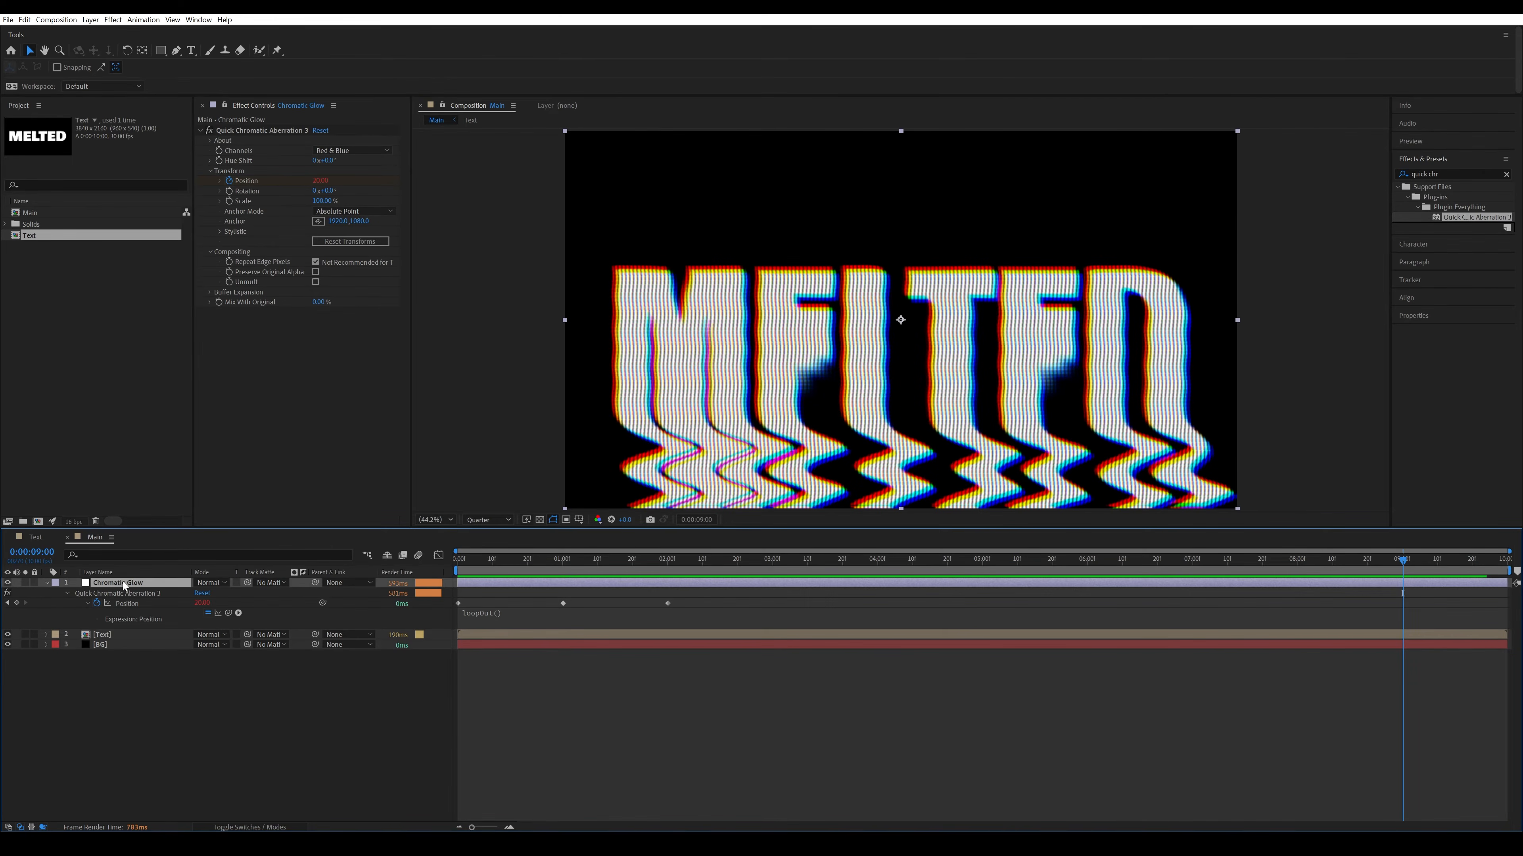
double_click(1465, 174)
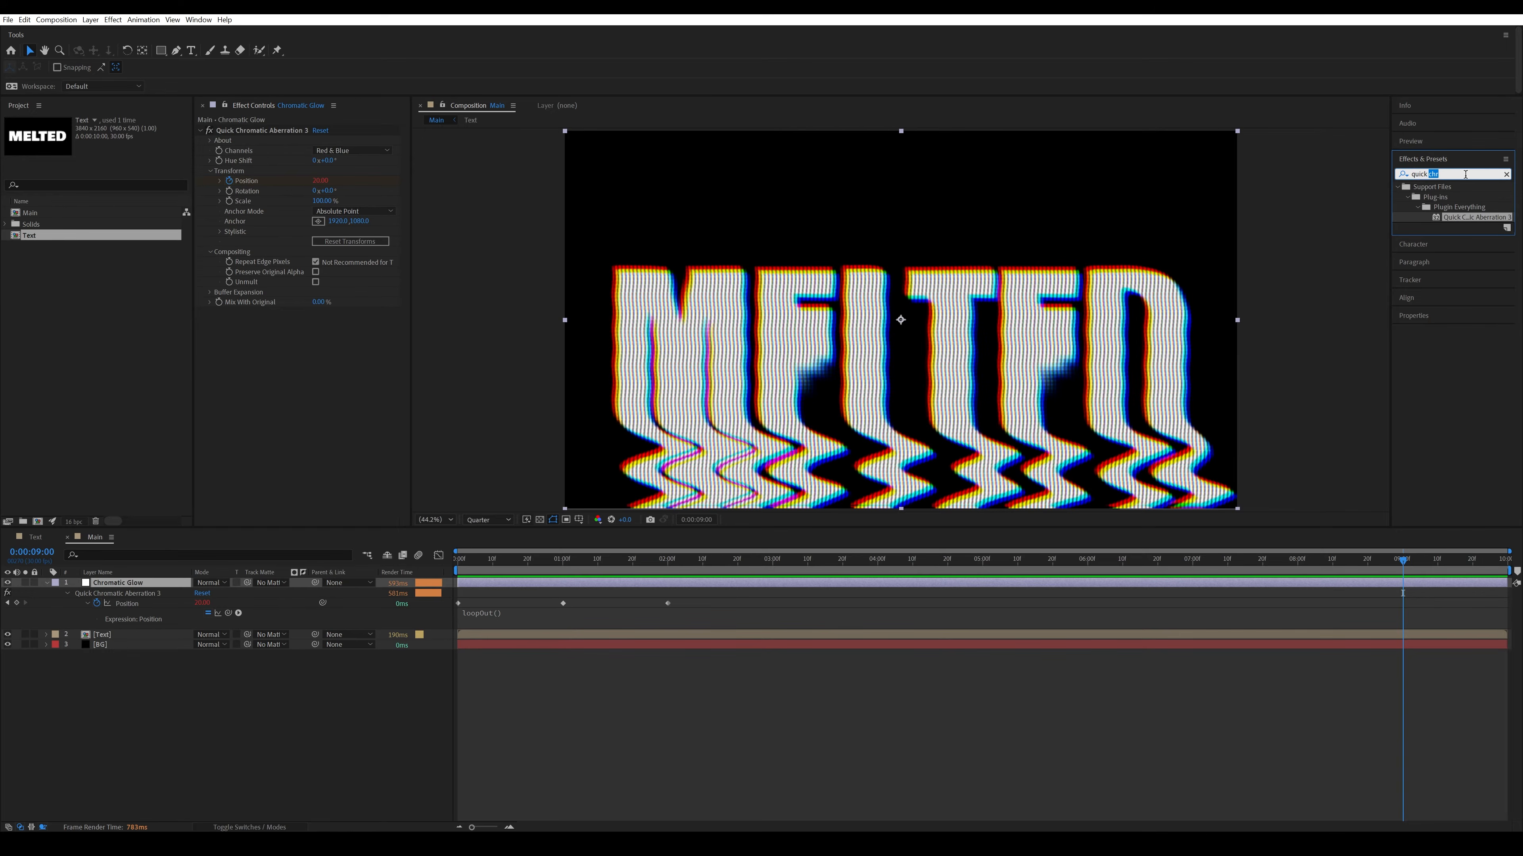
triple_click(1466, 174)
text(deep g)
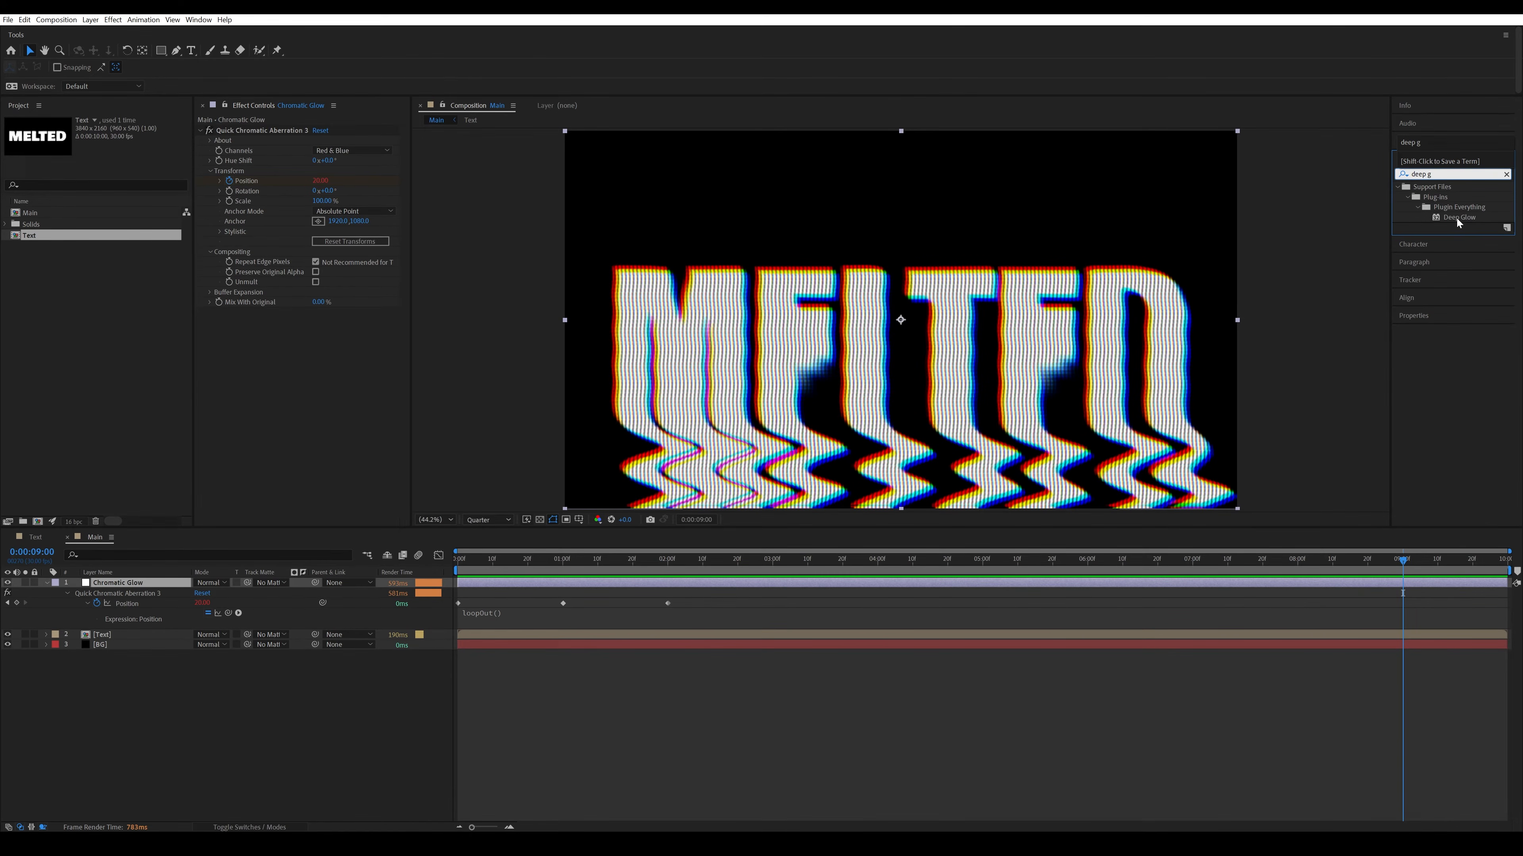
double_click(1457, 218)
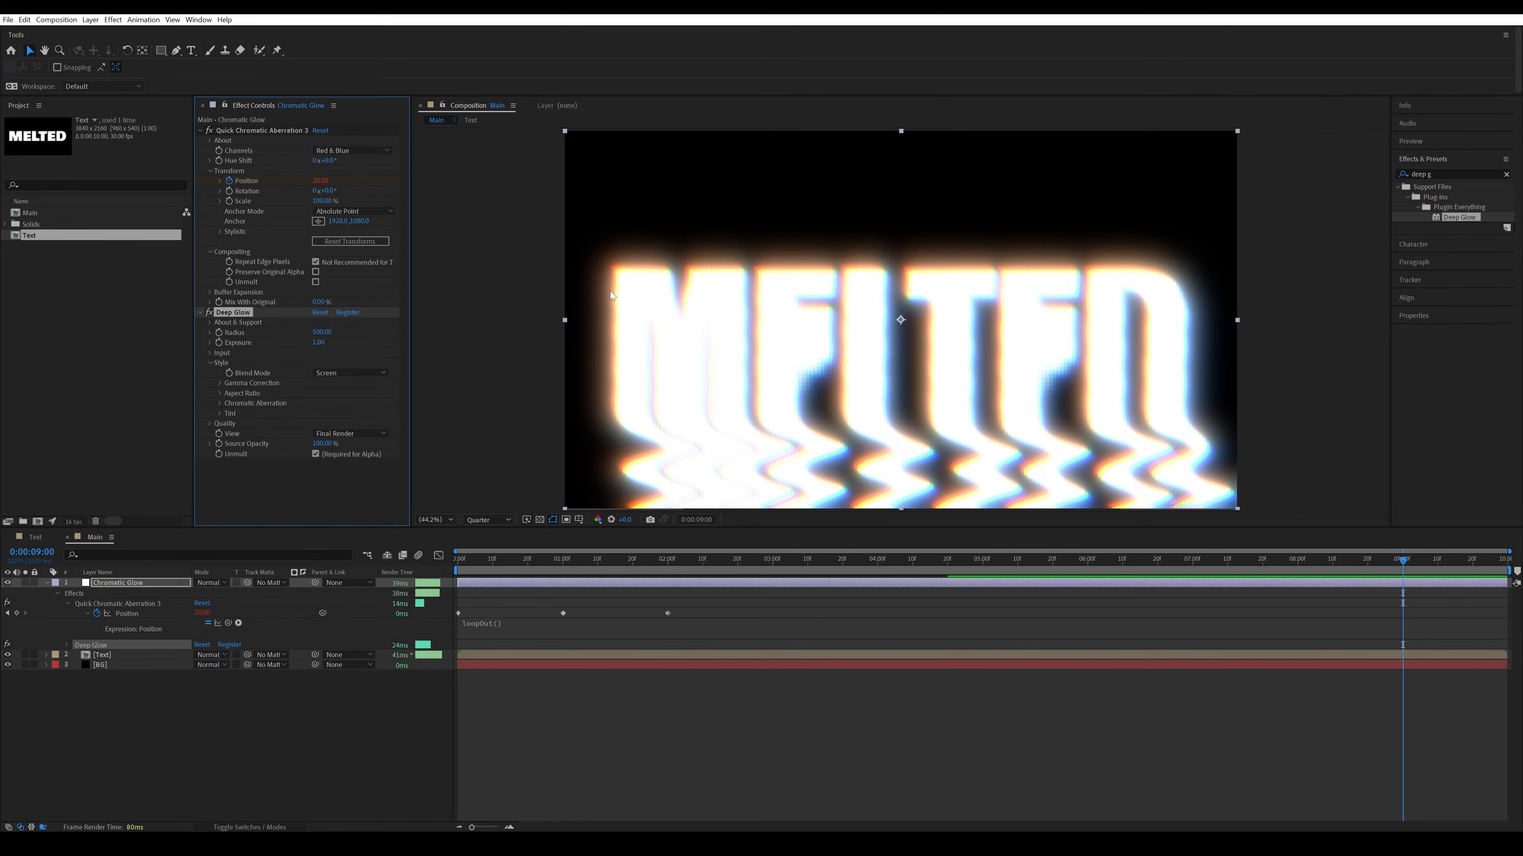
Set Deep Glow's Radius to 250 and Exposure to 0.20, then collapse the Chromatic Glow layer.
click(321, 332)
text(250)
key(Return)
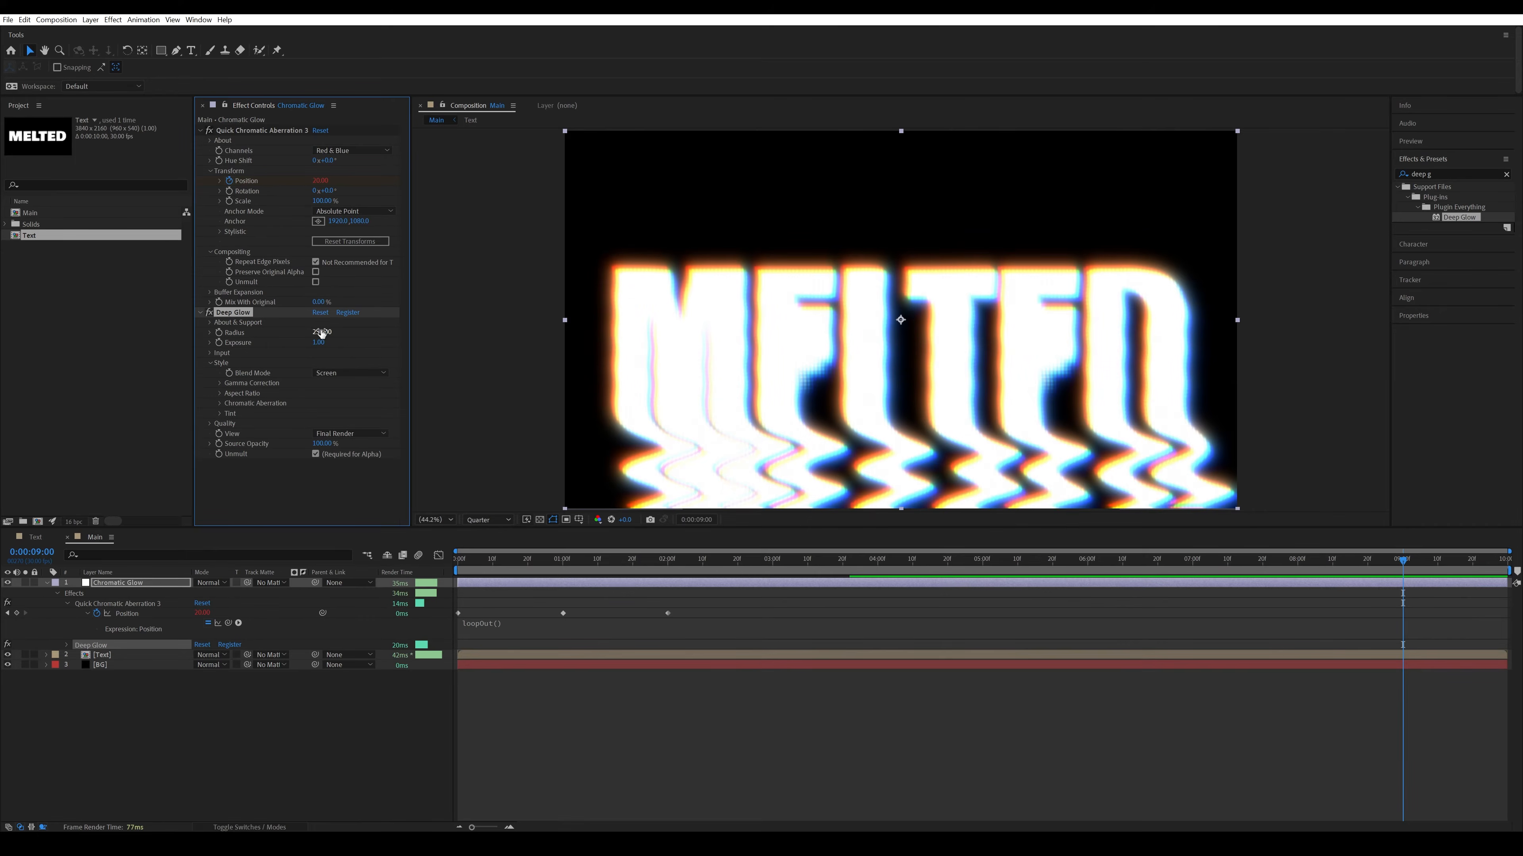
click(320, 342)
text(0)
key(Return)
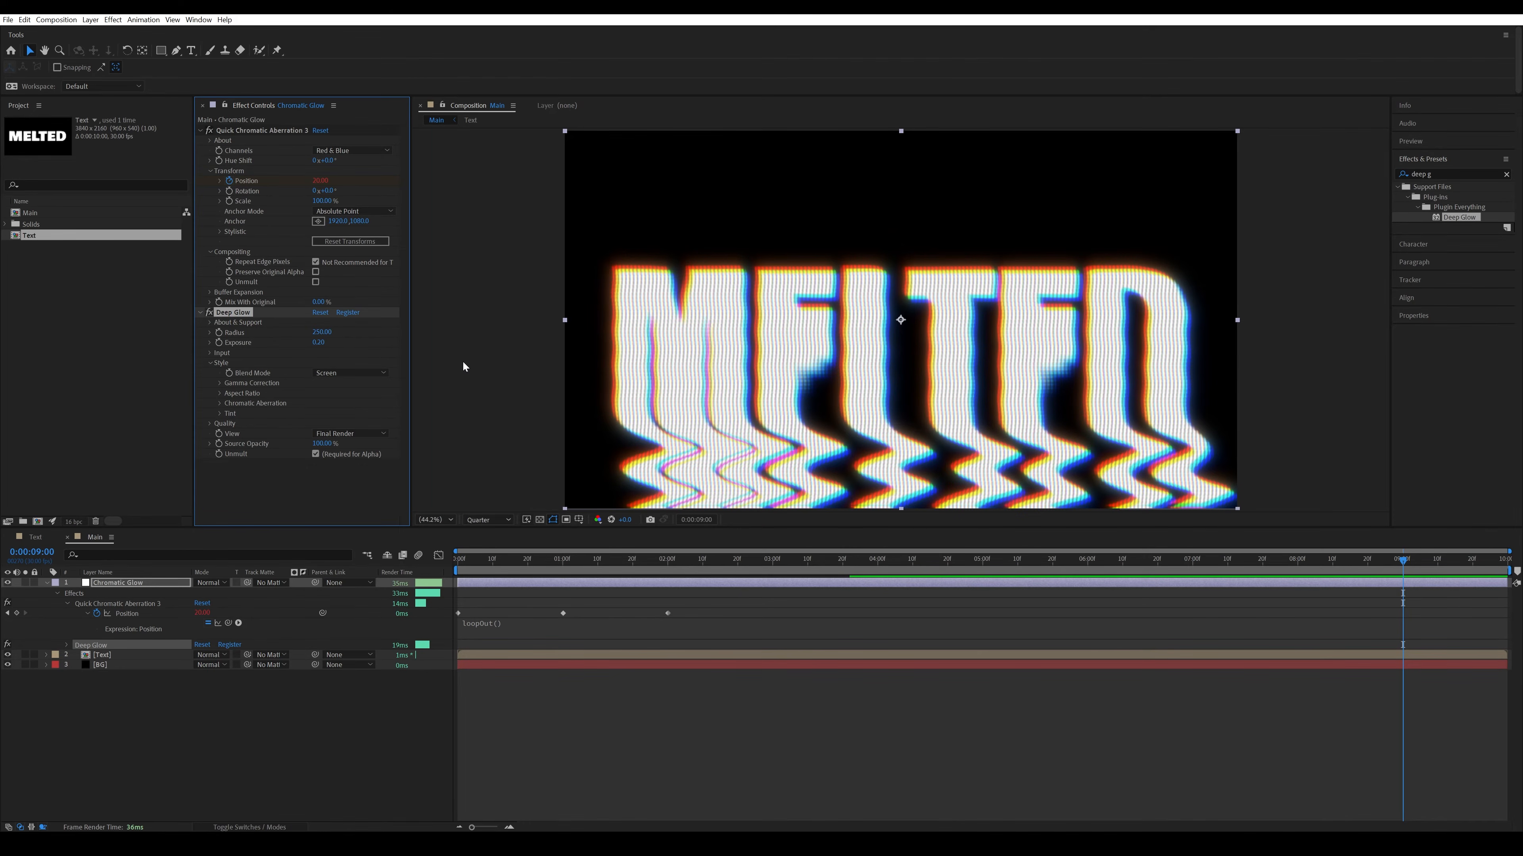
click(46, 582)
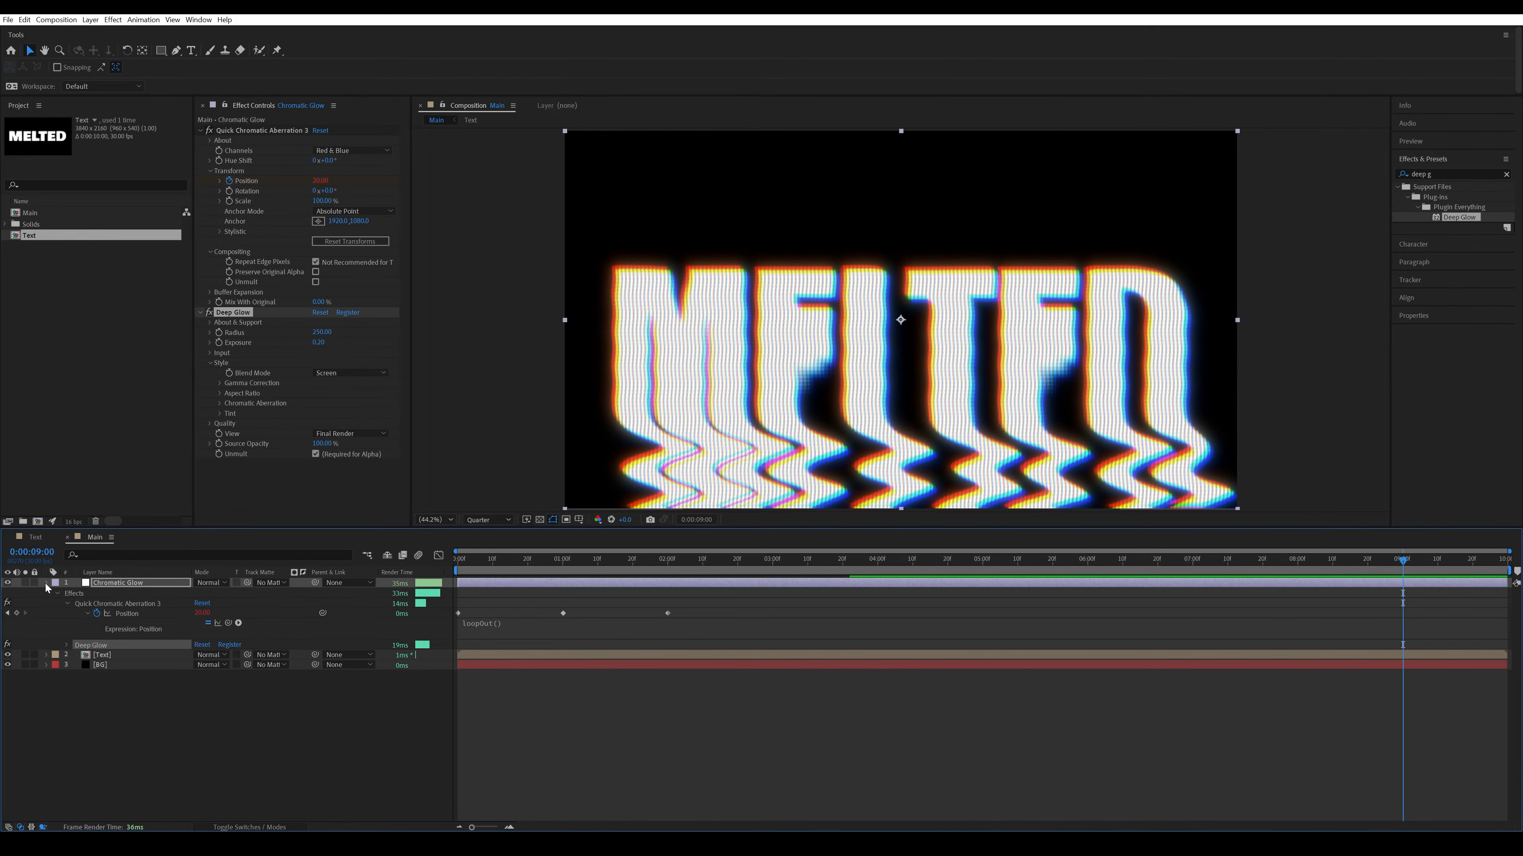
Create a new adjustment layer in the Main composition and name it Fractal Noise.
right_click(219, 646)
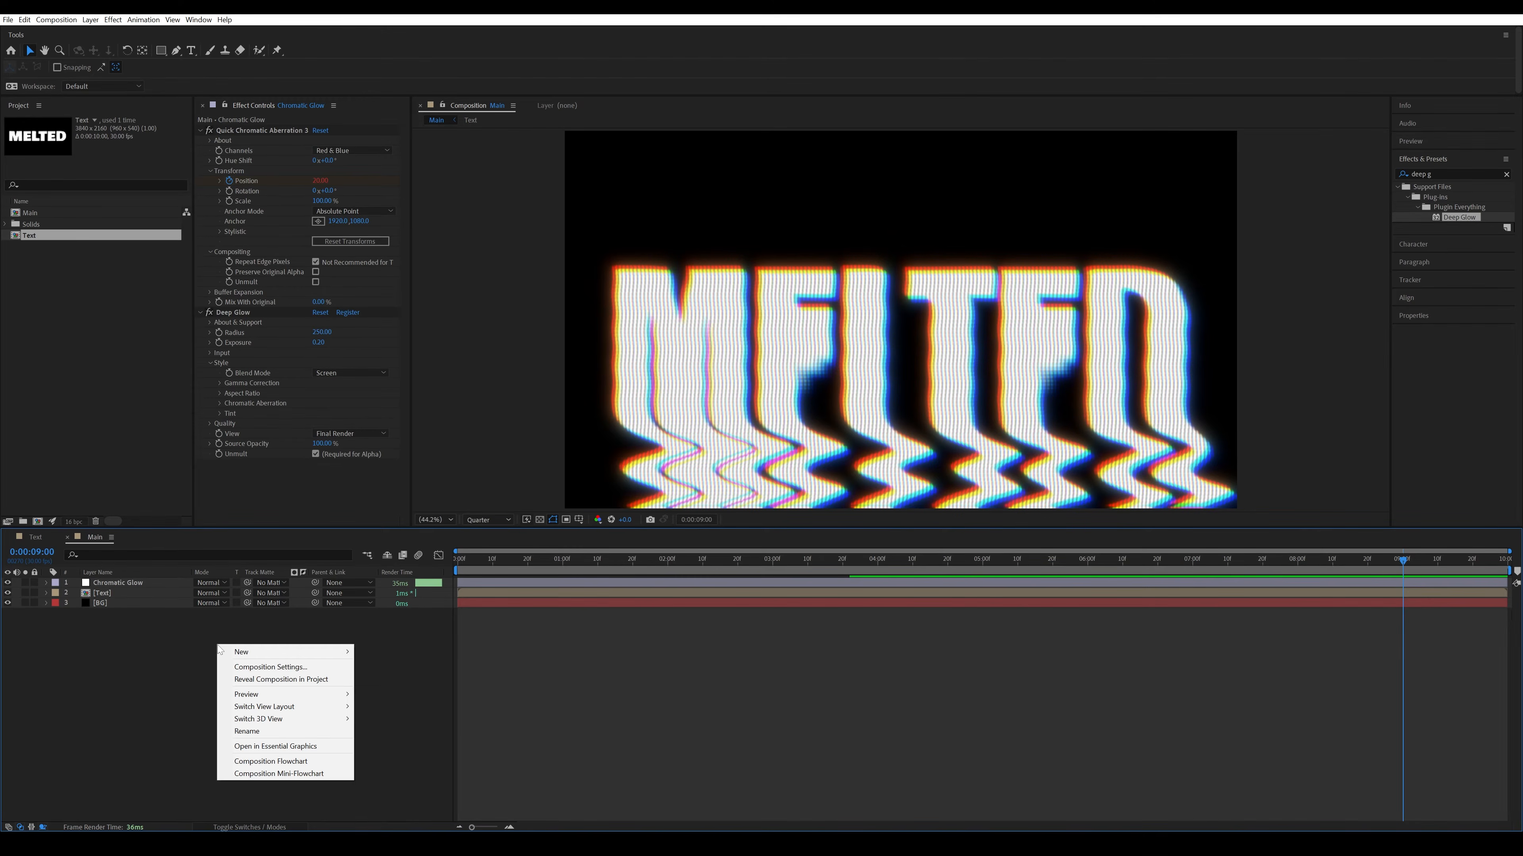
mouse_move(243, 655)
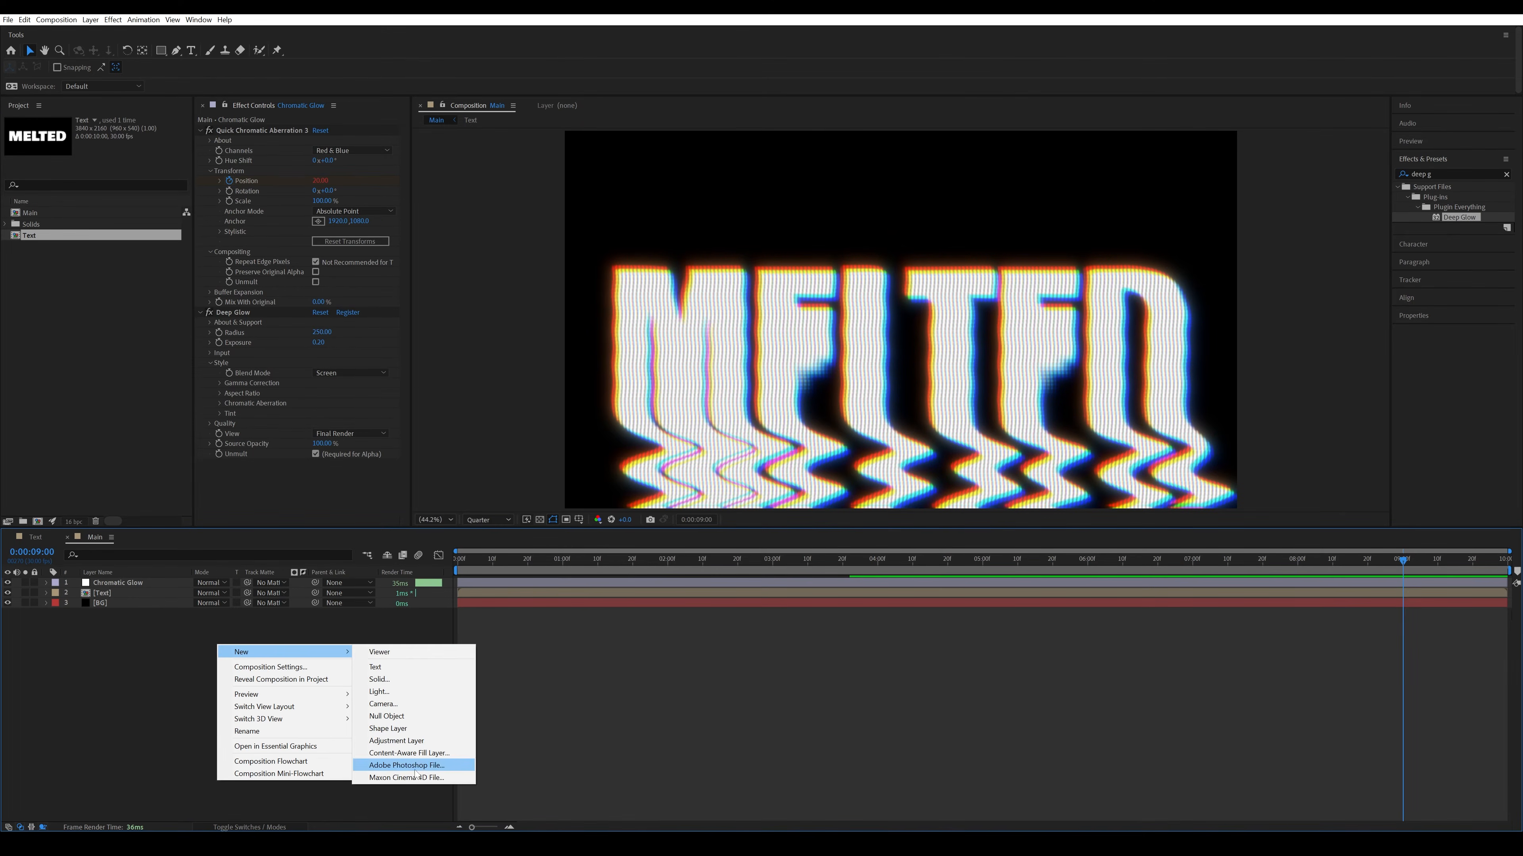
click(429, 742)
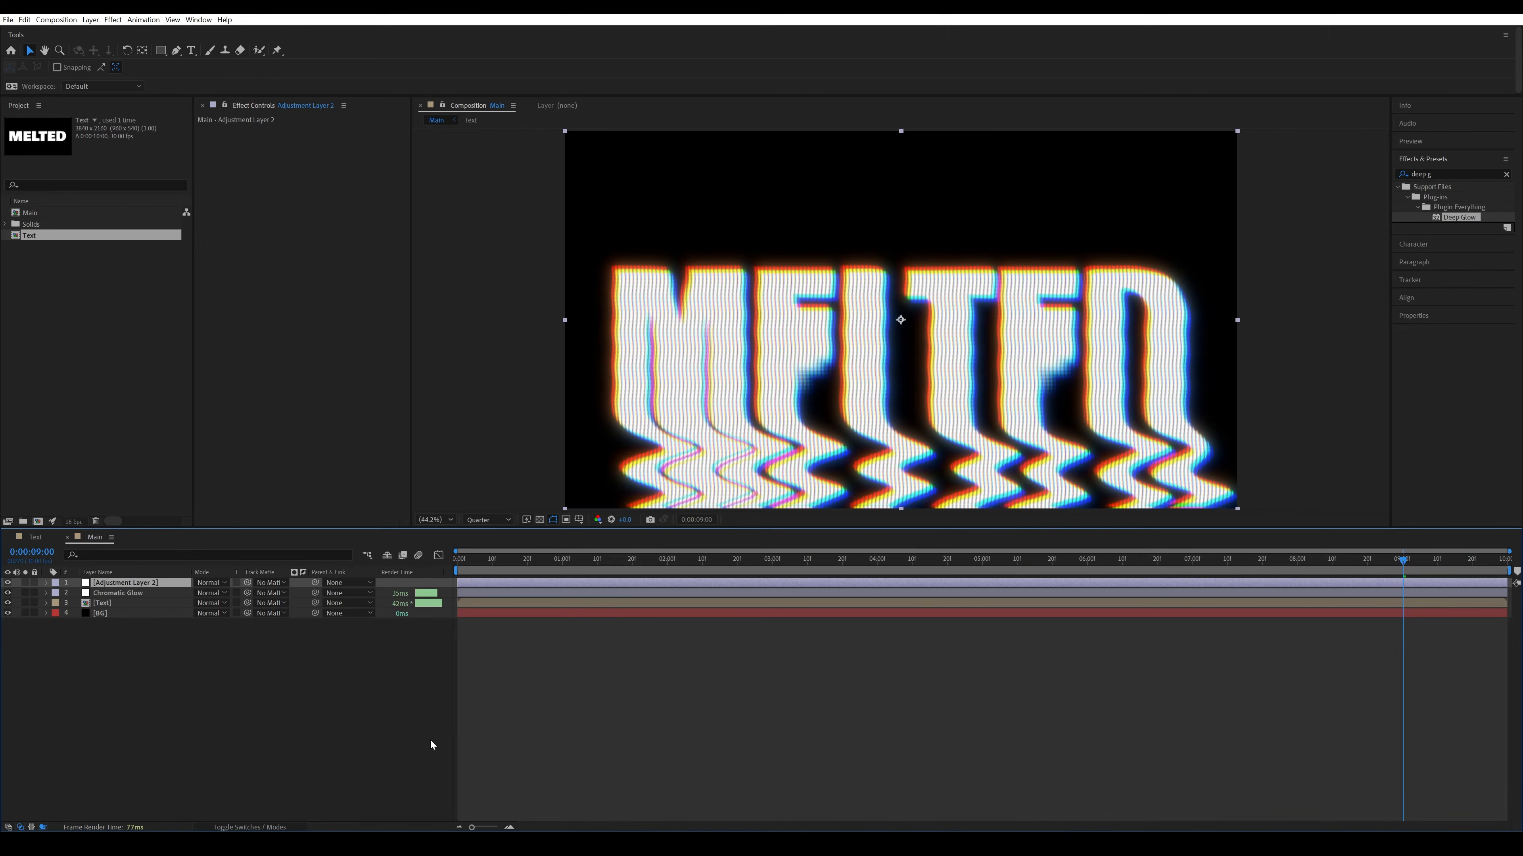
key(Return)
text(Fractal Noise)
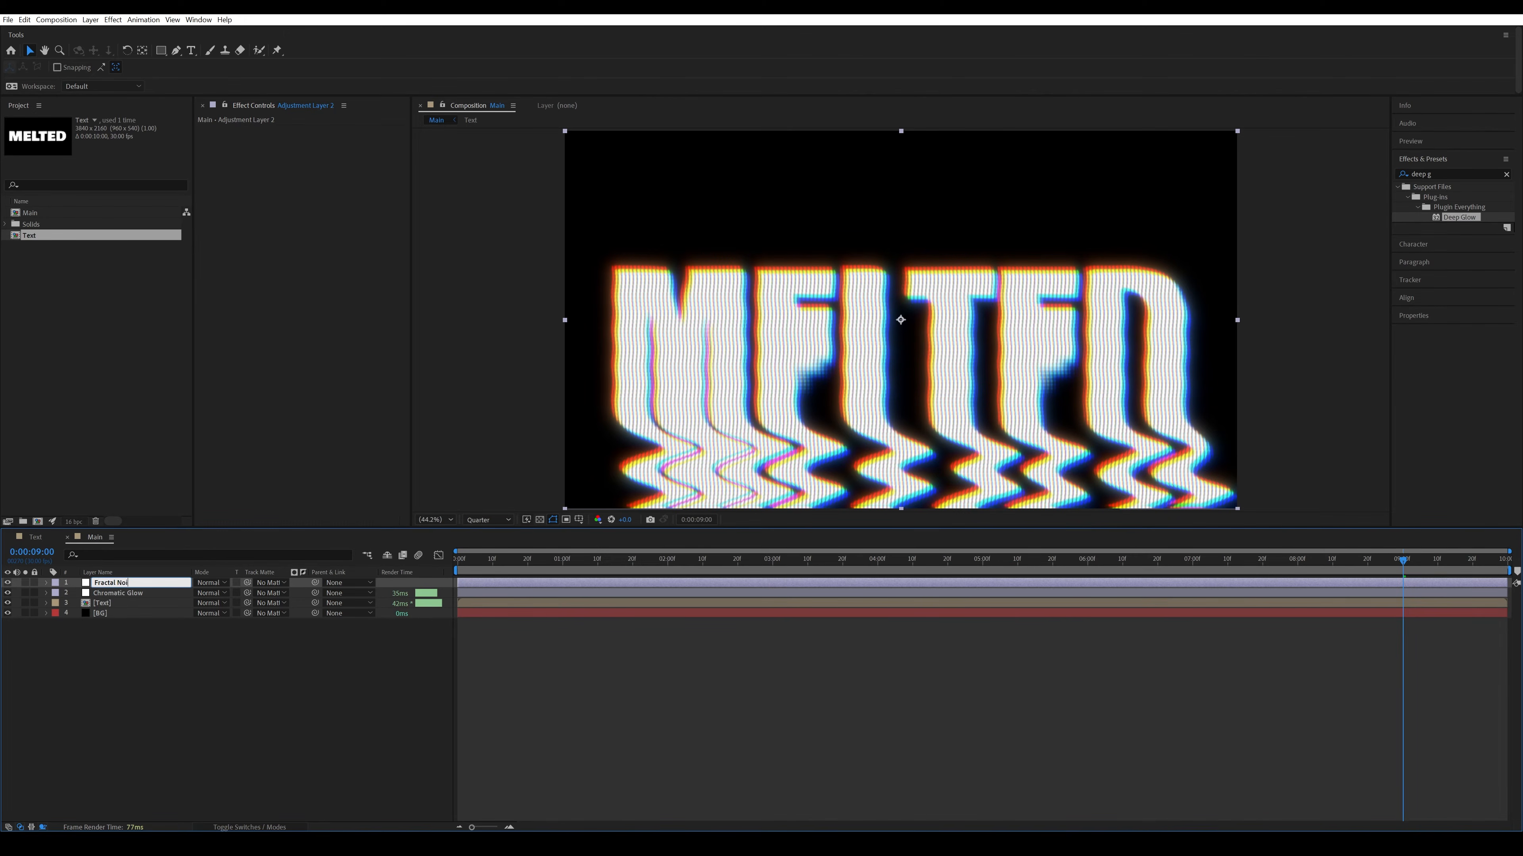
key(Return)
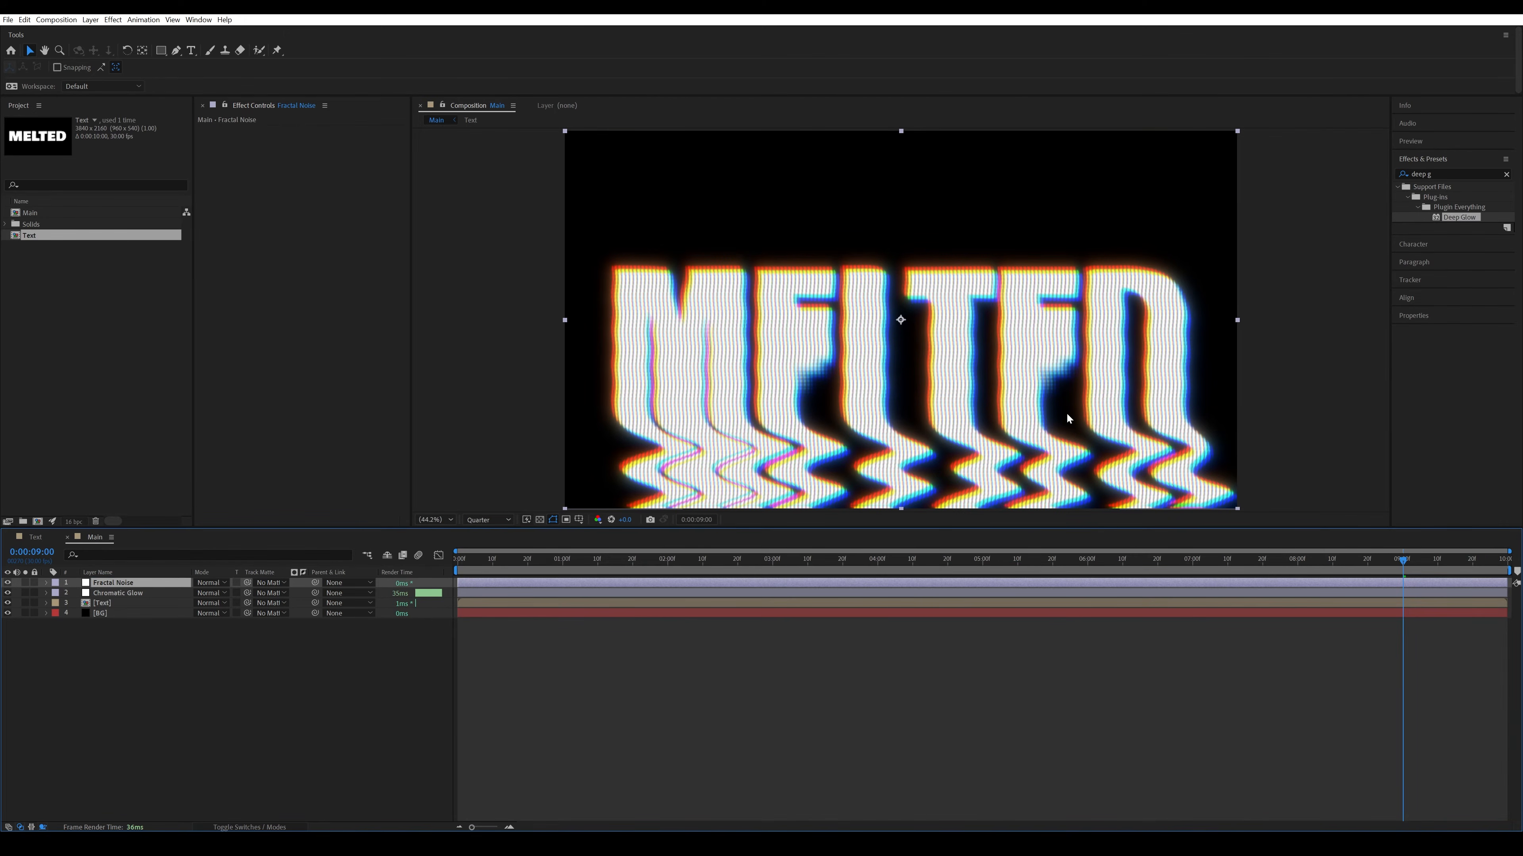
Apply the Fractal Noise effect to the Fractal Noise layer, with fractal type Dynamic and noise type Block.
click(1451, 175)
text(fractal noise)
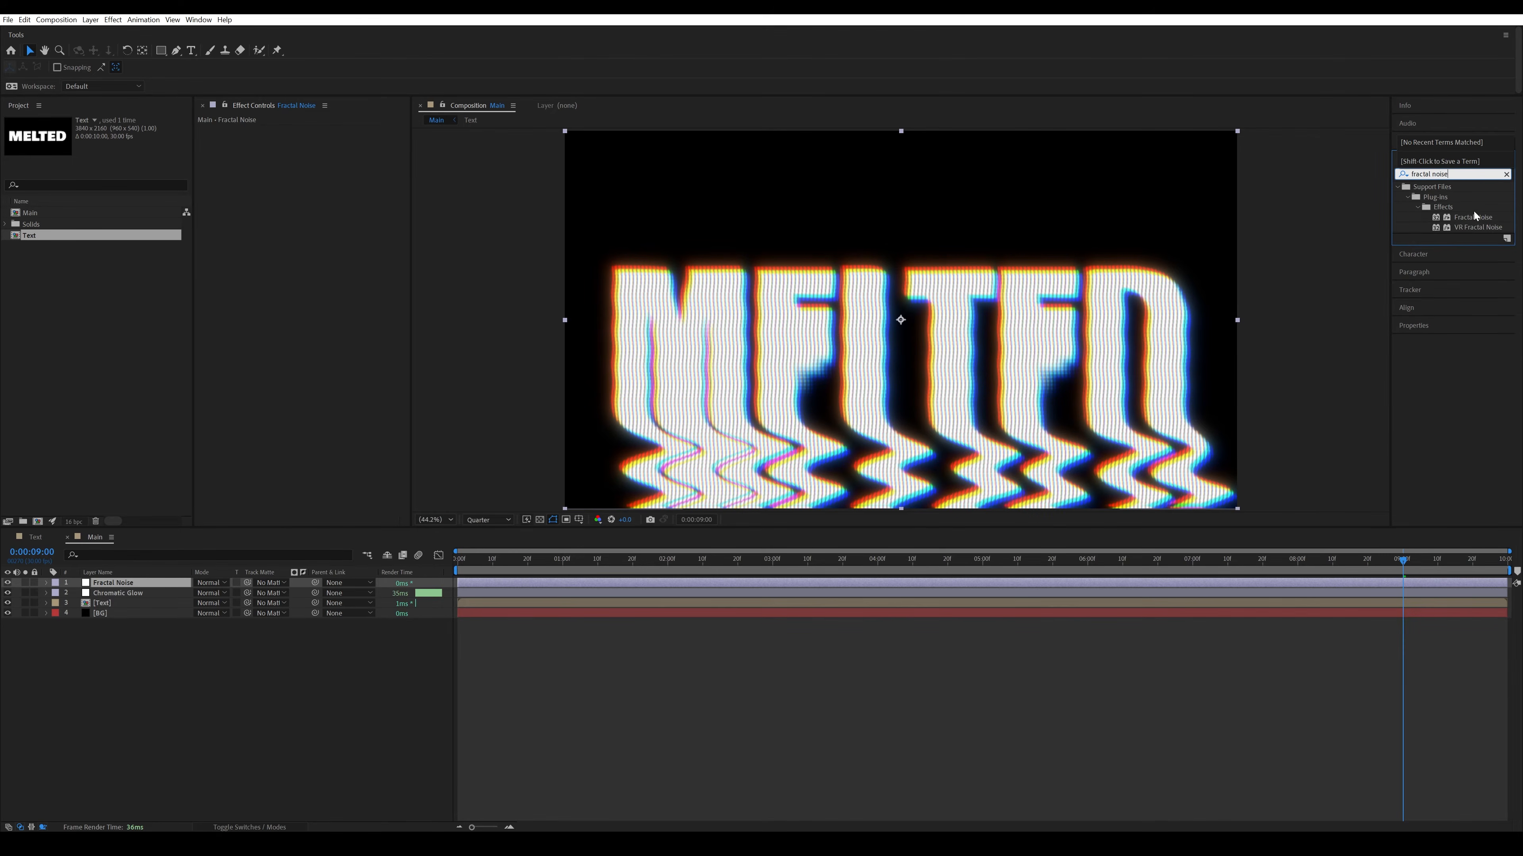
double_click(1473, 217)
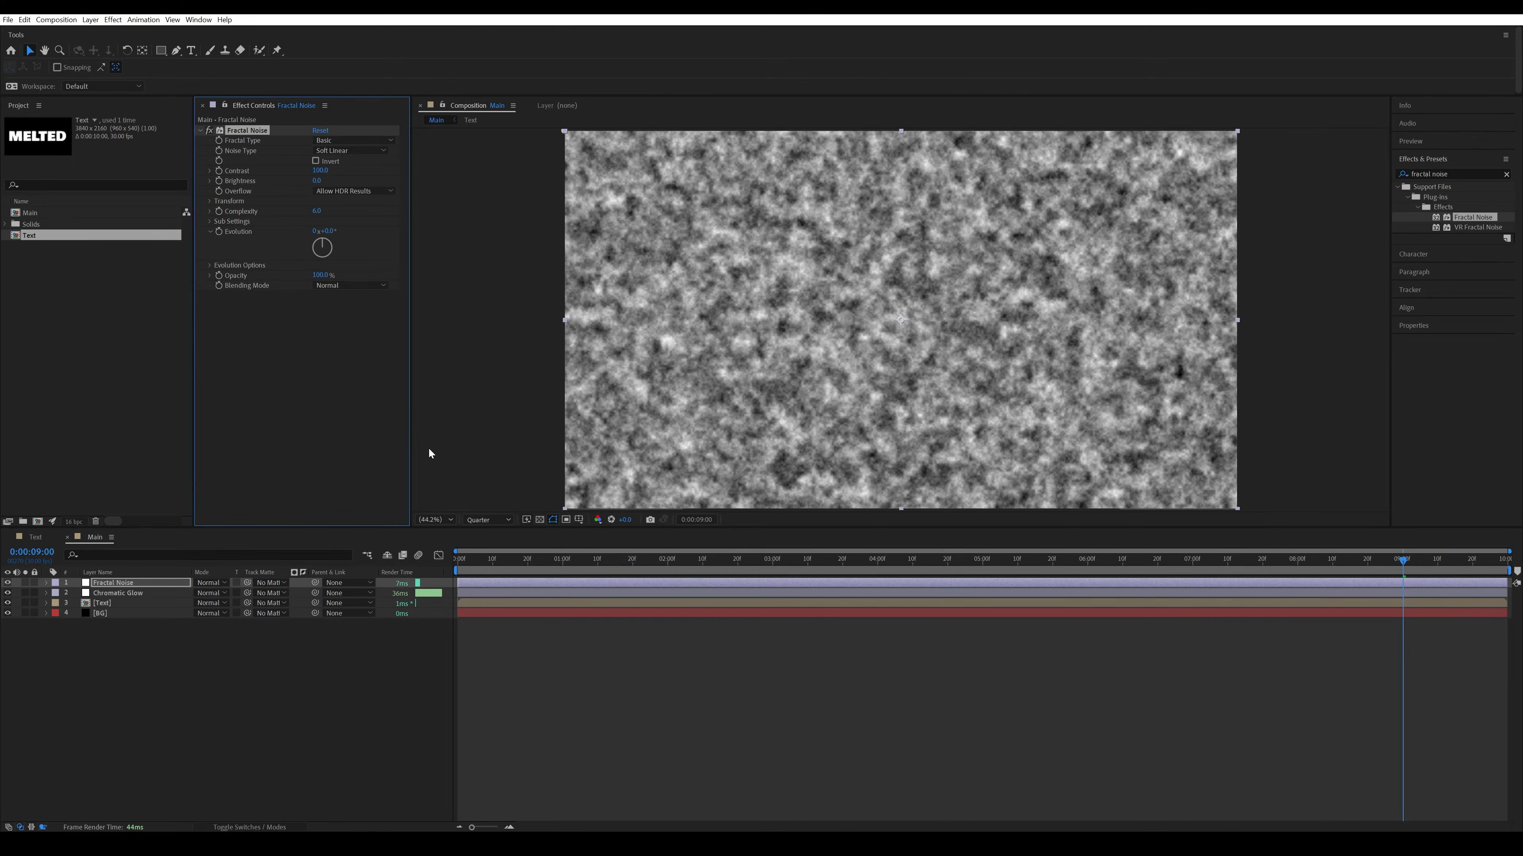
click(371, 136)
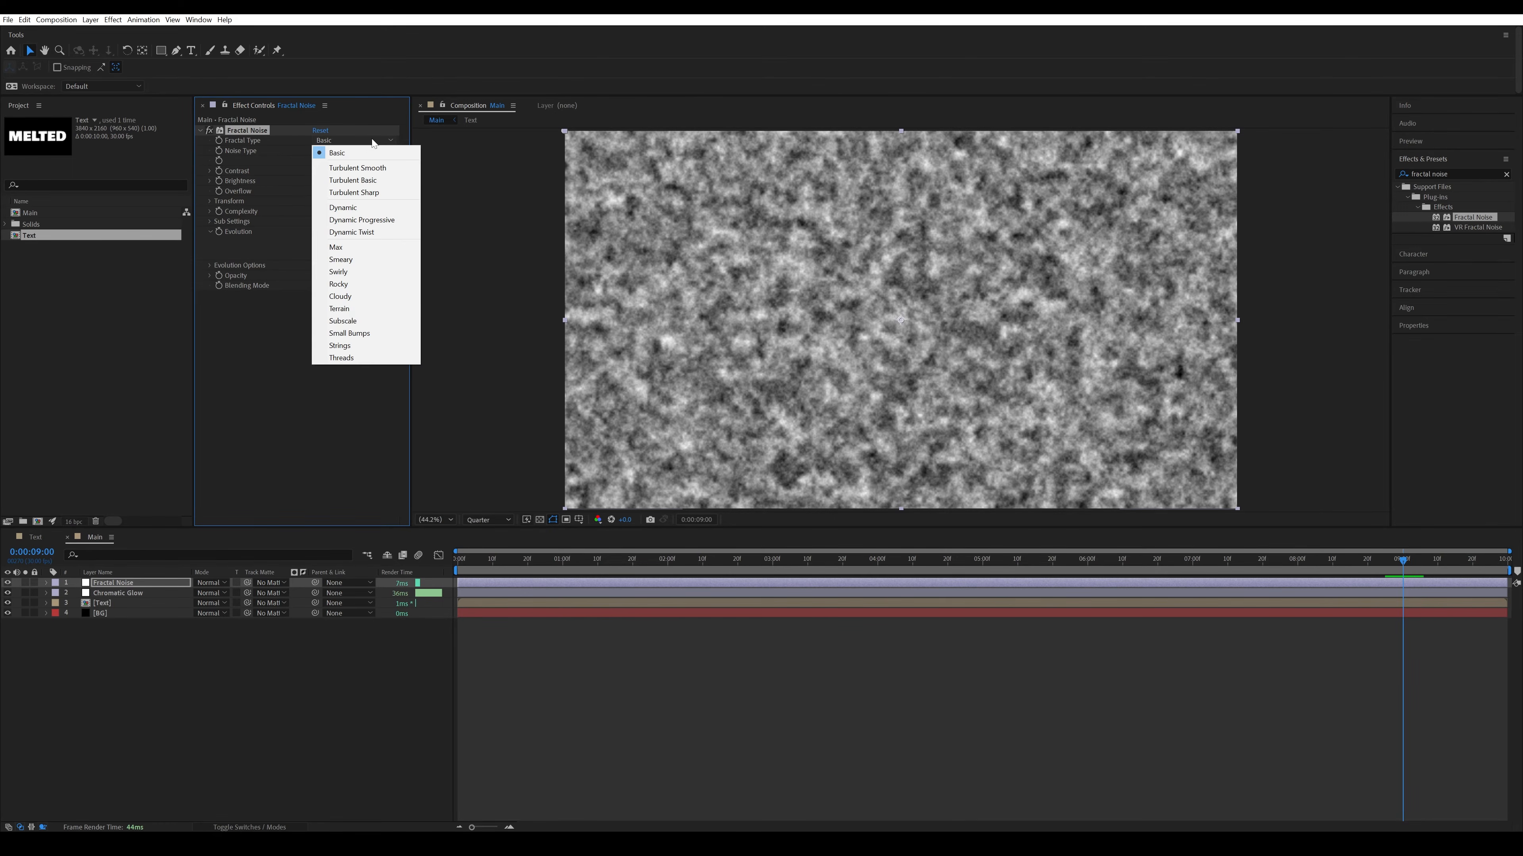
click(352, 205)
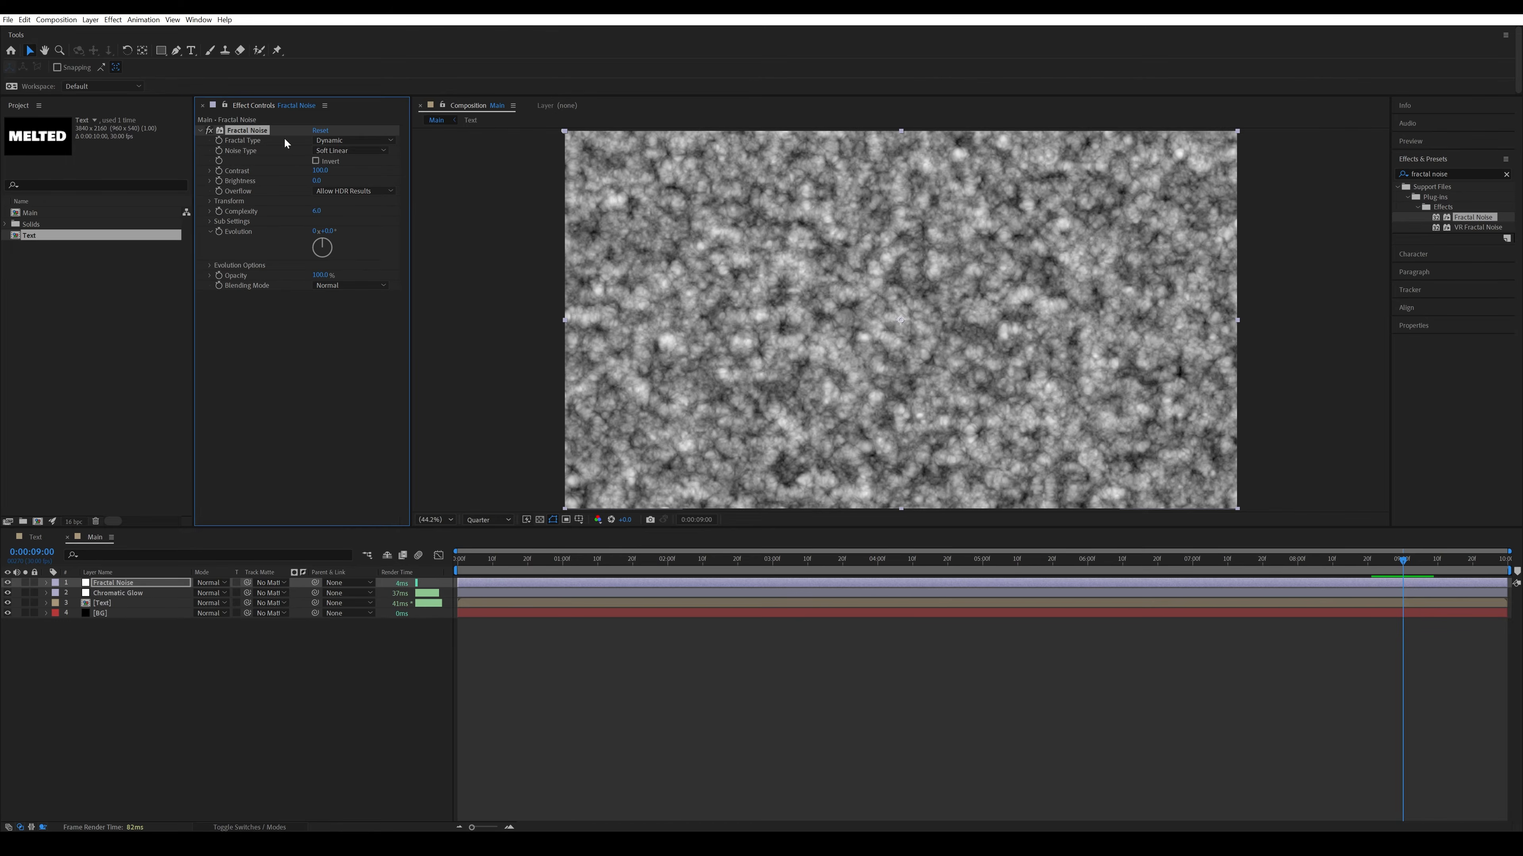
click(364, 150)
click(349, 162)
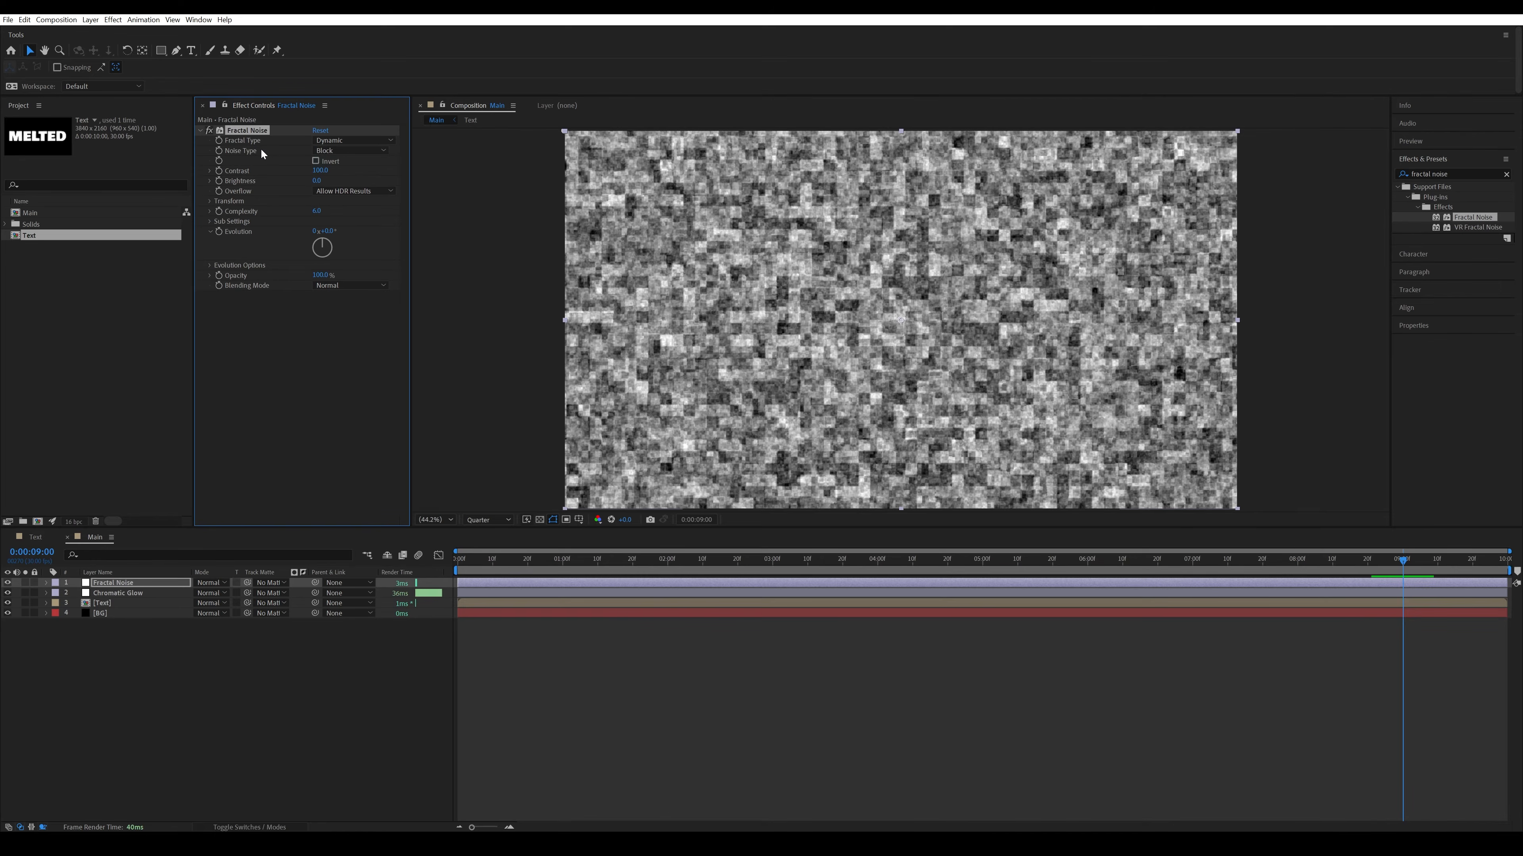
Set the Fractal Noise effect's Contrast to 380 and Brightness to -220.
click(322, 170)
text(380)
key(Return)
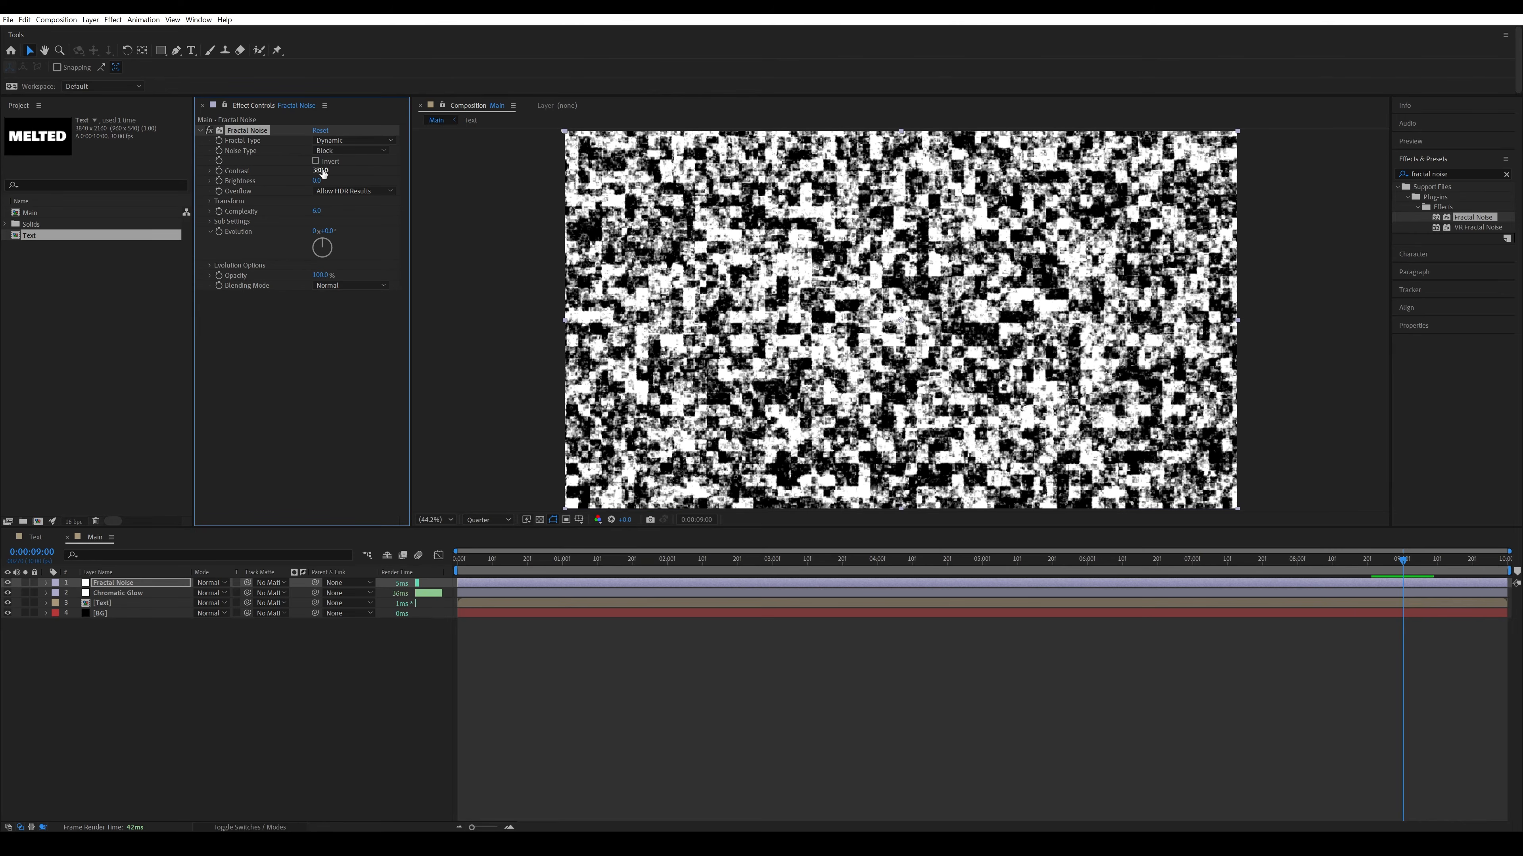
click(318, 182)
text(-220)
key(Return)
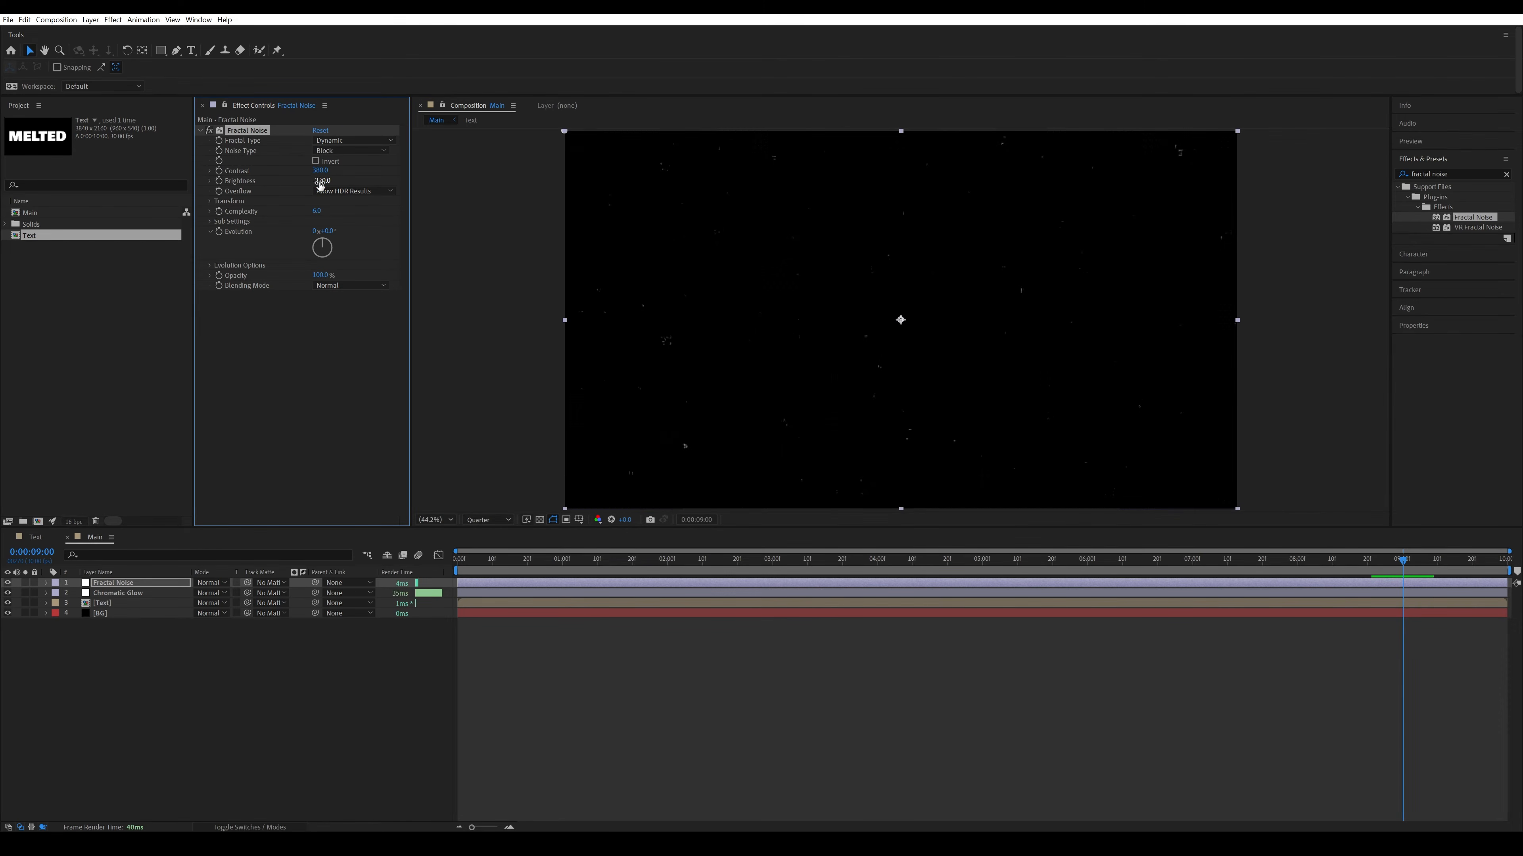
Add the expression time*1500 to the Fractal Noise effect's Evolution and collapse the layer.
alt+click(219, 232)
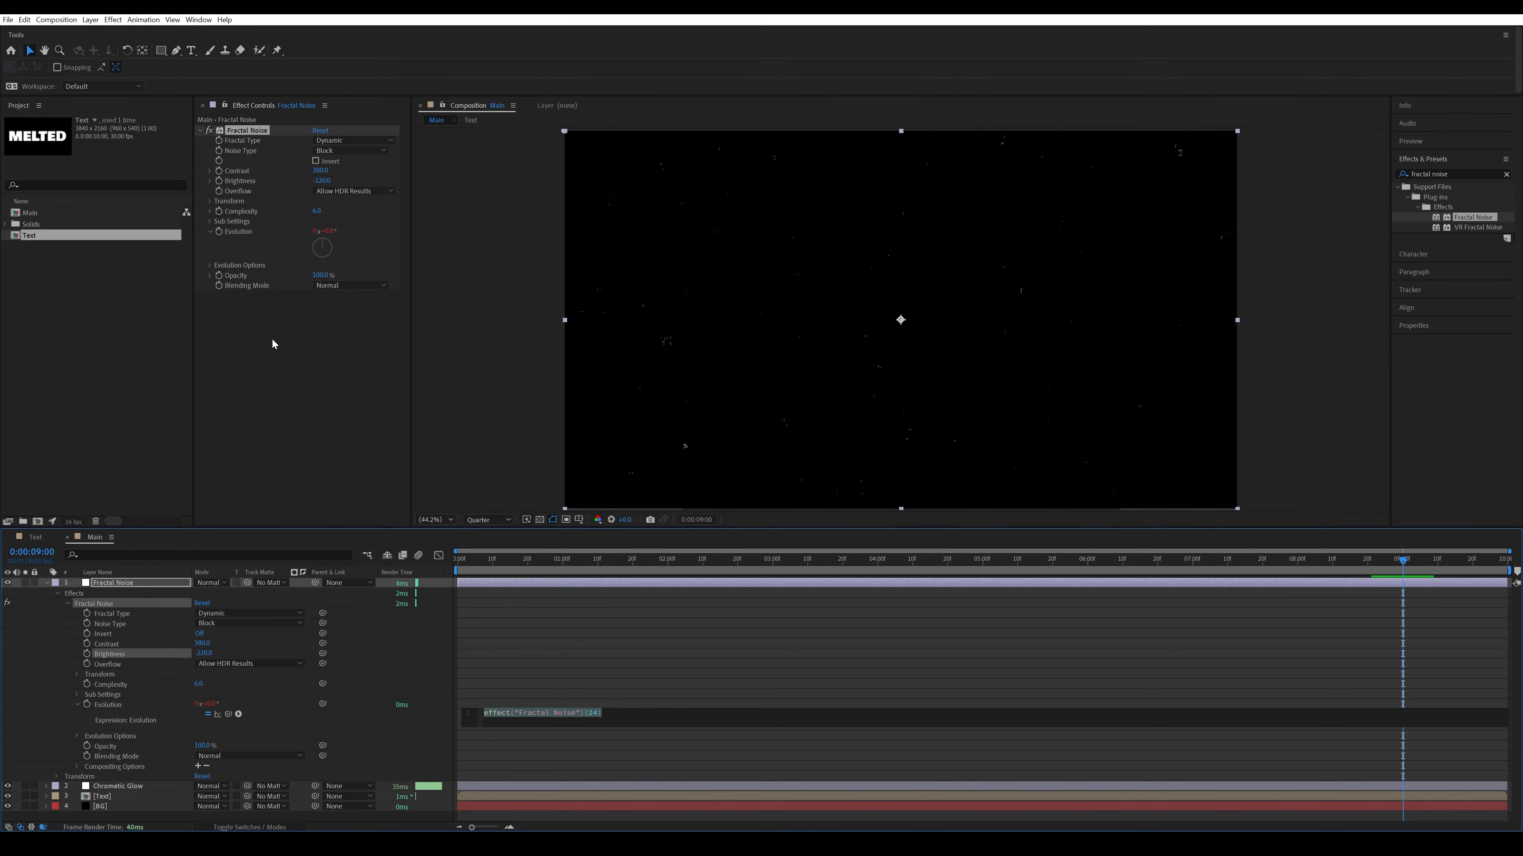
text(t)
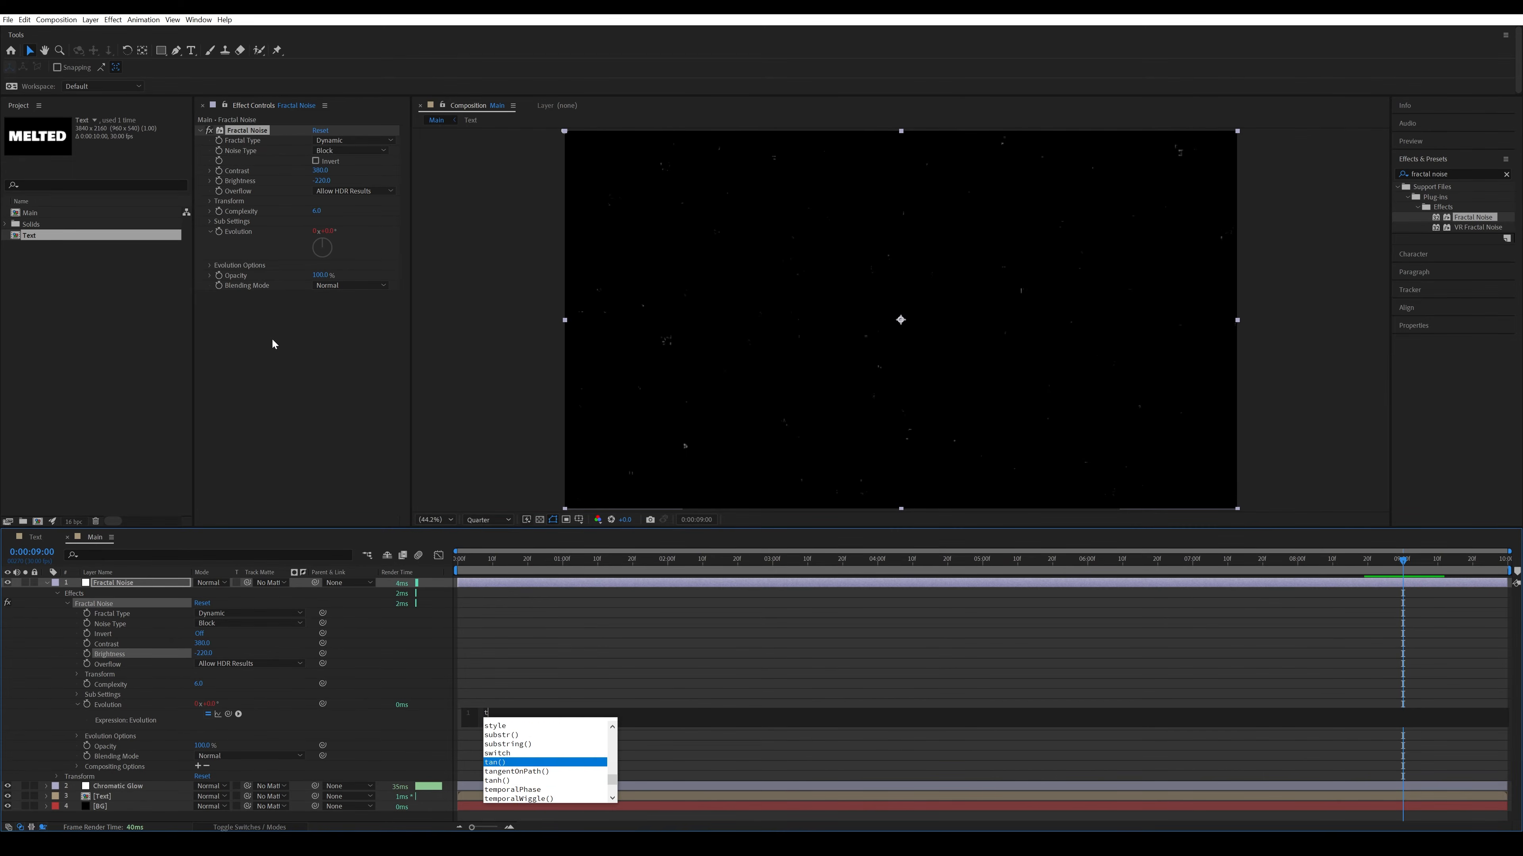
text(ime*)
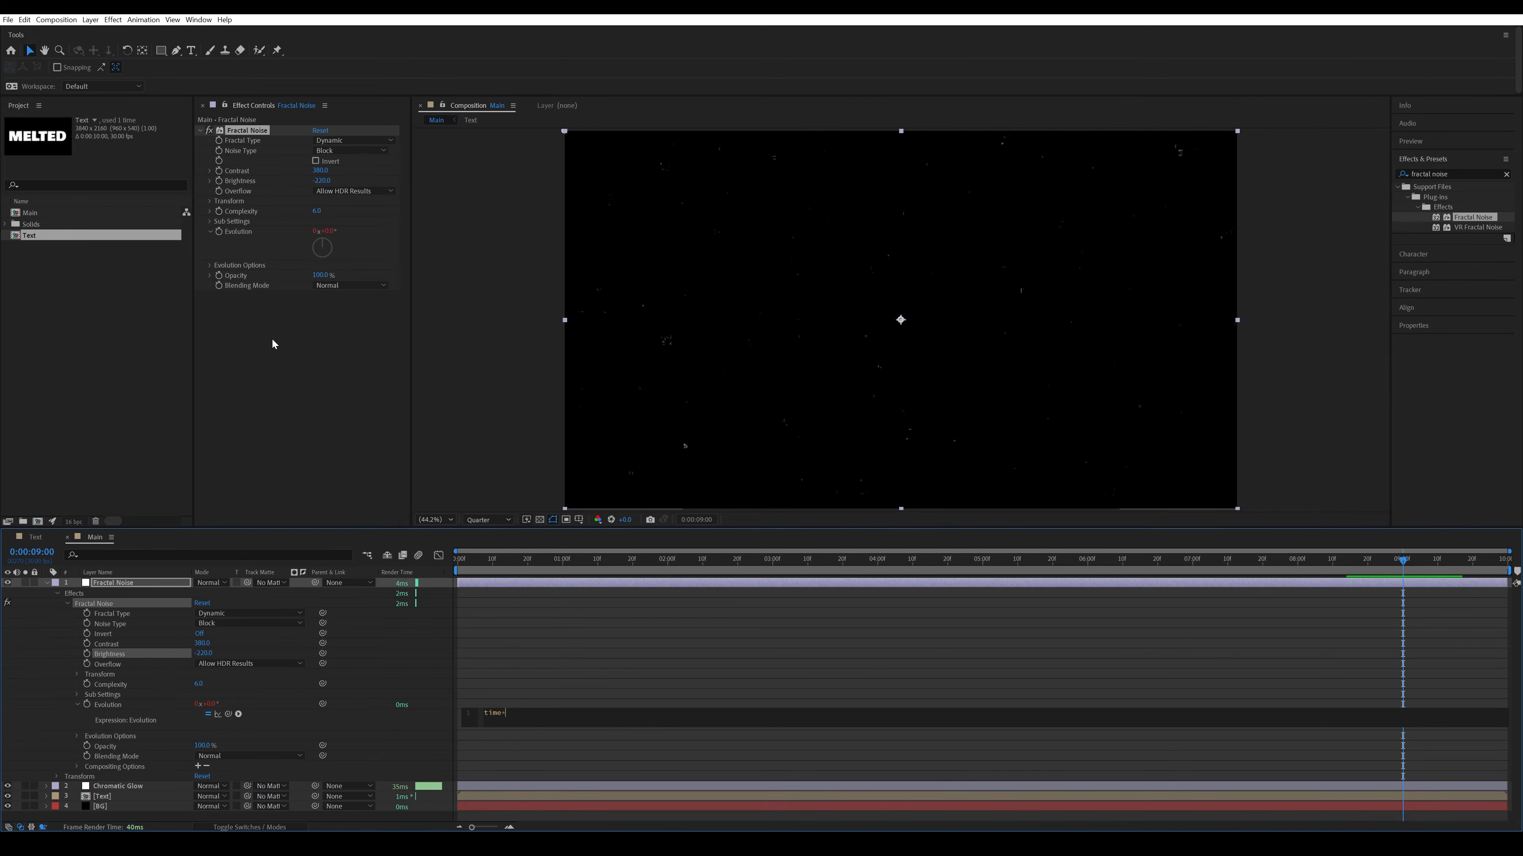
text(1500)
click(562, 619)
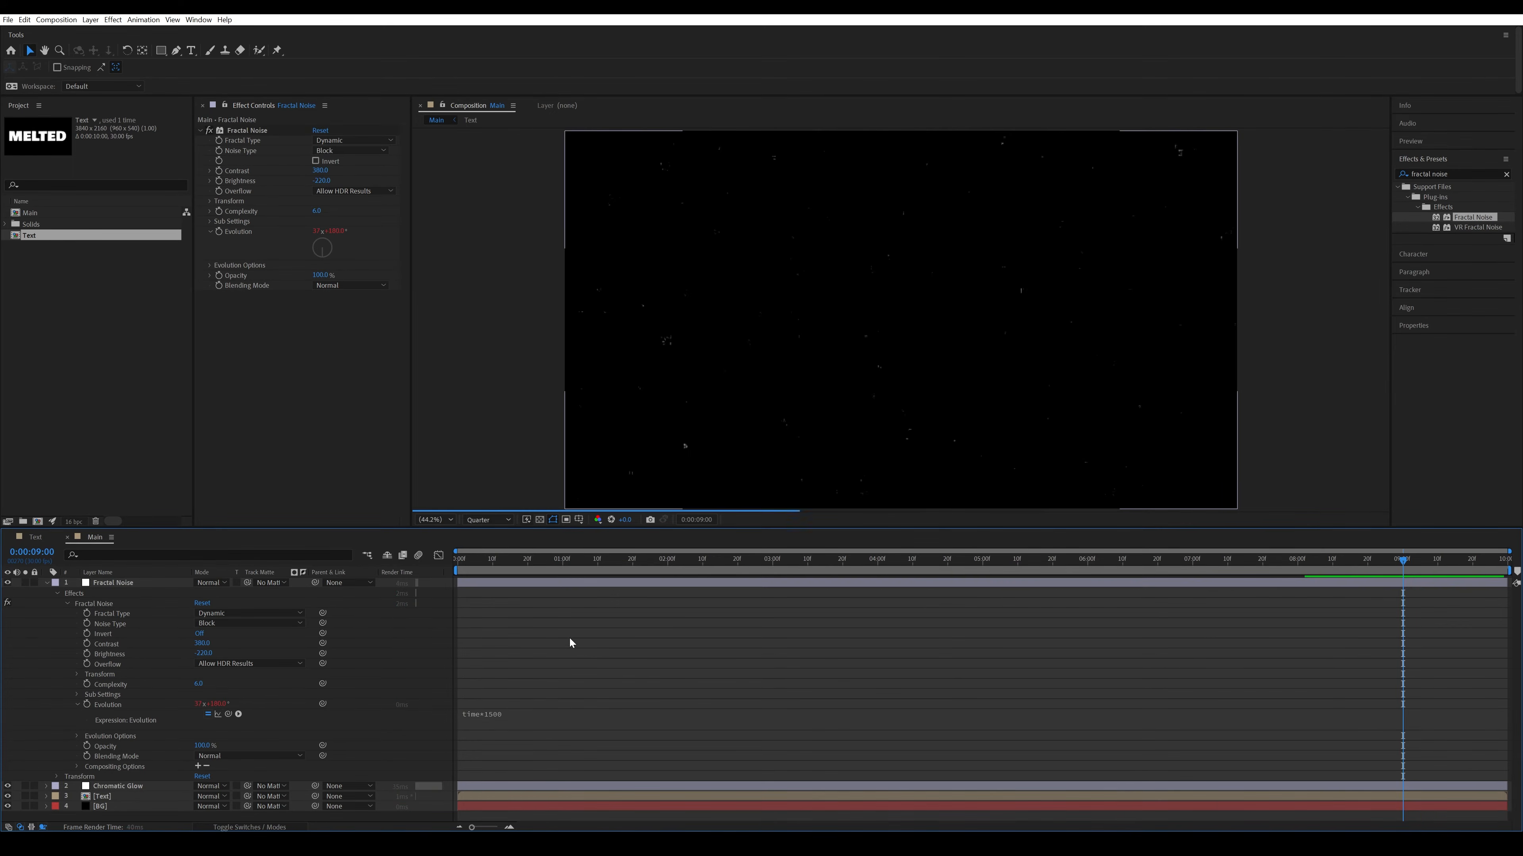
click(47, 584)
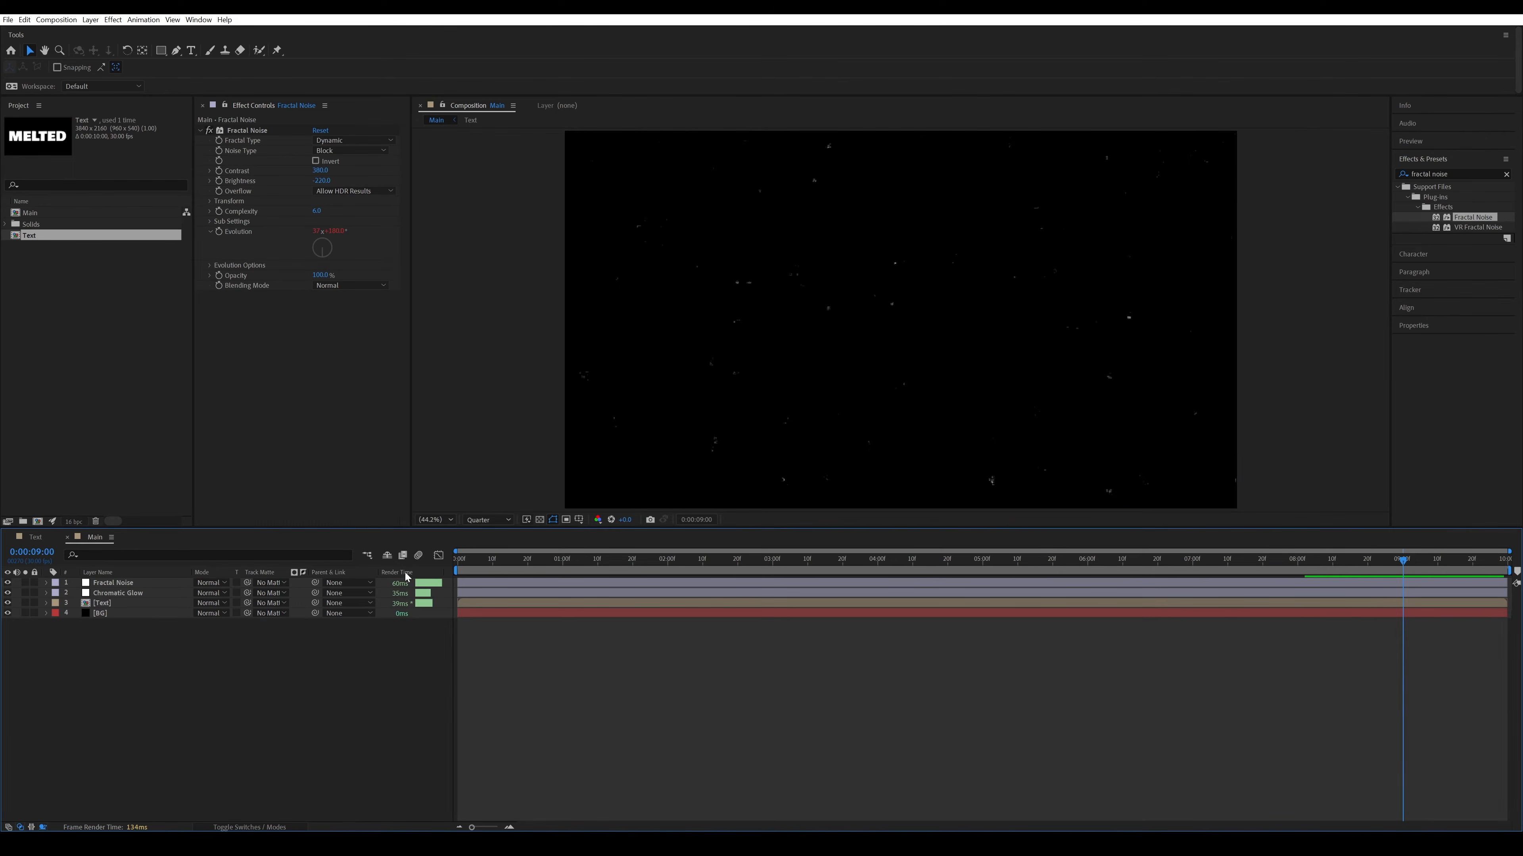
Preview the animated noise specks from the start of the composition.
drag(1118, 556, 416, 558)
key(space)
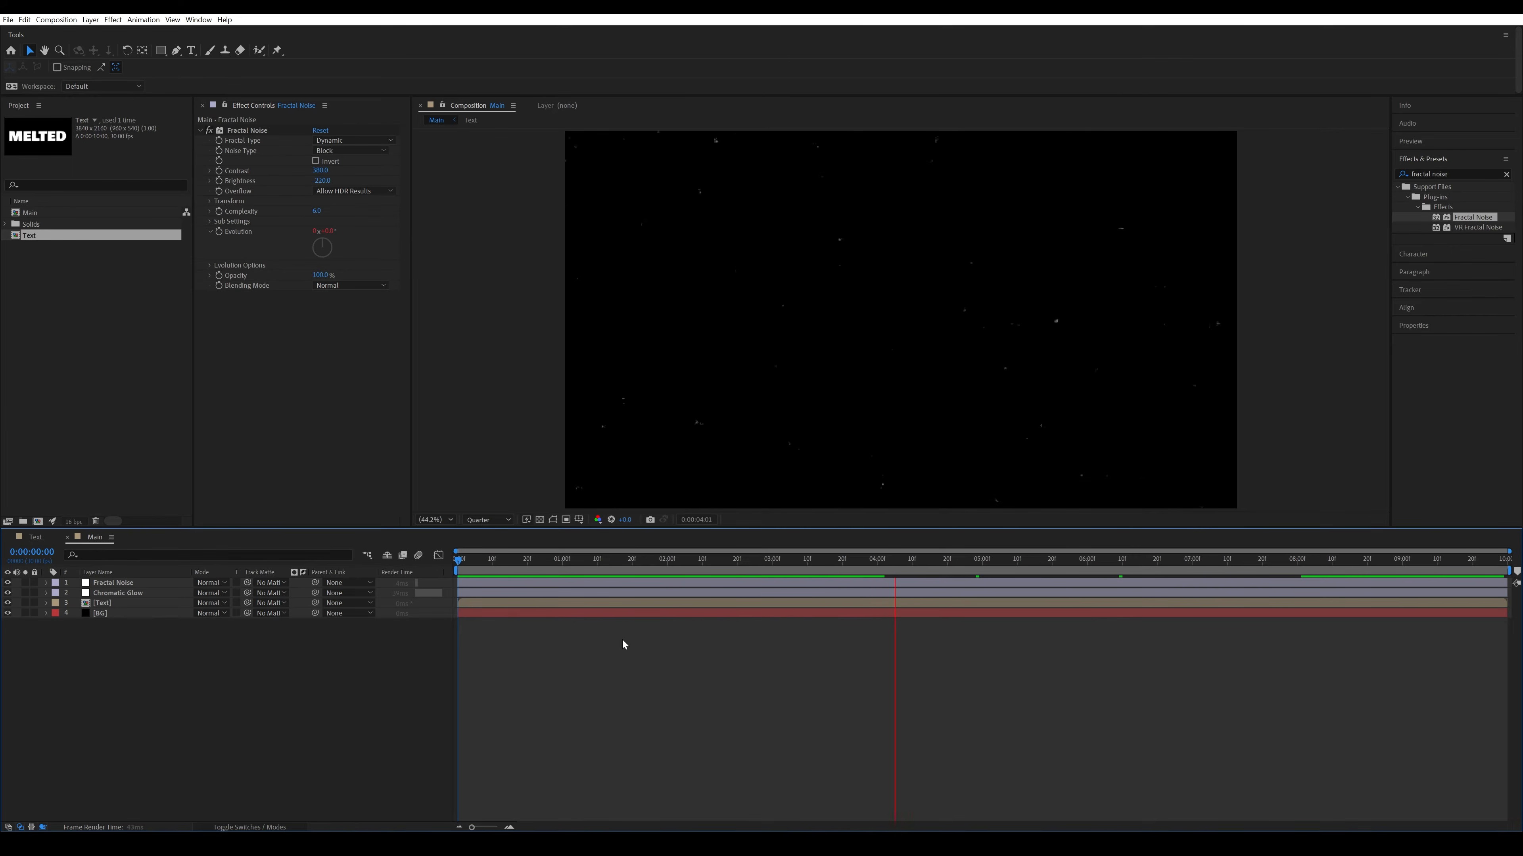
key(space)
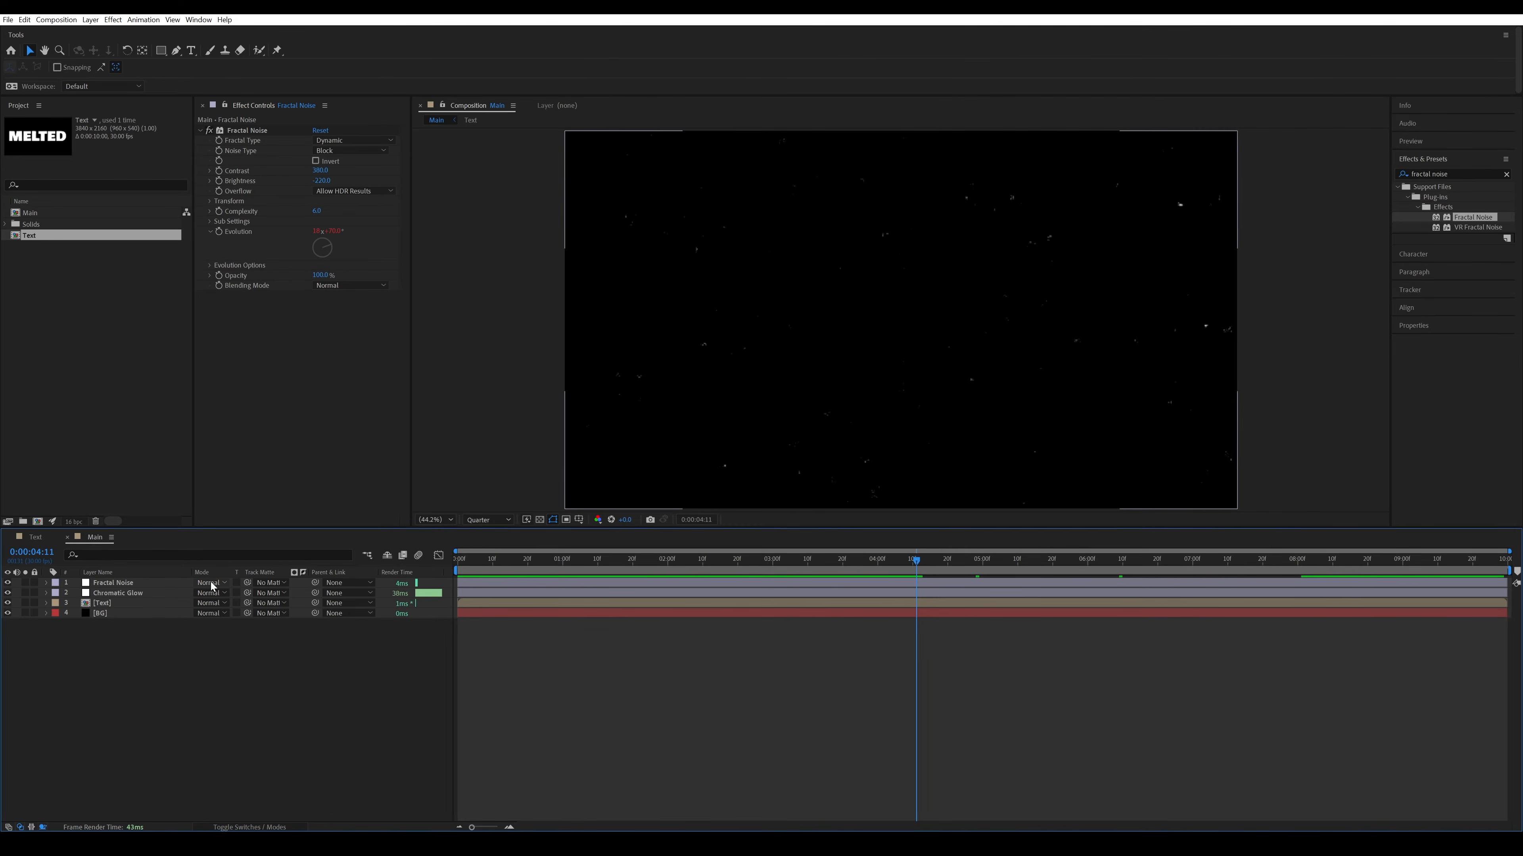
Set the Fractal Noise layer's blending mode to Screen.
click(254, 829)
click(253, 828)
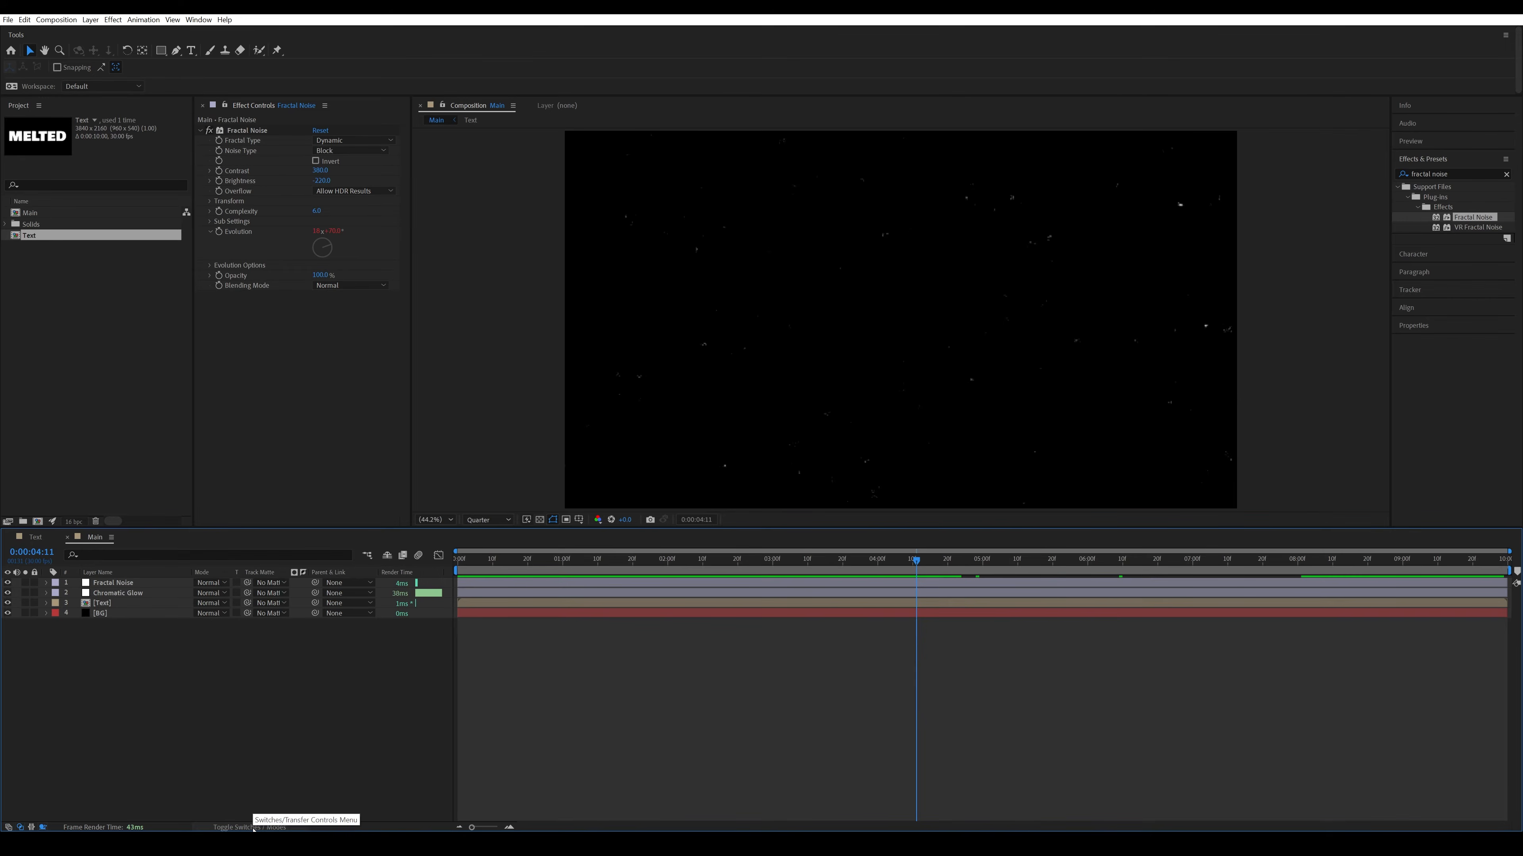
click(210, 583)
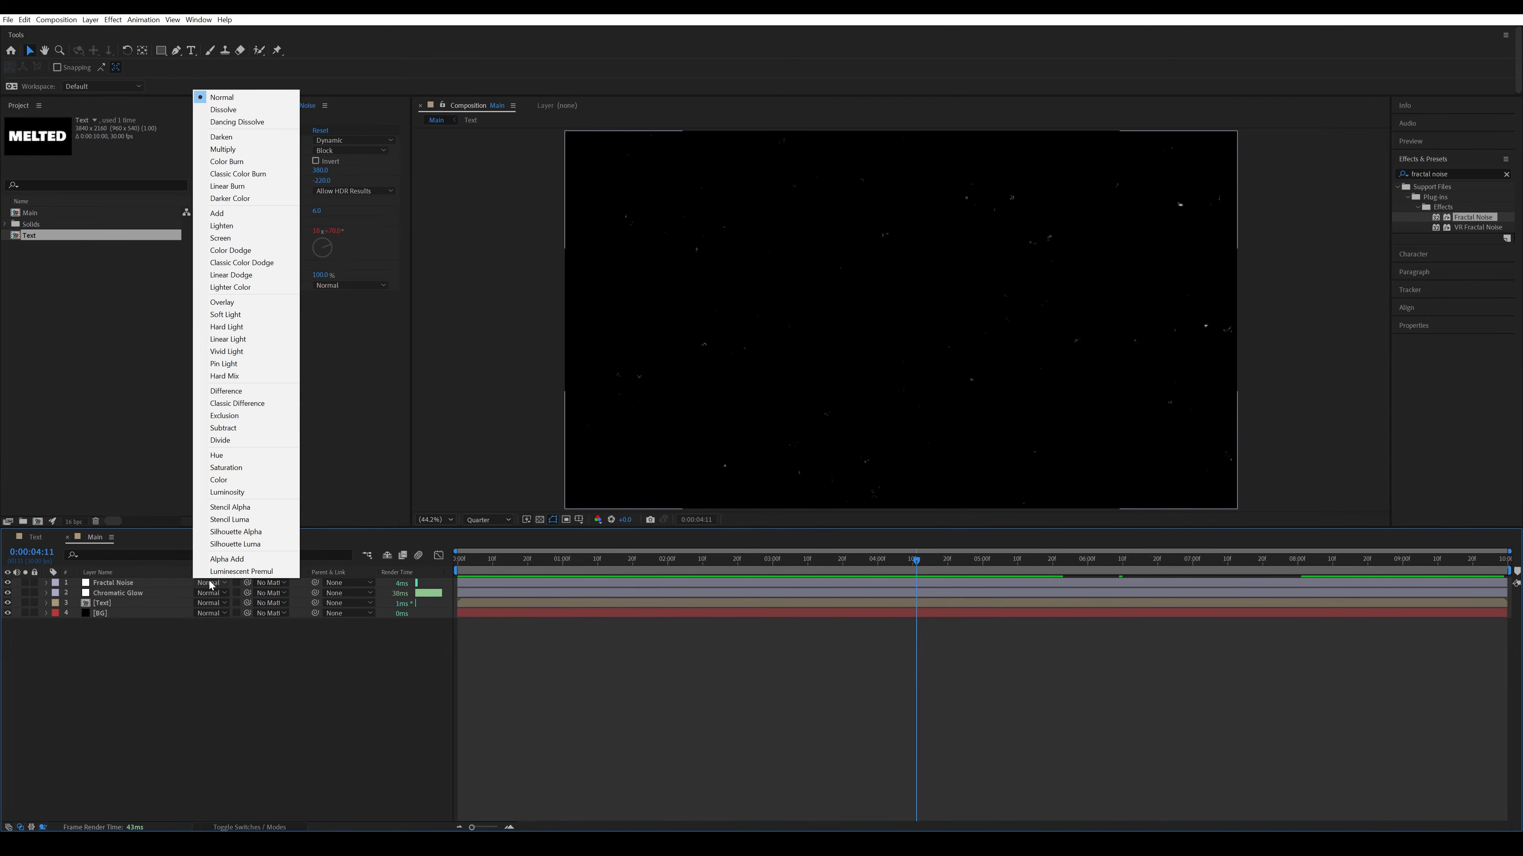
click(241, 240)
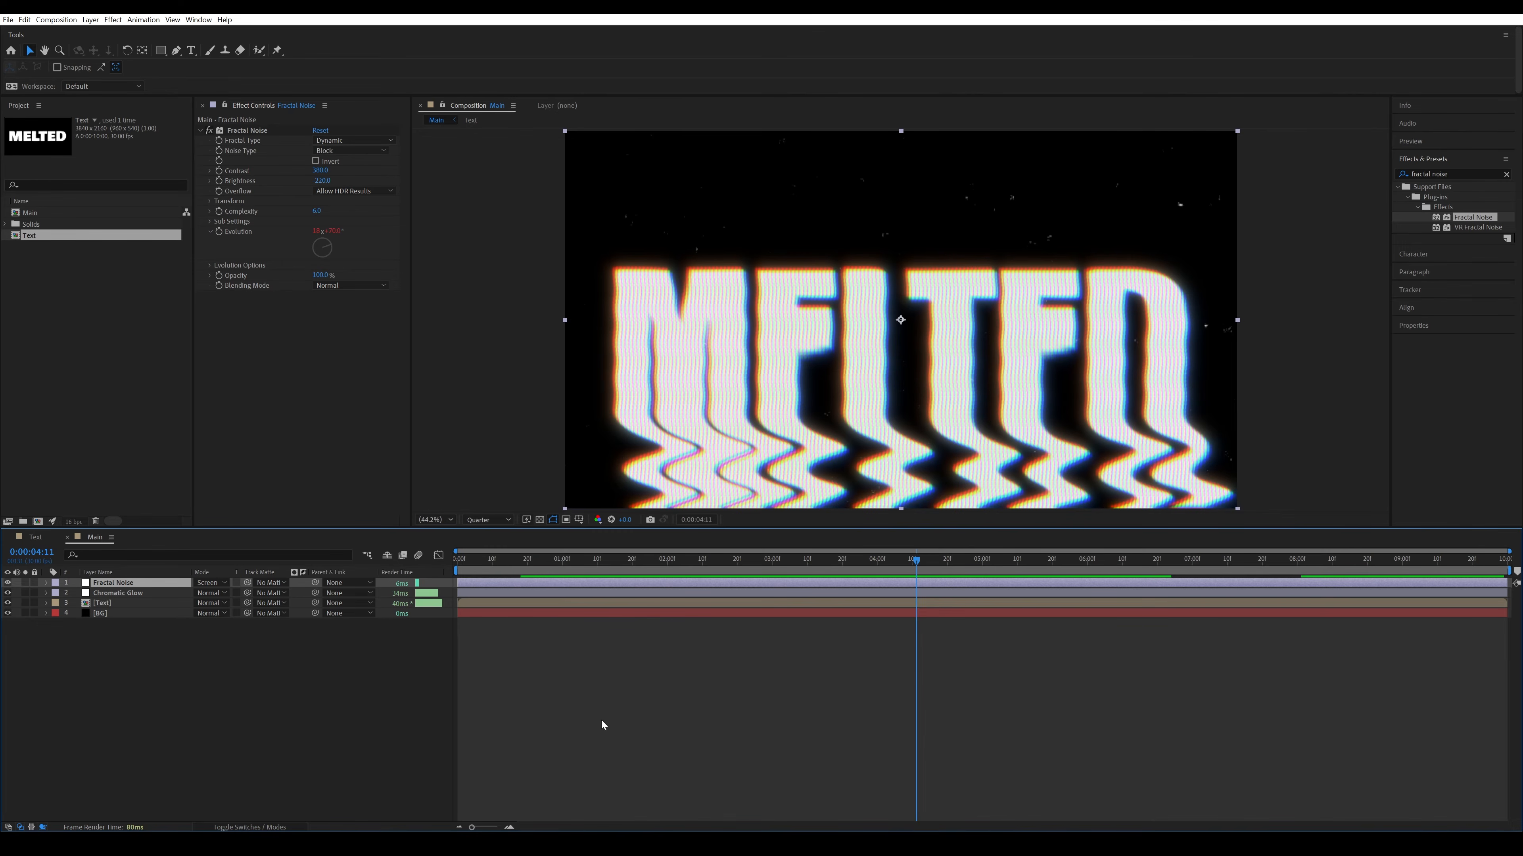
Add a new adjustment layer above all others in the Main composition and name it Blur.
drag(894, 556, 362, 573)
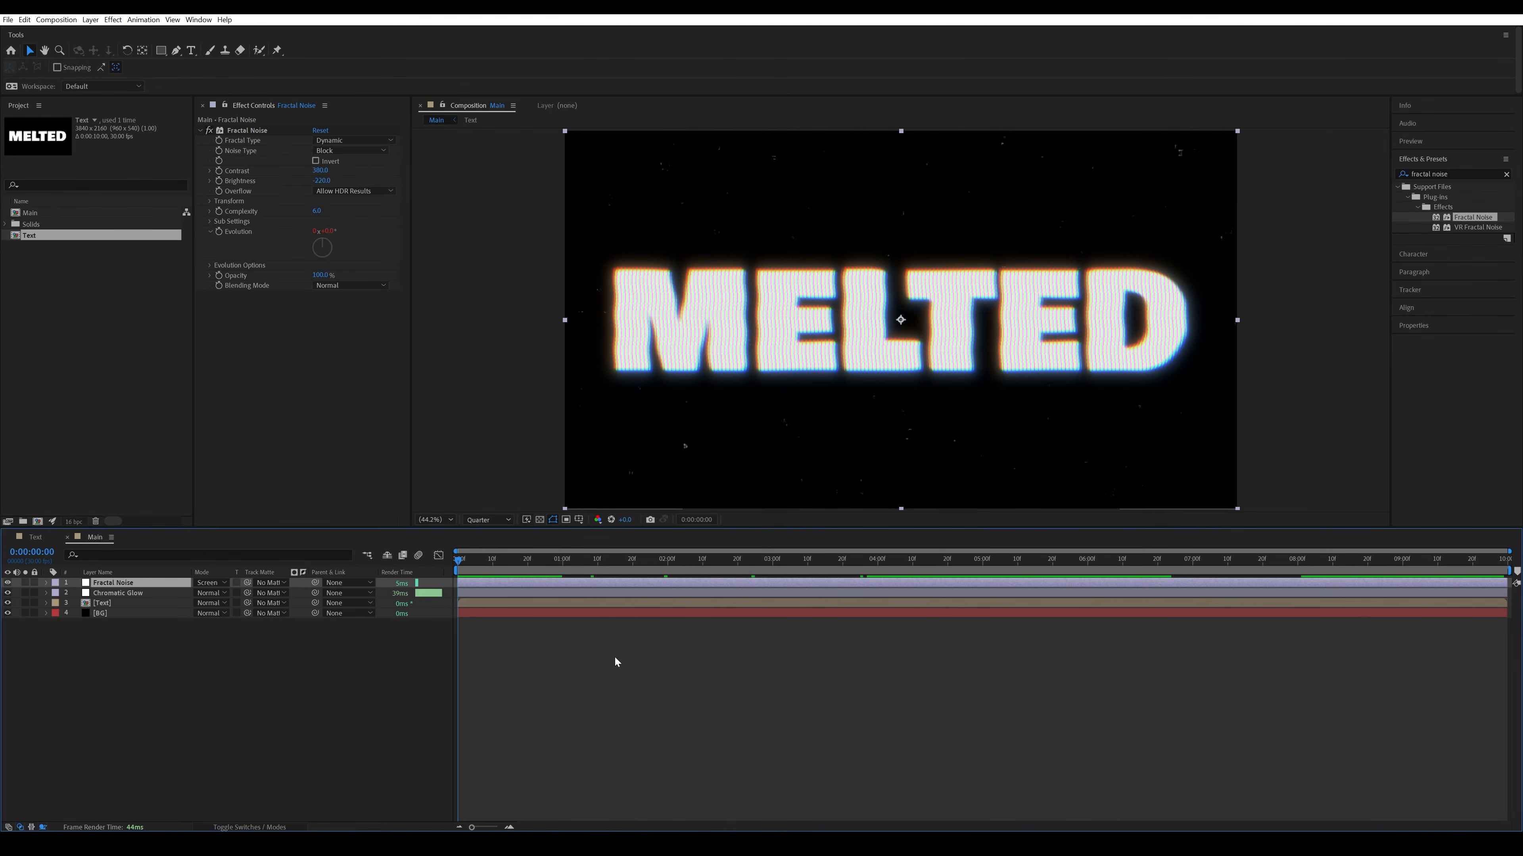
right_click(291, 698)
mouse_move(387, 572)
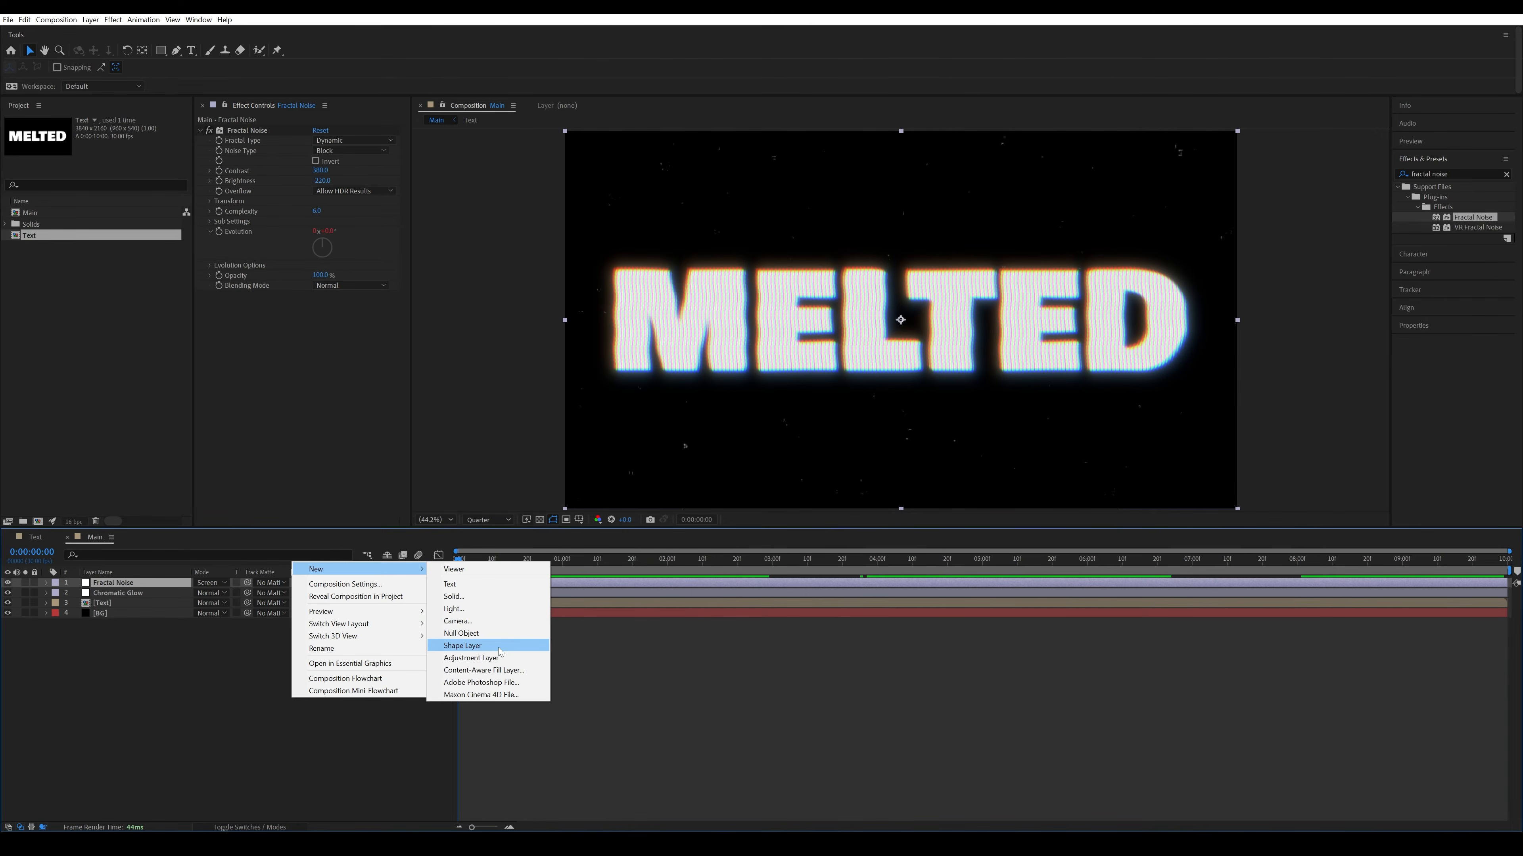
click(486, 658)
key(Return)
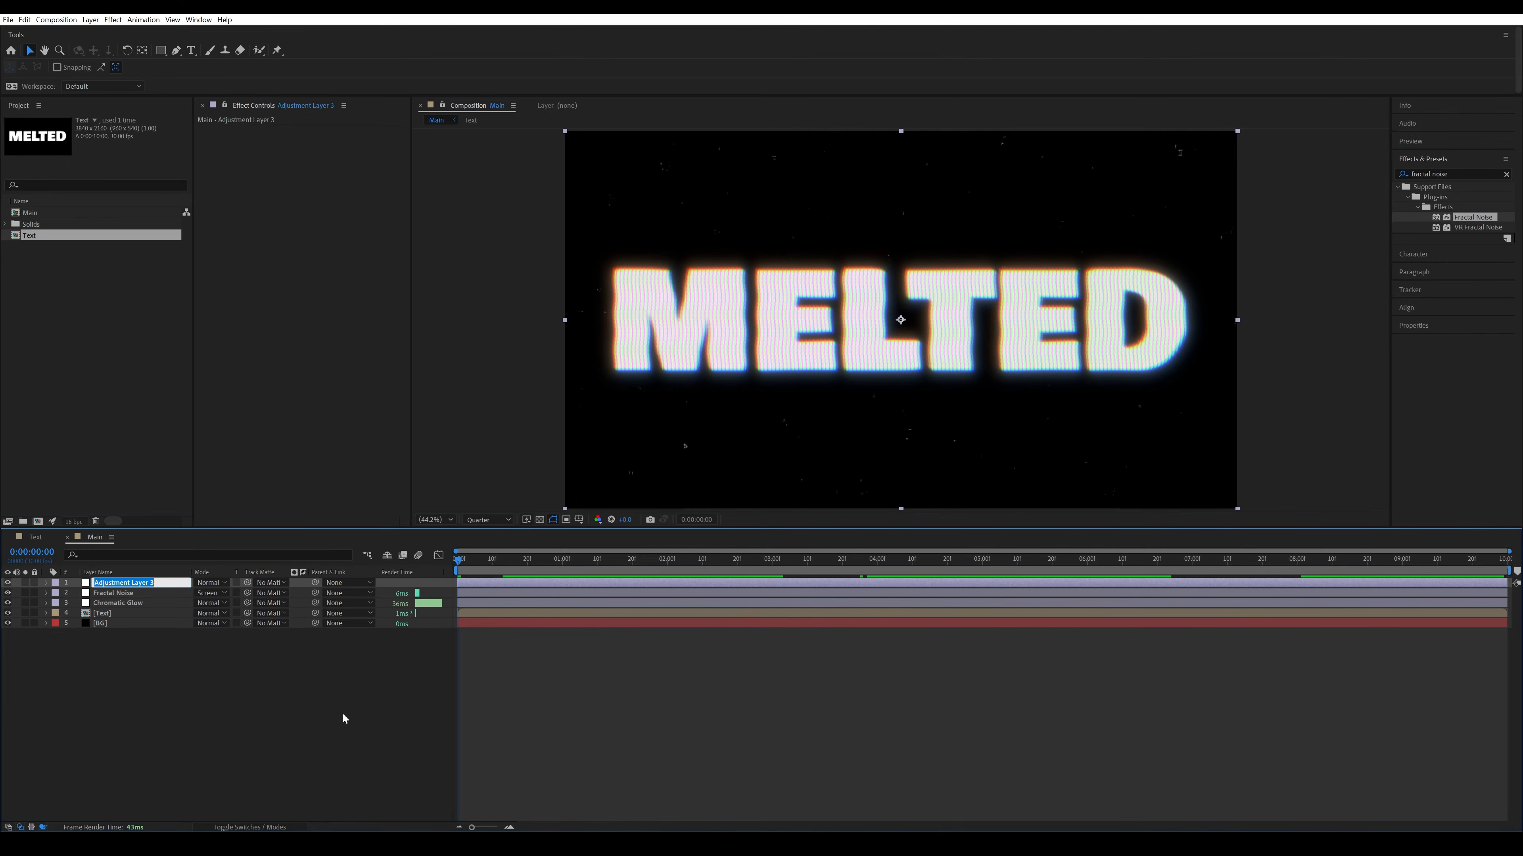
text(Blur)
key(Return)
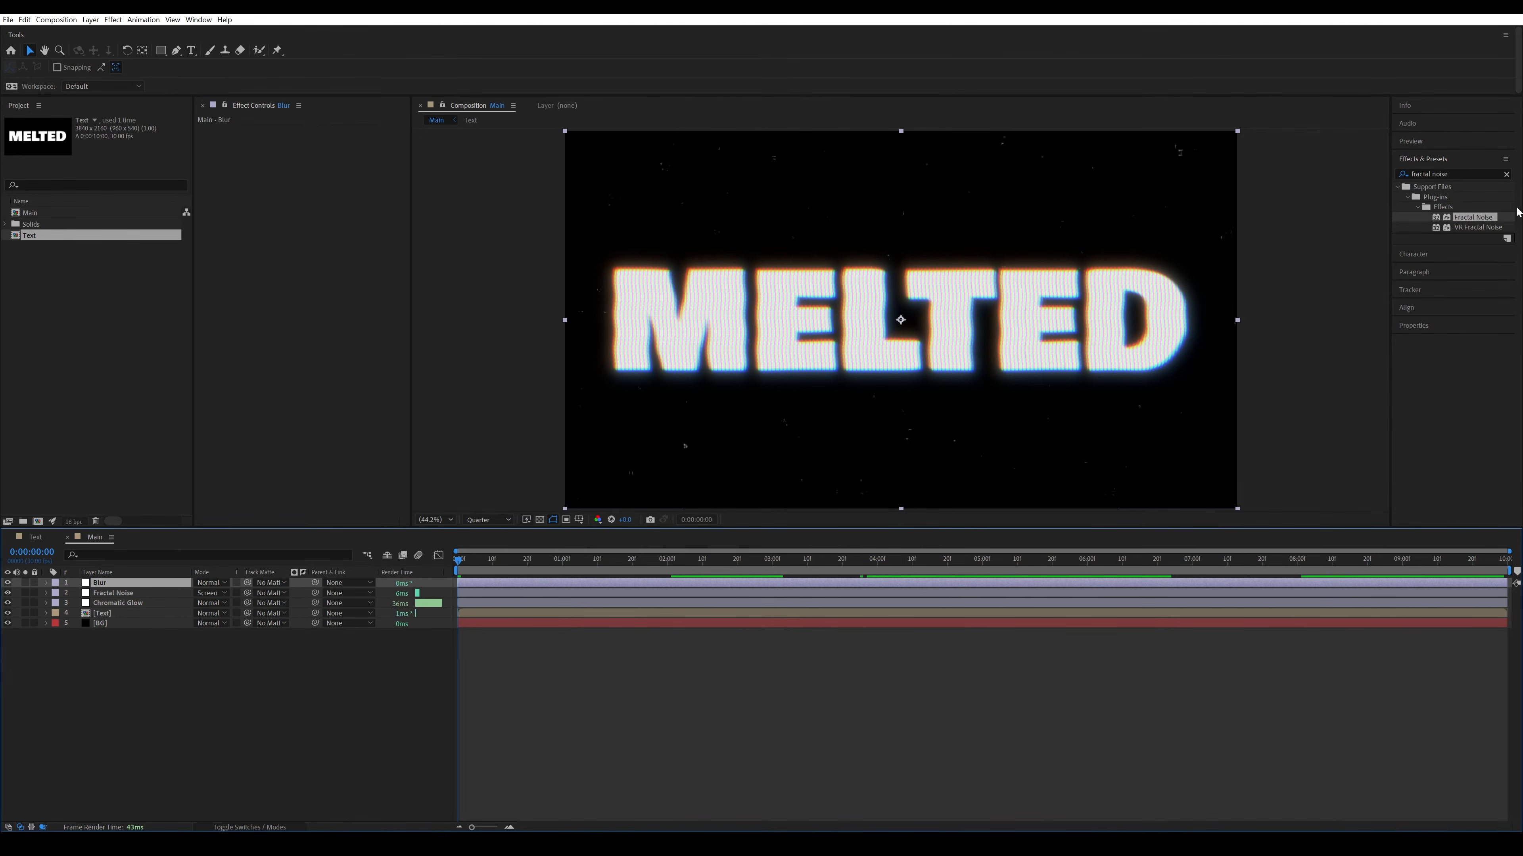
Apply Gaussian Blur to the Blur layer and set its Blurriness to 20.
click(1463, 175)
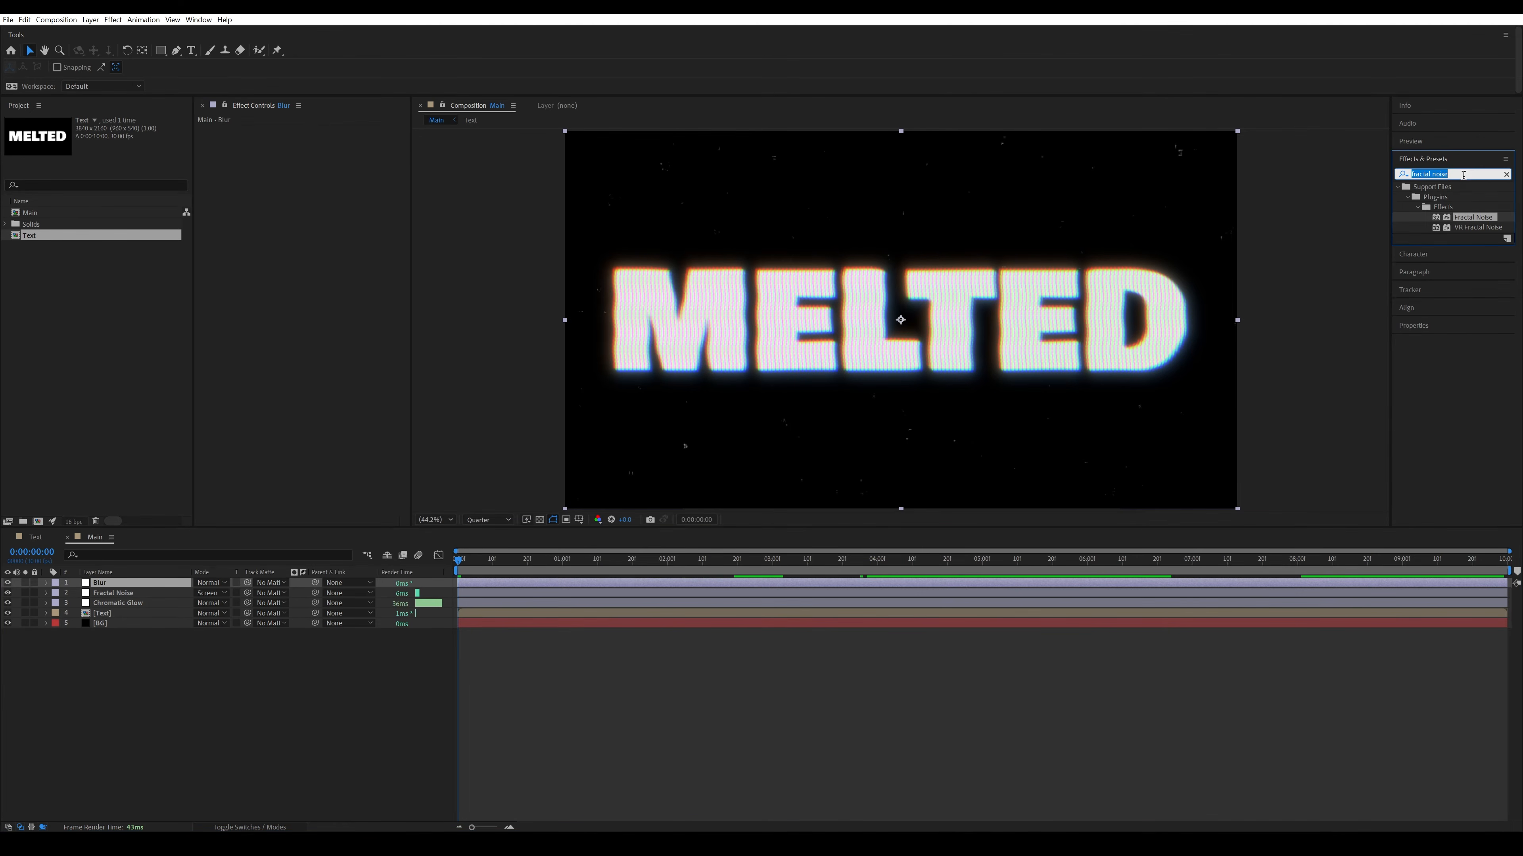
text(gauss)
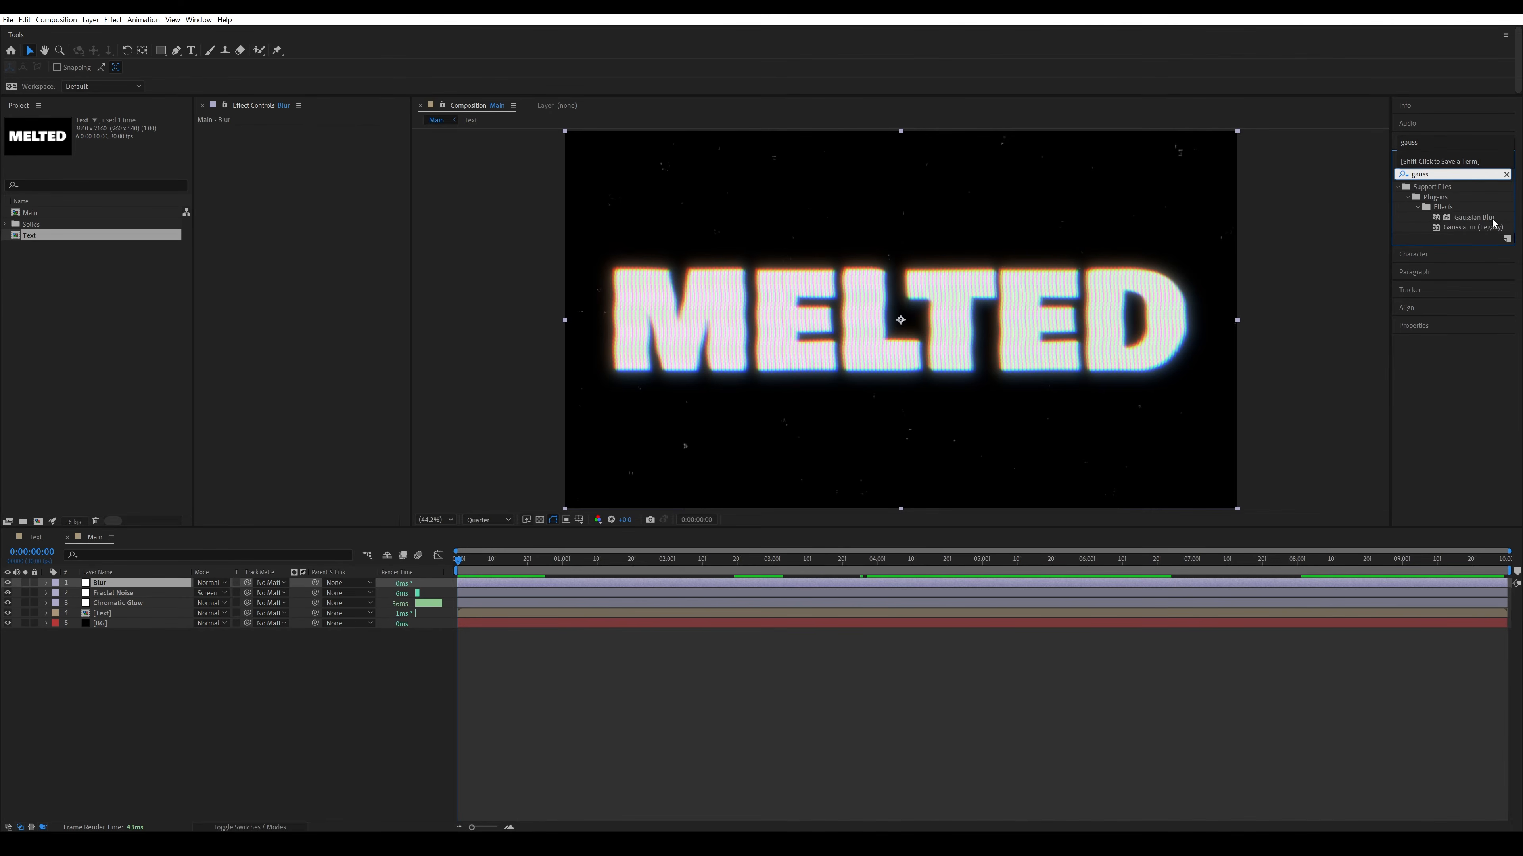
double_click(1488, 218)
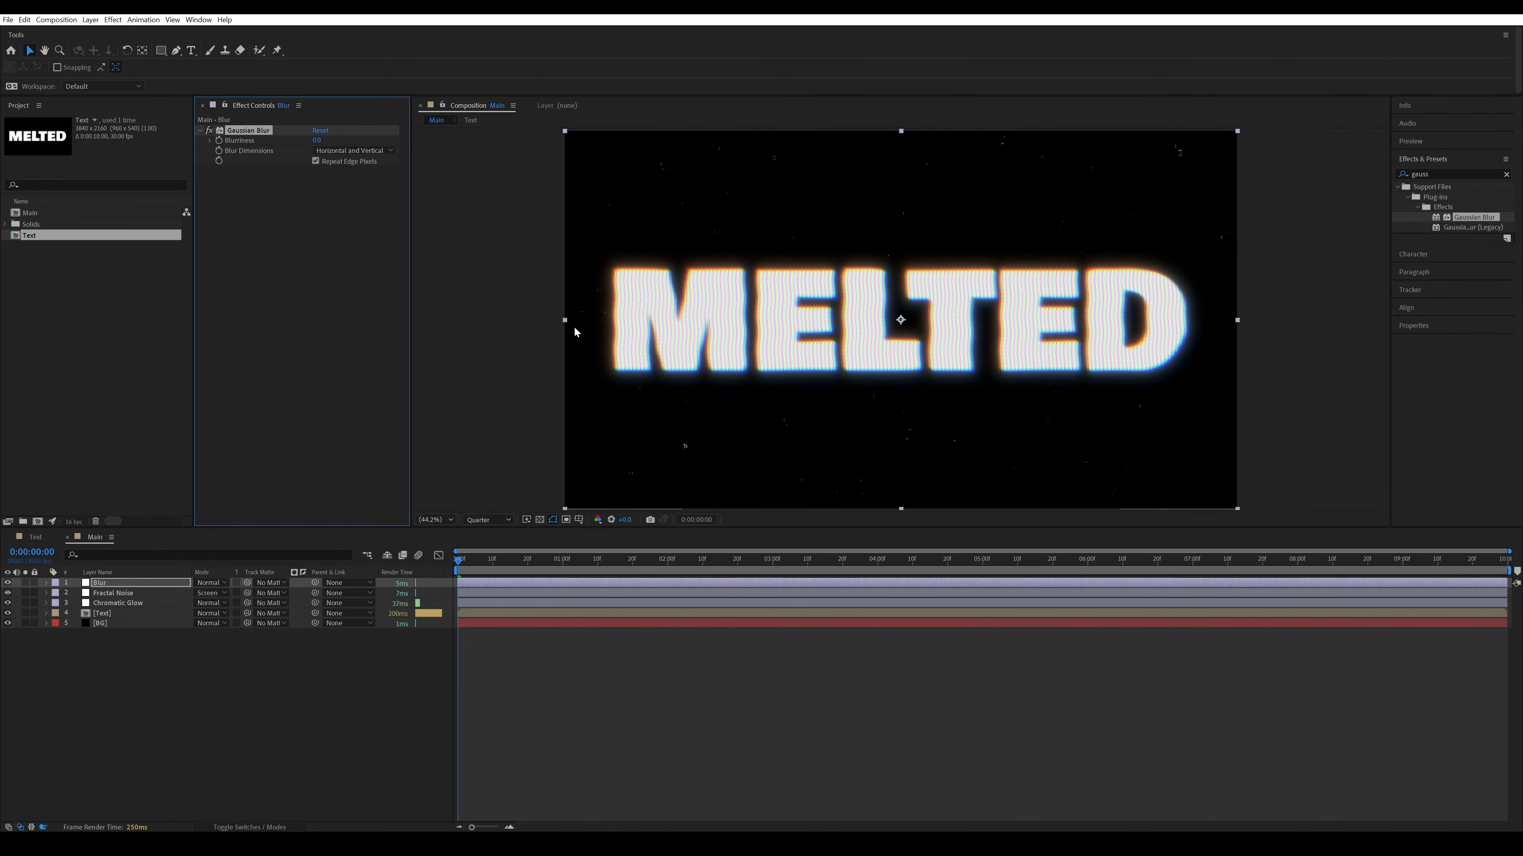
click(317, 141)
text(20)
key(Return)
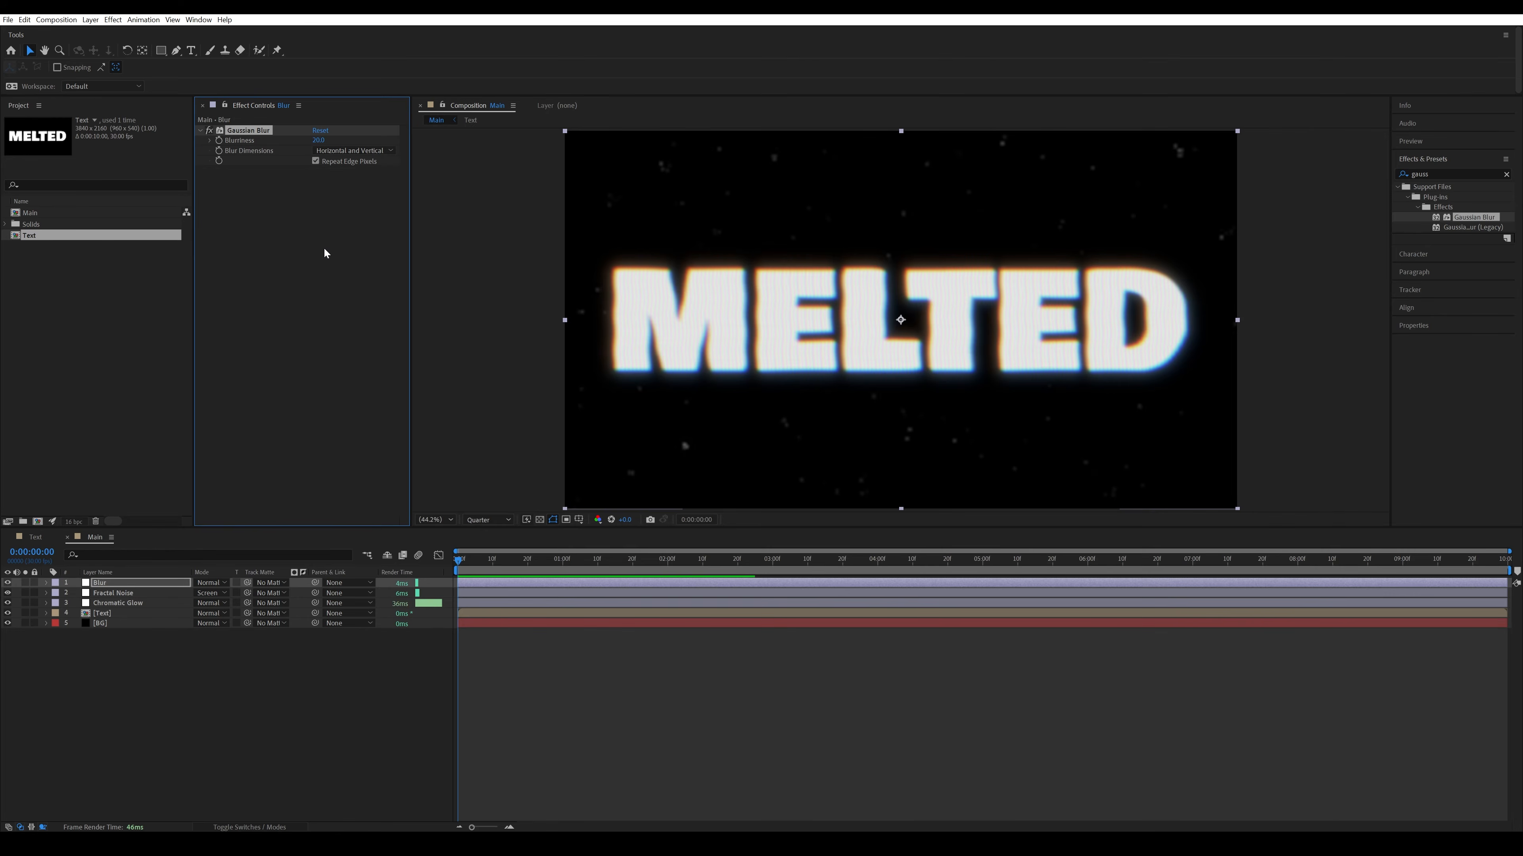
Add another adjustment layer on top of the stack and name it Noise.
right_click(282, 696)
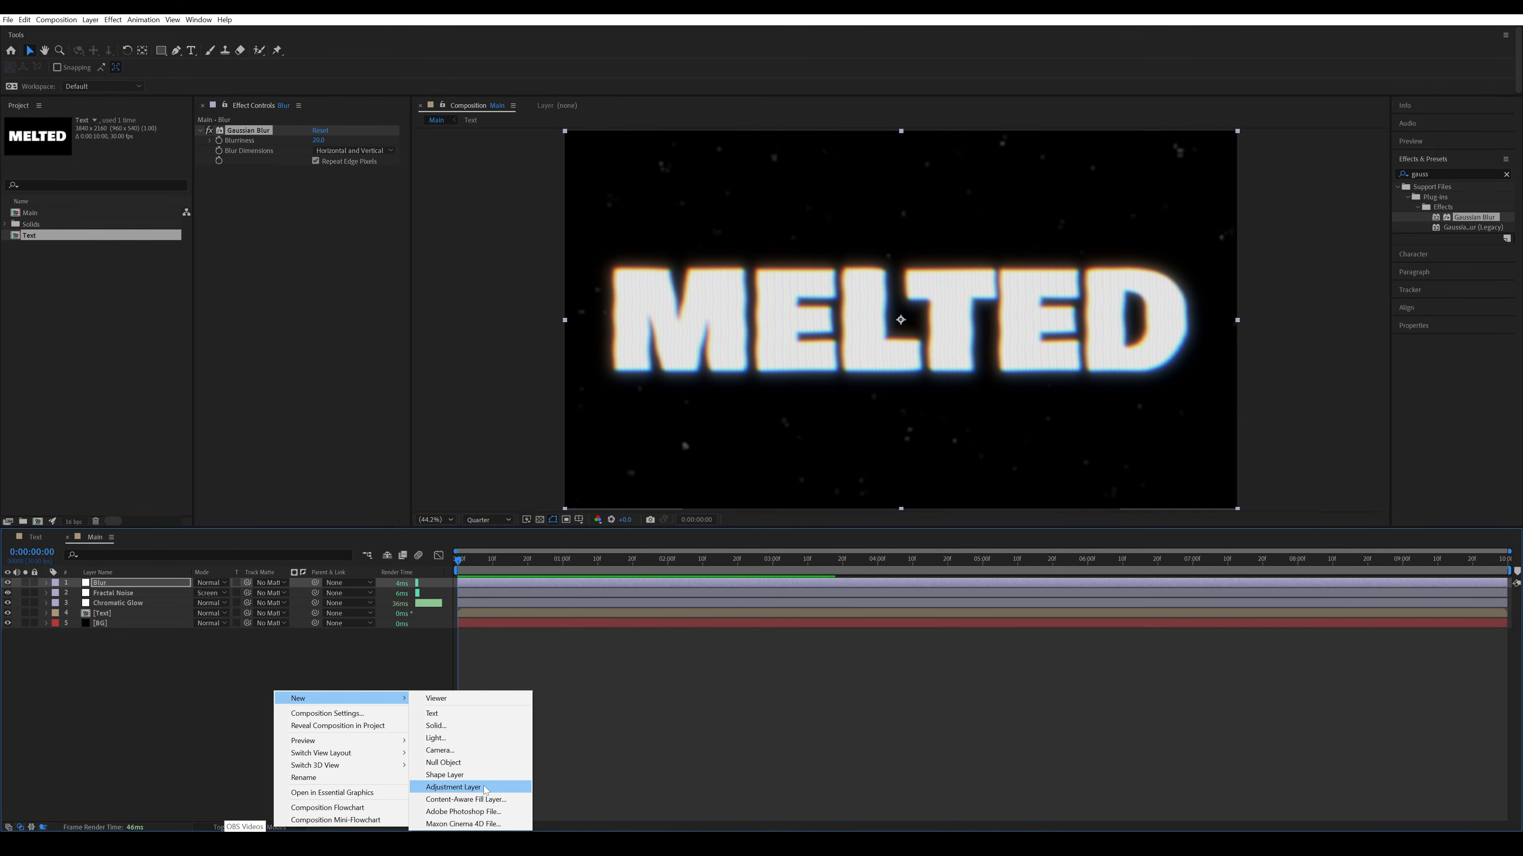
click(486, 788)
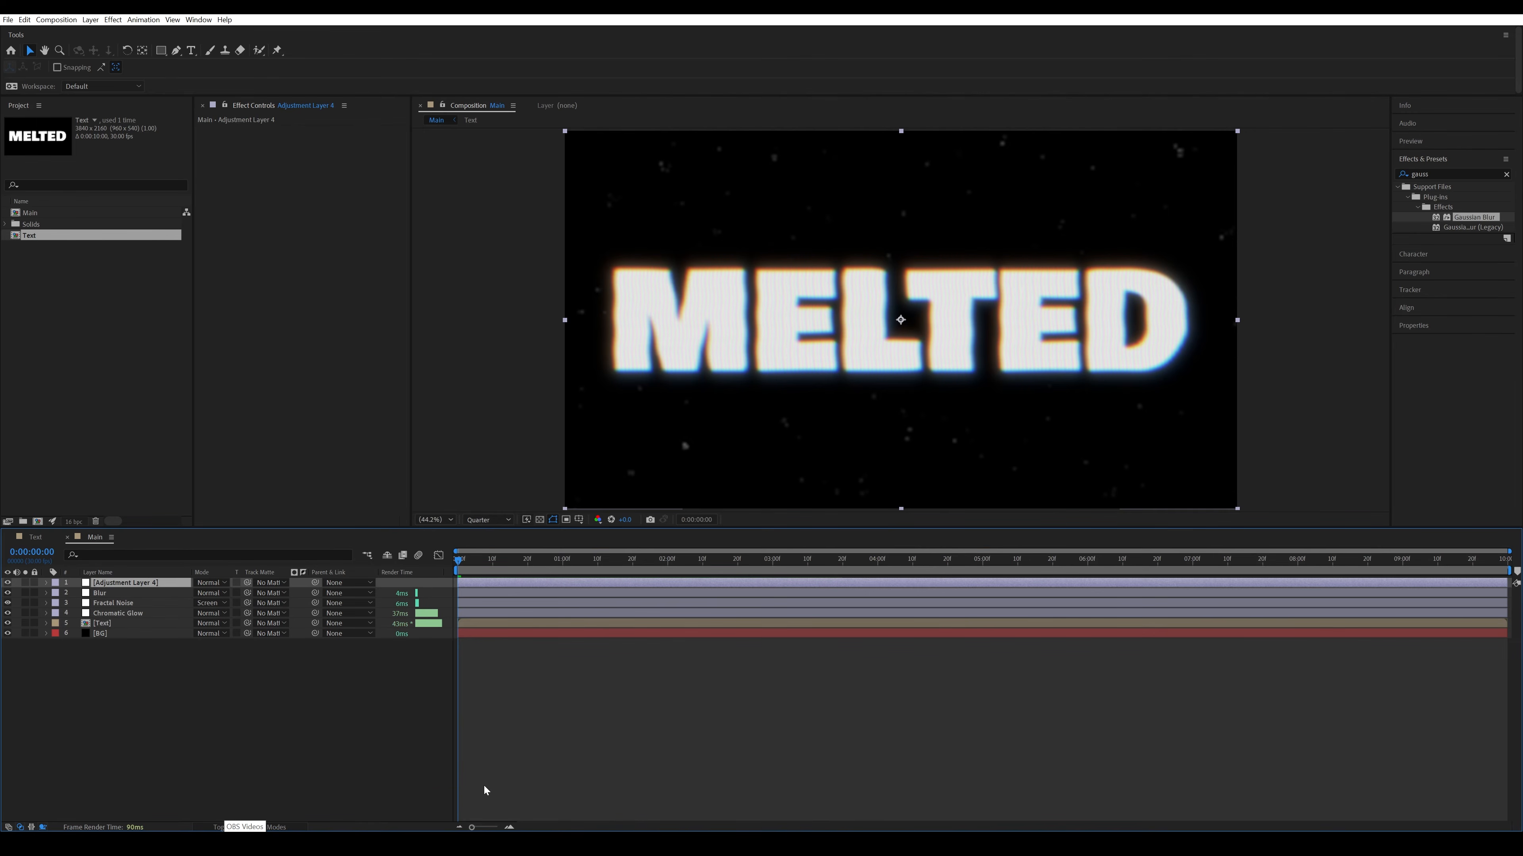
key(Return)
text(Noise)
key(Return)
Apply the Noise effect to the Noise layer and set the Amount of Noise to 15%.
click(1440, 172)
text(noise)
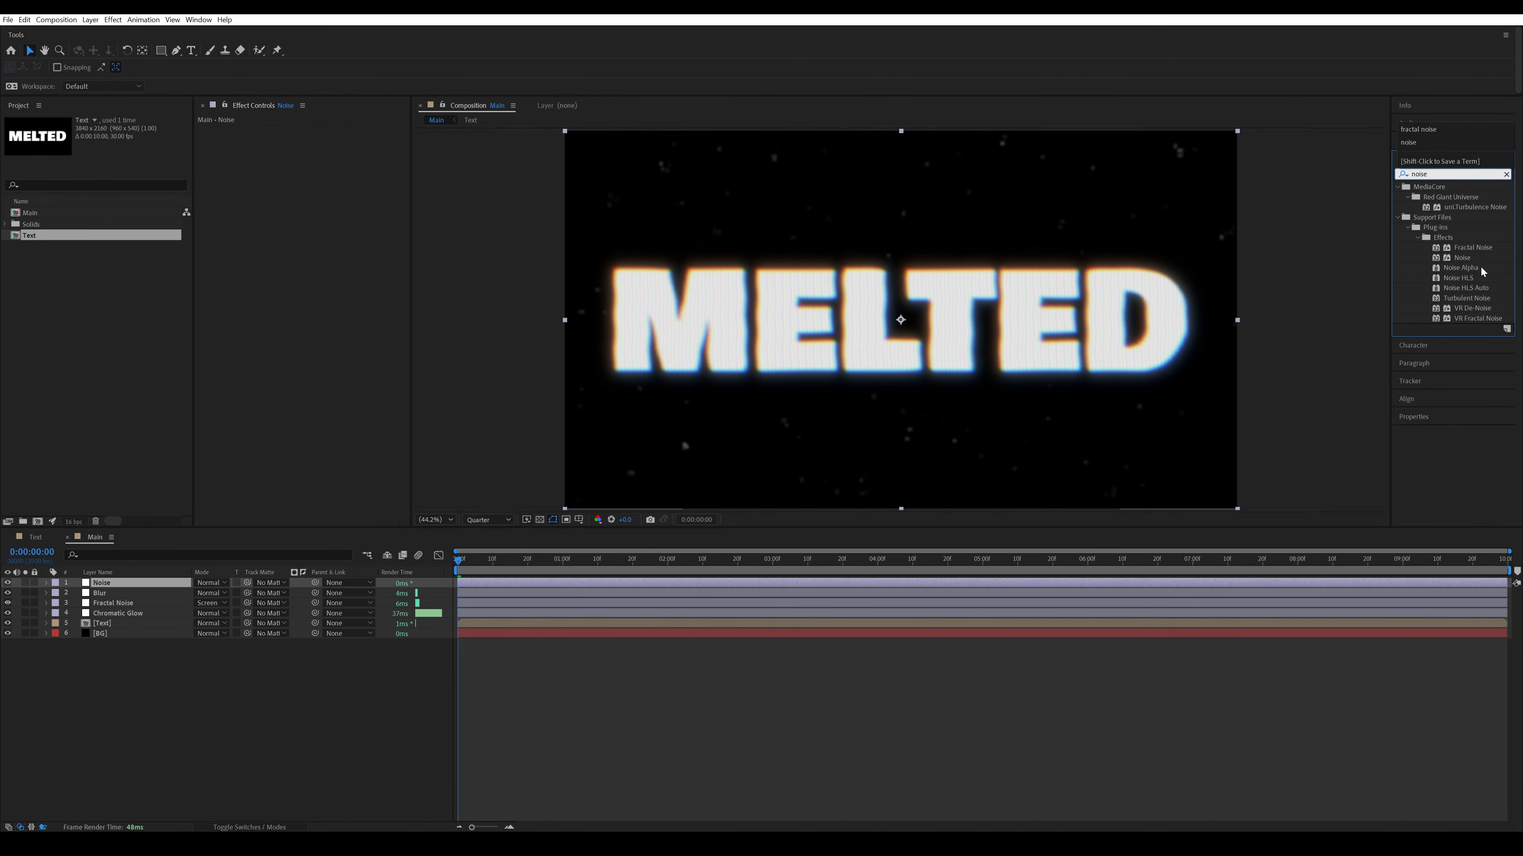
drag(1469, 259, 384, 282)
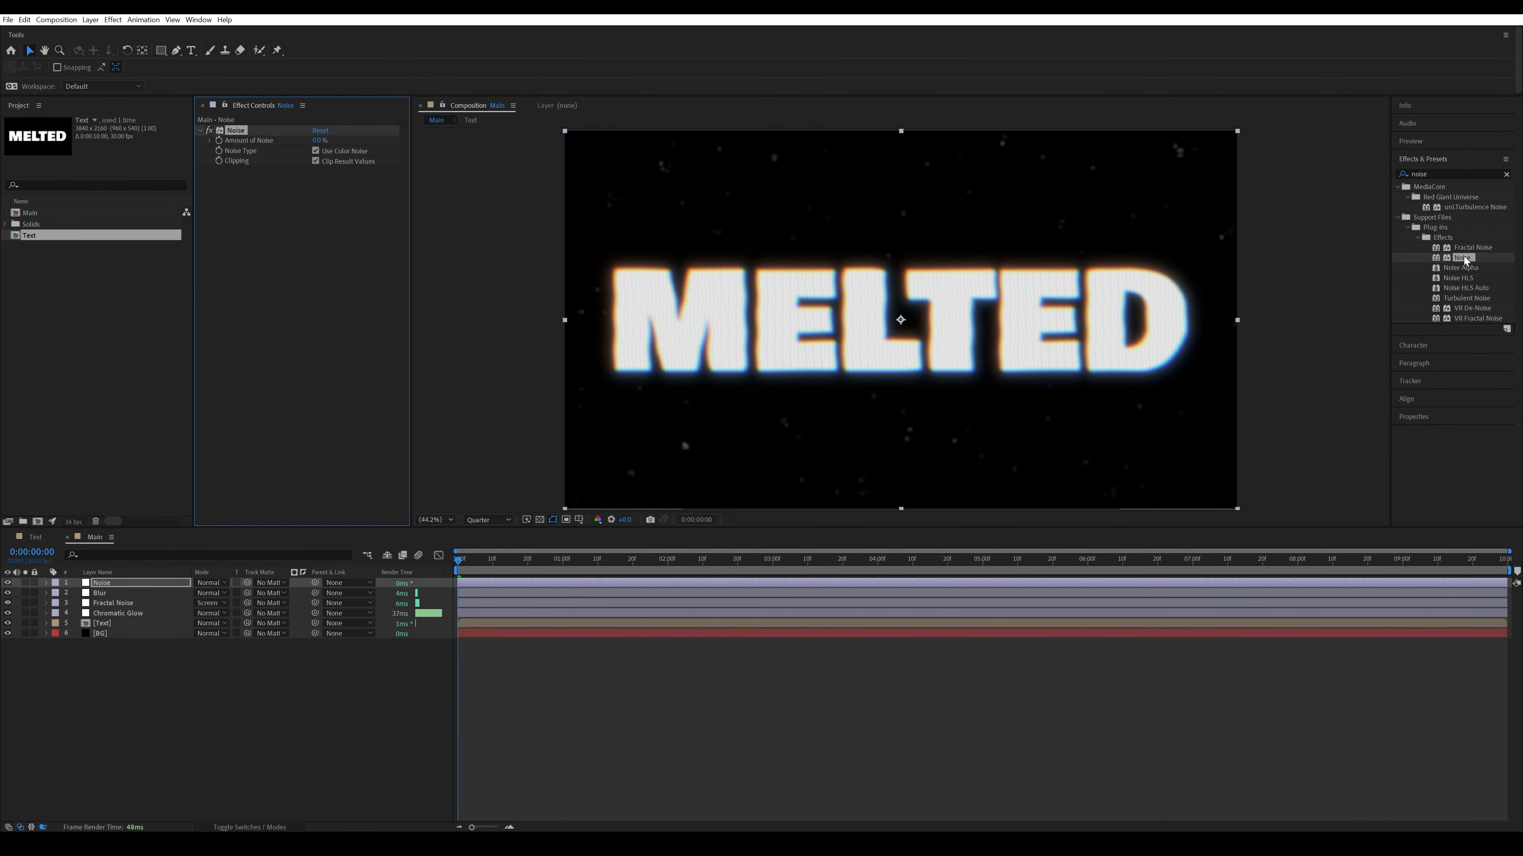
click(318, 140)
text(15)
key(Return)
Switch the composition's preview resolution to Full and cycle the project's color depth.
click(489, 520)
click(486, 559)
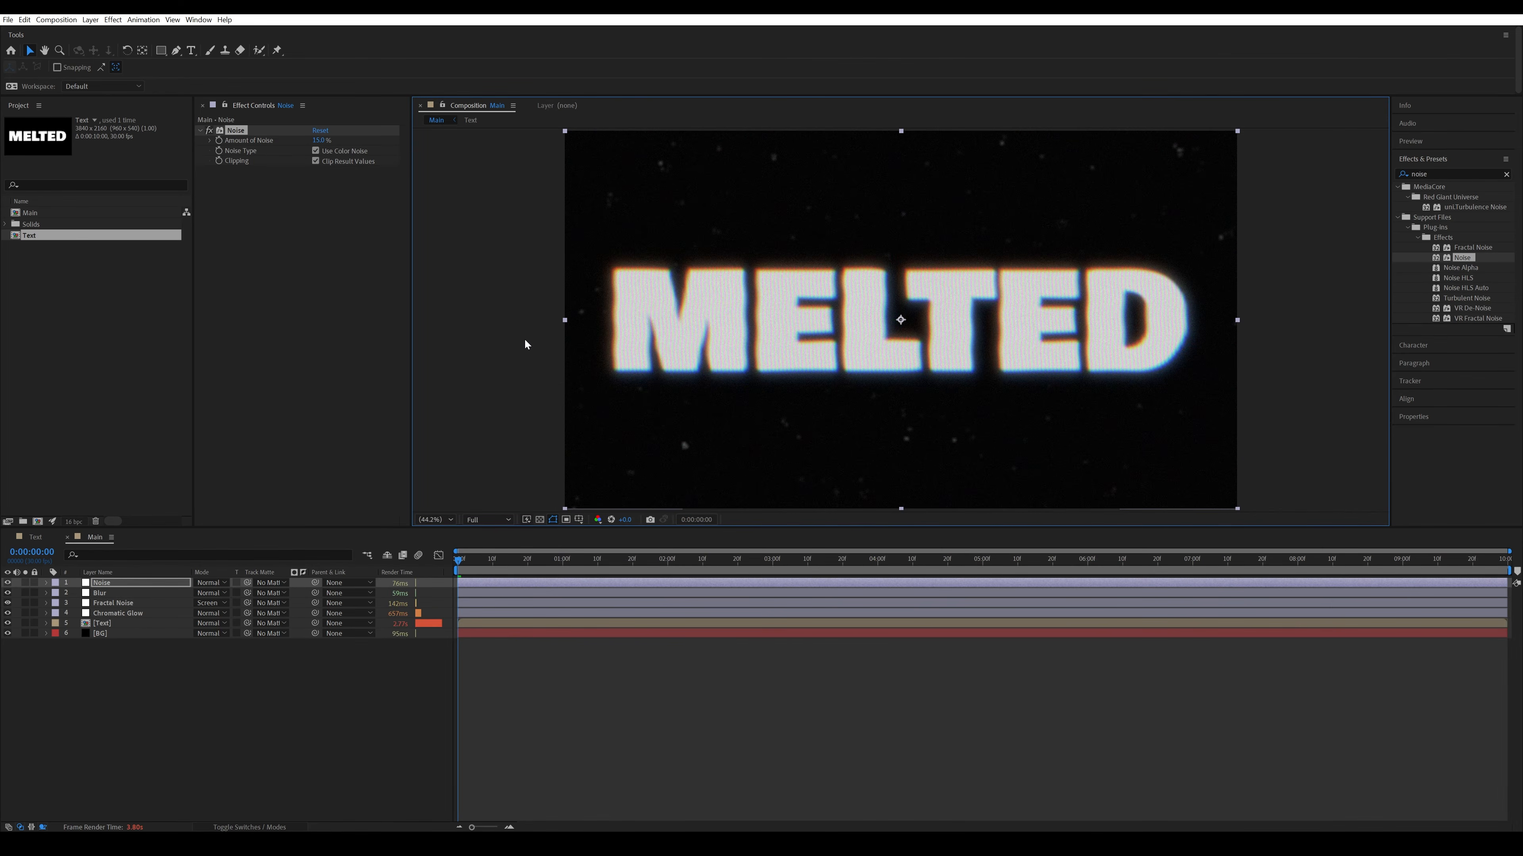
alt+click(74, 522)
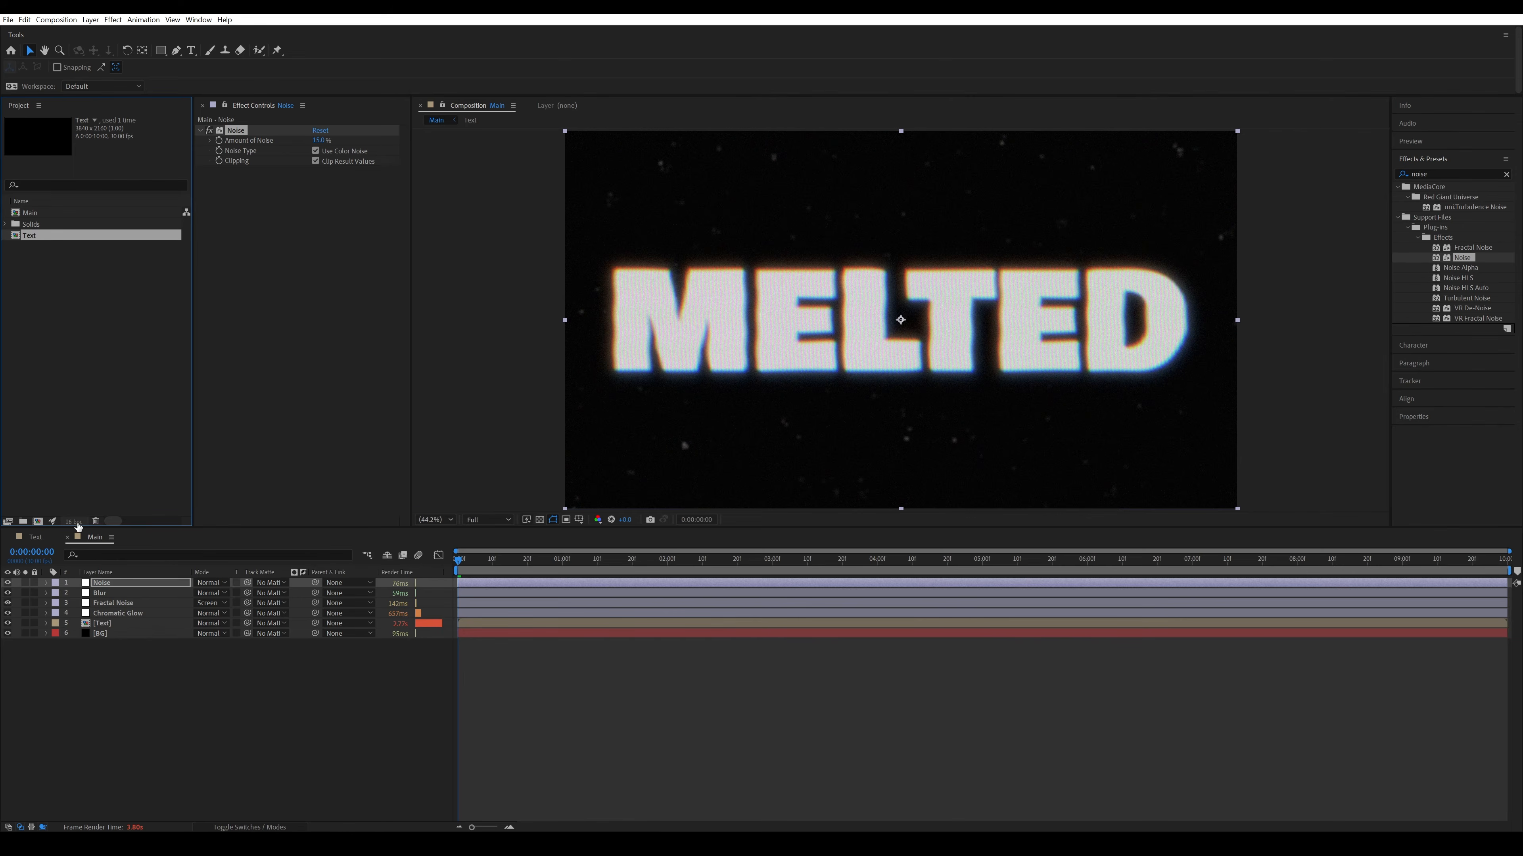
alt+click(74, 522)
Set the preview resolution to Quarter and preview the grainy, blurred animation from the start of the composition.
click(493, 519)
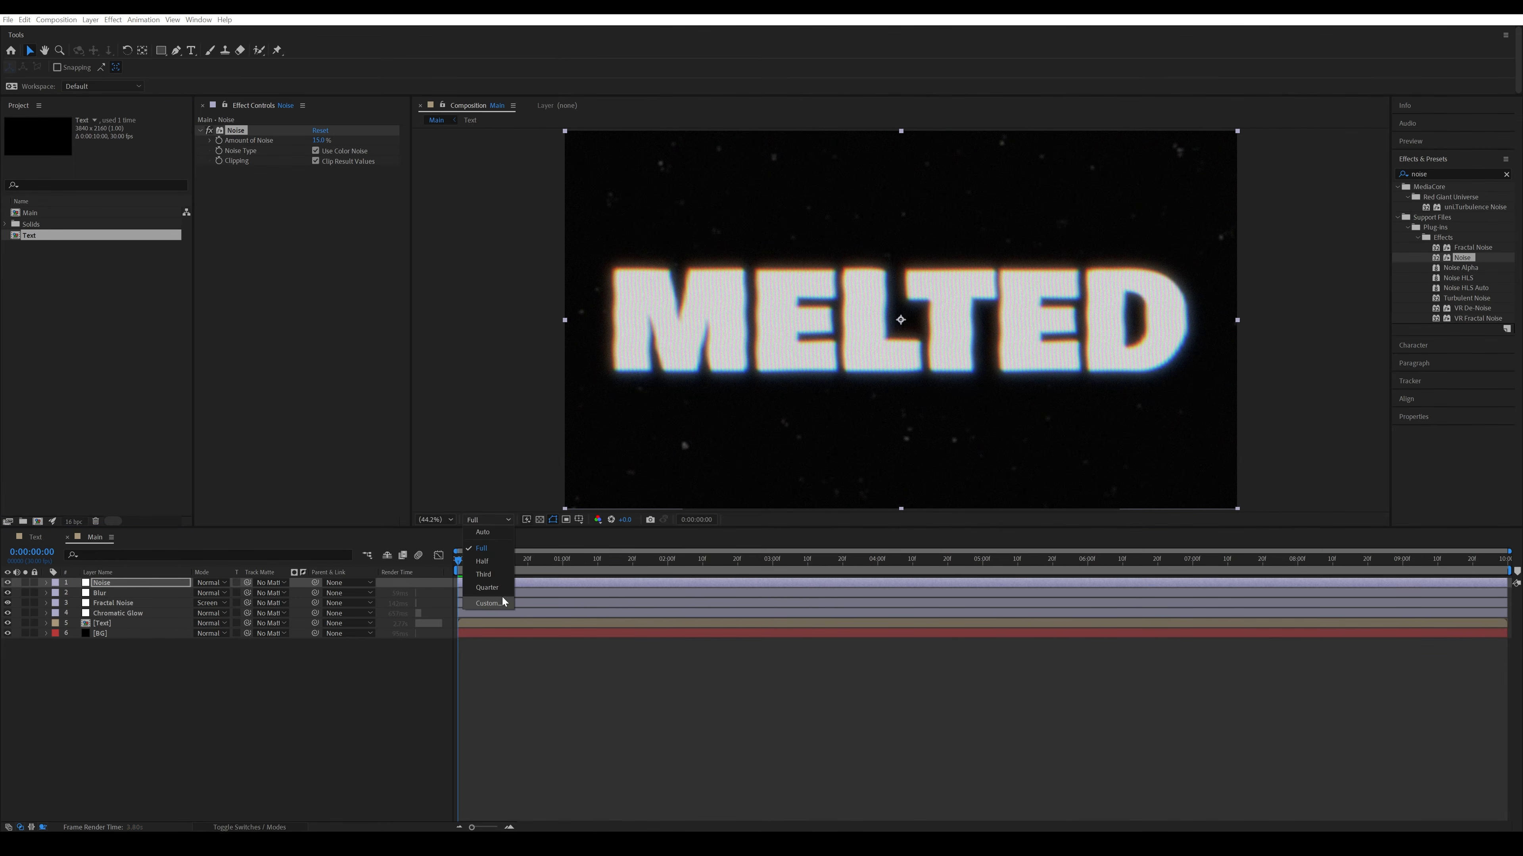
click(500, 588)
drag(502, 560, 553, 567)
key(Home)
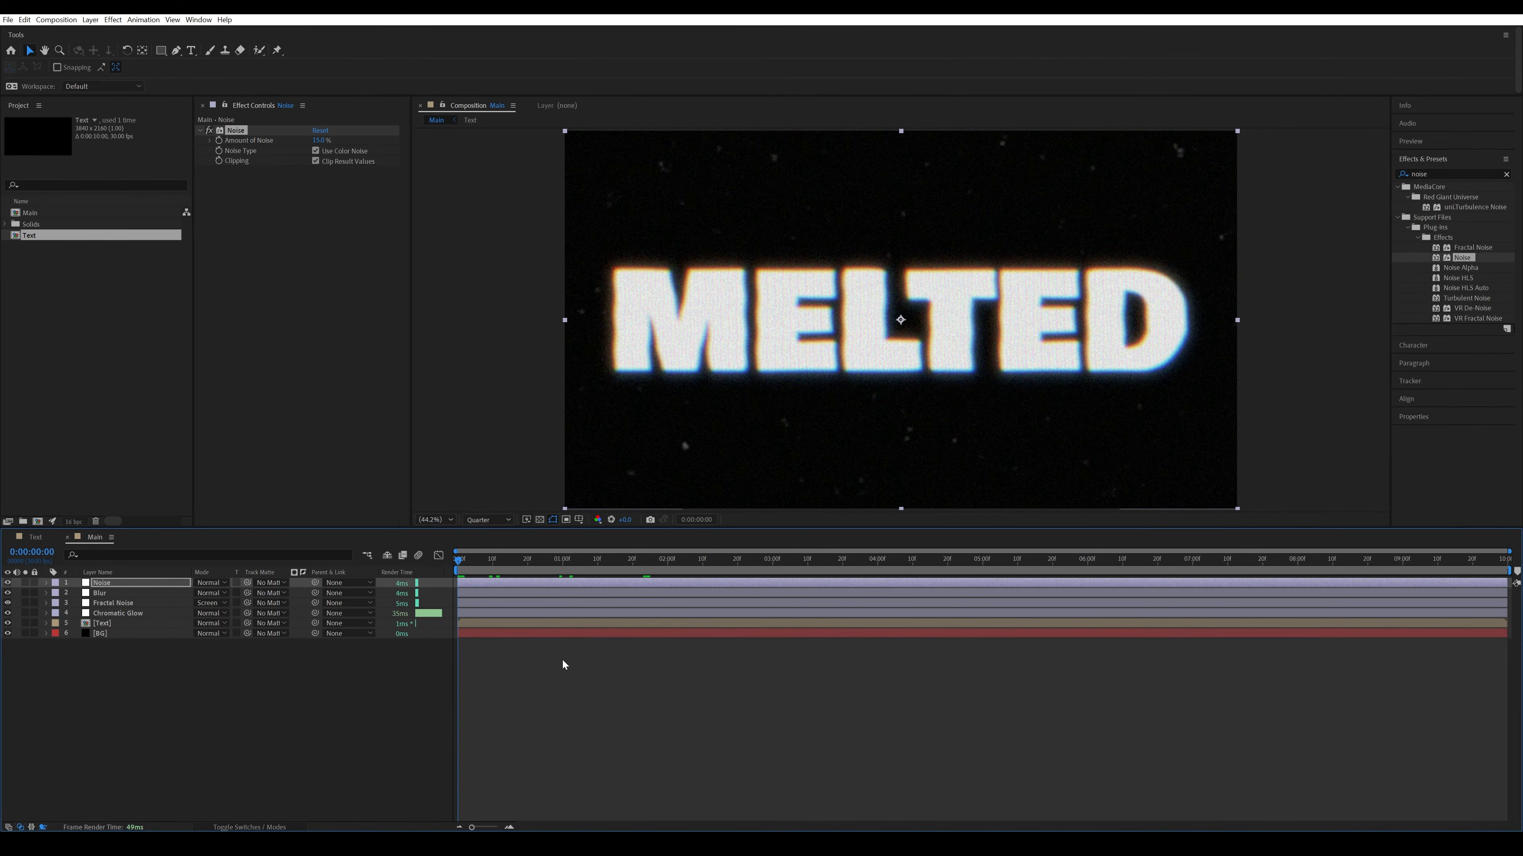
key(space)
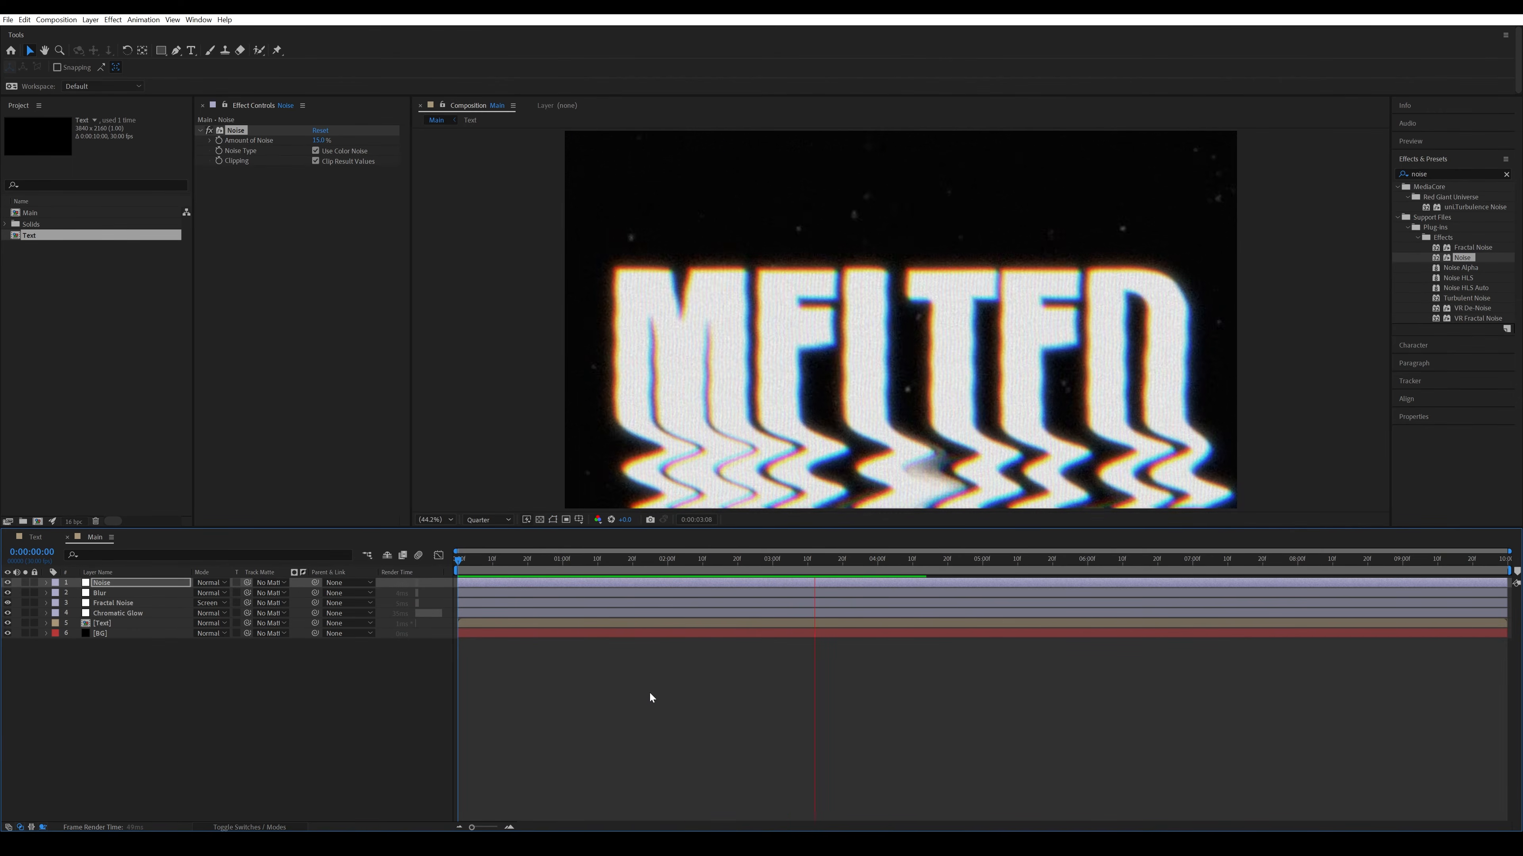
key(space)
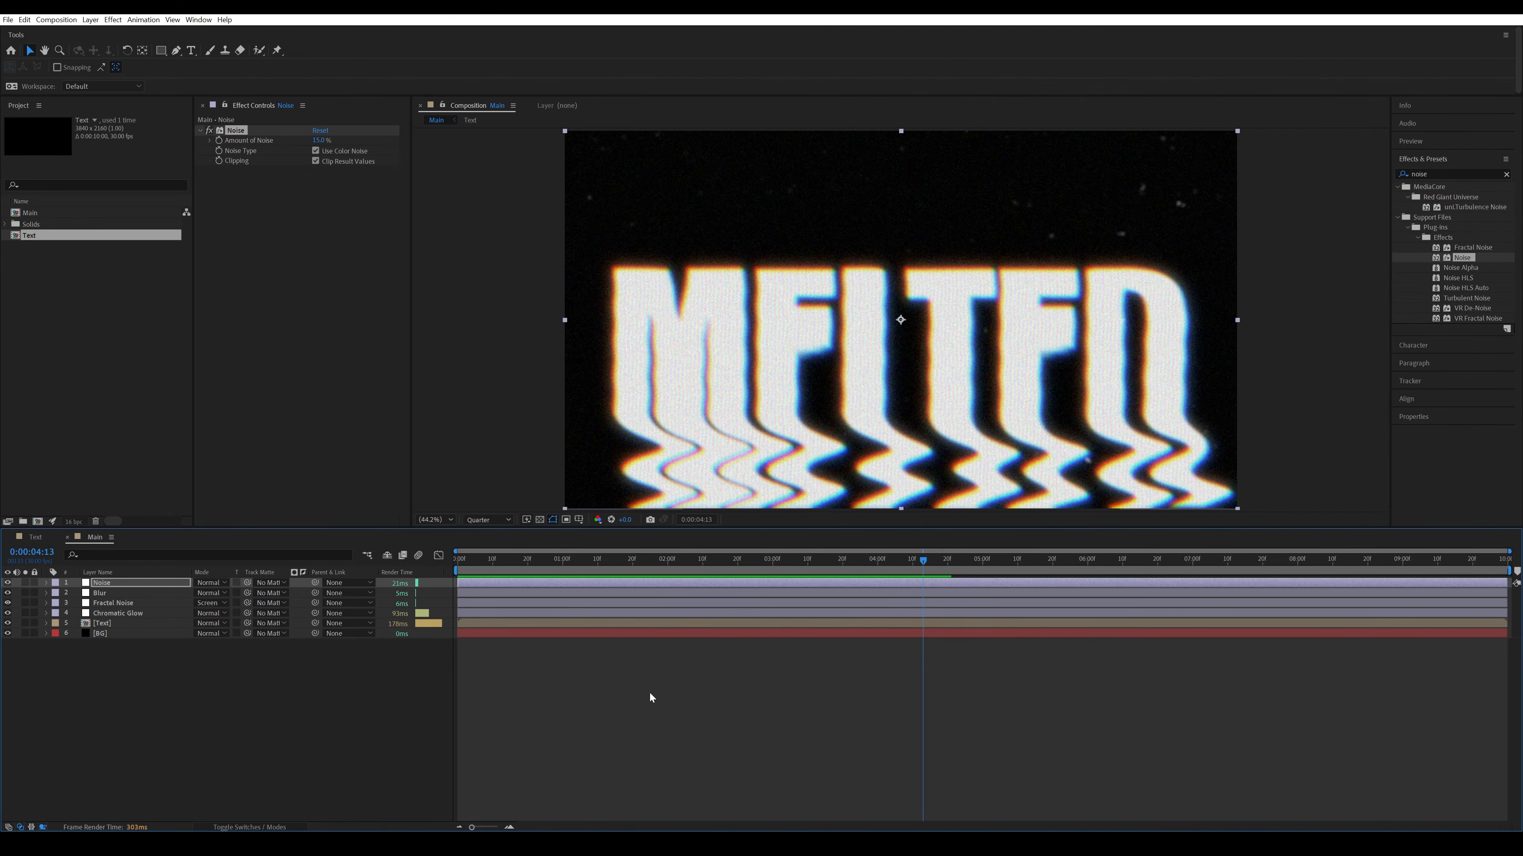
Add a new adjustment layer at the composition start and place it between the Fractal Noise and Chromatic Glow layers.
drag(634, 562, 454, 562)
click(254, 694)
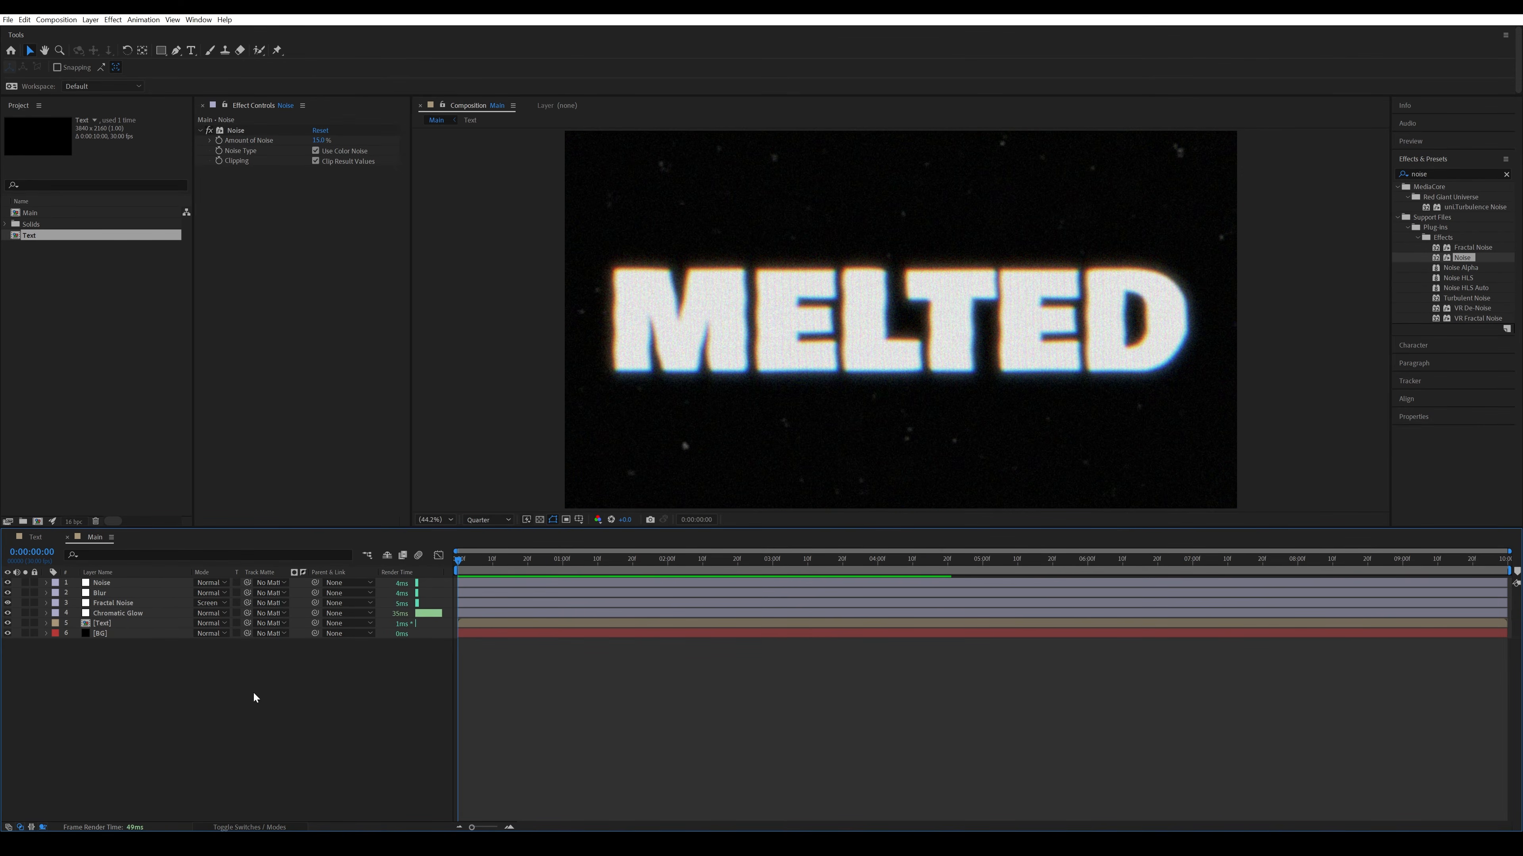
right_click(254, 694)
mouse_move(341, 691)
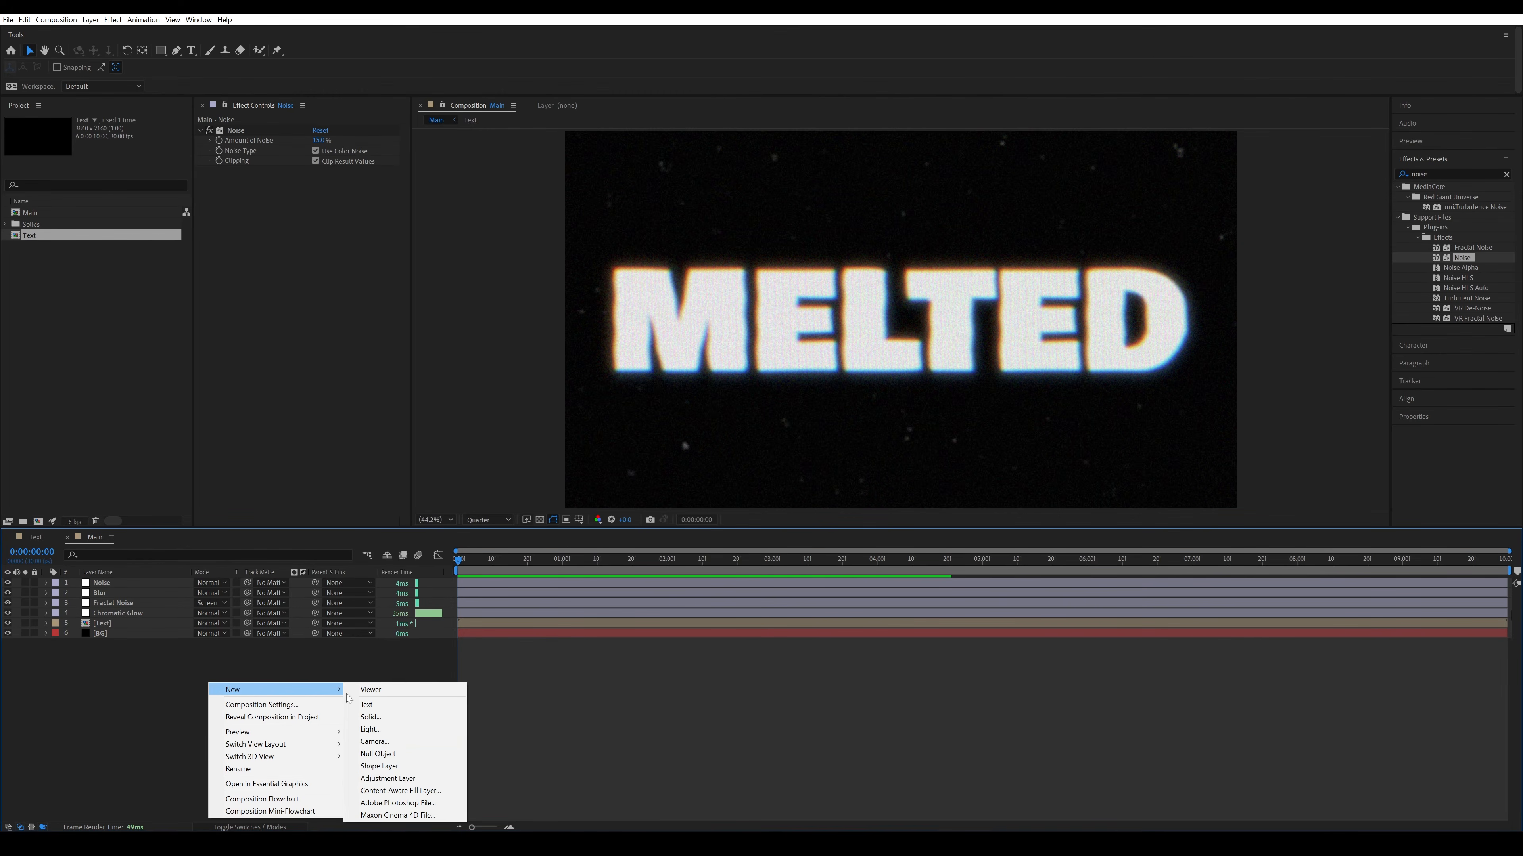
click(386, 778)
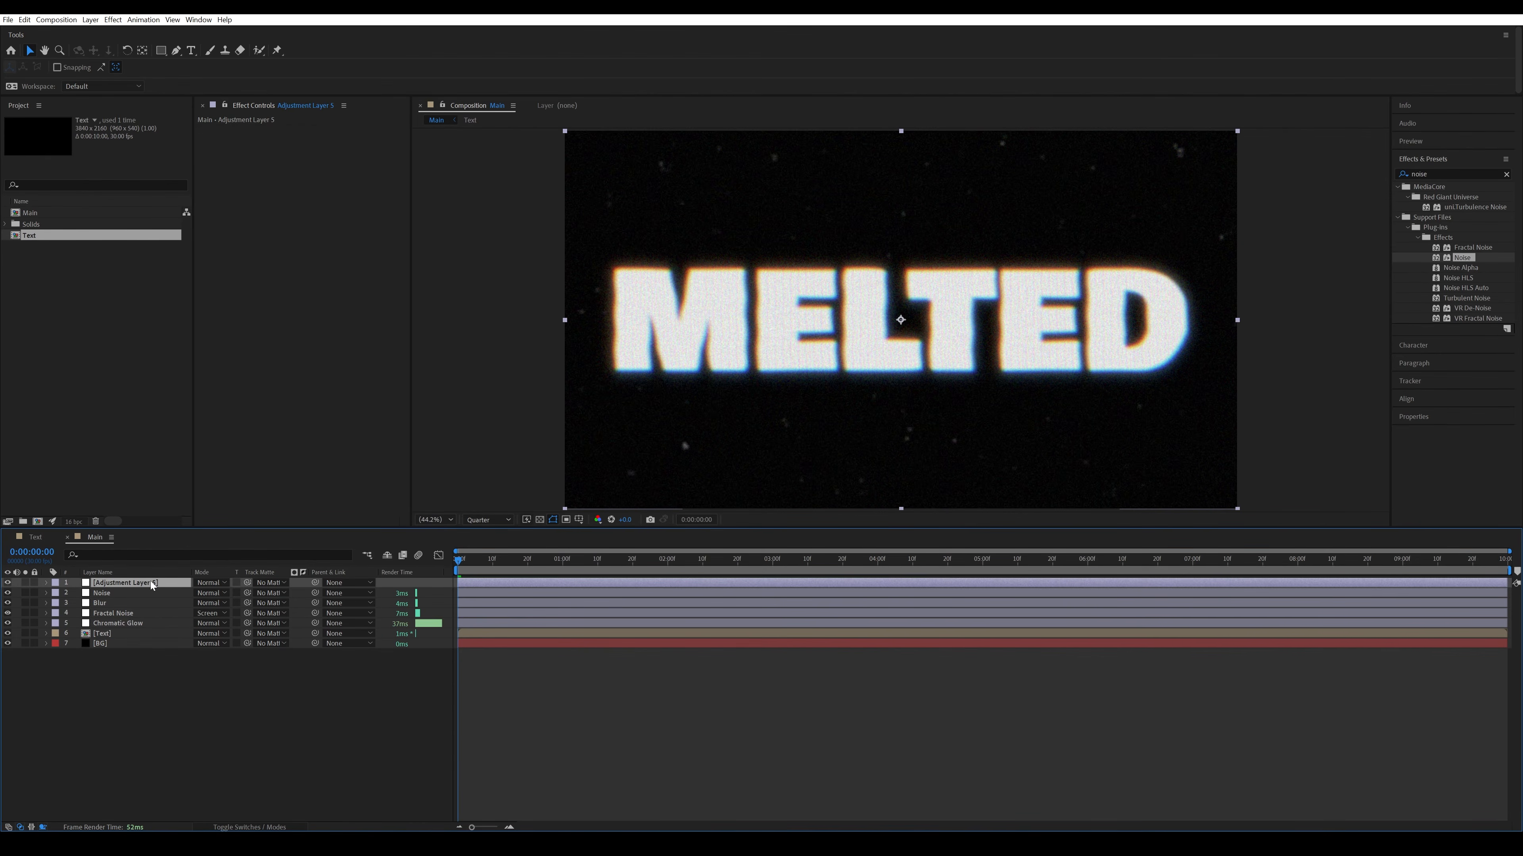
drag(153, 618, 154, 618)
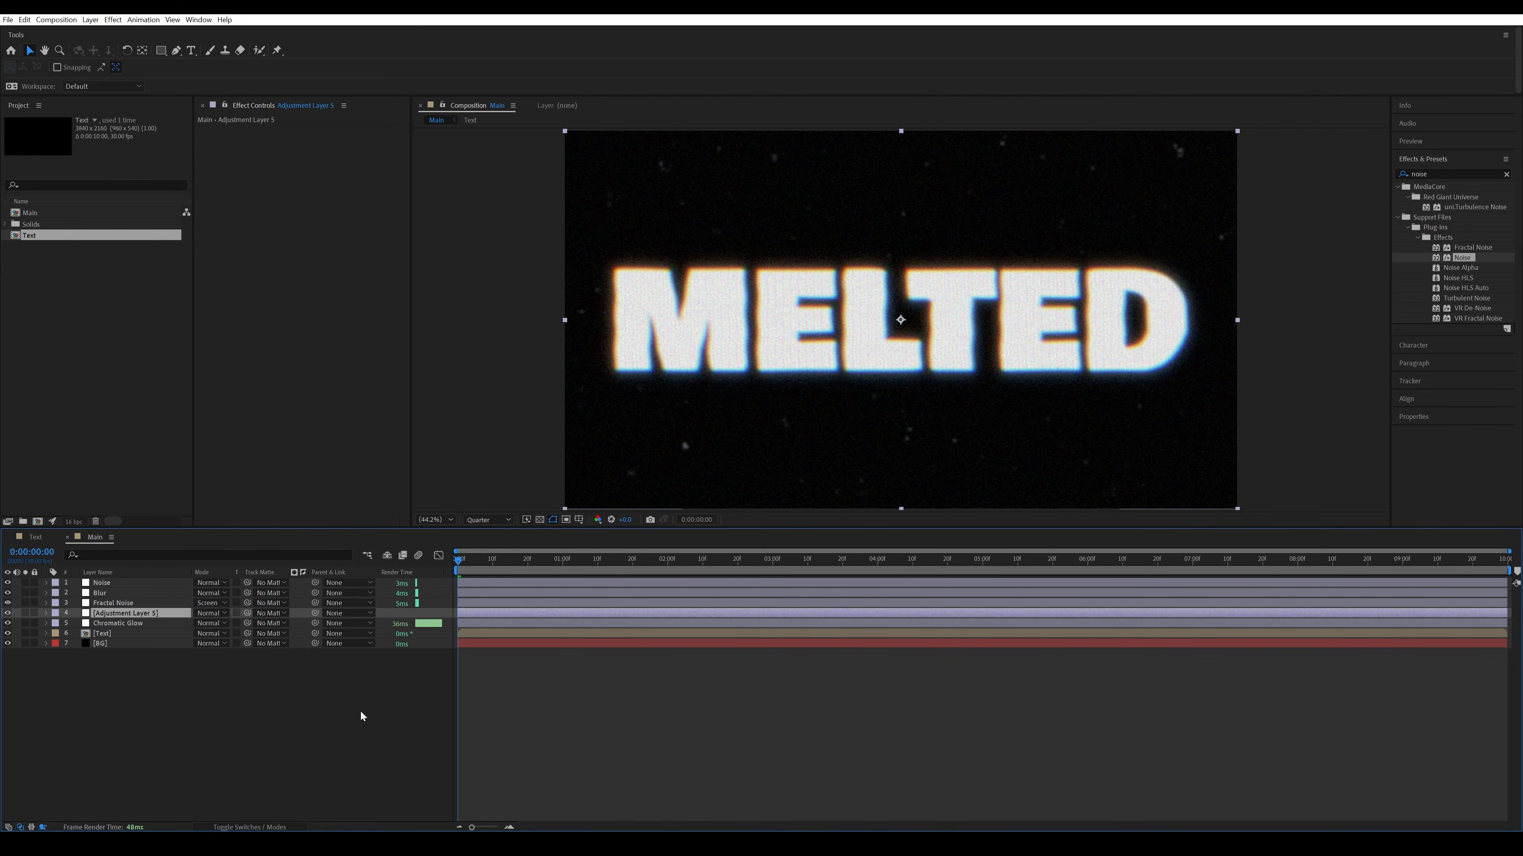
Apply the Colorama effect to the new adjustment layer and expand its Output Cycle settings.
click(1441, 174)
text(colo)
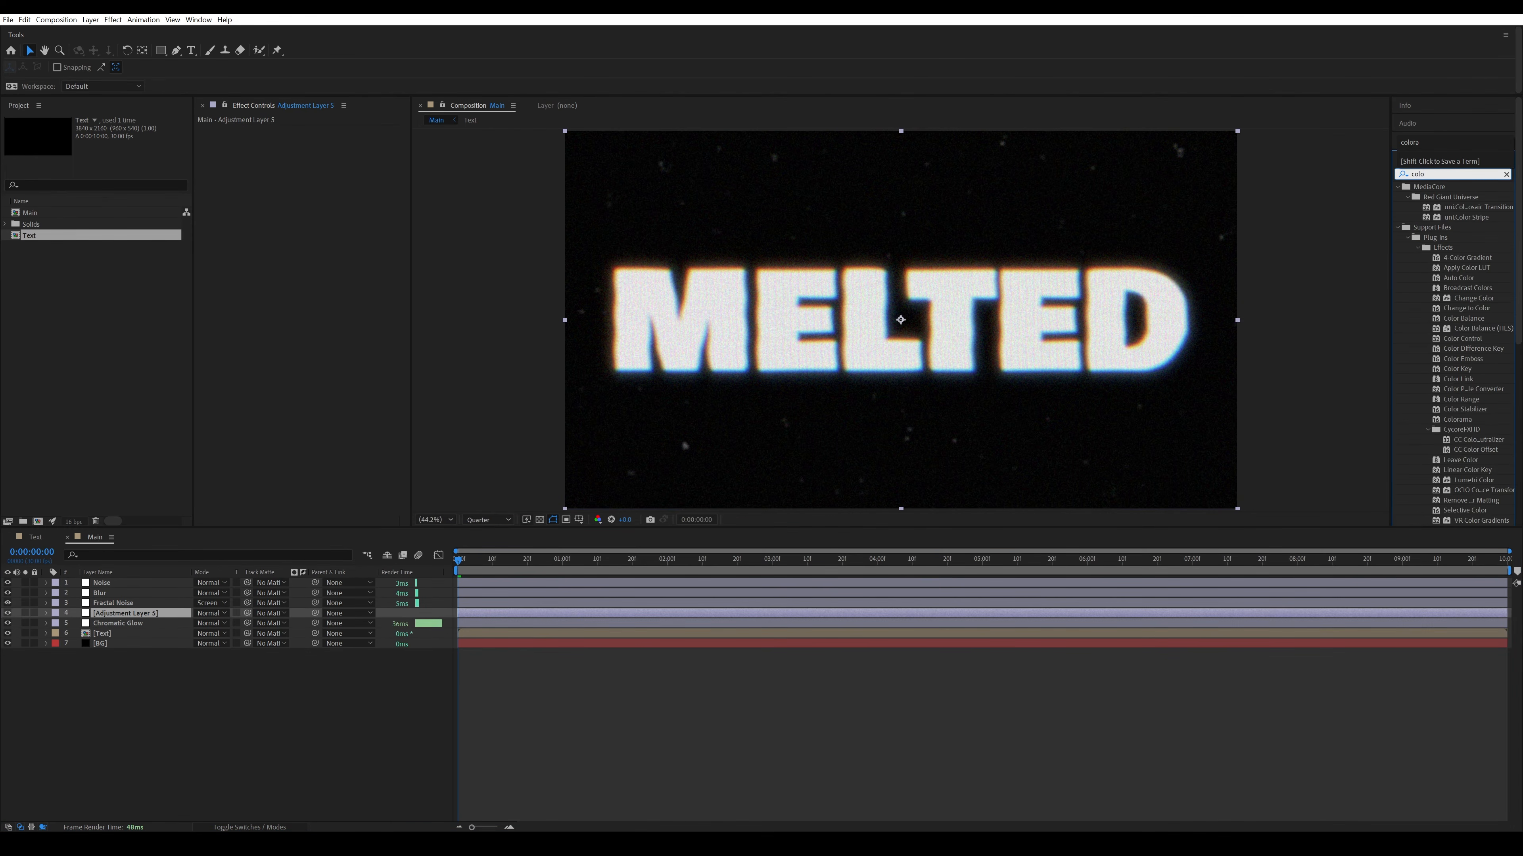
text(ram)
drag(1456, 217, 340, 194)
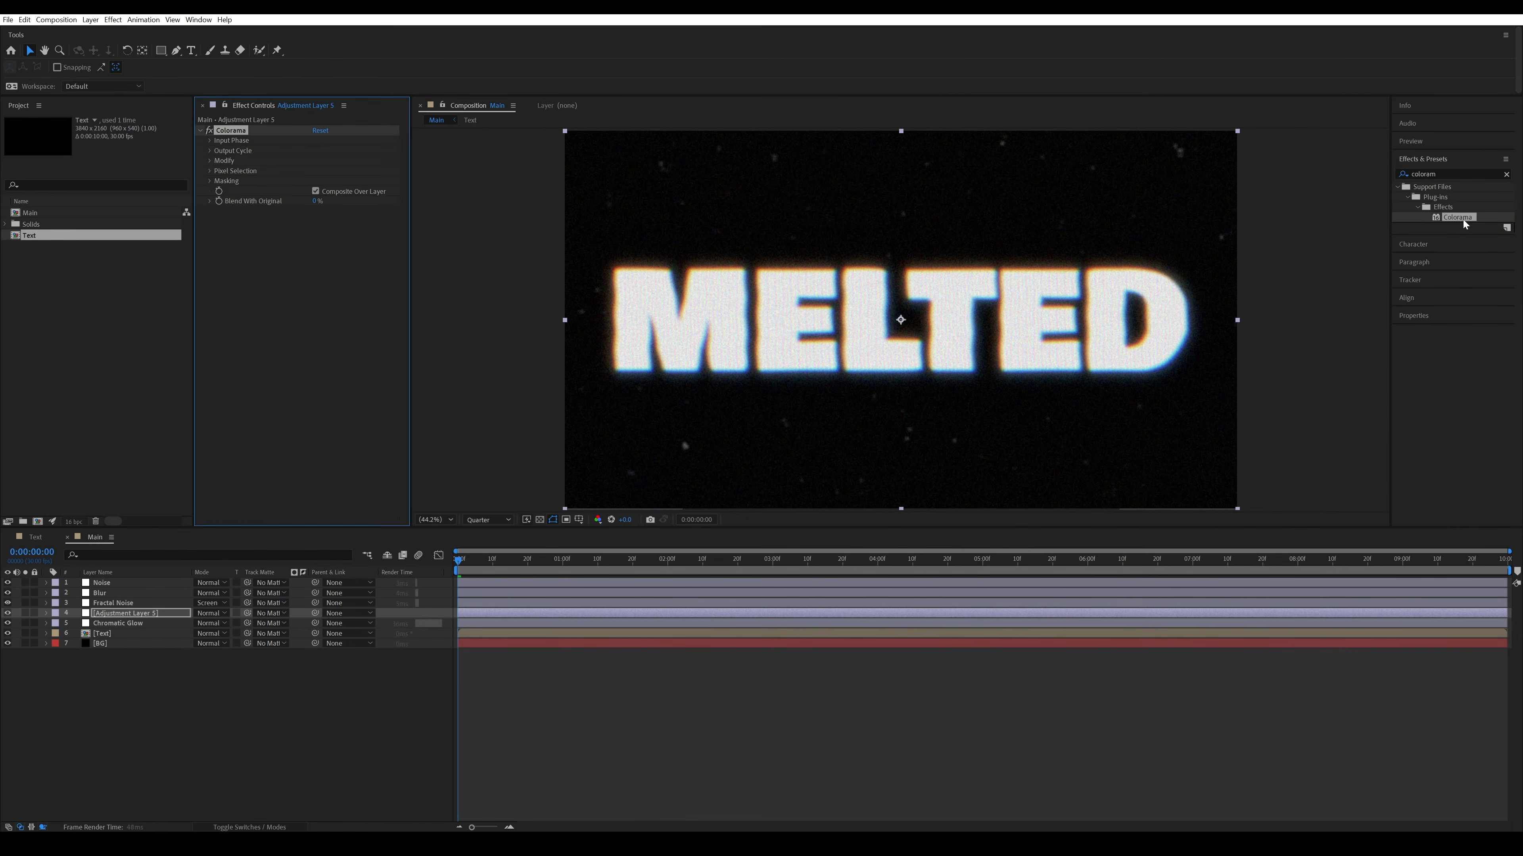
click(209, 151)
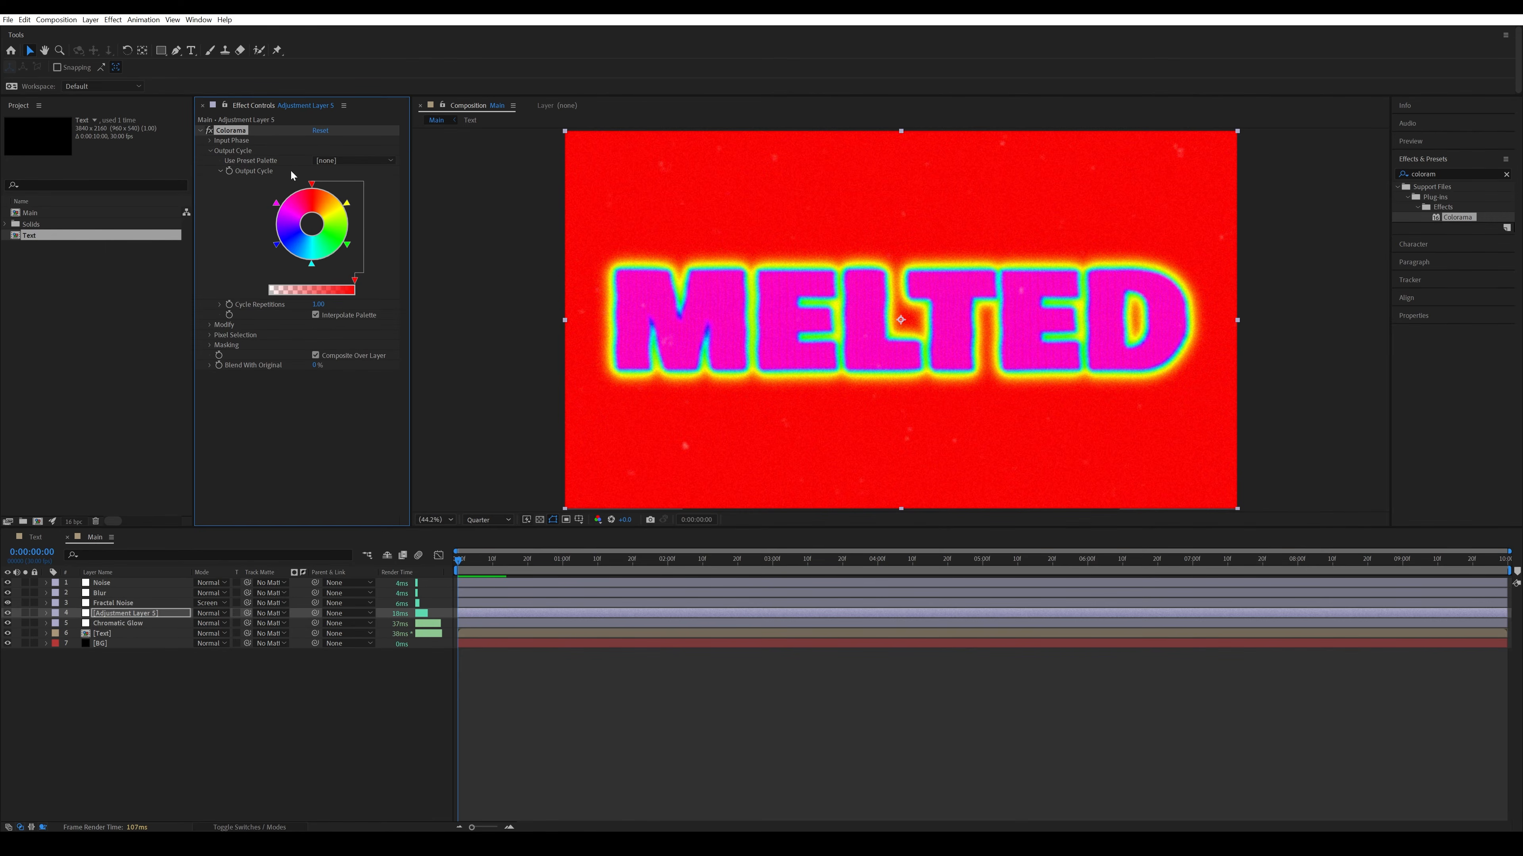
Try the Sunset, Rusty, Old Glory, Negative and Hue Cycle preset palettes in Colorama's Output Cycle.
click(355, 160)
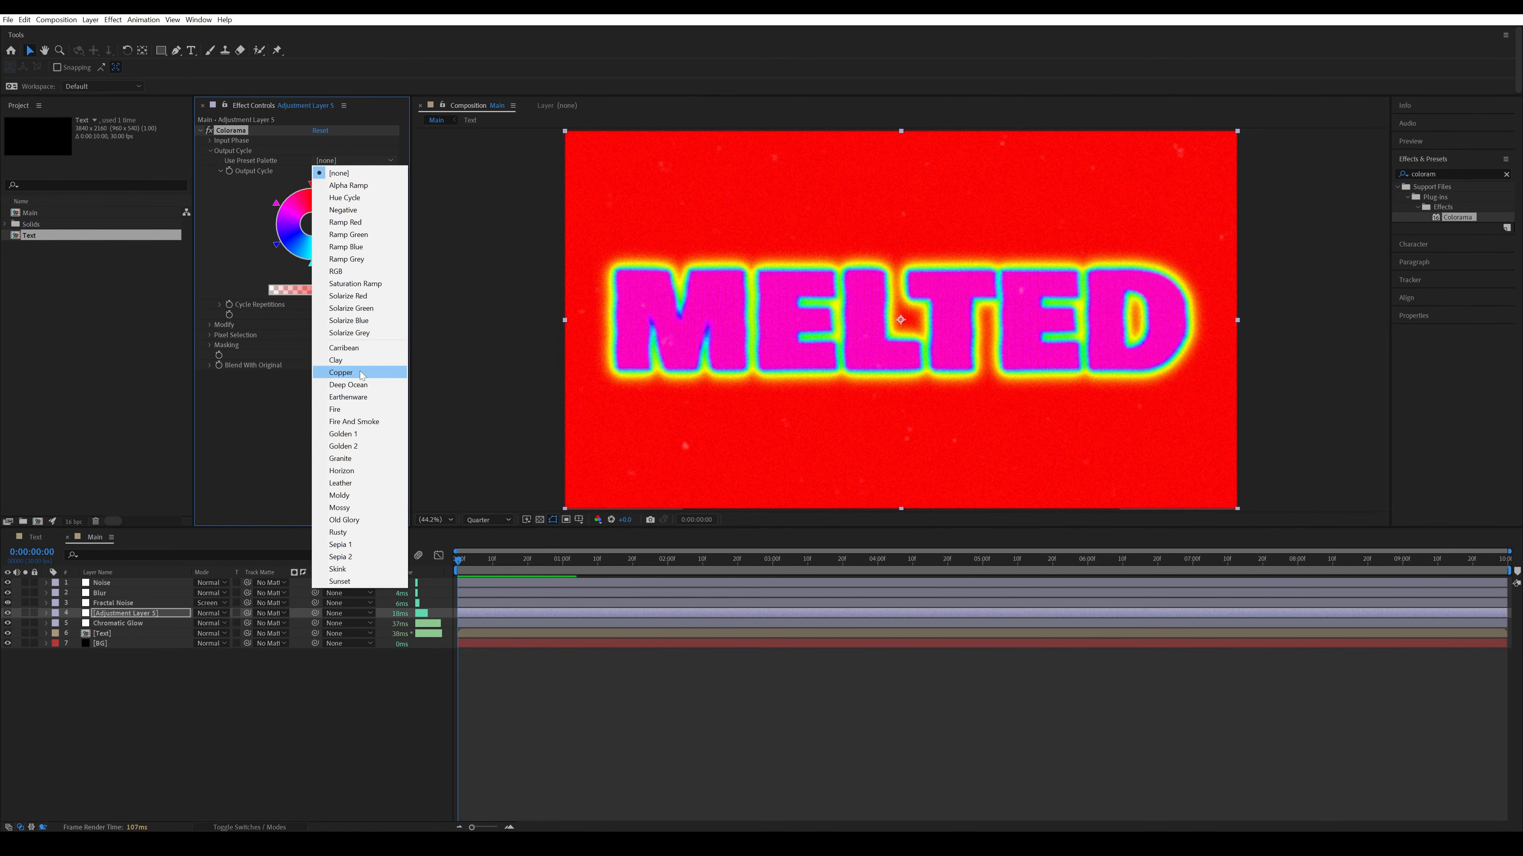
click(360, 581)
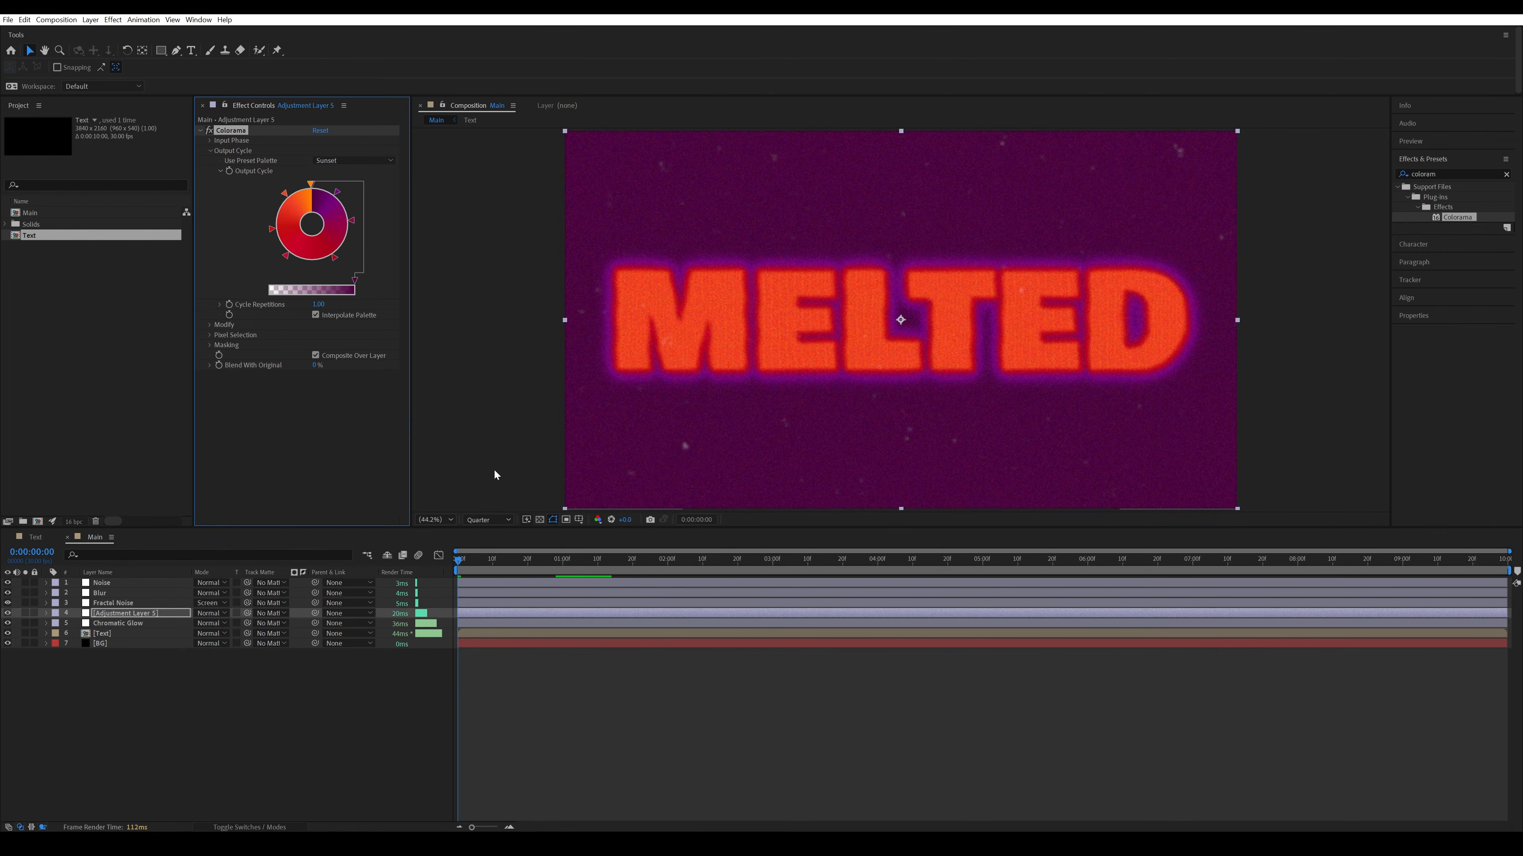
click(327, 160)
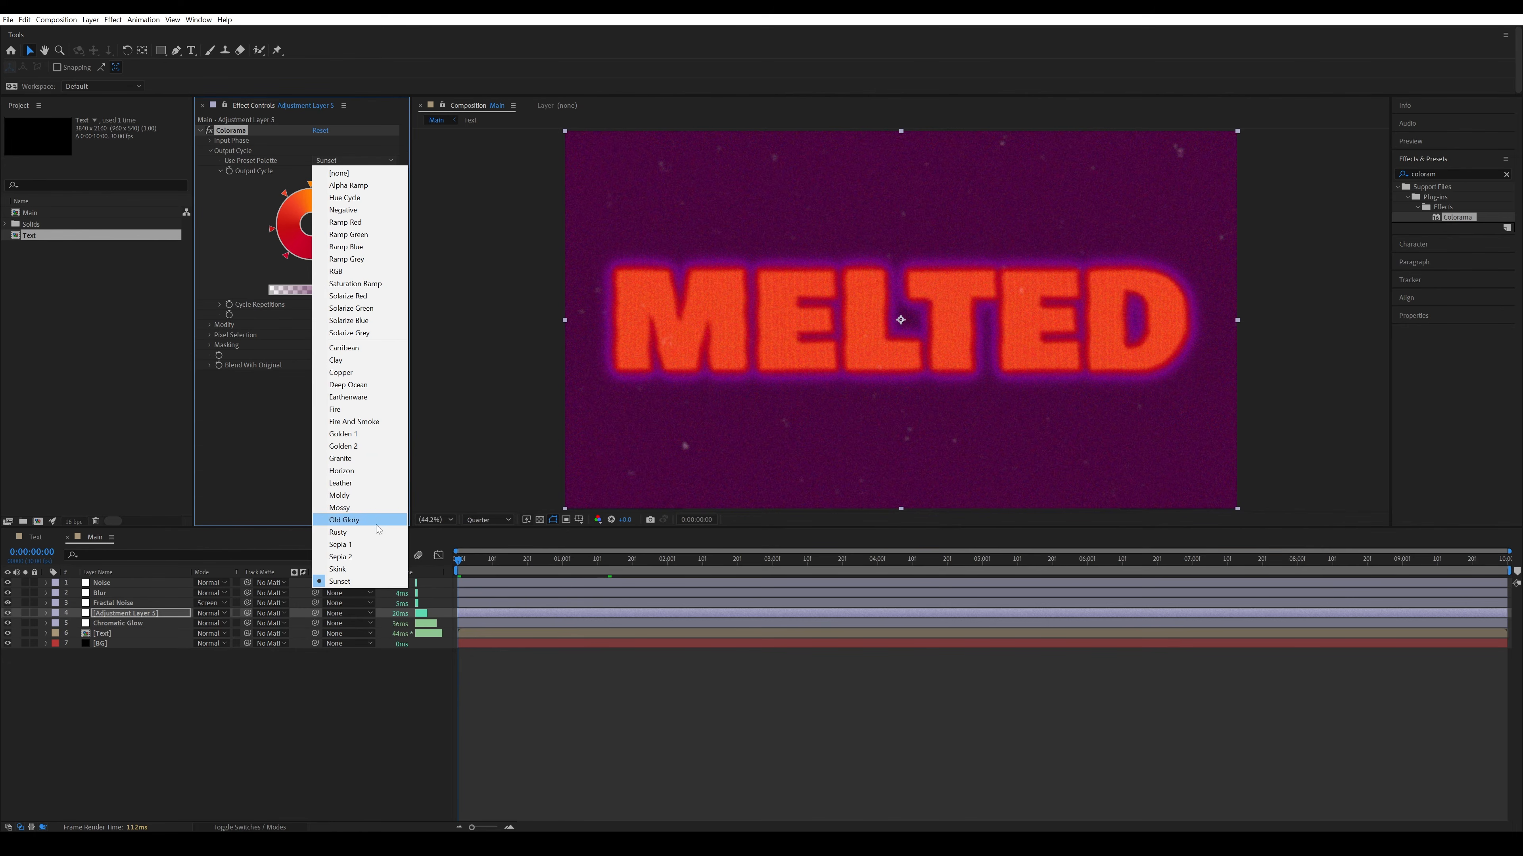
click(359, 532)
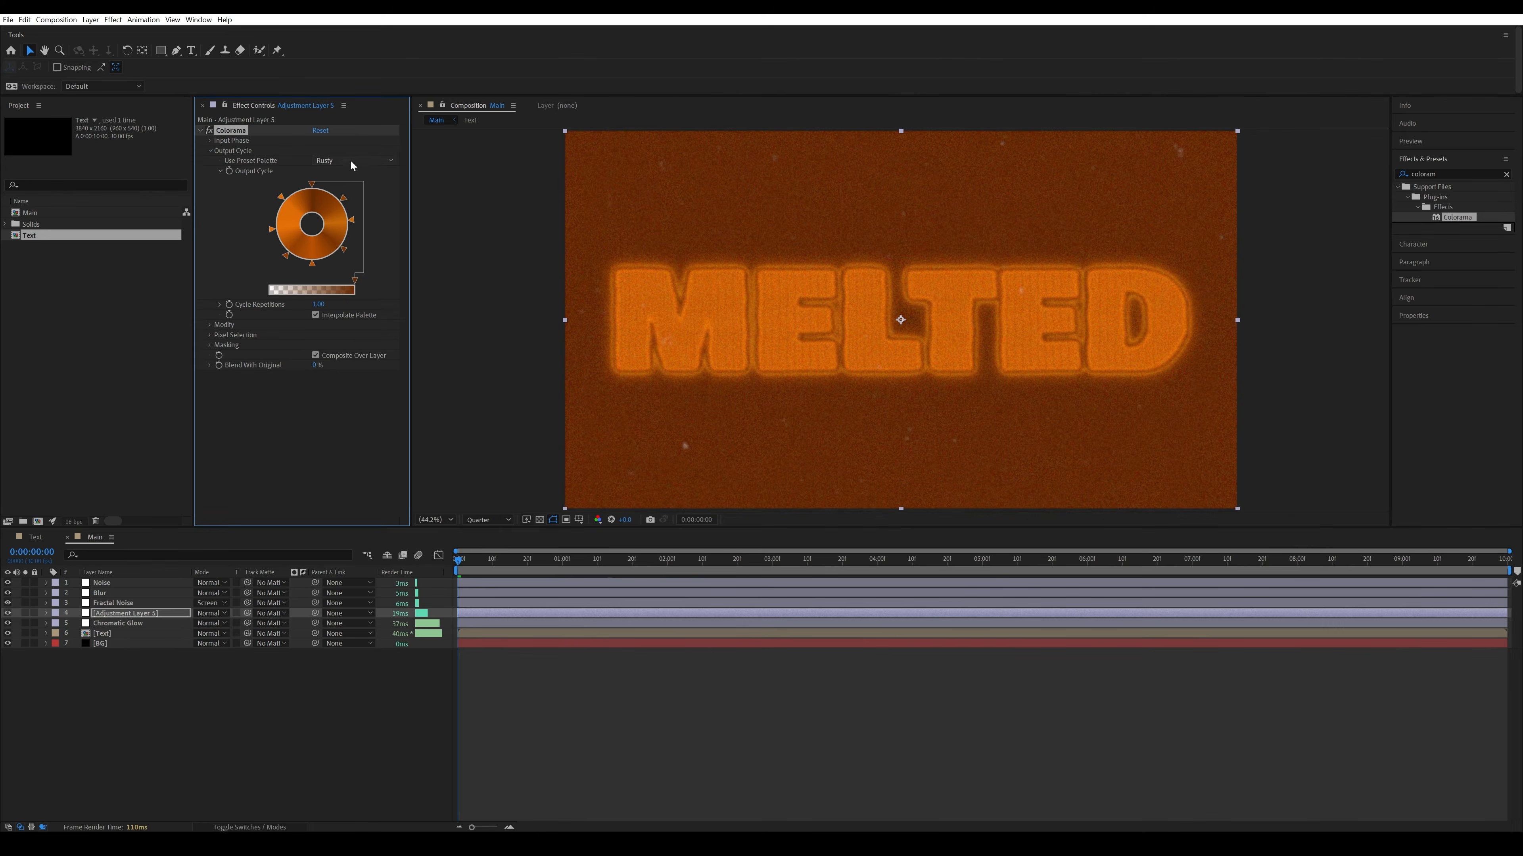
click(350, 161)
click(359, 521)
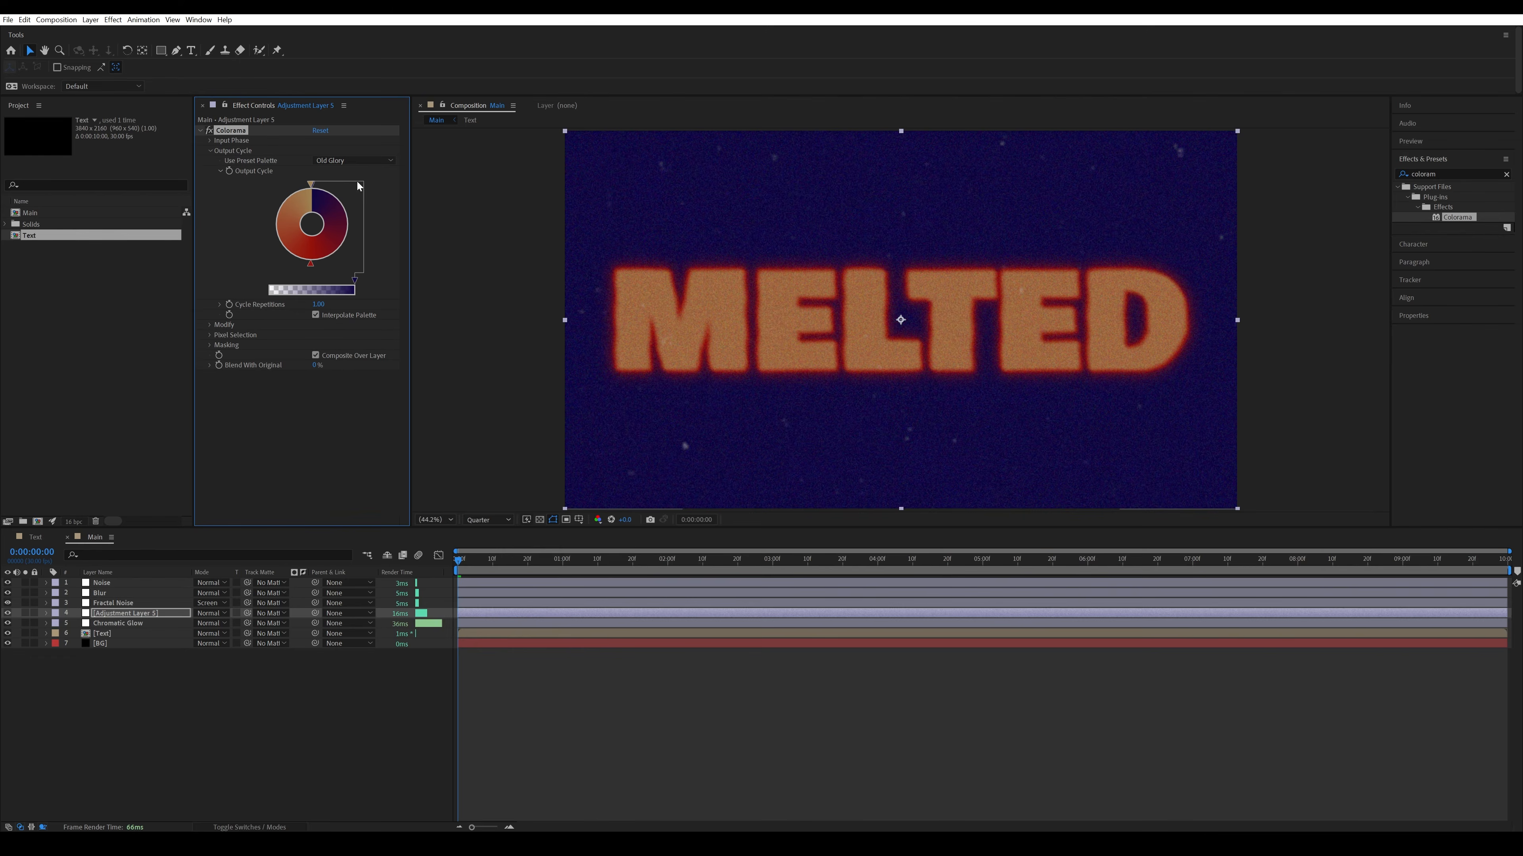
click(358, 160)
click(356, 208)
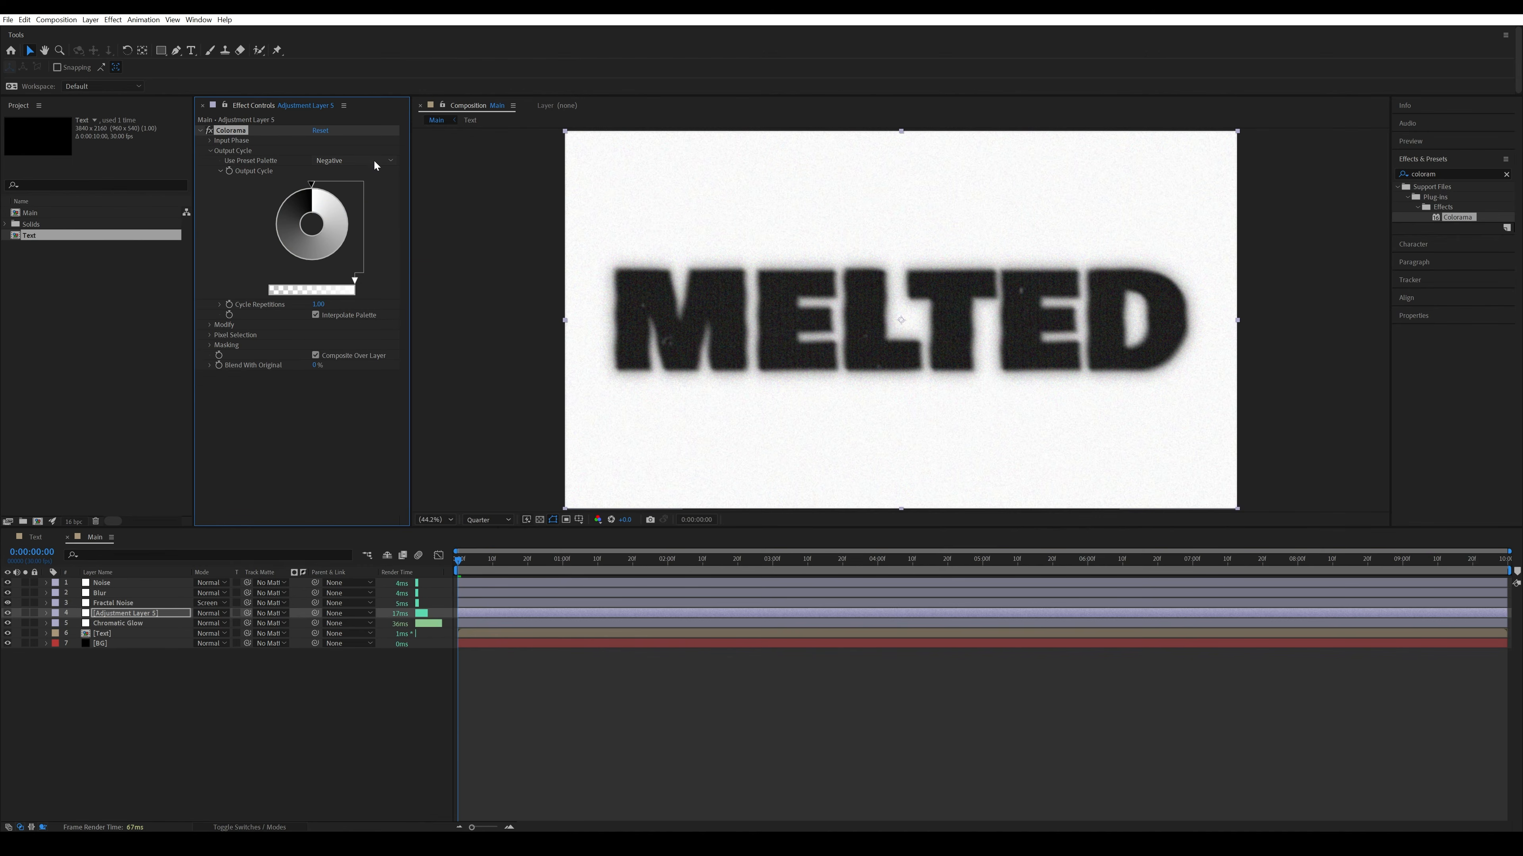
click(372, 161)
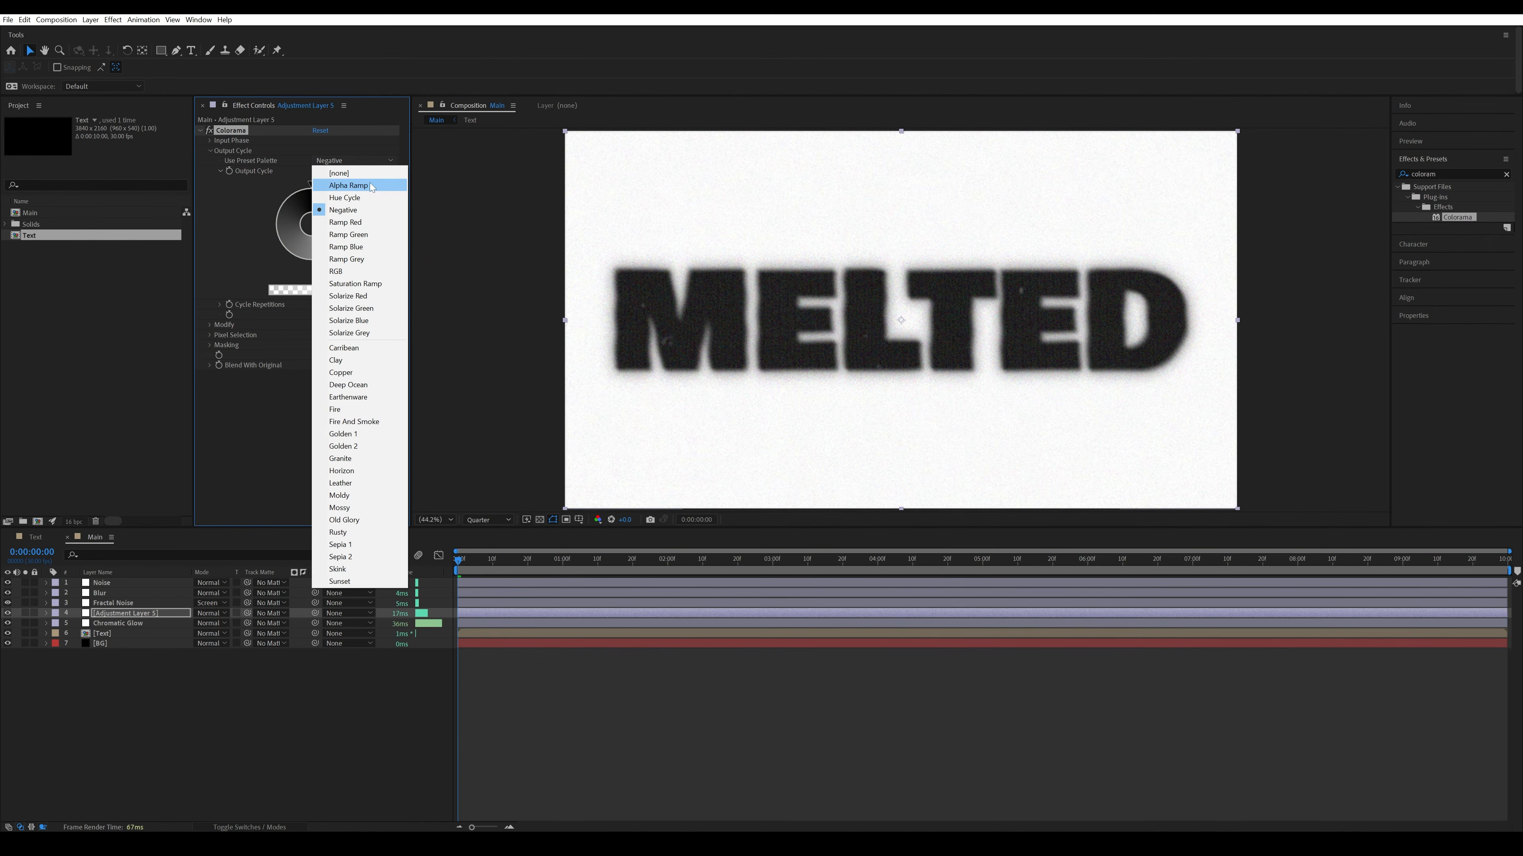
click(362, 198)
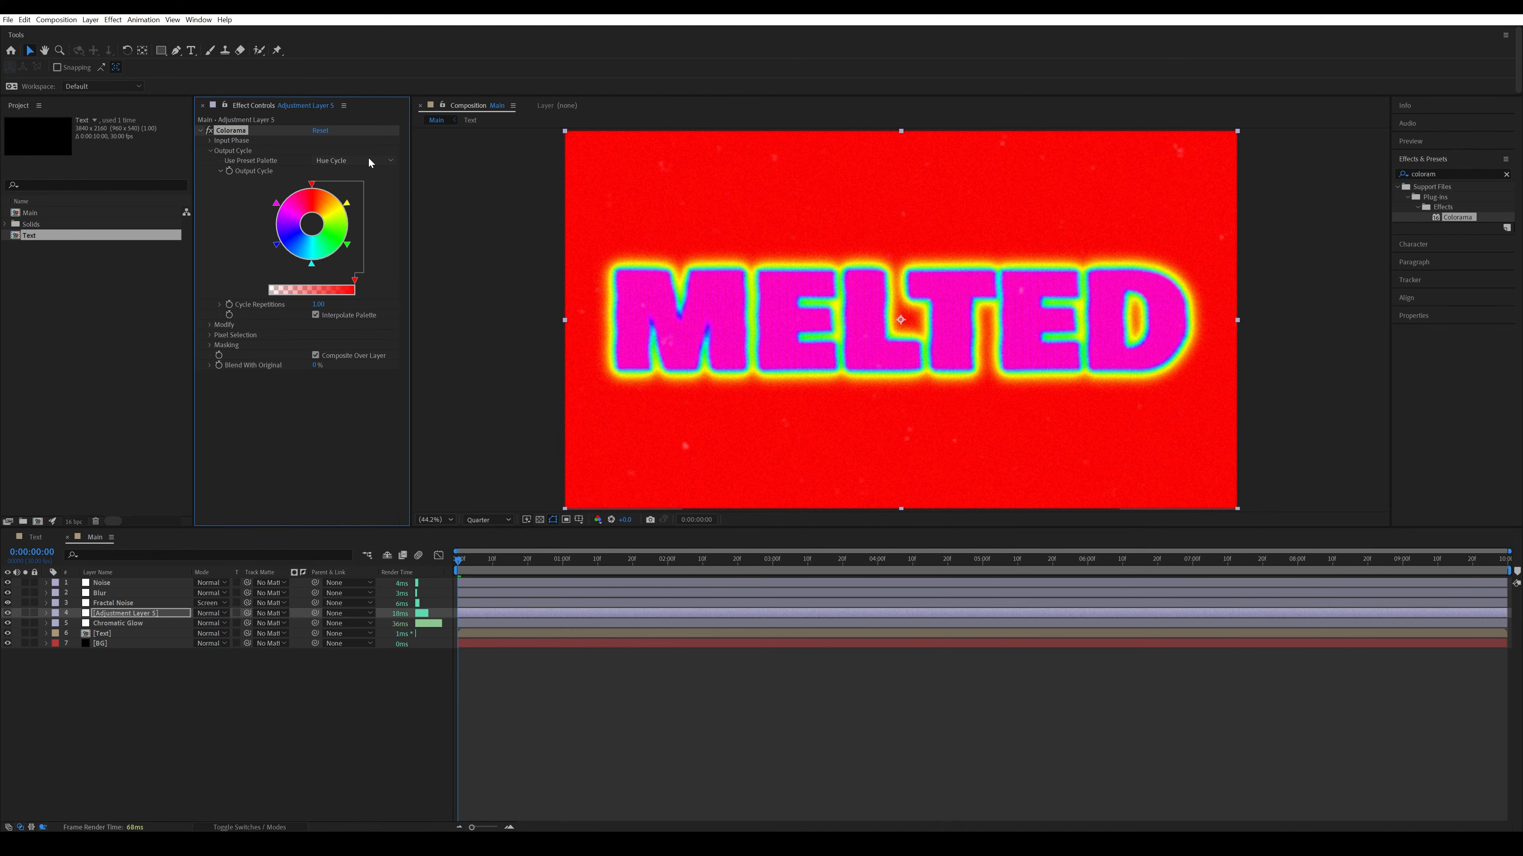
click(322, 474)
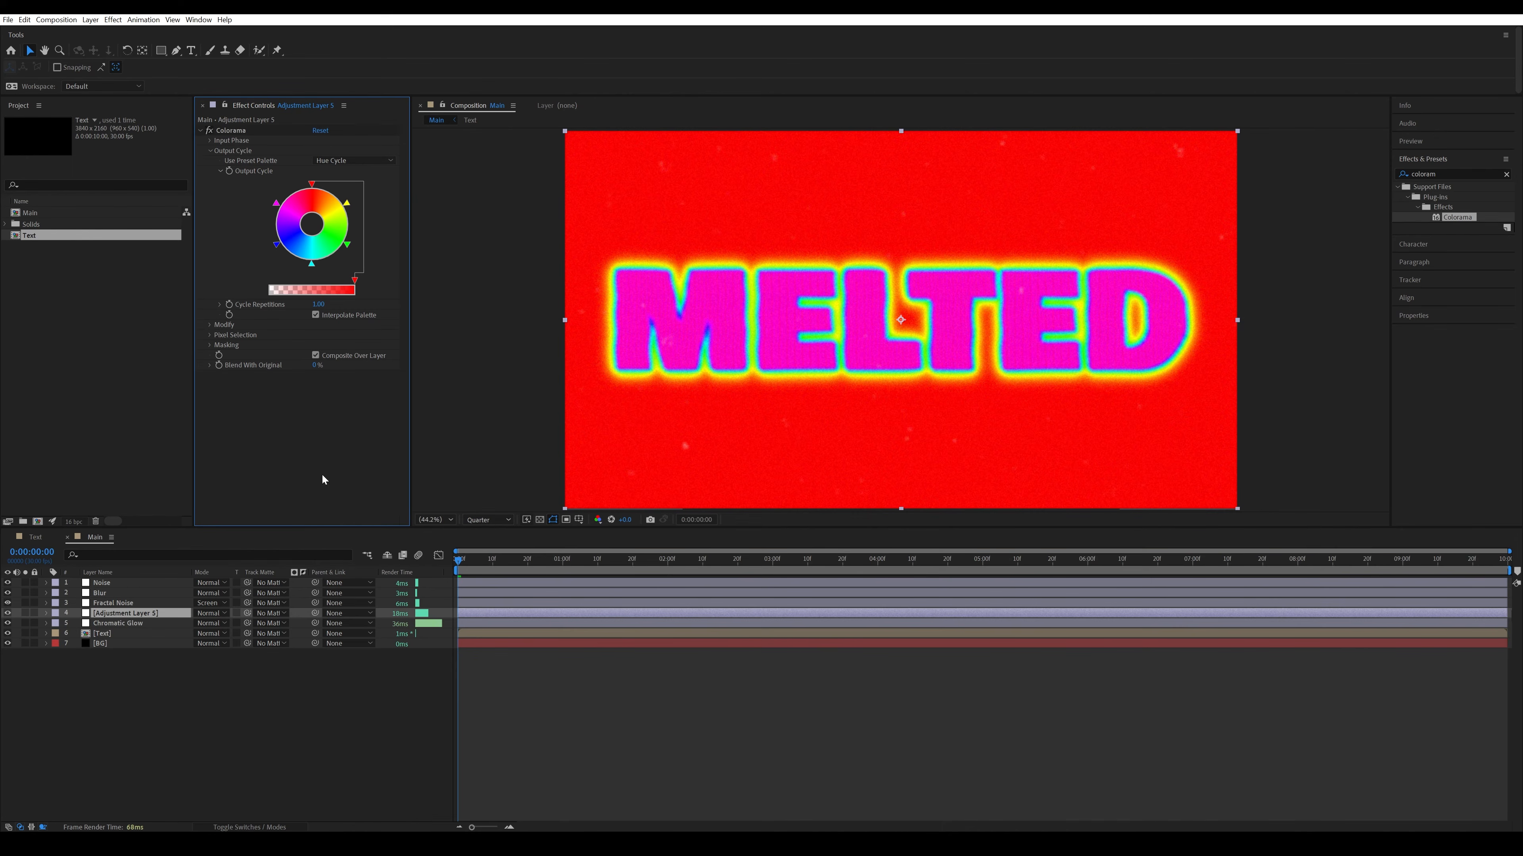
Set Colorama's preset palette to Fire And Smoke.
click(344, 162)
click(371, 425)
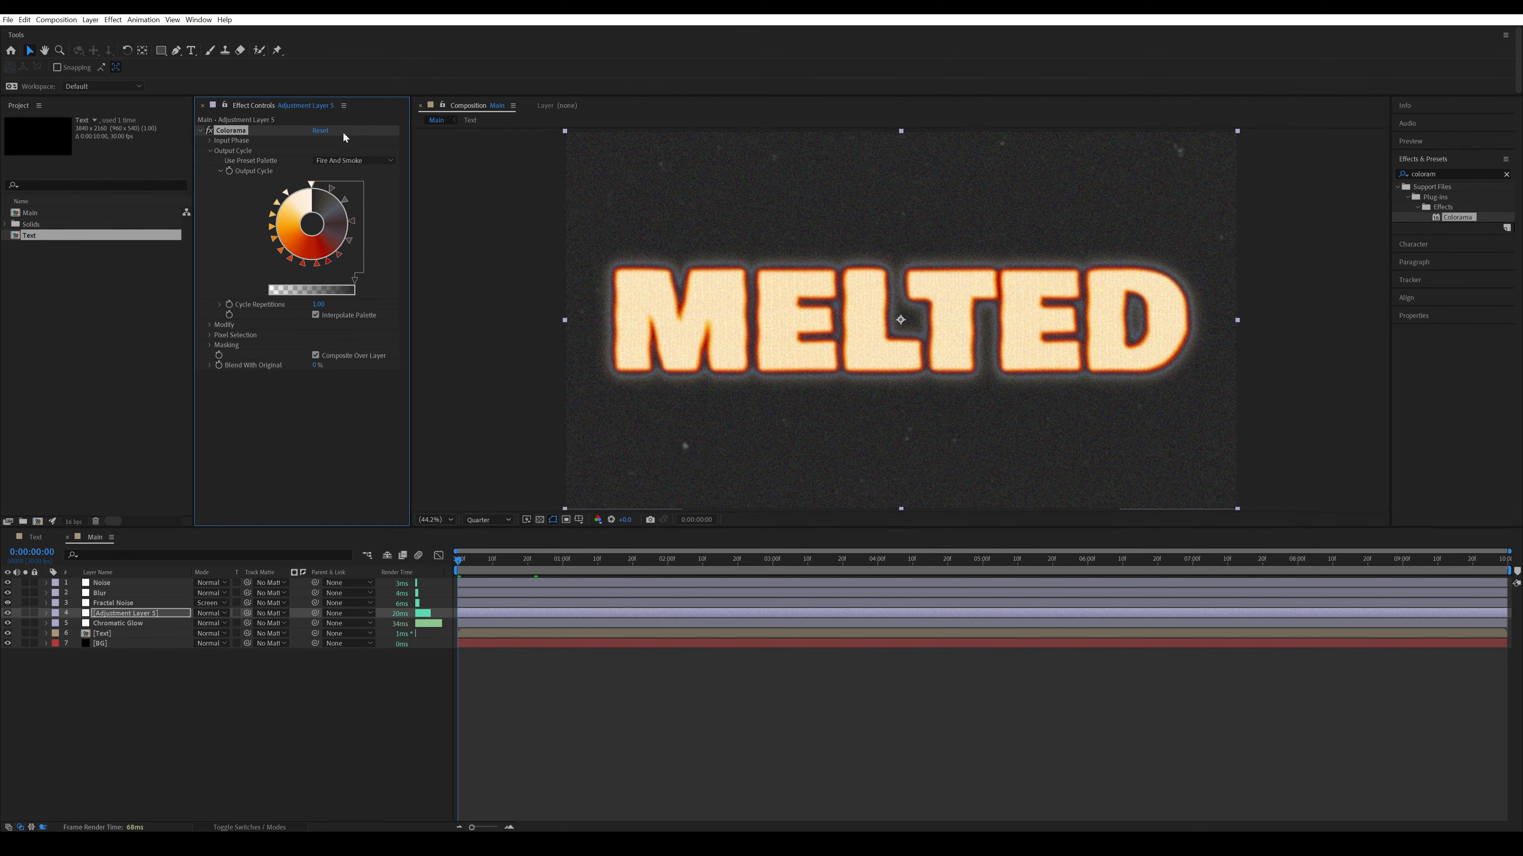
Turn off the Colorama effect and add a new adjustment layer directly above the Colorama adjustment layer.
click(209, 130)
right_click(265, 713)
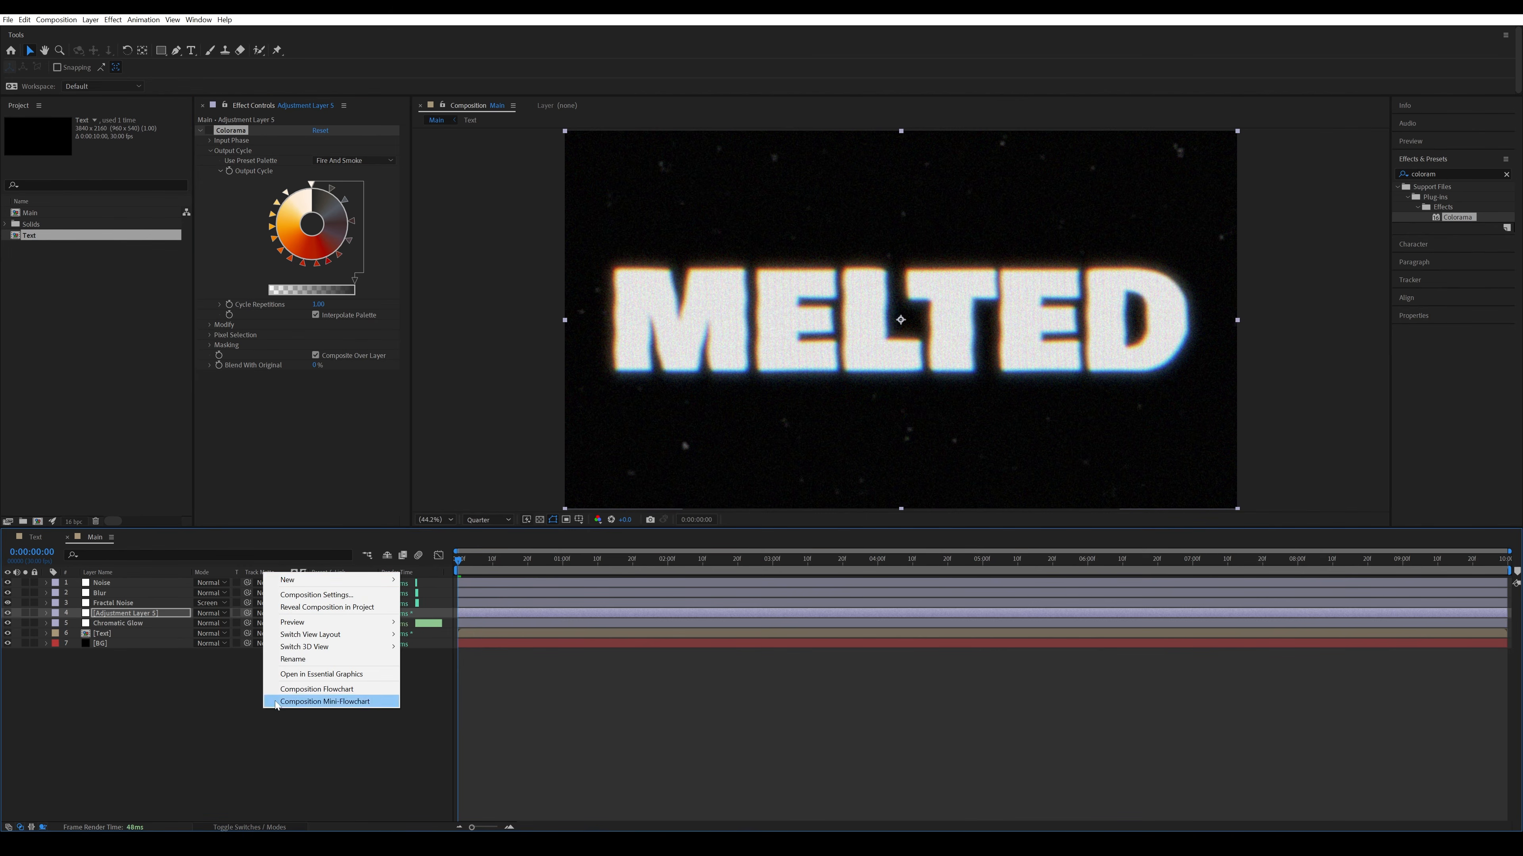
mouse_move(359, 579)
click(473, 670)
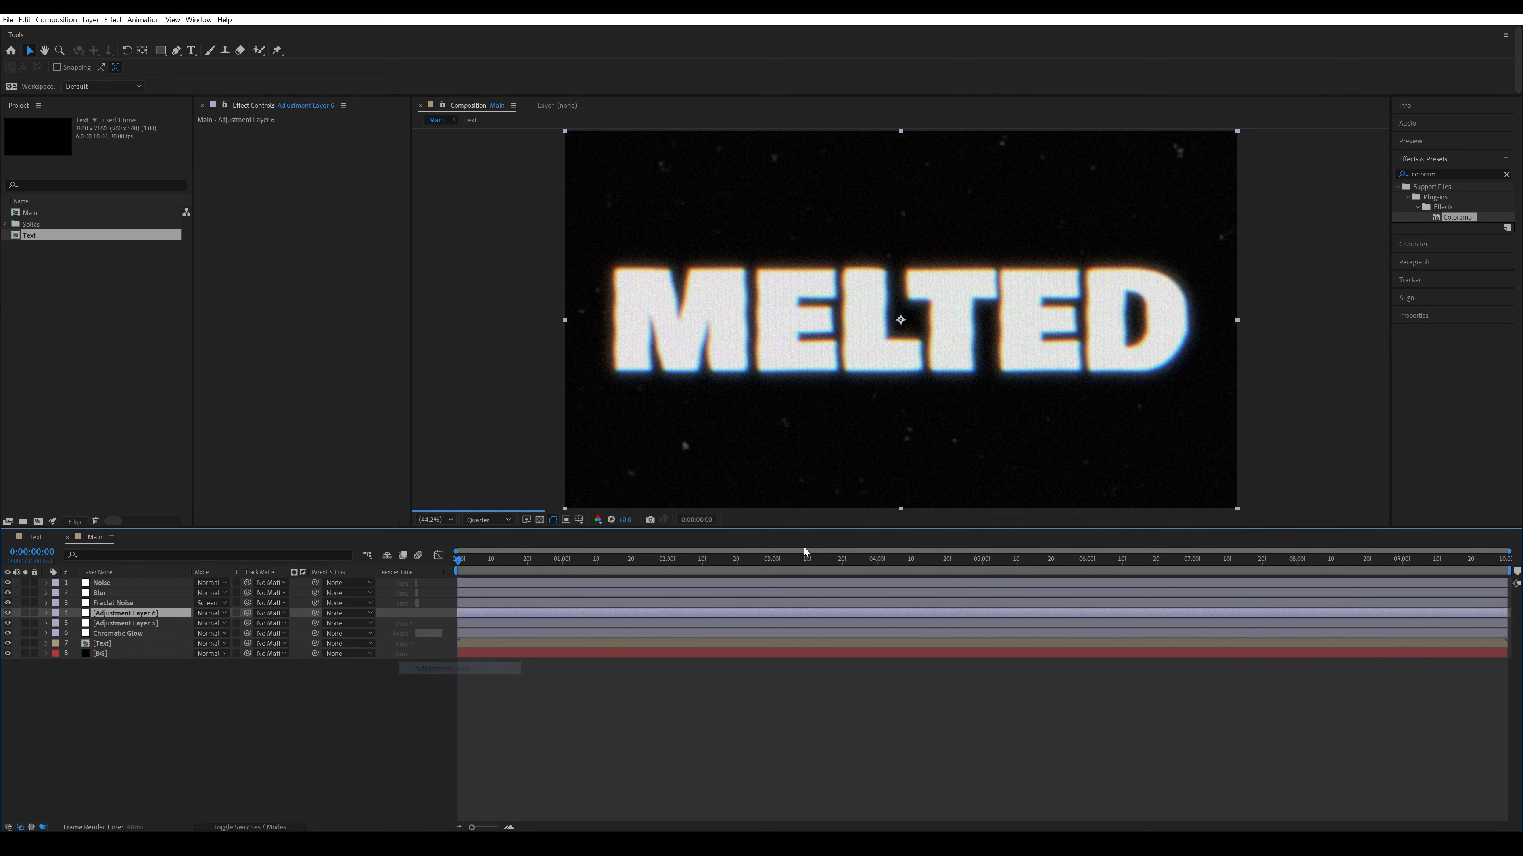
Apply the Hue/Saturation effect to the new adjustment layer and set its Master Saturation to 100.
click(1454, 172)
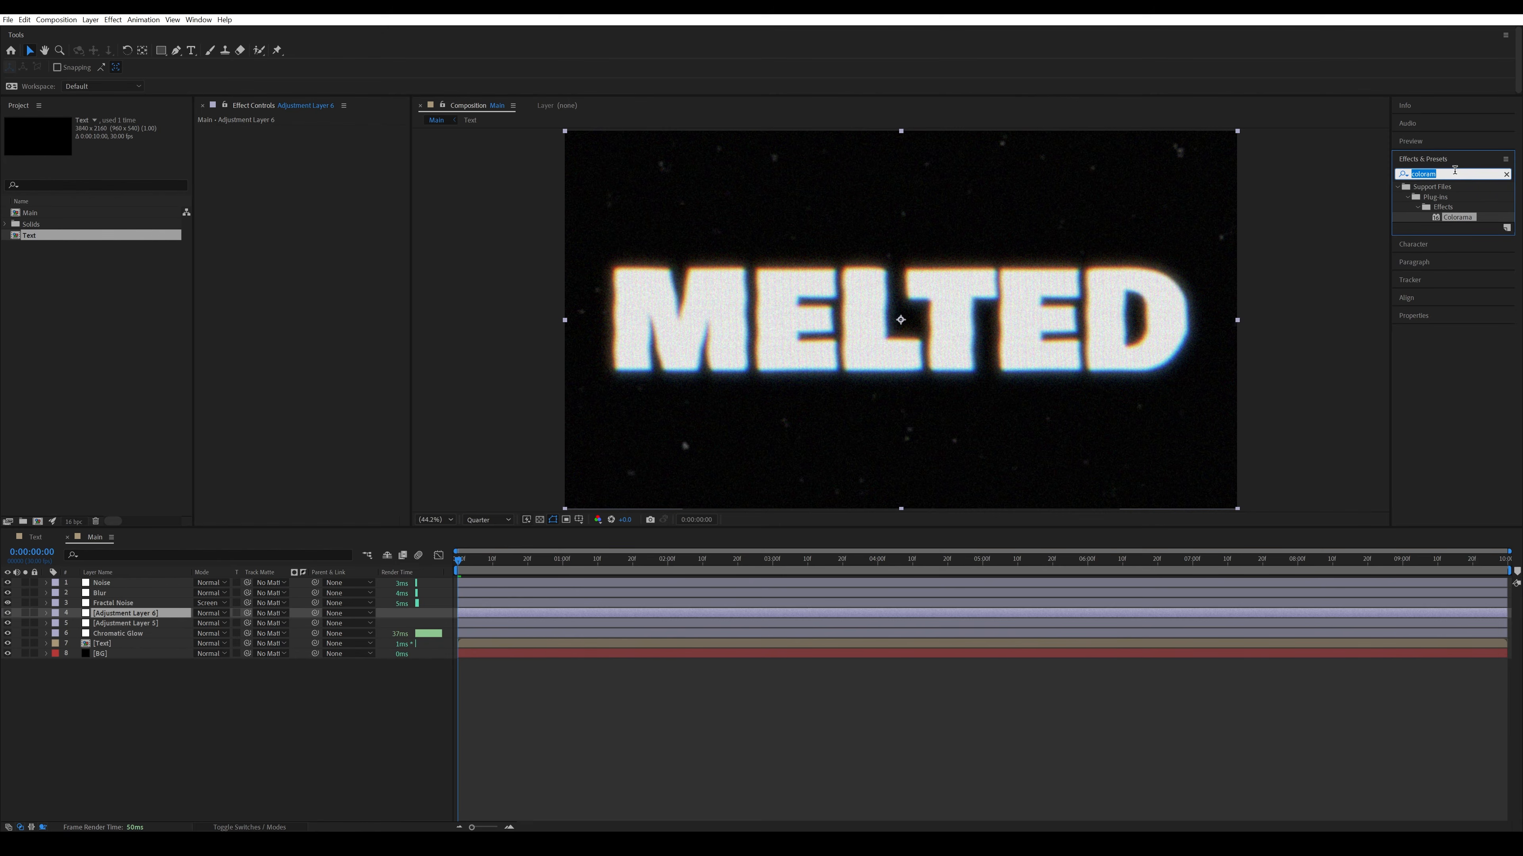
text(hue/)
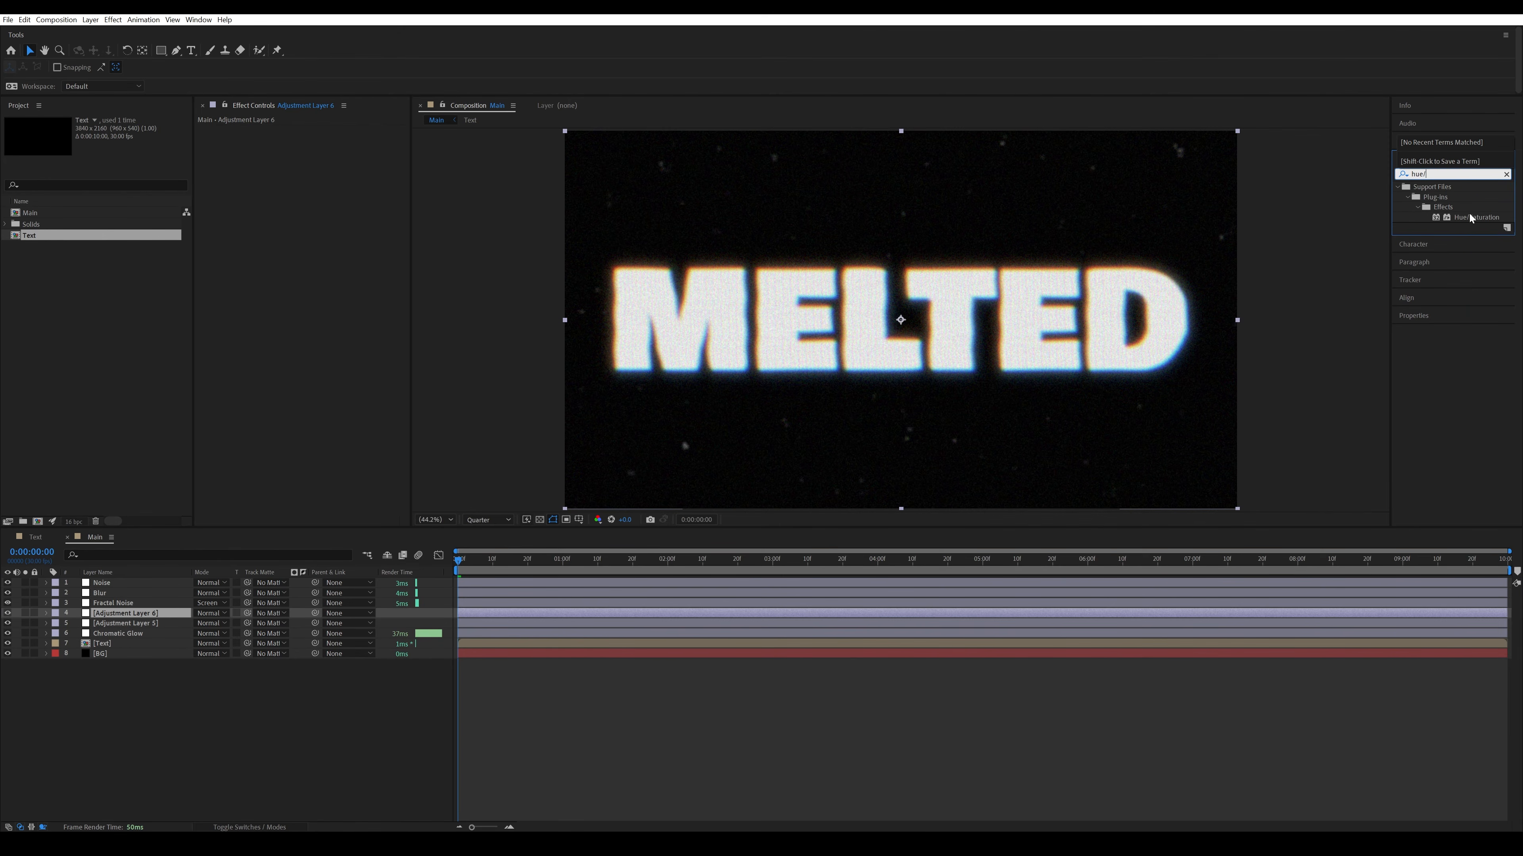
double_click(1469, 216)
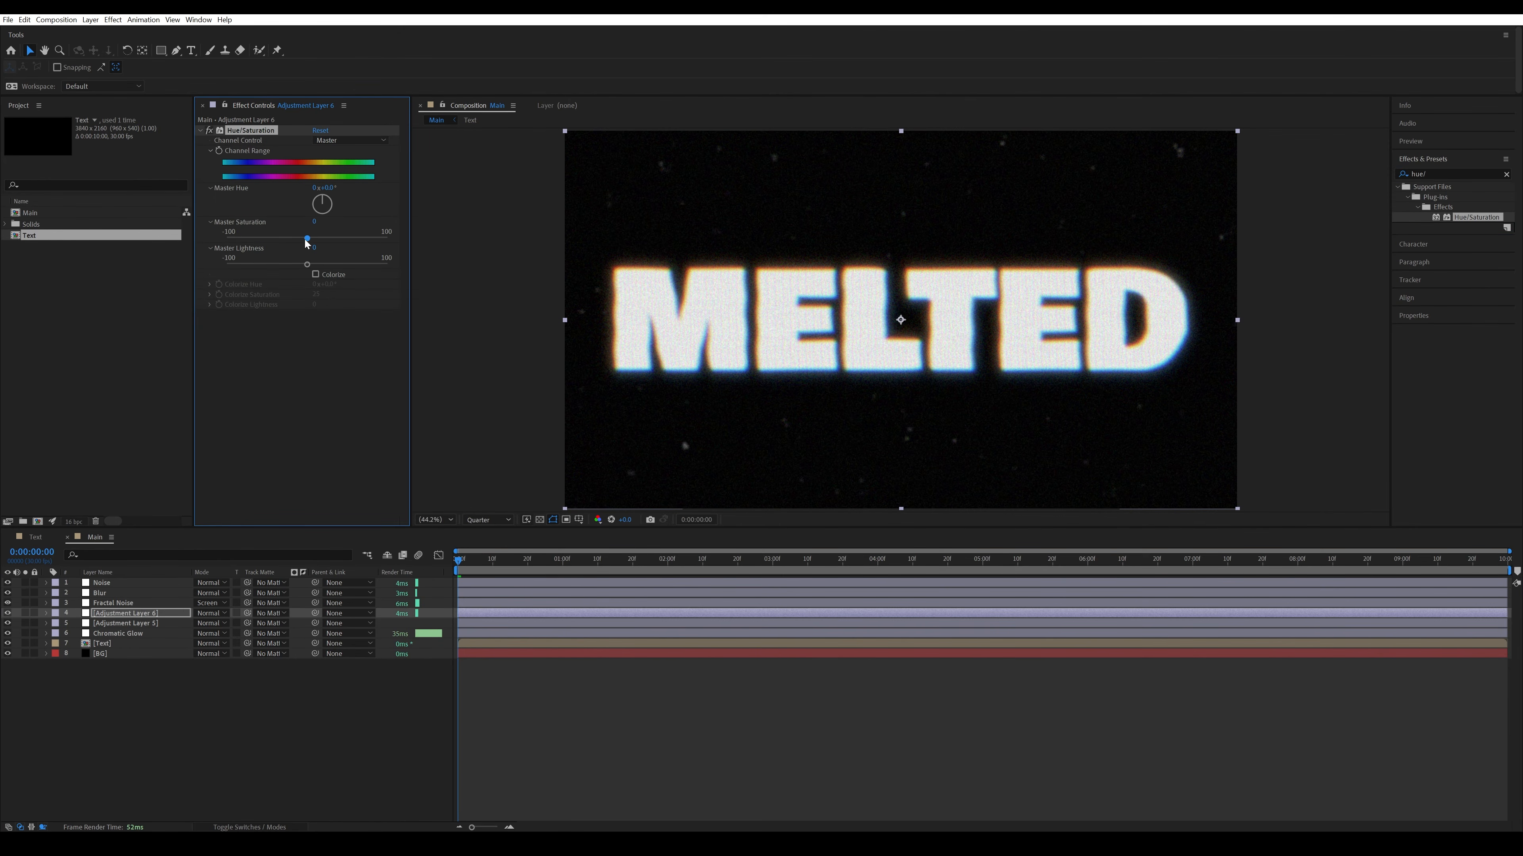
drag(383, 238, 415, 234)
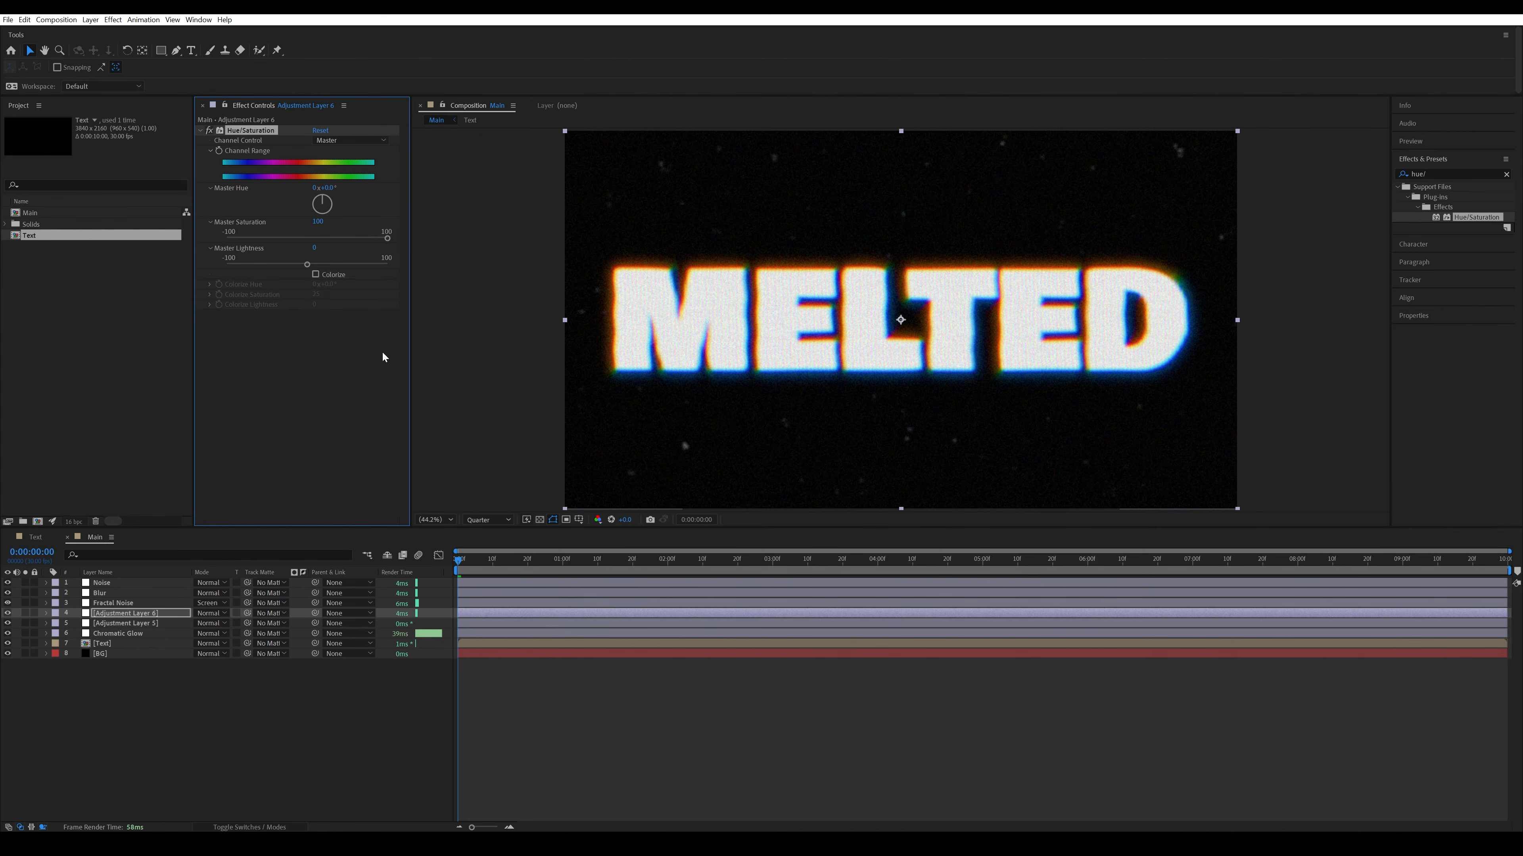
Turn Colorama back on in its adjustment layer and set its preset palette to Skink.
click(135, 623)
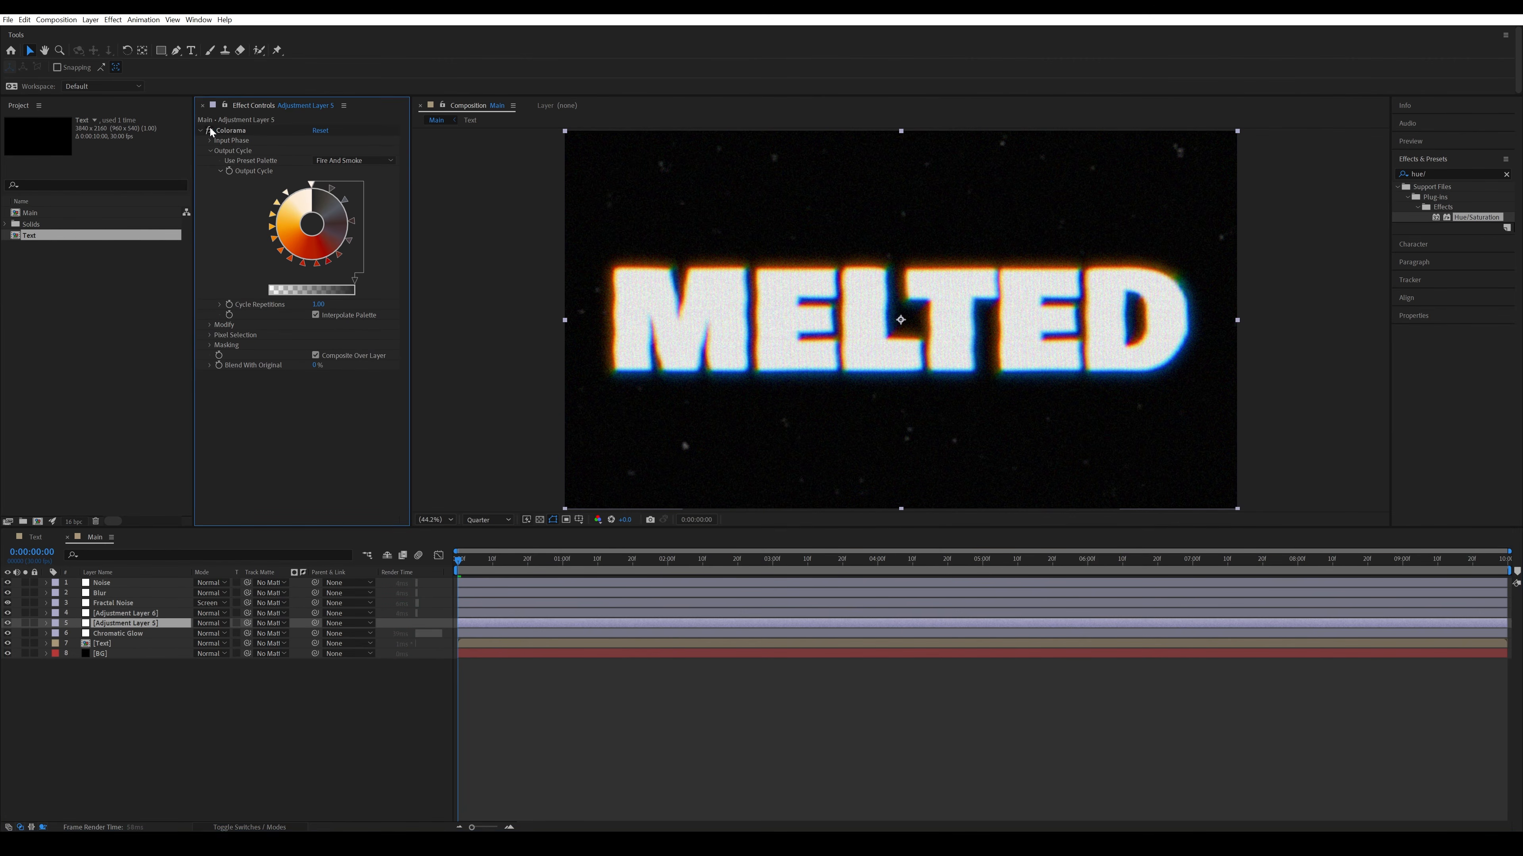
click(209, 130)
click(347, 161)
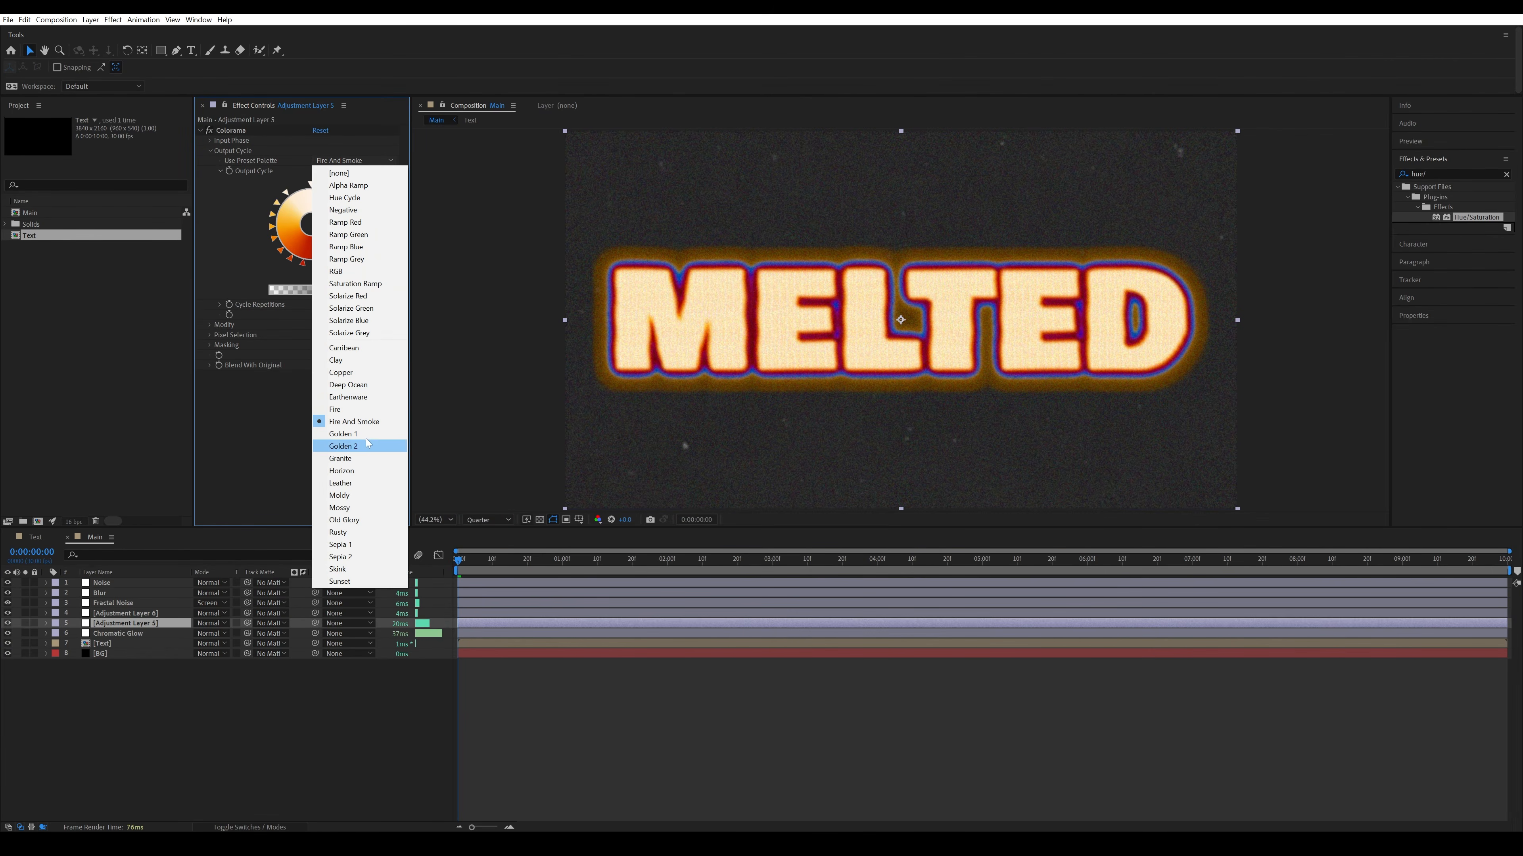
click(365, 569)
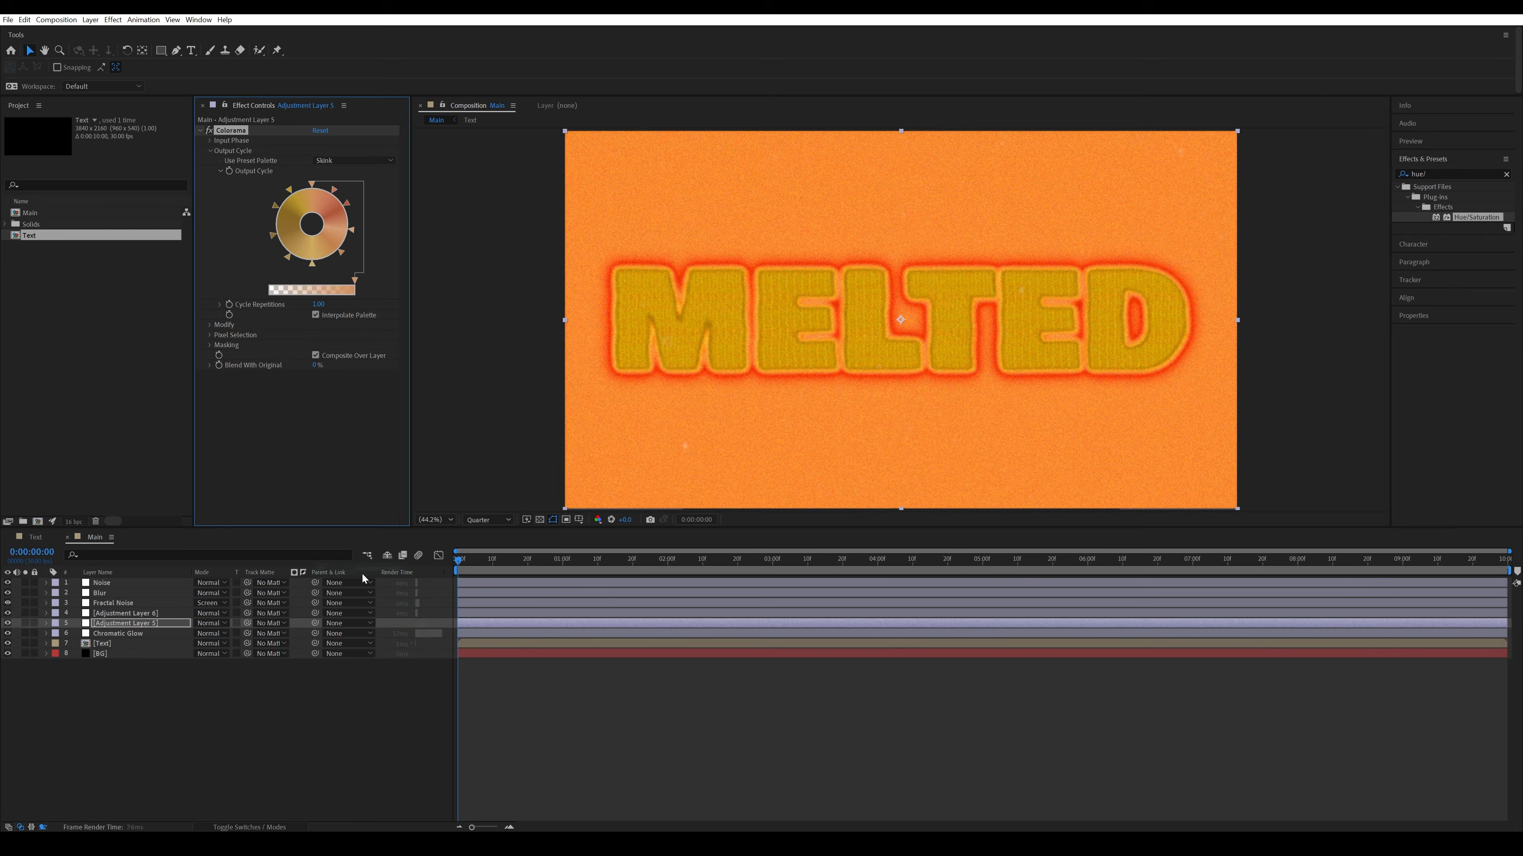
Lower the Hue/Saturation layer's Master Saturation to about 65 and scrub from the composition start to frame 8.
click(144, 613)
click(360, 239)
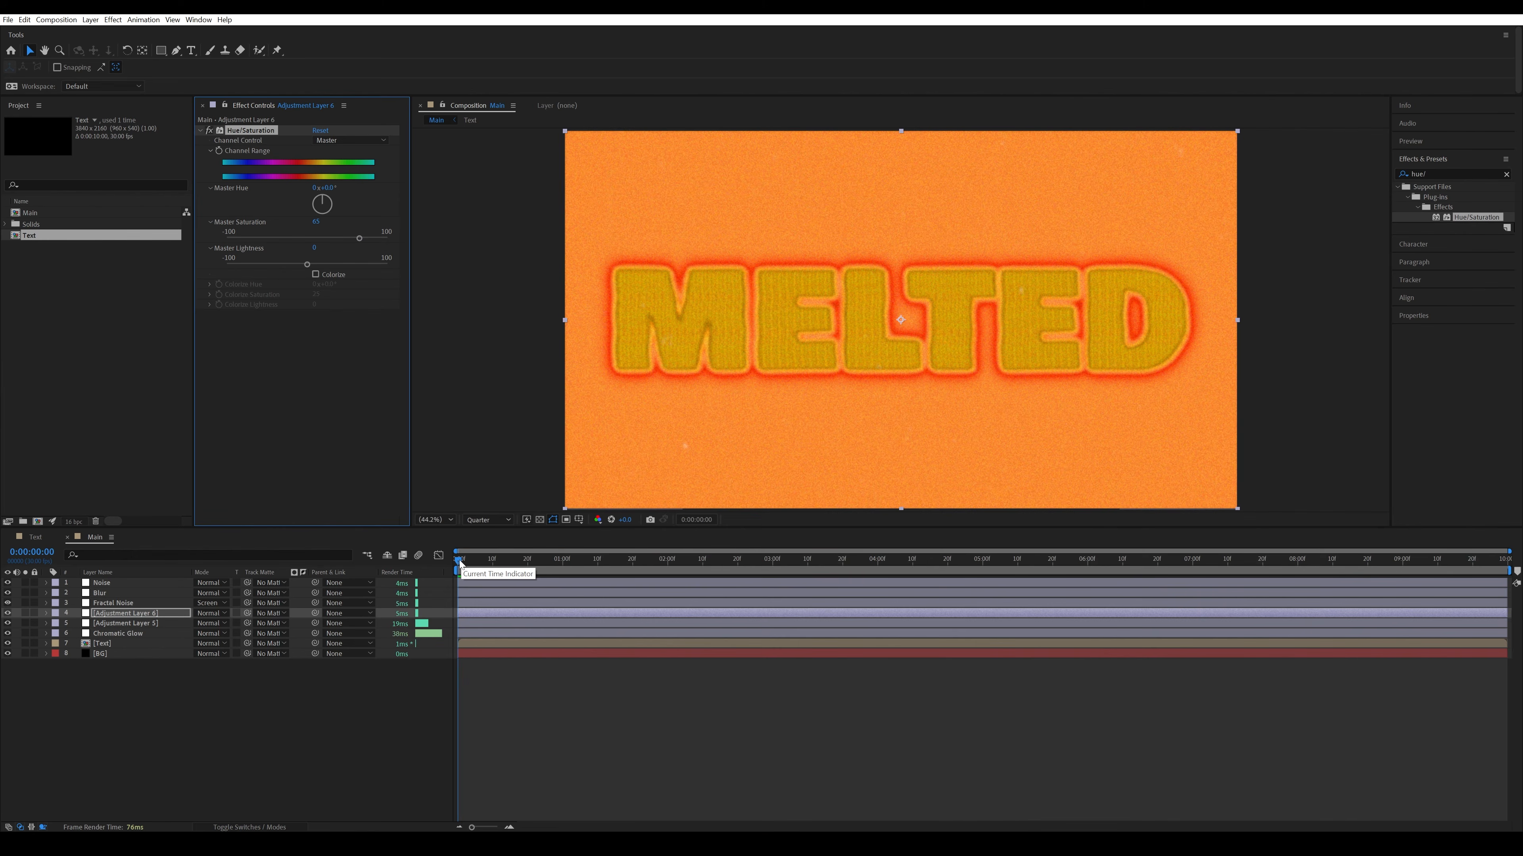
mouse_move(460, 564)
mouse_down()
mouse_move(756, 569)
mouse_move(486, 570)
mouse_up()
Hide both the Hue/Saturation and Colorama adjustment layers and preview the melting text animation.
drag(8, 613, 7, 624)
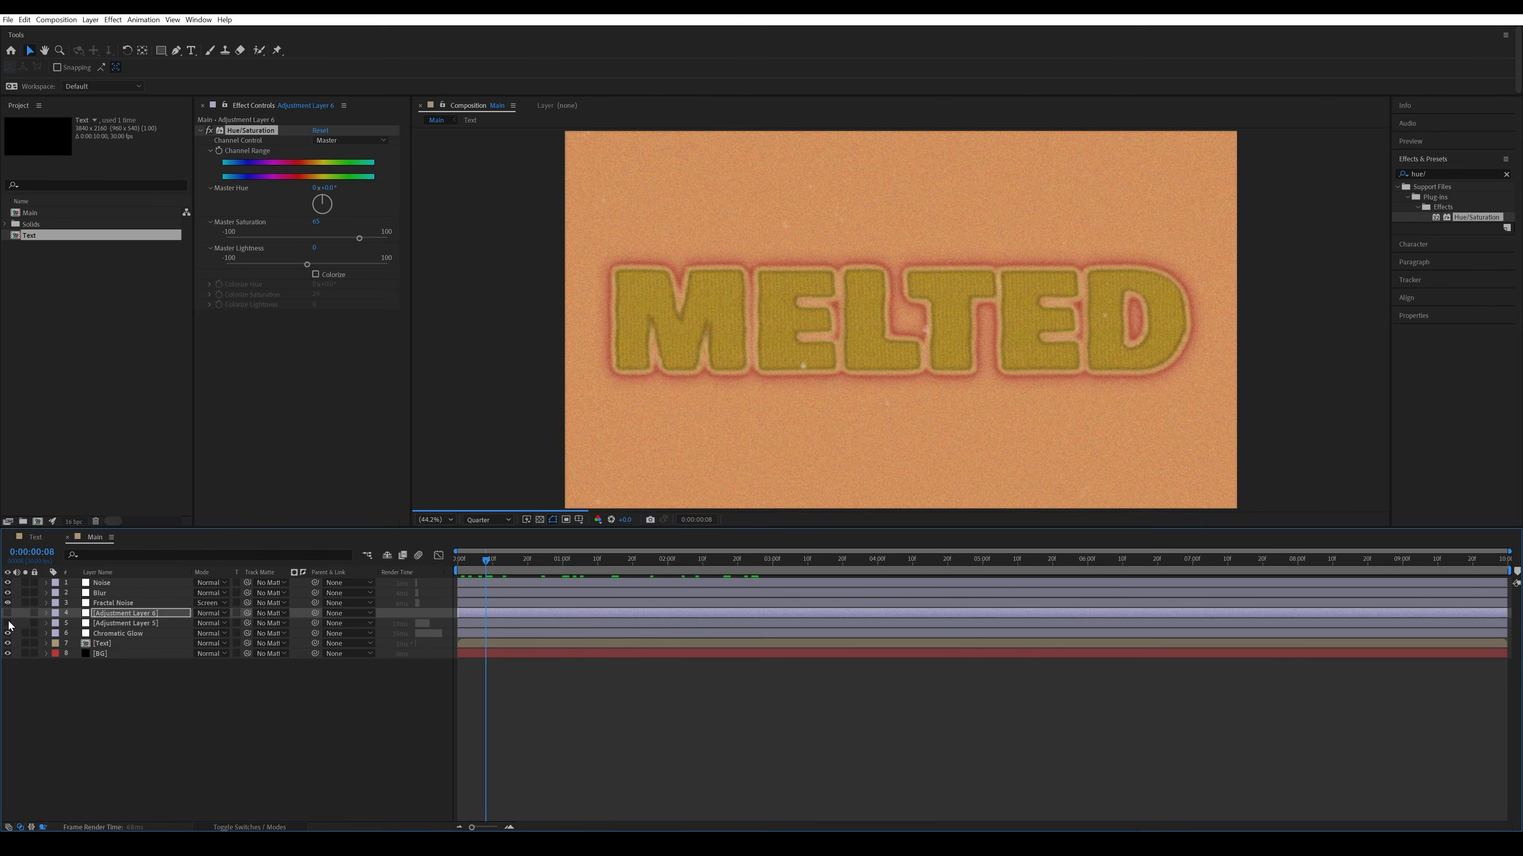
key(space)
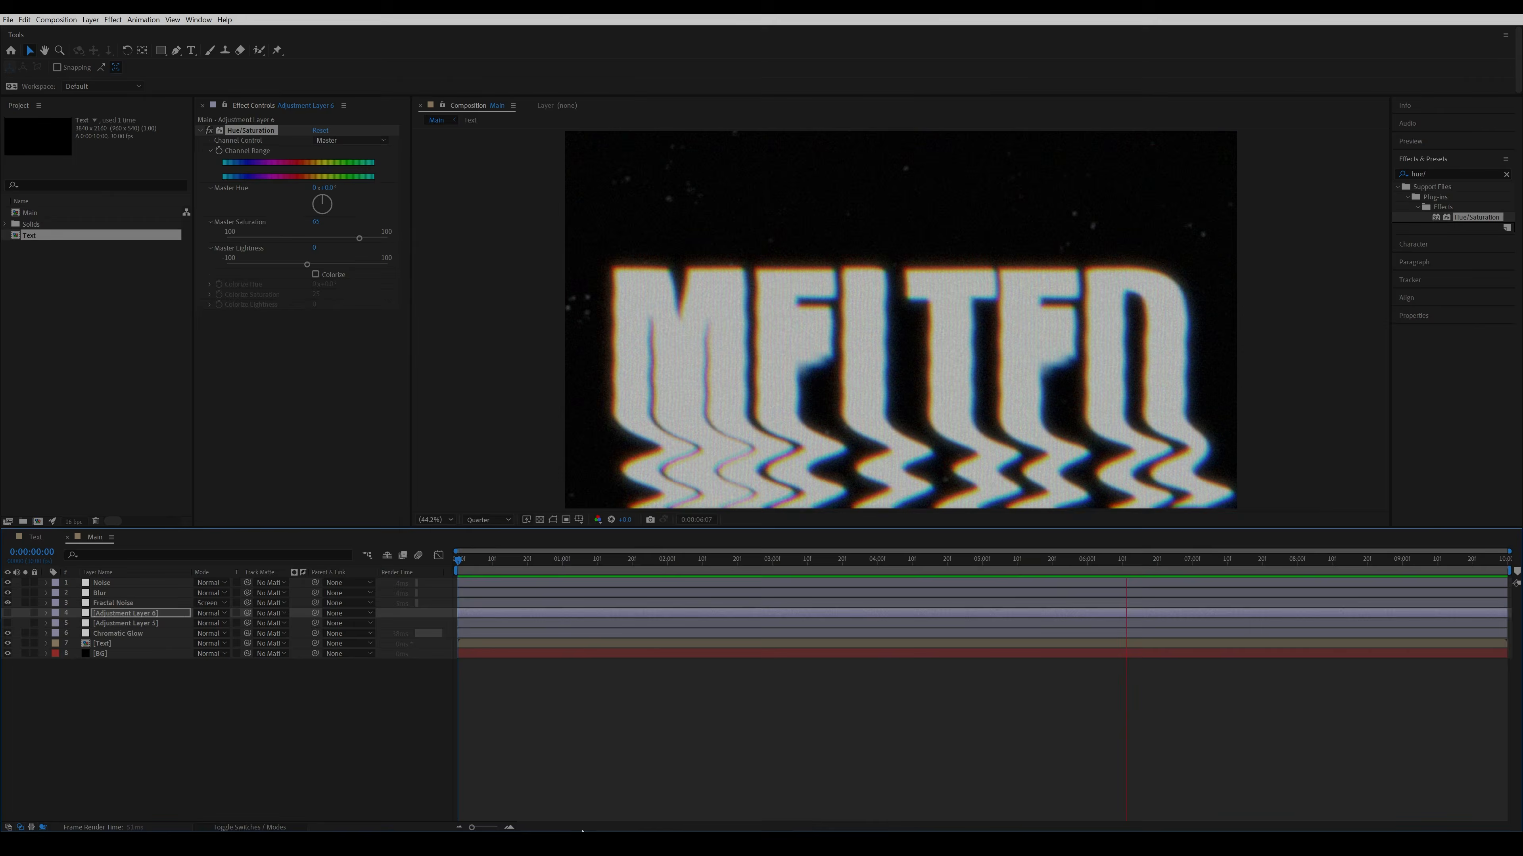
key(space)
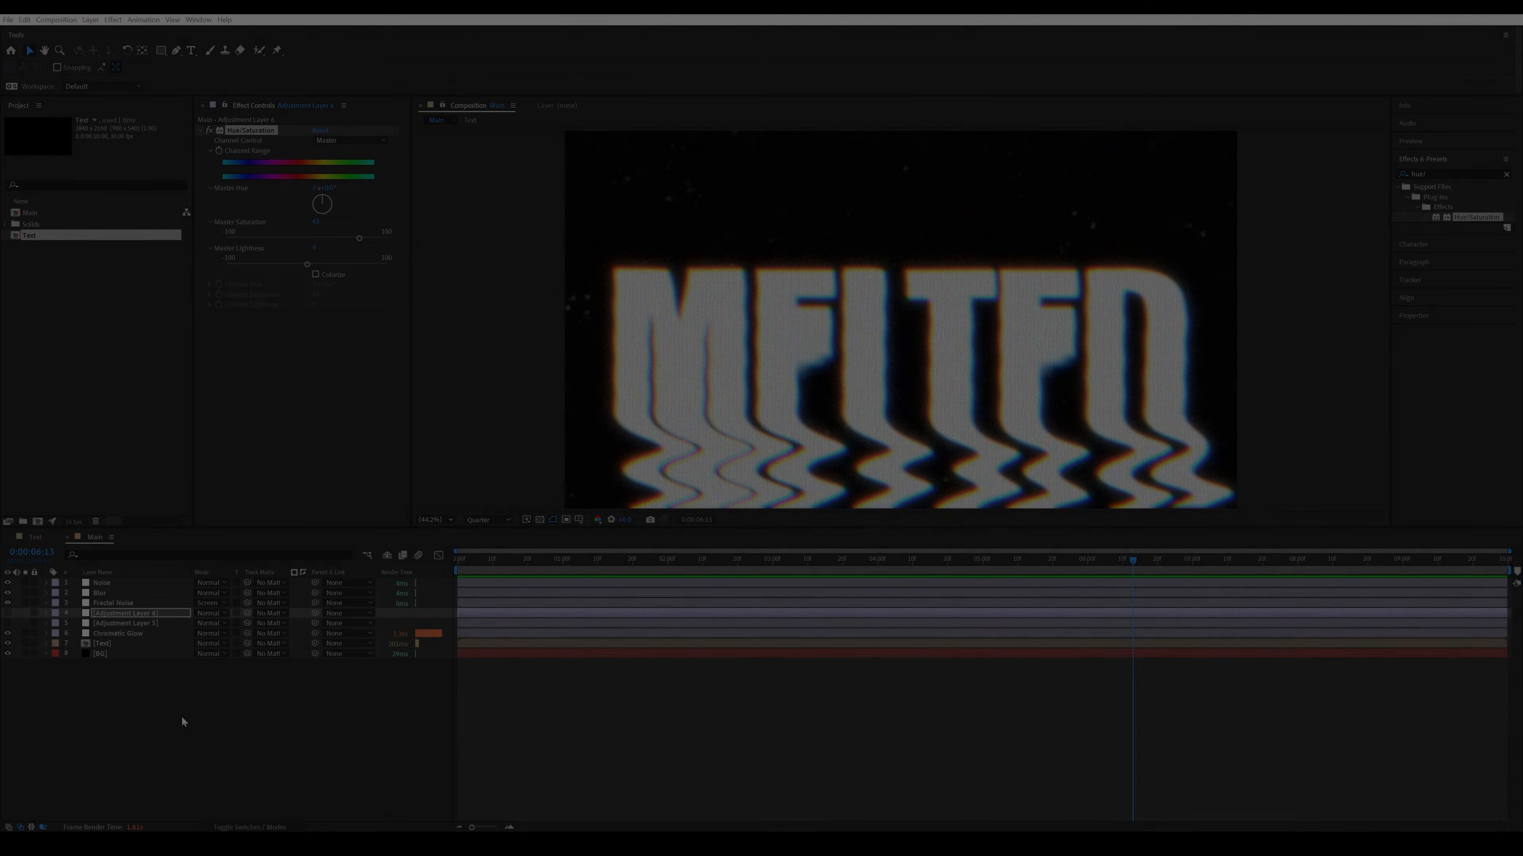